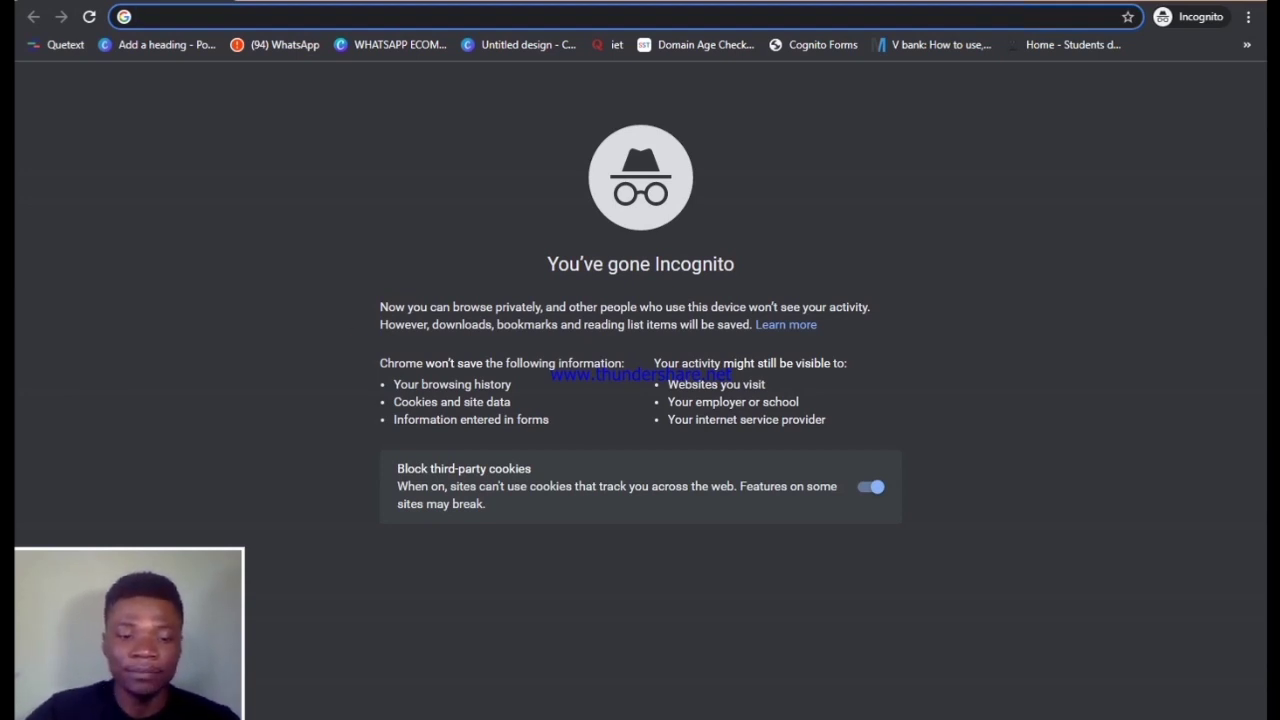
Switch to the regular Chrome window and open facebook.com in a new tab
click(63, 715)
click(89, 651)
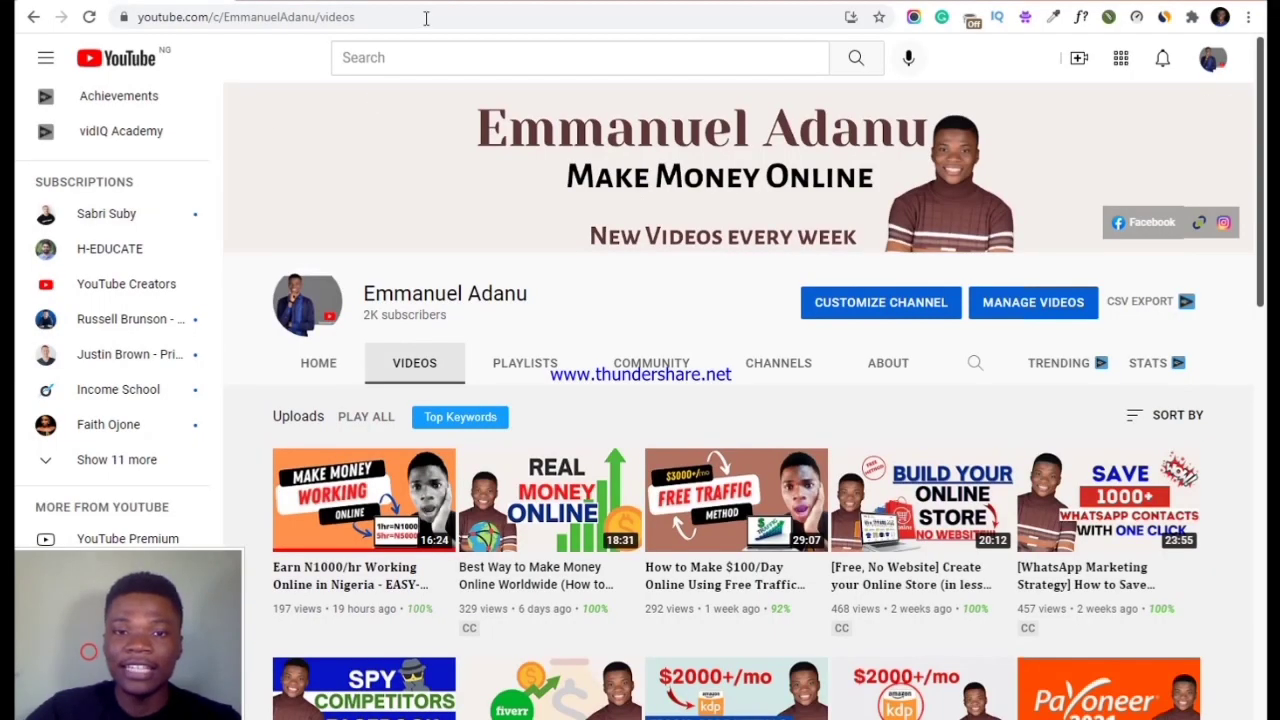
key(ctrl+t)
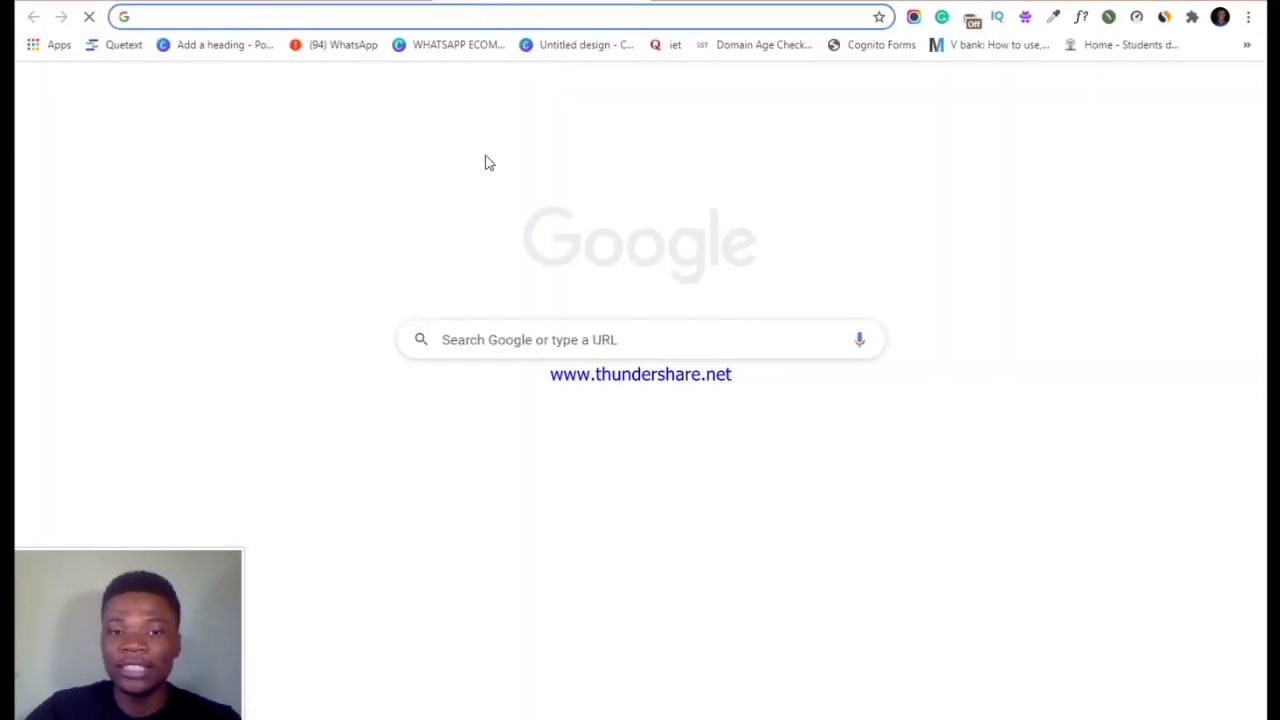
text(fac)
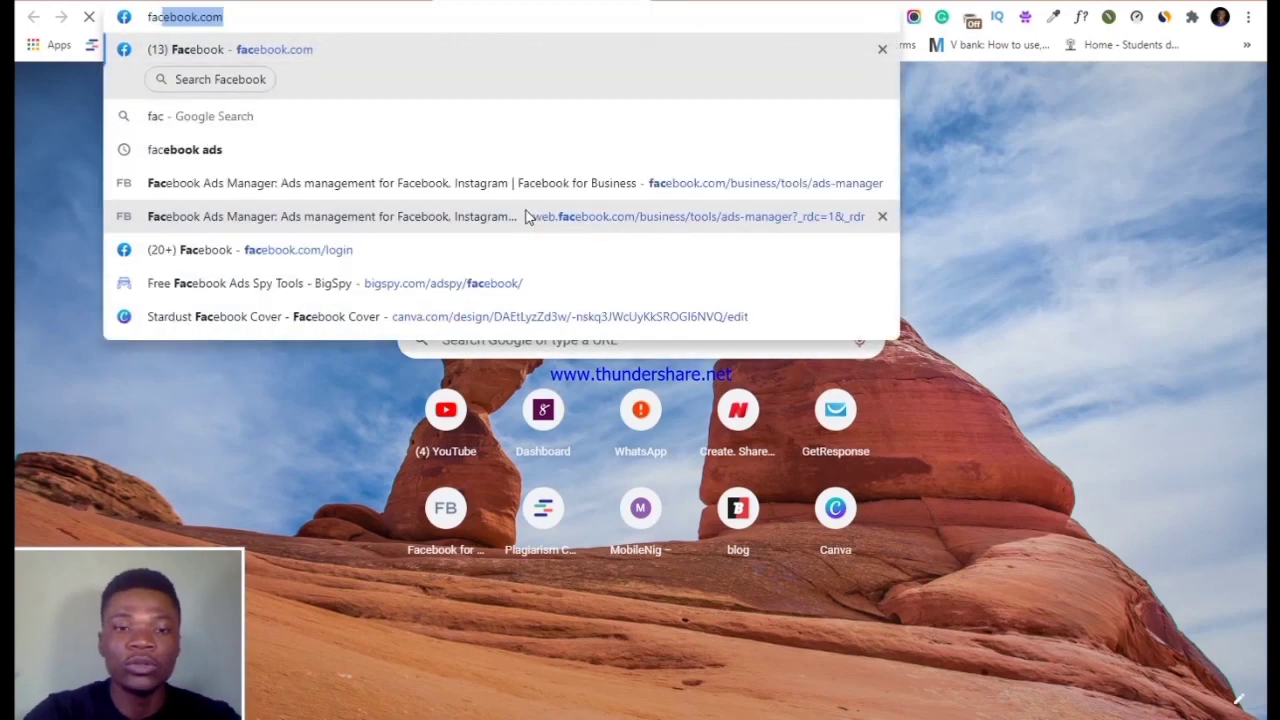
text(ebook.com)
key(Return)
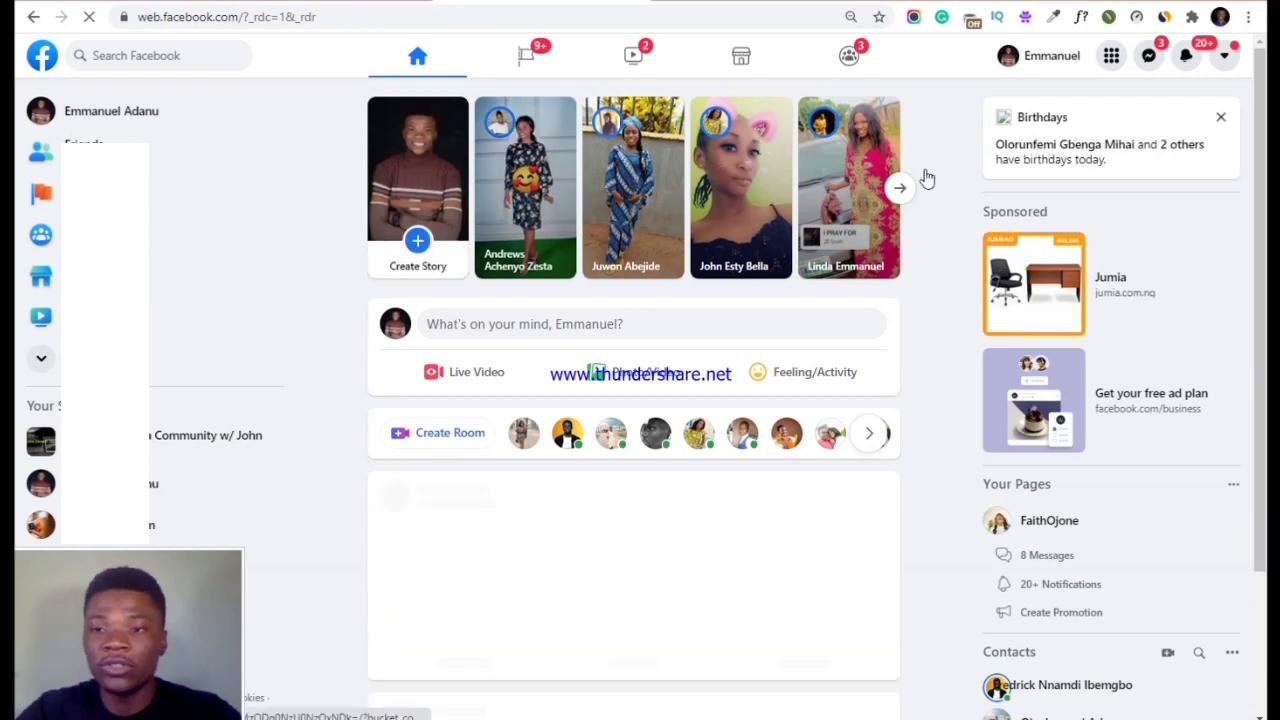
Go to the list of managed Facebook Pages and open the form for creating a new Page
click(527, 57)
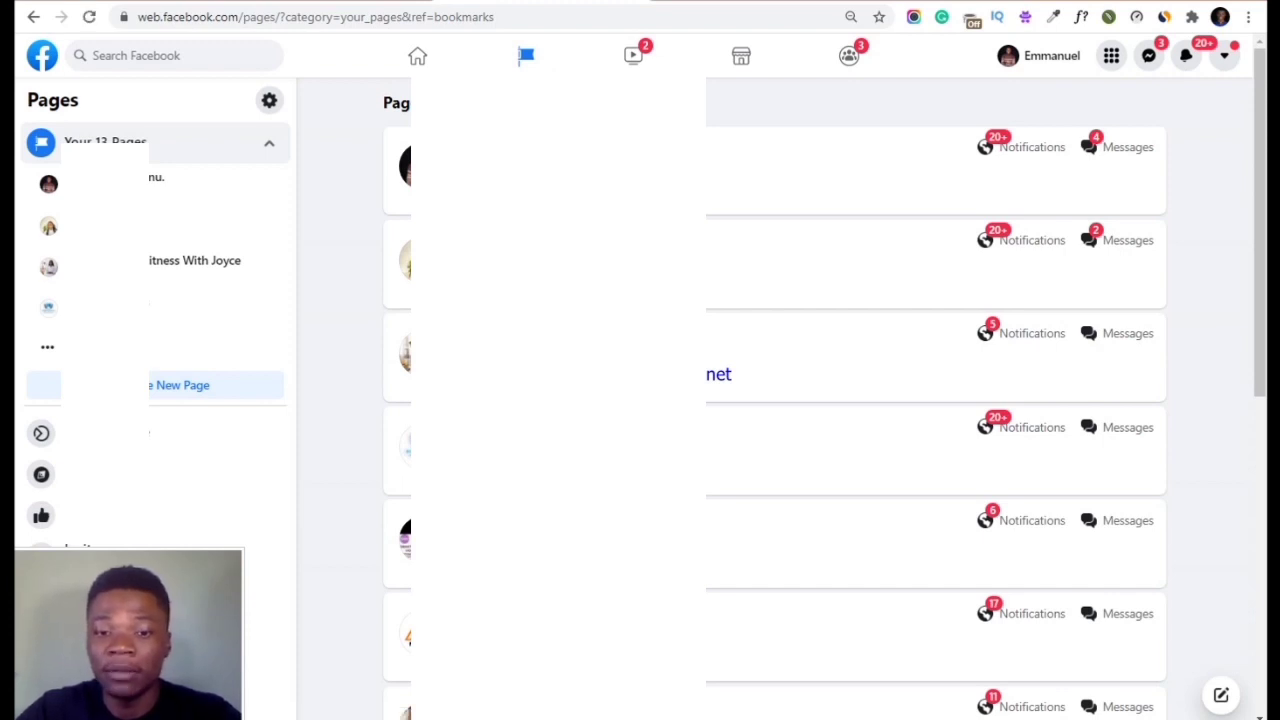
scroll(731, 294, down, 1)
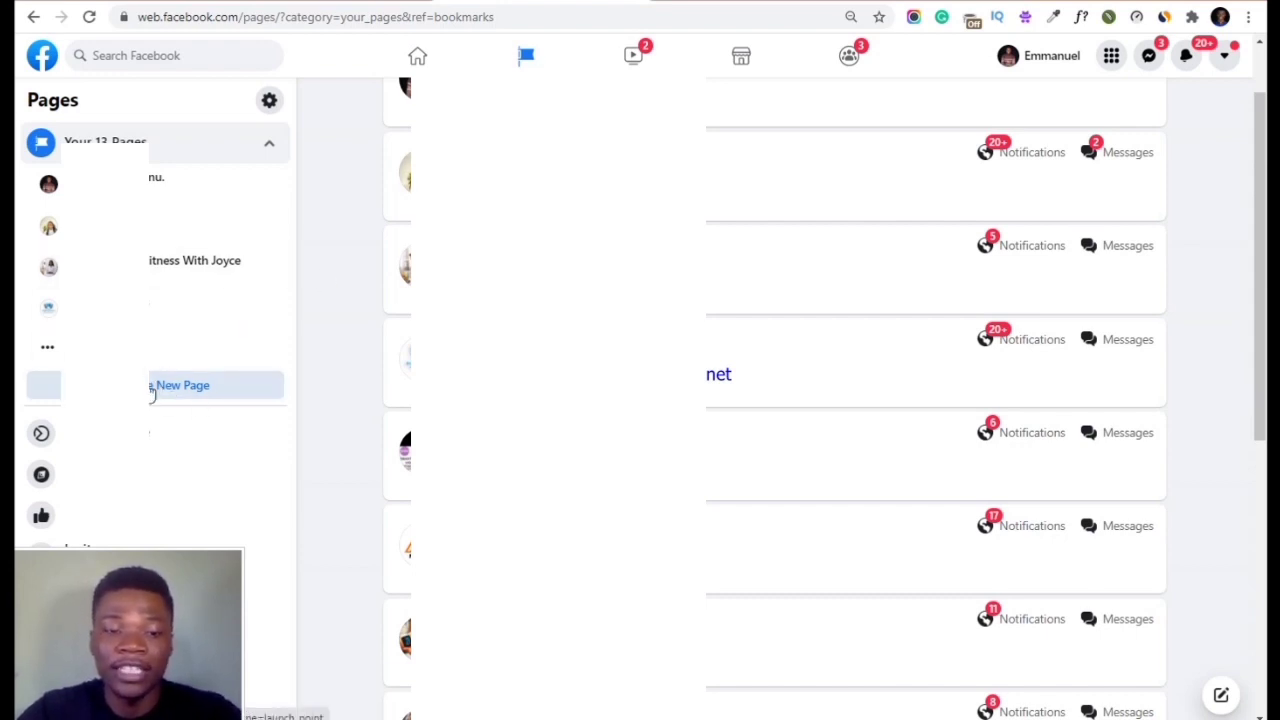
click(153, 389)
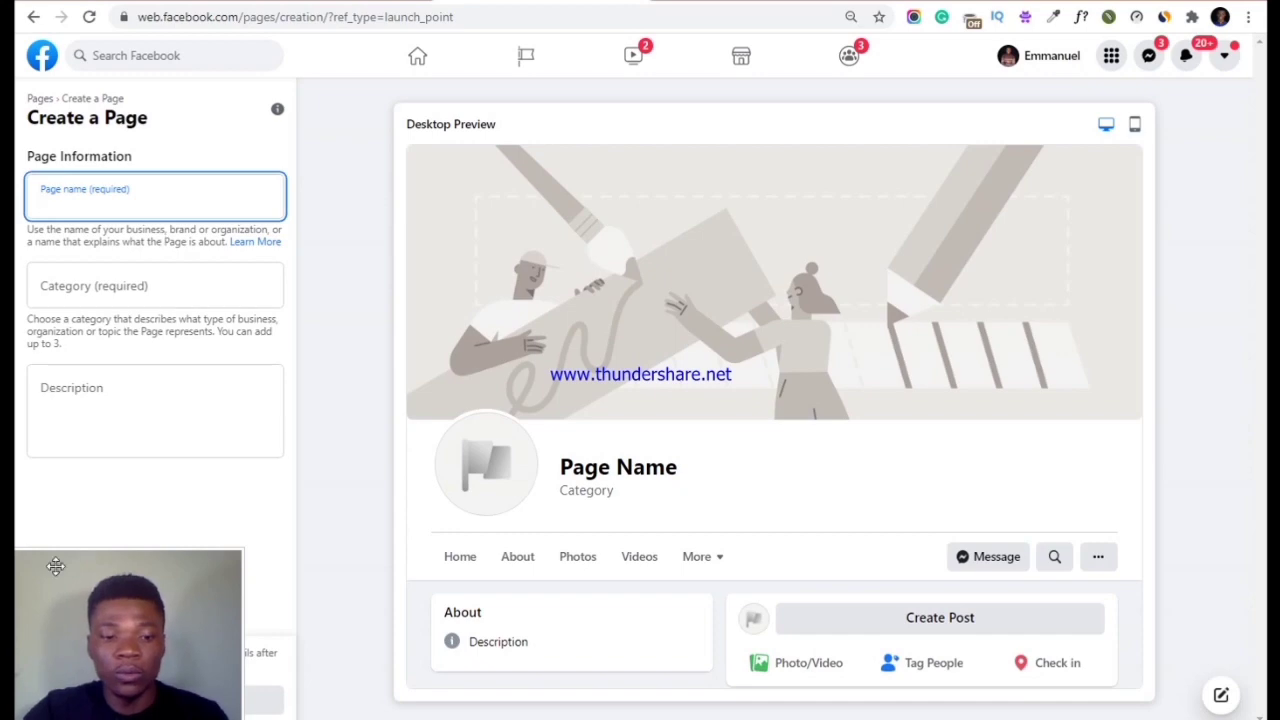
Switch to the Incognito browser window and go to business.facebook.com
click(222, 718)
click(241, 646)
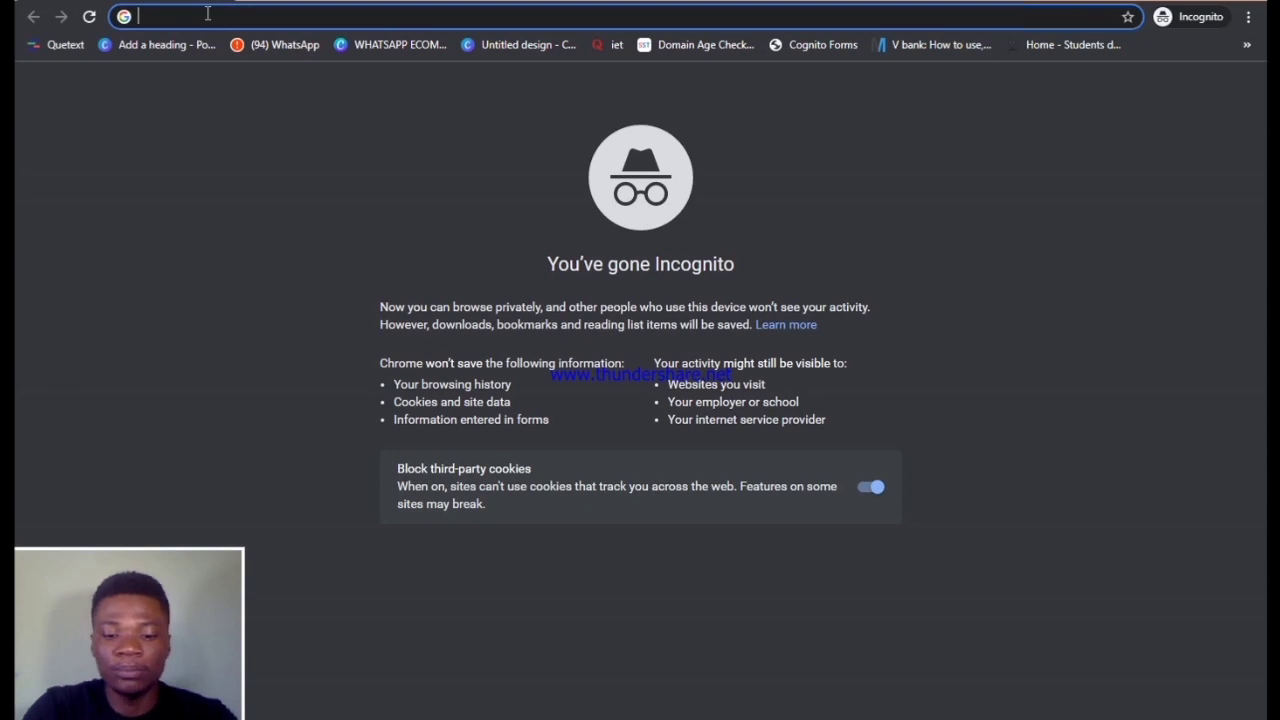
text(bus)
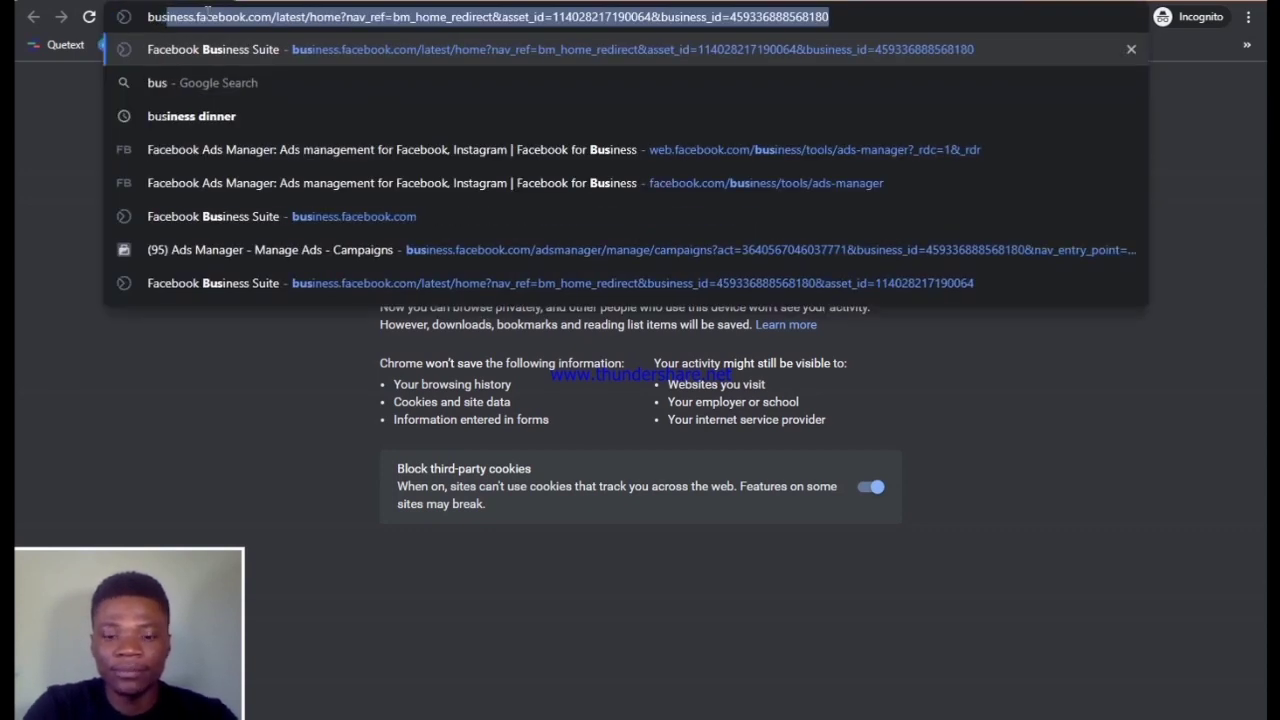
text(ines)
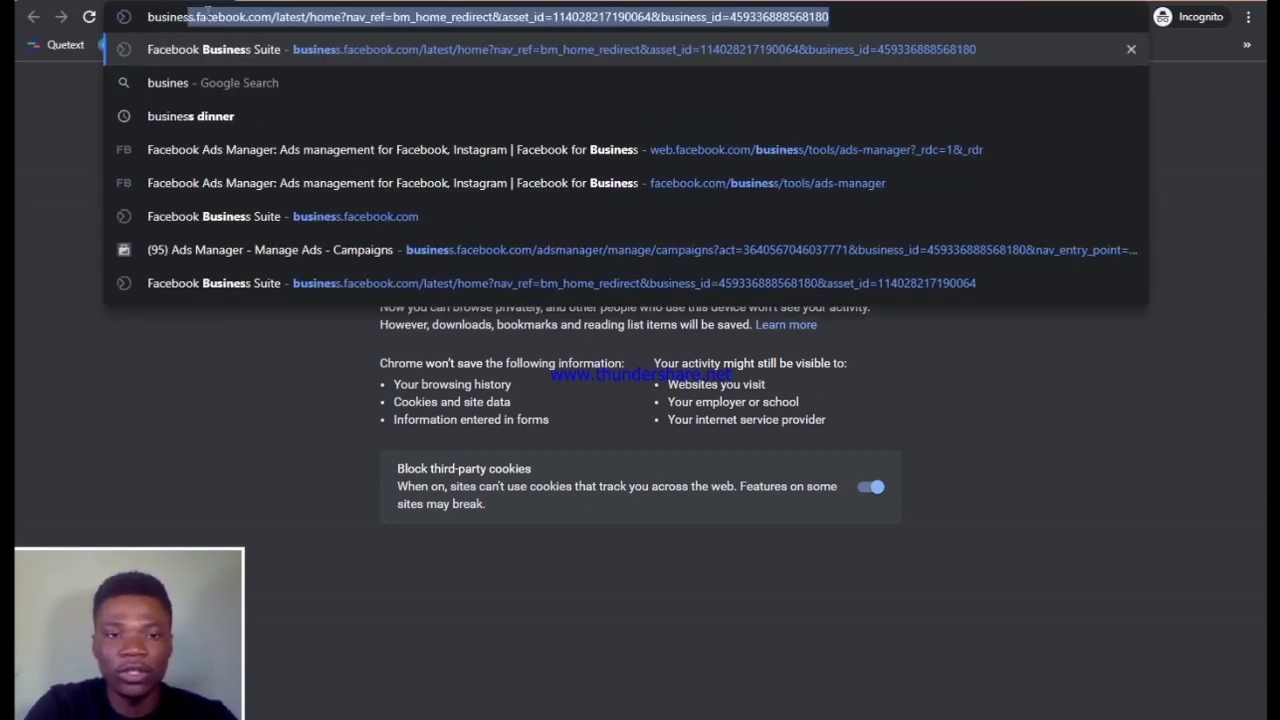
text(.fa)
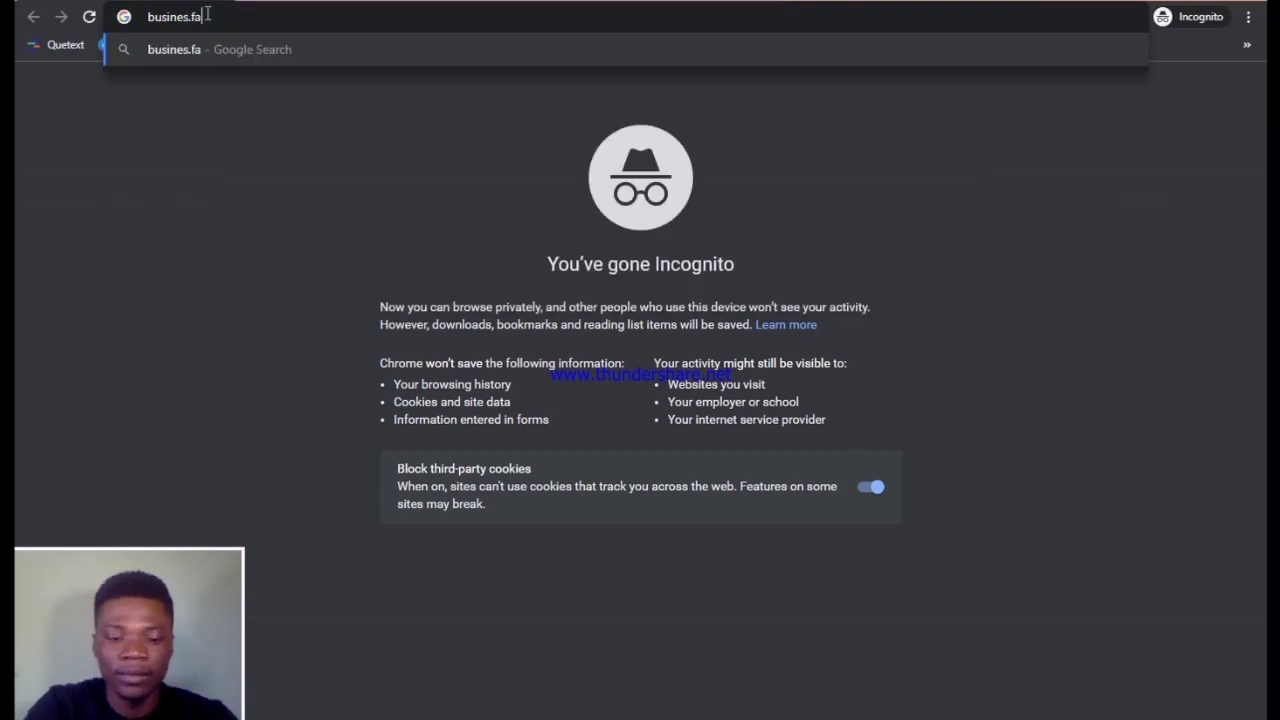
text(cebook.com)
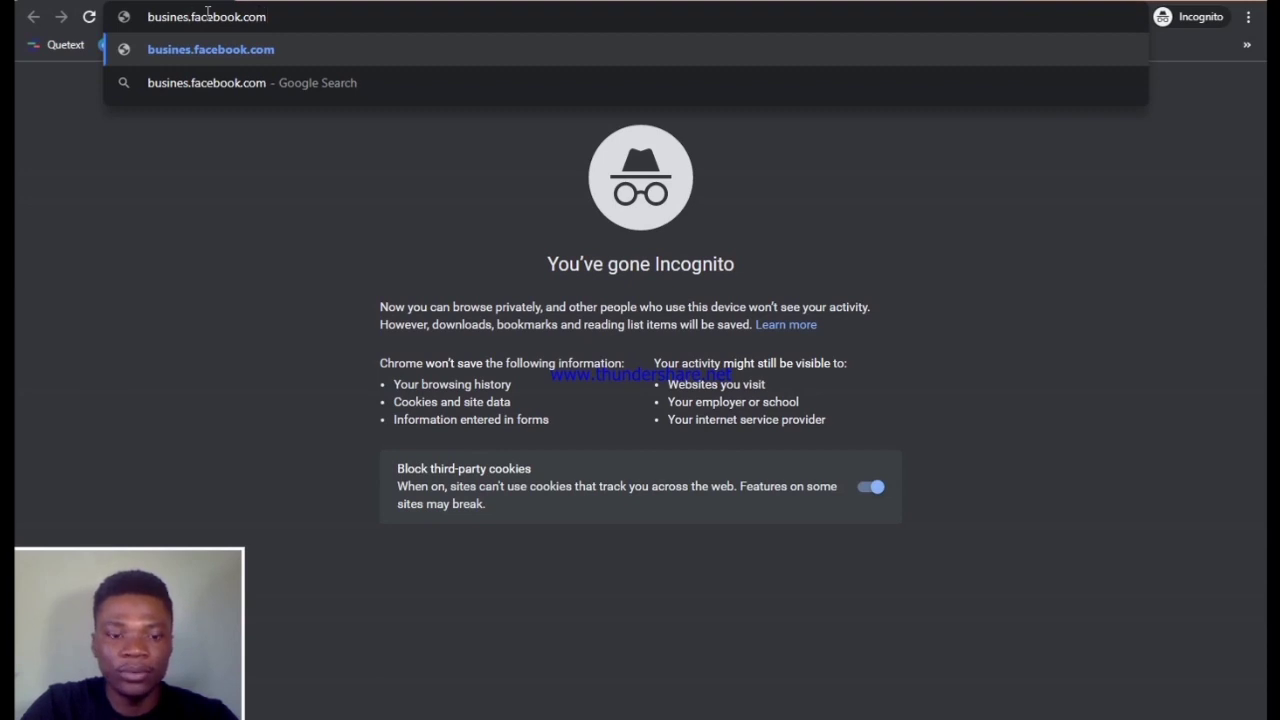
text(s)
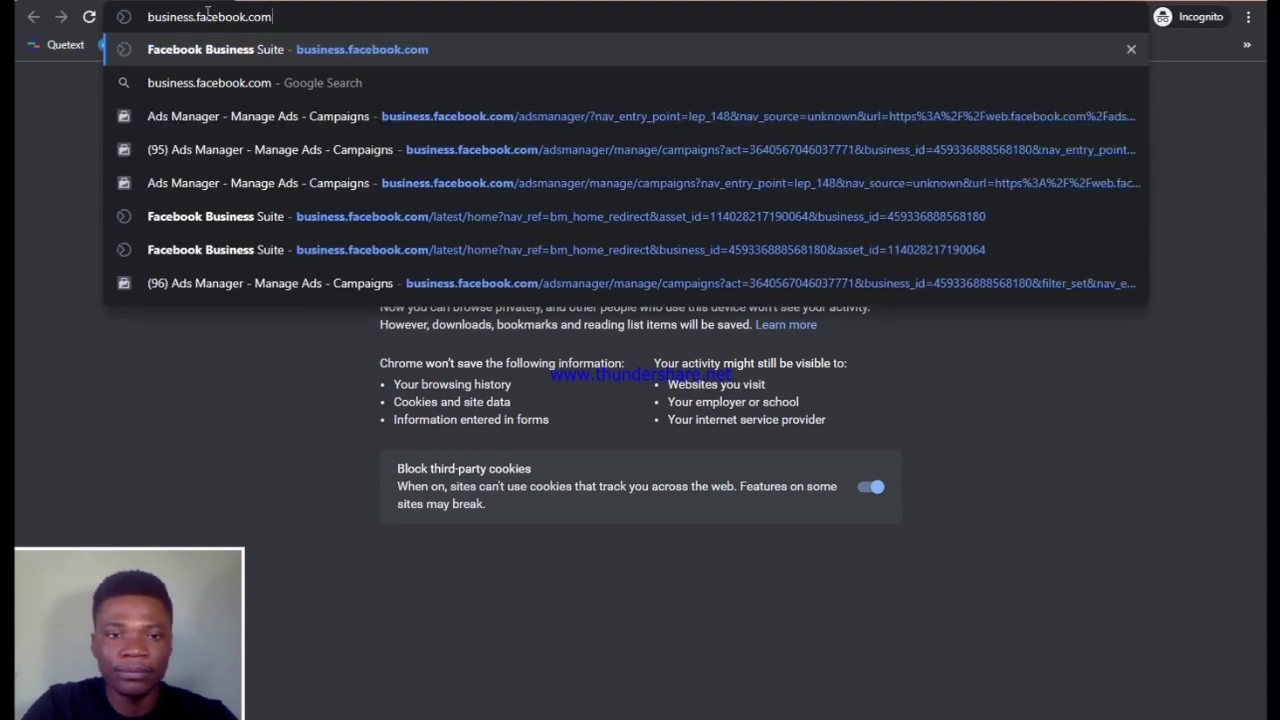
key(Return)
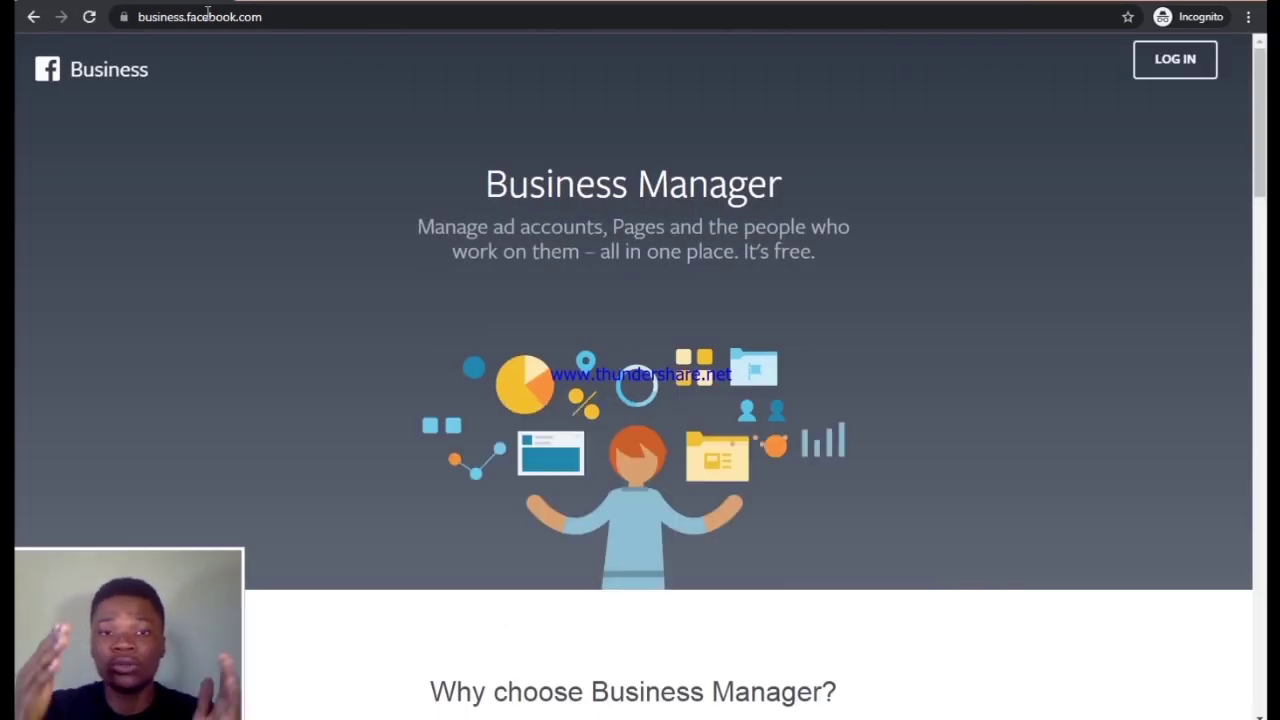
Examine the Business Manager landing page, including the reasons for choosing it and what it offers
drag(282, 16, 133, 17)
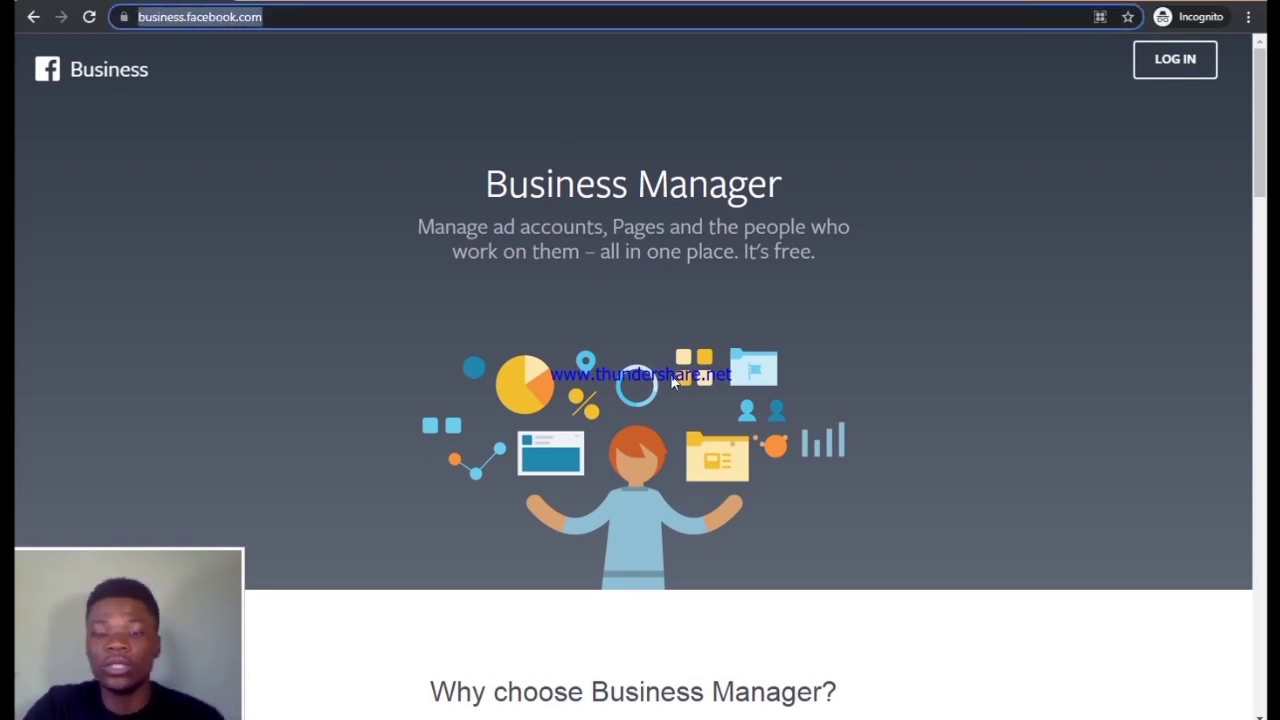
scroll(600, 345, down, 3)
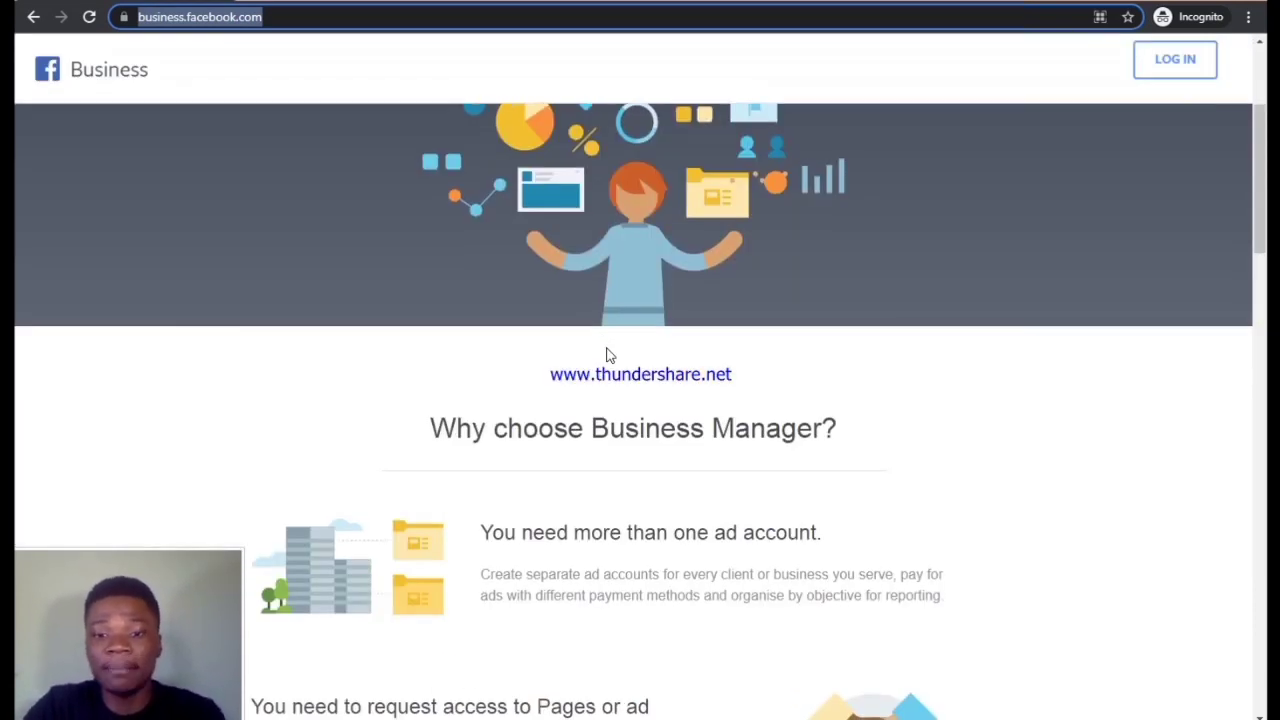
scroll(600, 420, down, 2)
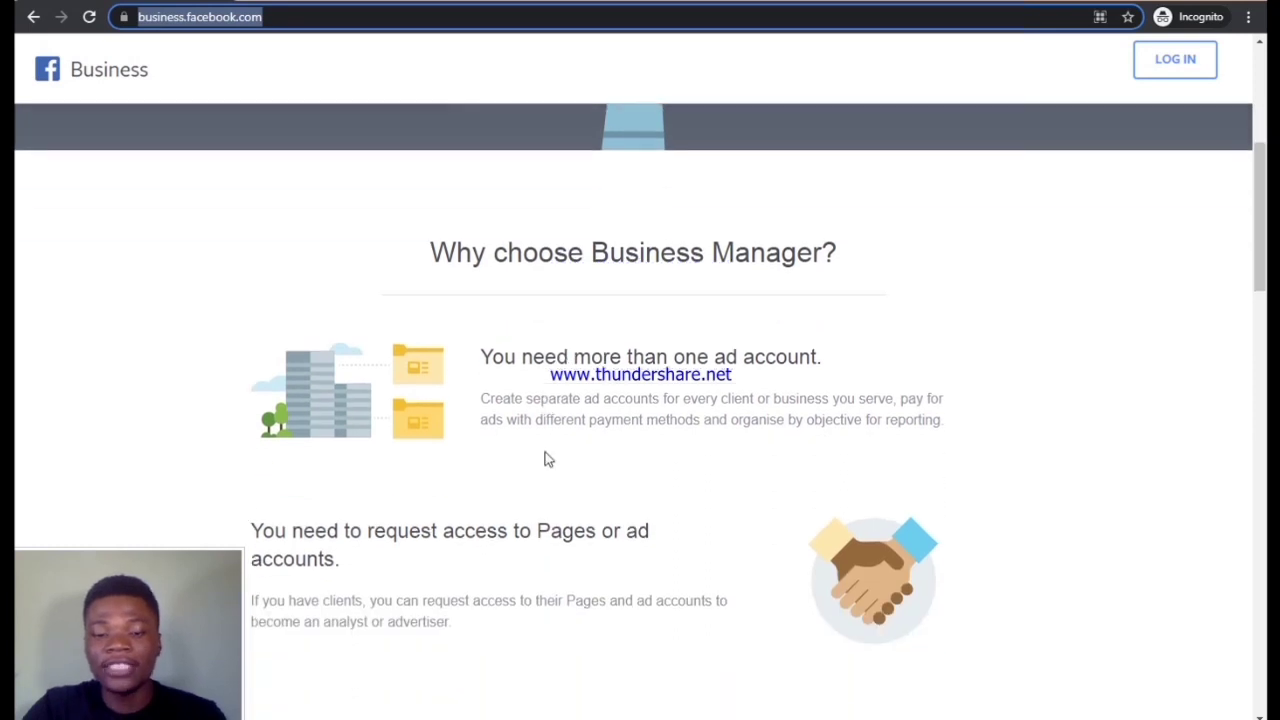
scroll(545, 460, up, 2)
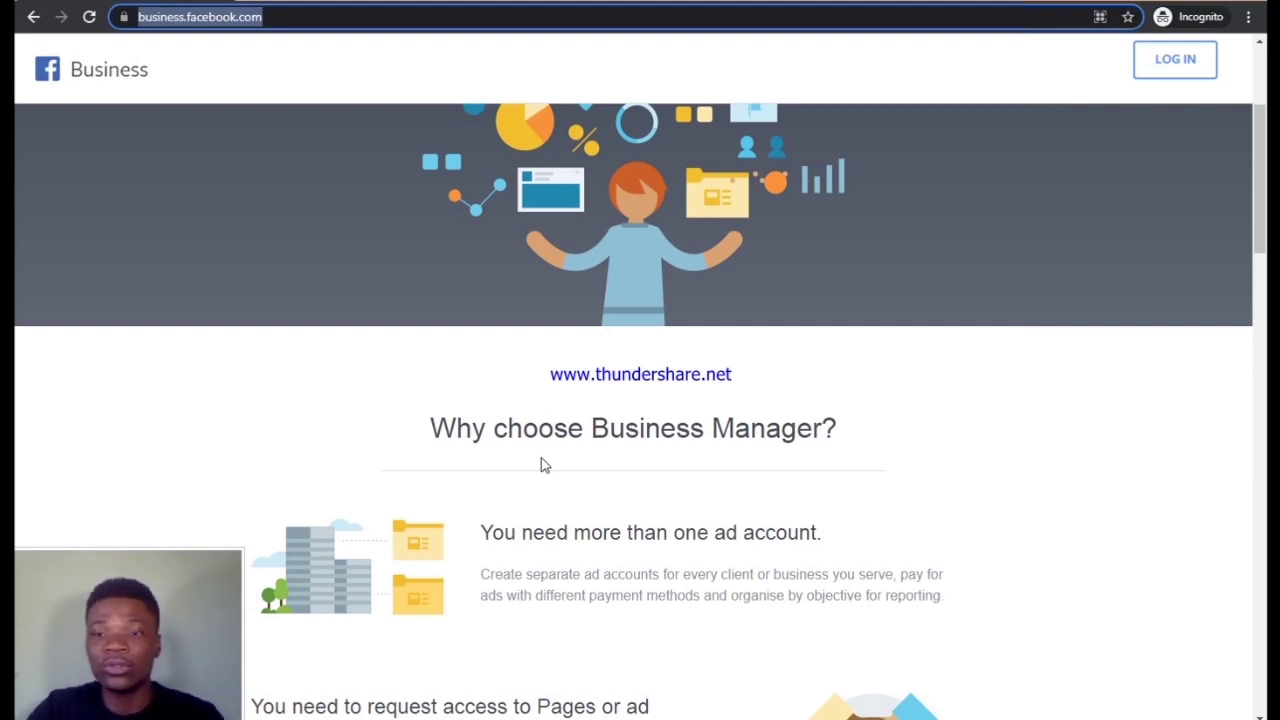
scroll(628, 496, up, 1)
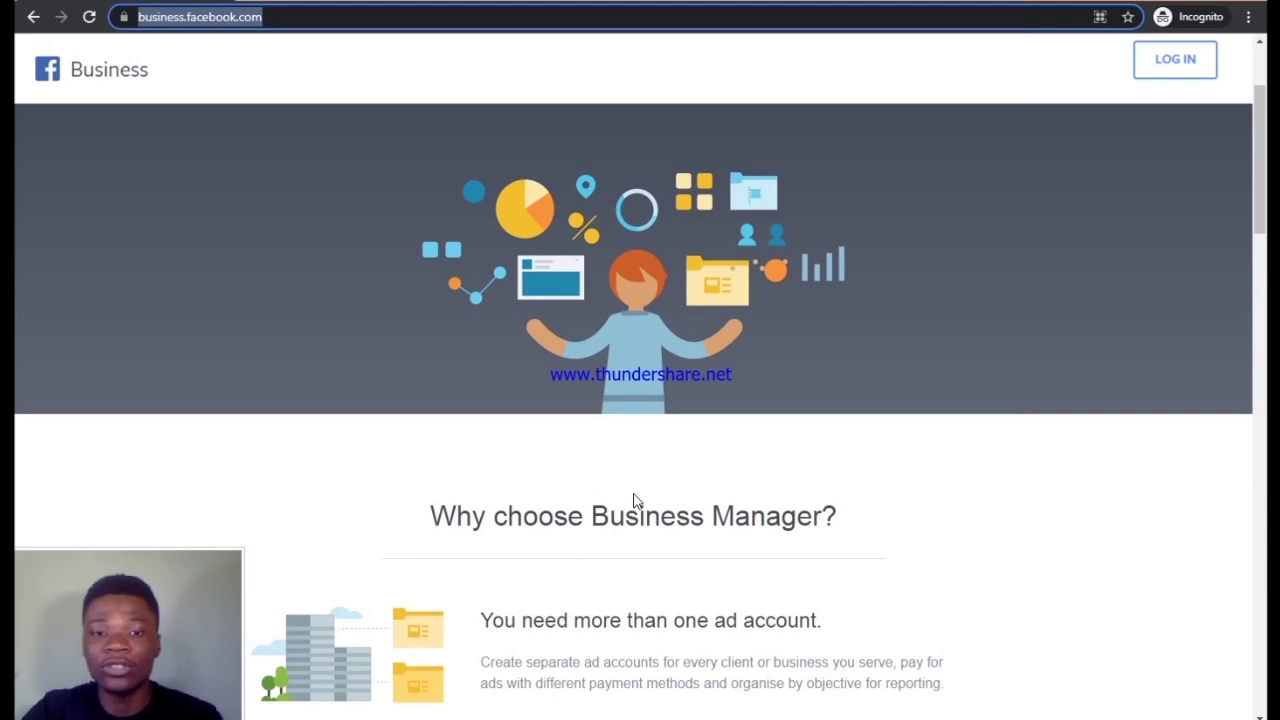
scroll(654, 506, down, 5)
scroll(649, 494, up, 1)
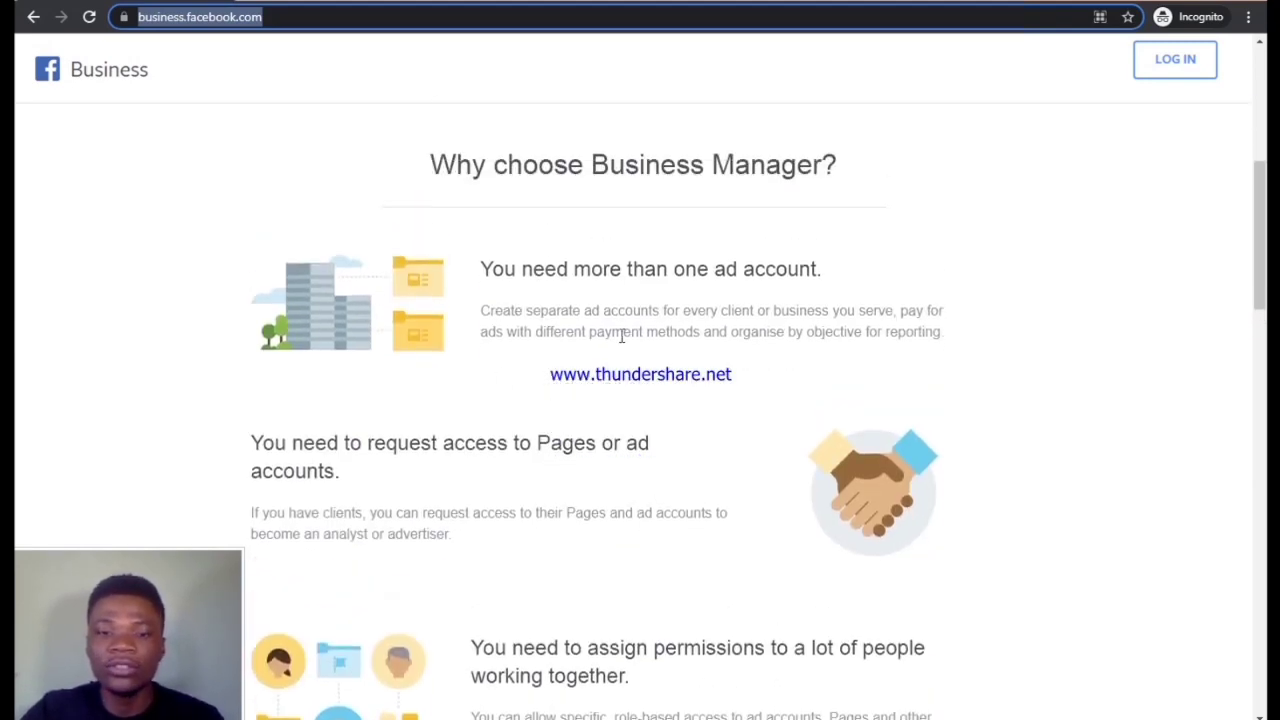
scroll(546, 410, down, 4)
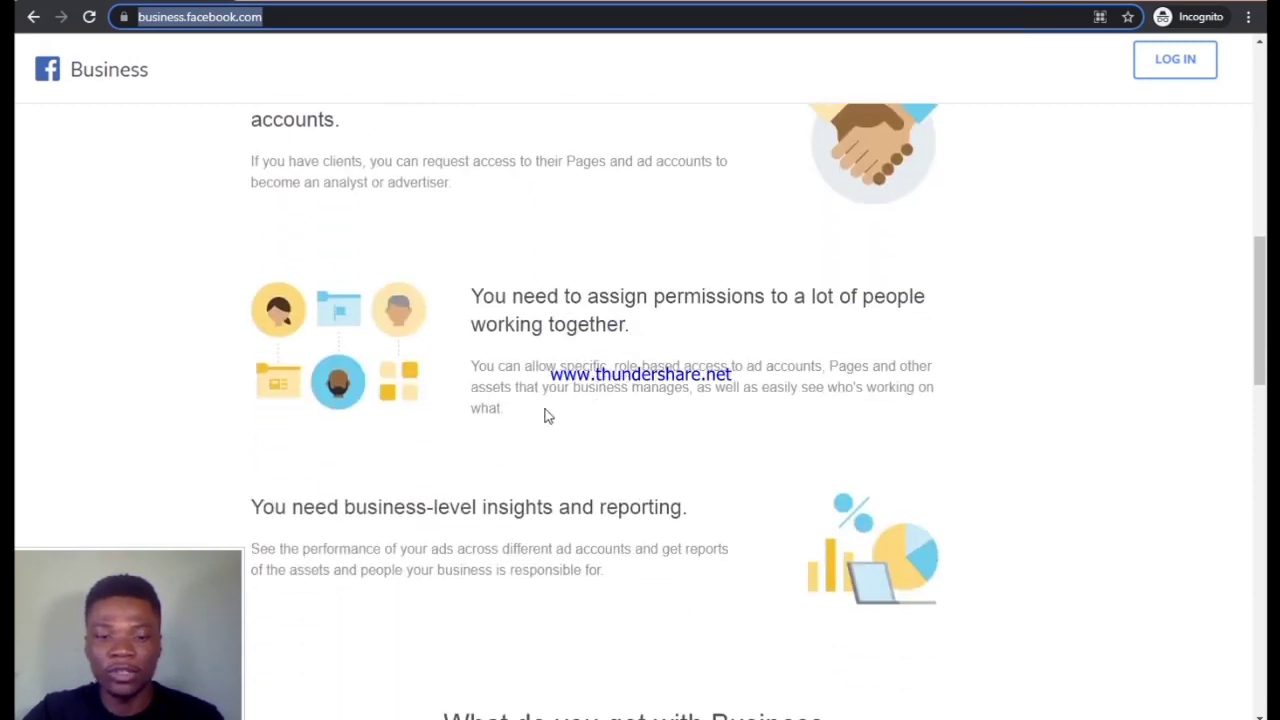
scroll(546, 416, down, 4)
scroll(537, 478, down, 1)
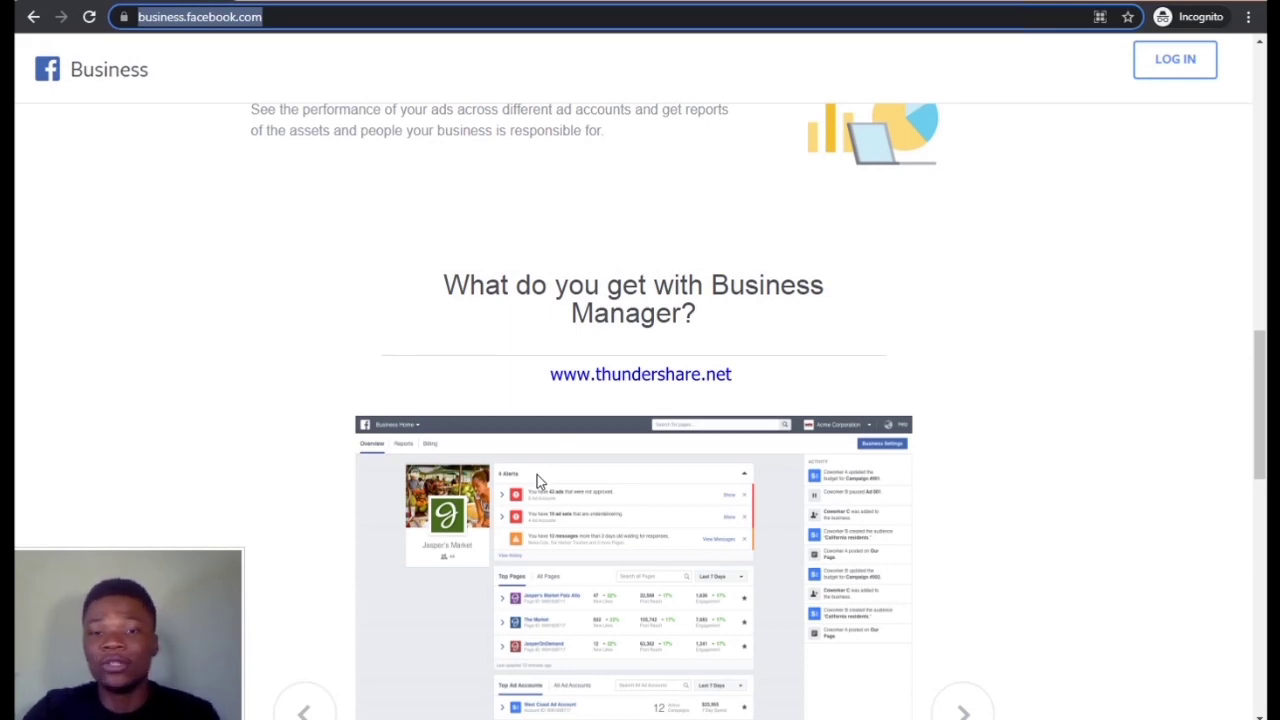
scroll(537, 475, down, 3)
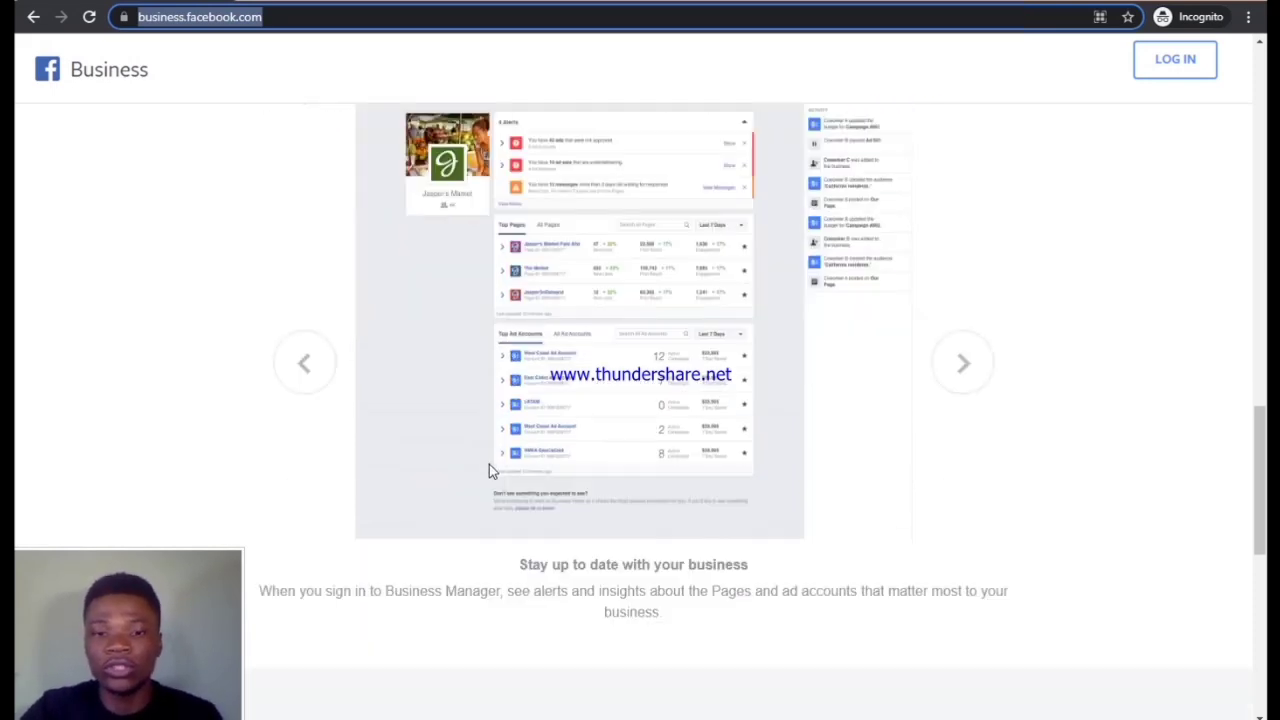
scroll(489, 464, up, 12)
scroll(491, 456, up, 2)
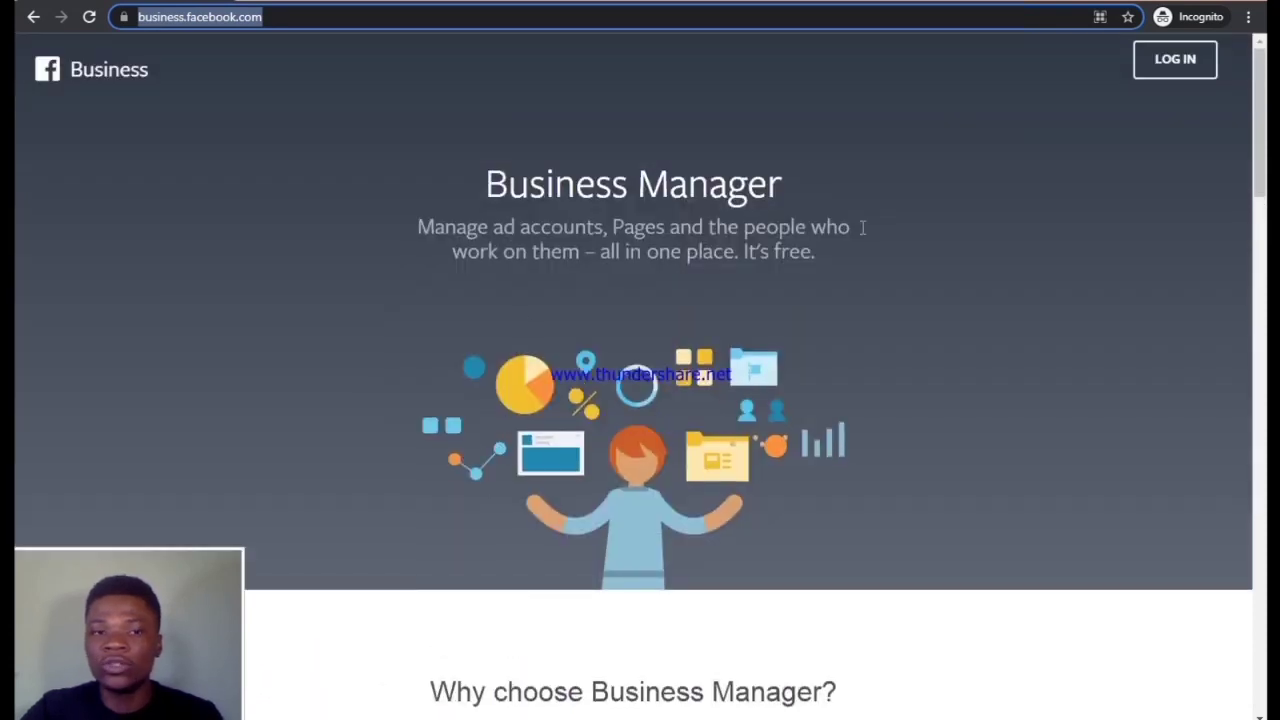
Open the Business Manager login form and place the cursor in the email or phone number field
click(1170, 66)
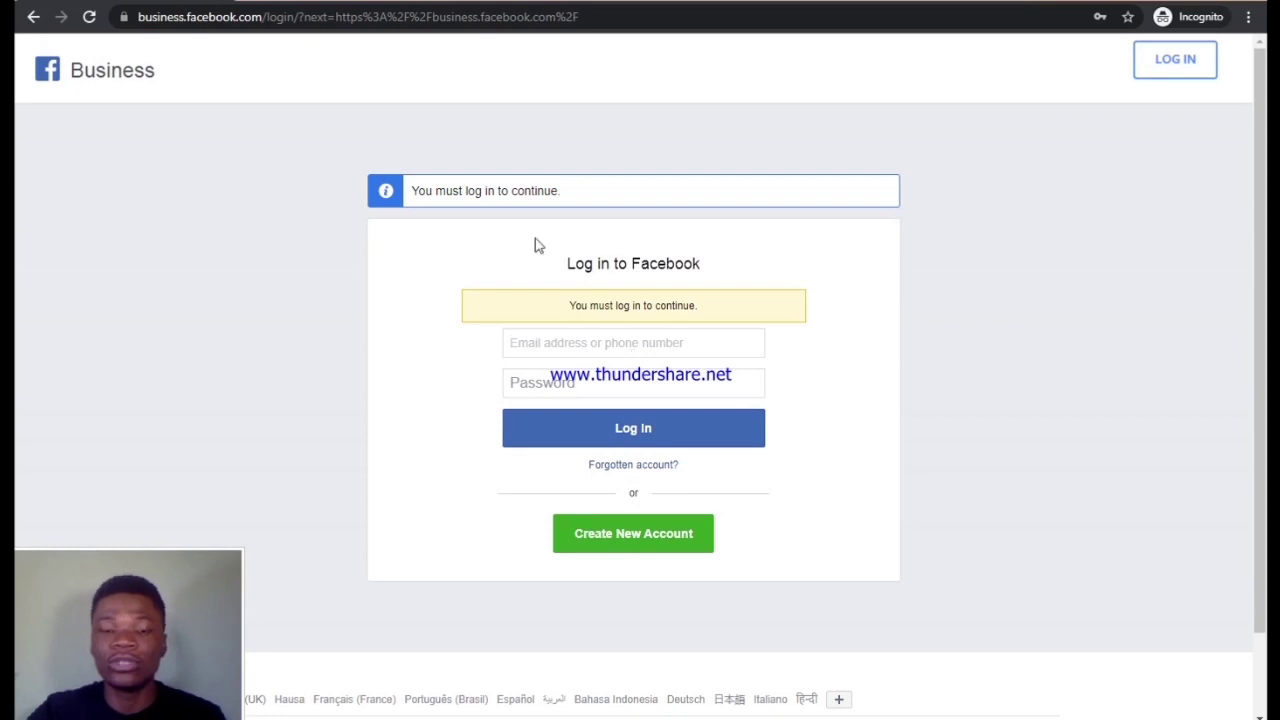
click(523, 346)
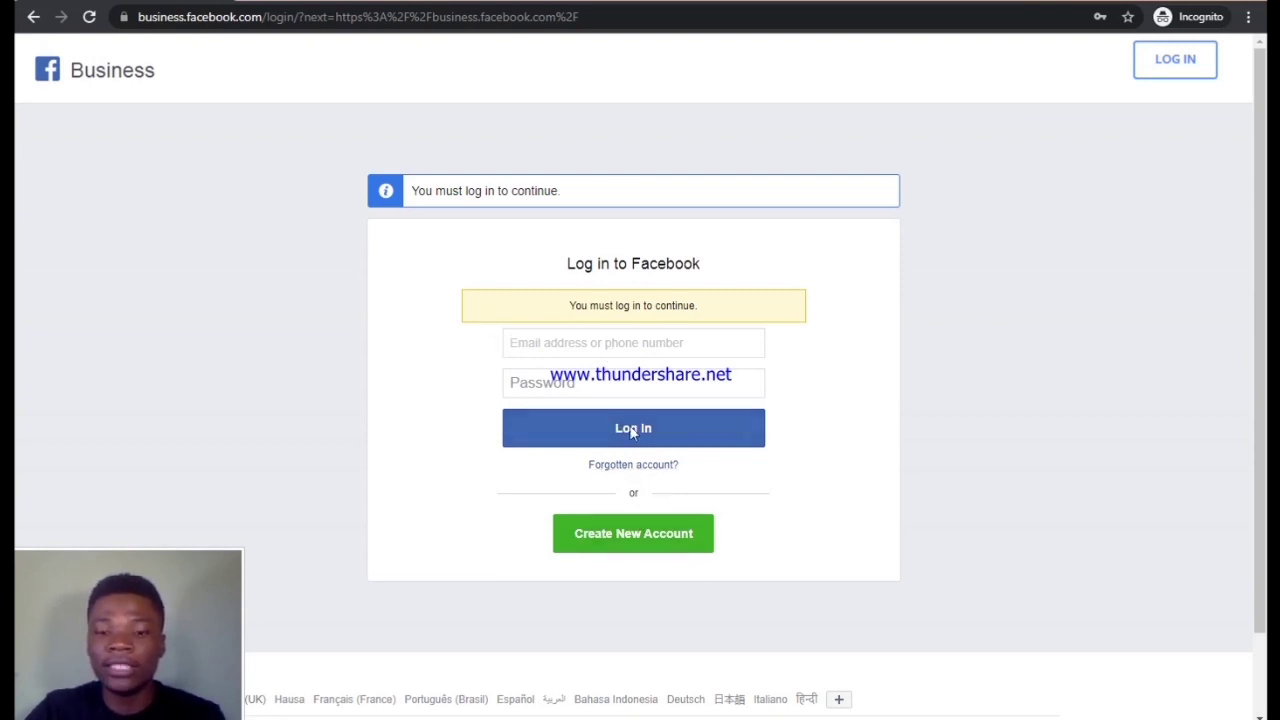
click(667, 354)
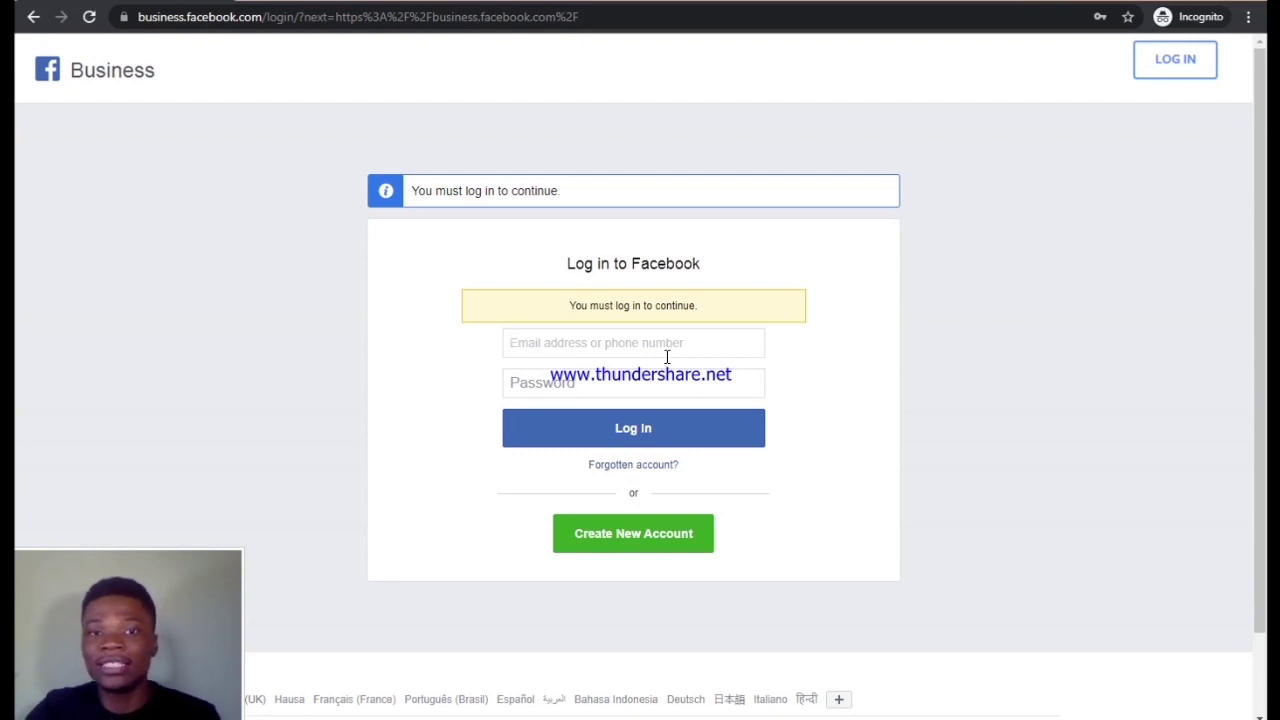
click(667, 355)
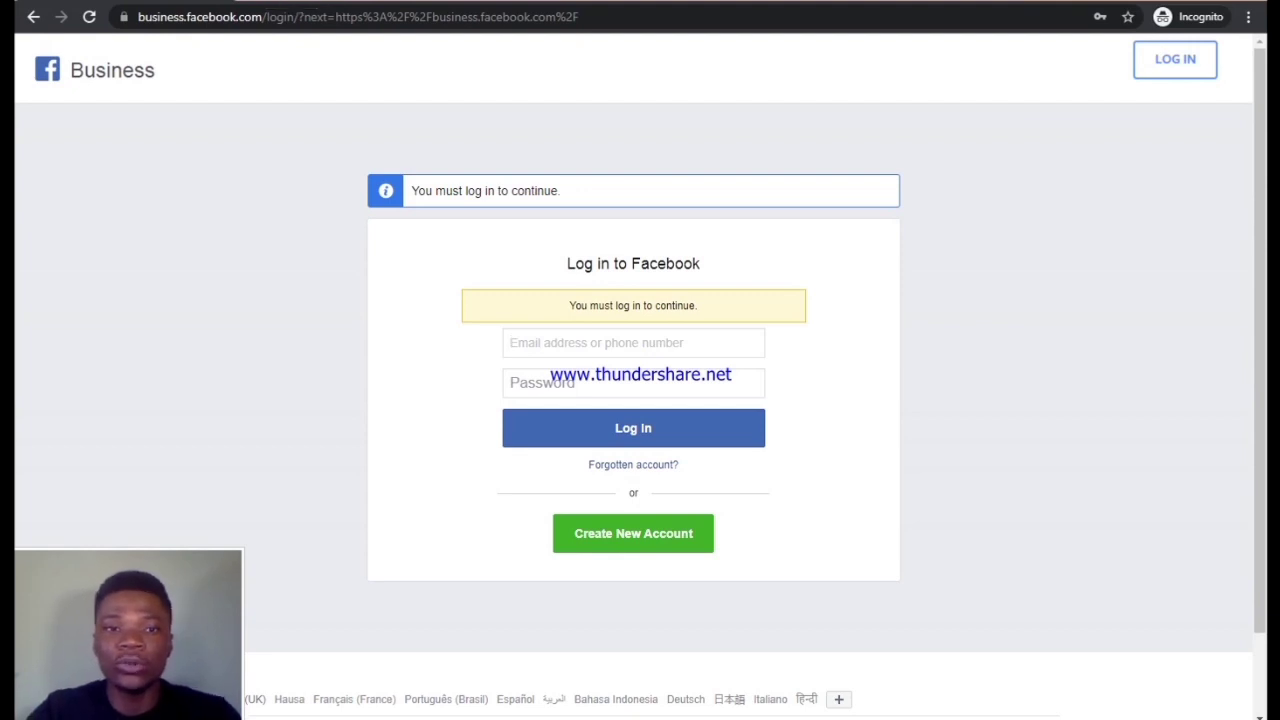
Search Google for "facebook ad policies" in a new Incognito tab
click(256, 1)
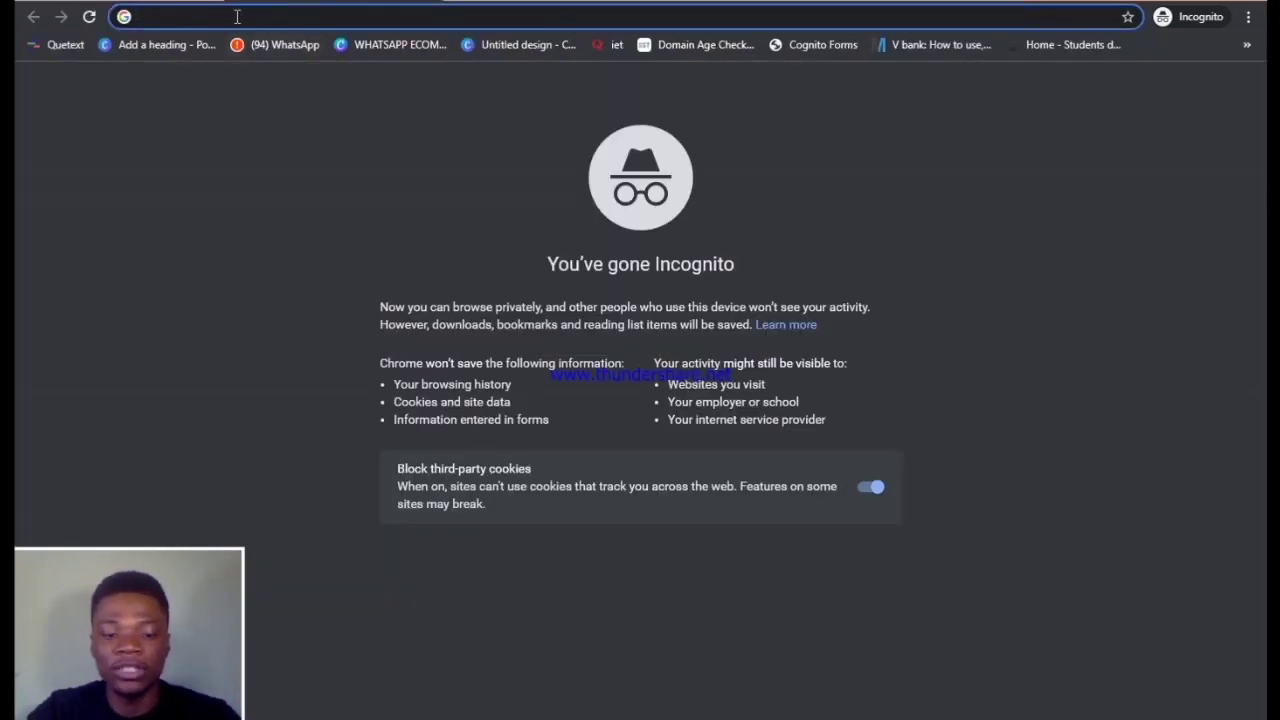
text(faceb)
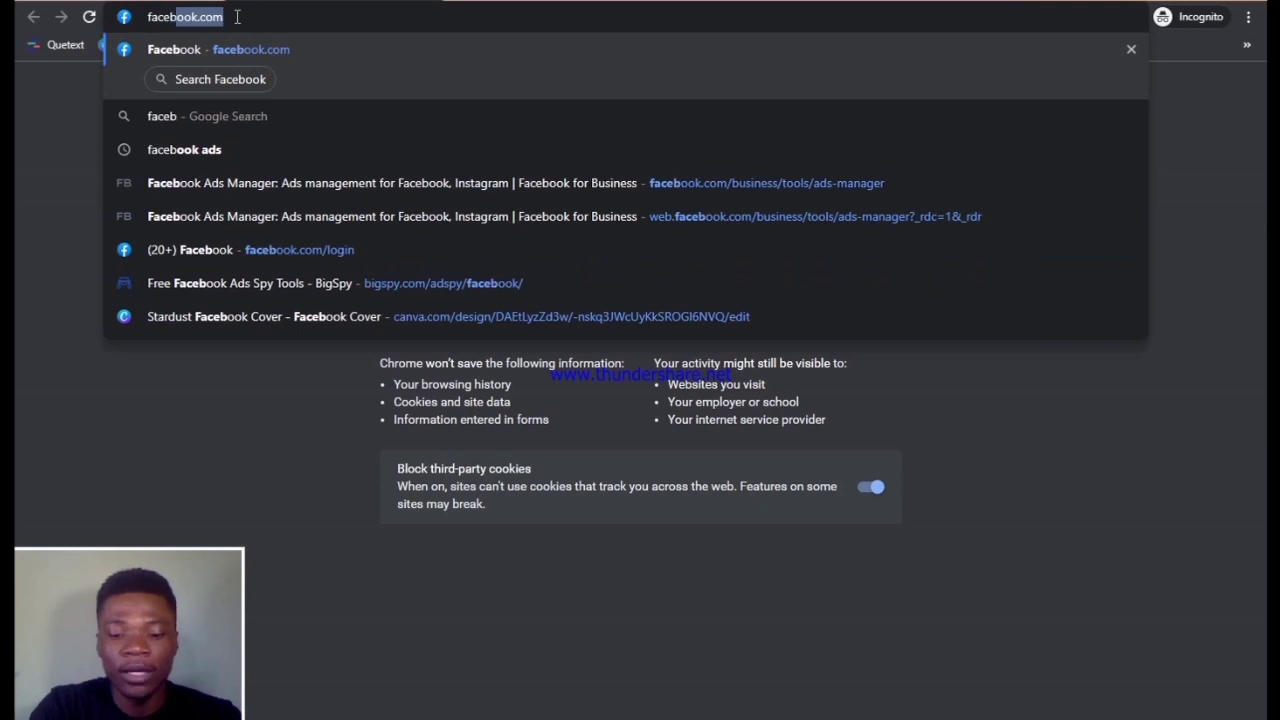
text(ook ad)
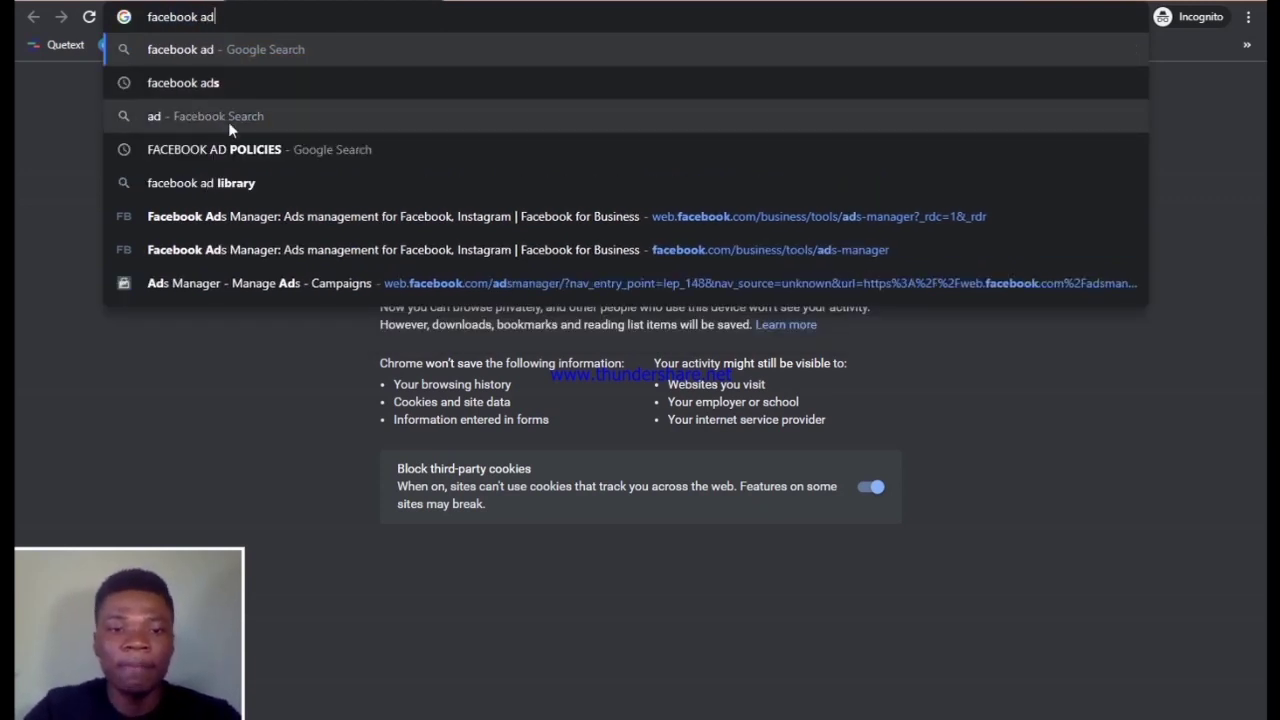
click(262, 148)
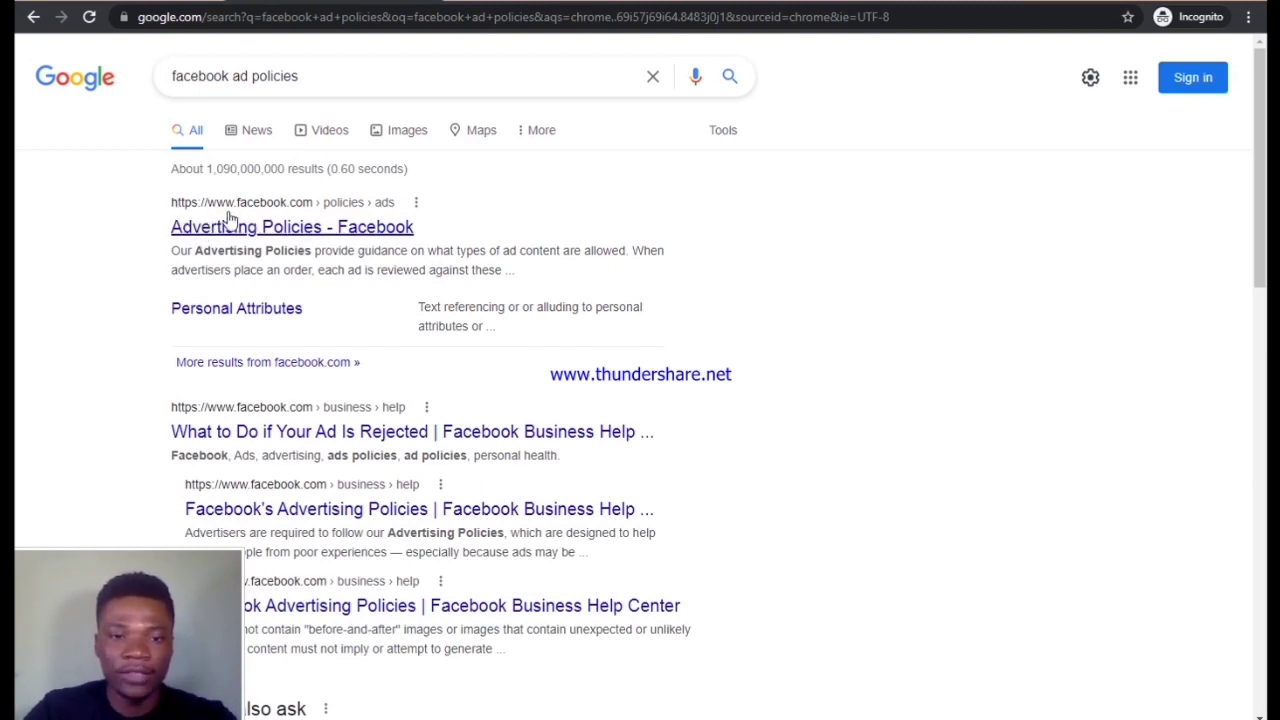
Open Facebook's Advertising Policies from the search results and read the section on the advert review process
click(356, 229)
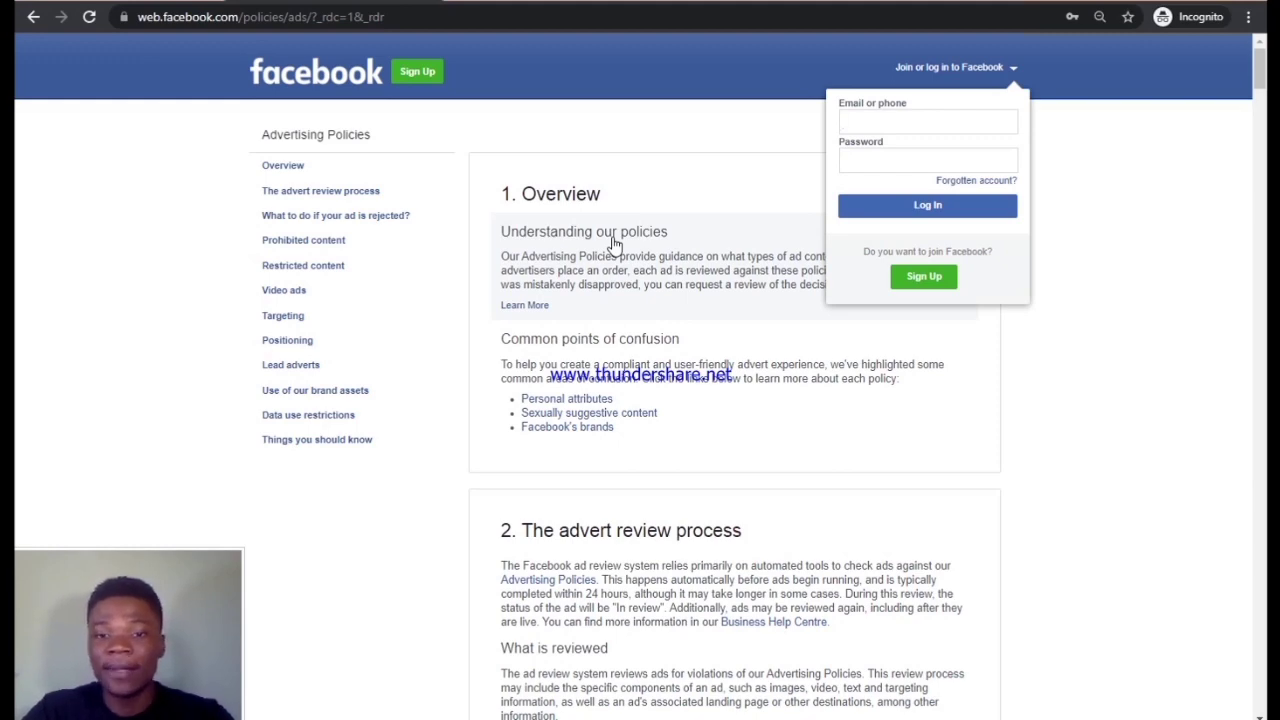
scroll(614, 244, down, 7)
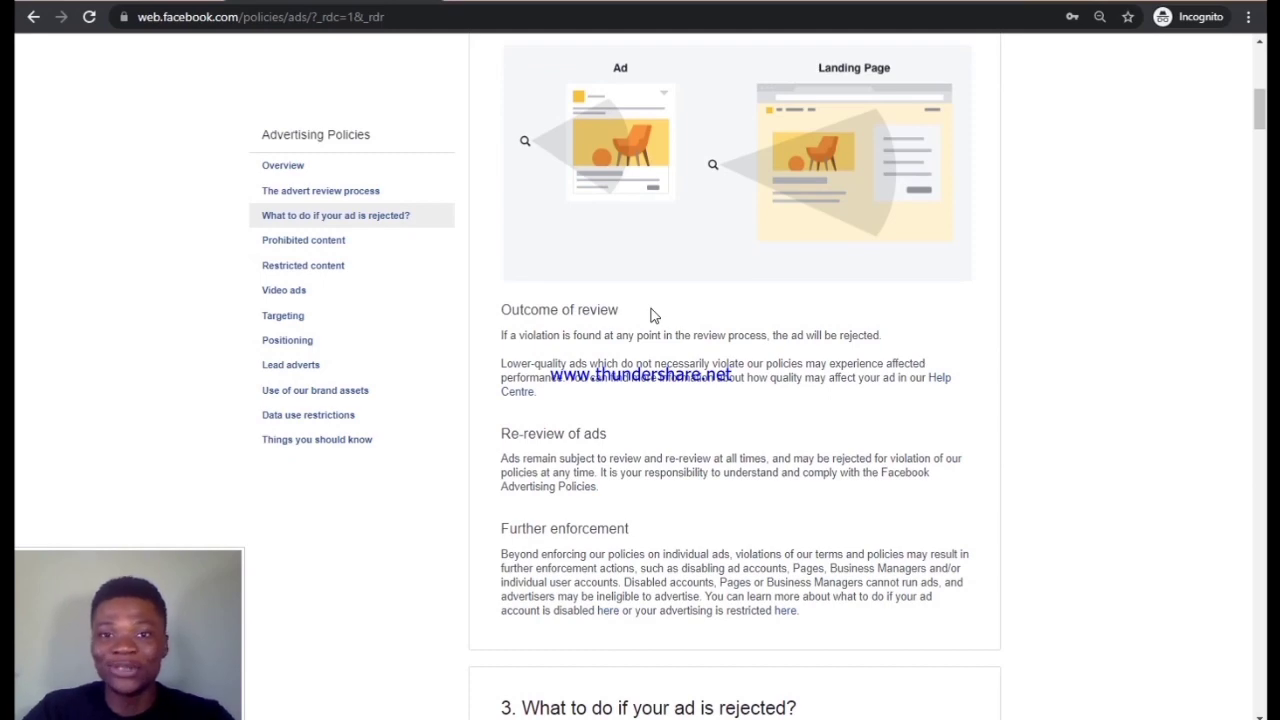
scroll(655, 315, up, 3)
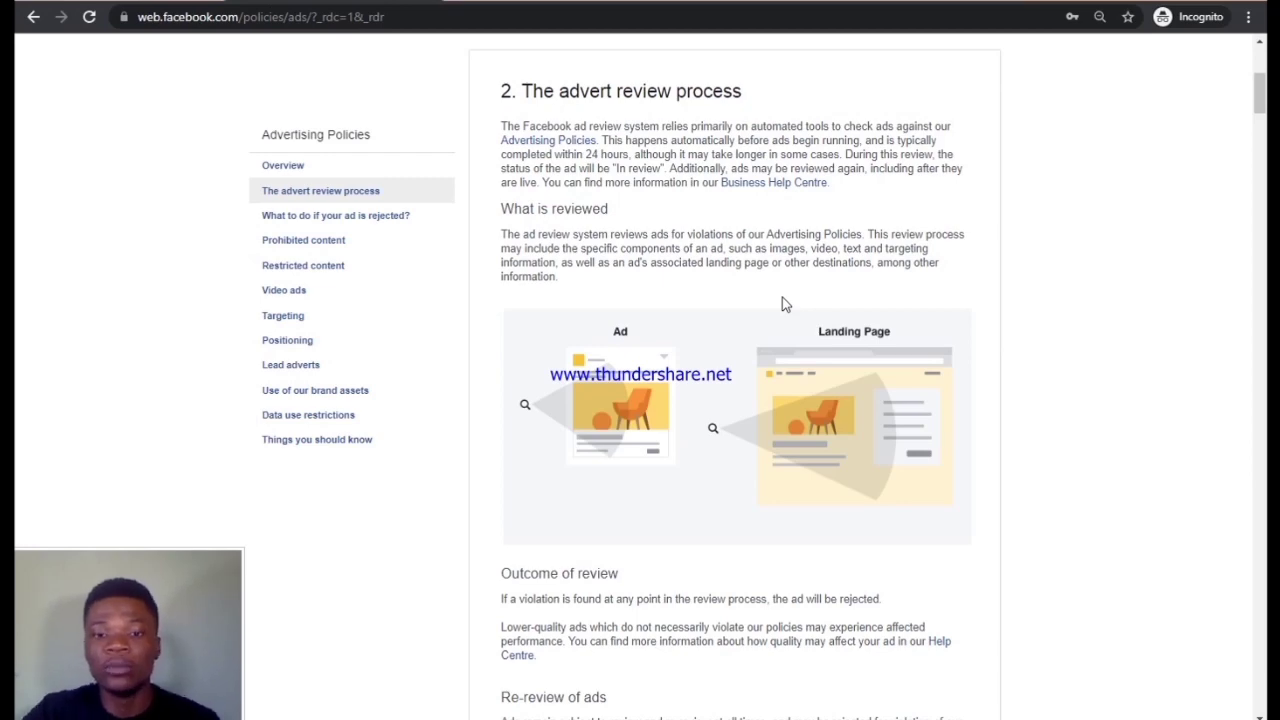
Read the Advertising Policies sections on rejected ads, prohibited content and restricted content
scroll(782, 298, down, 1)
scroll(778, 338, down, 13)
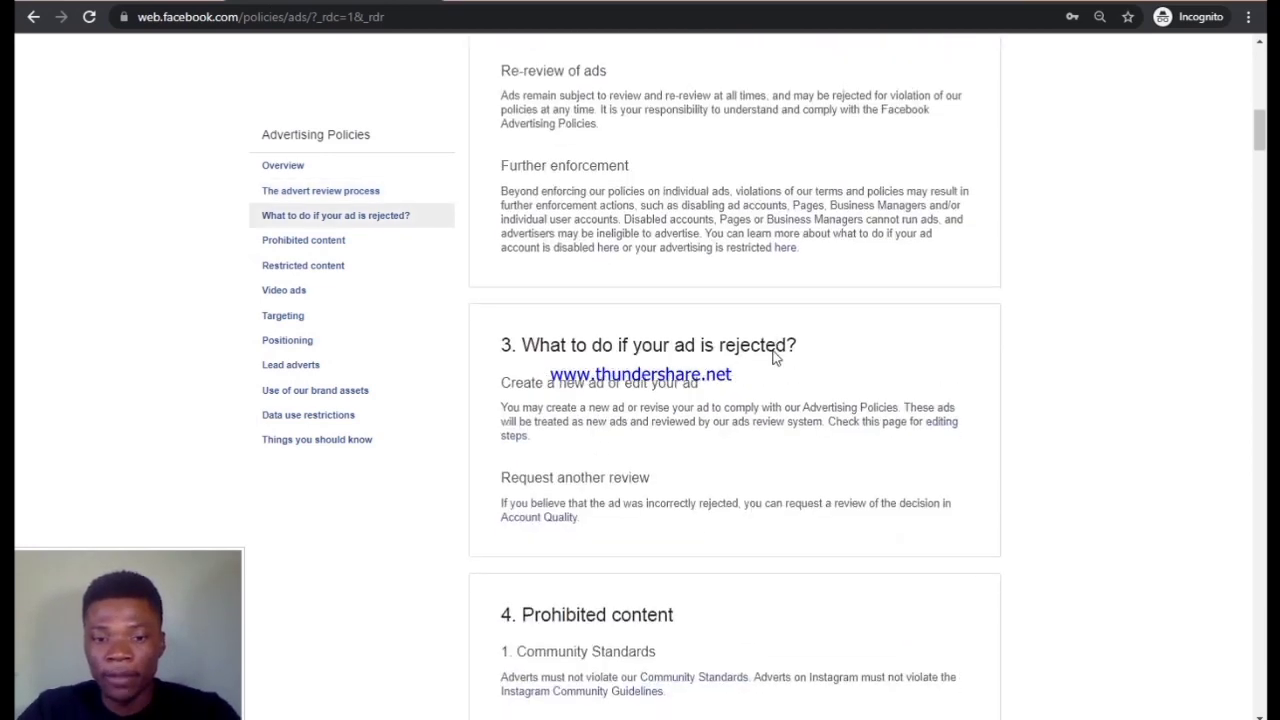
scroll(723, 397, down, 15)
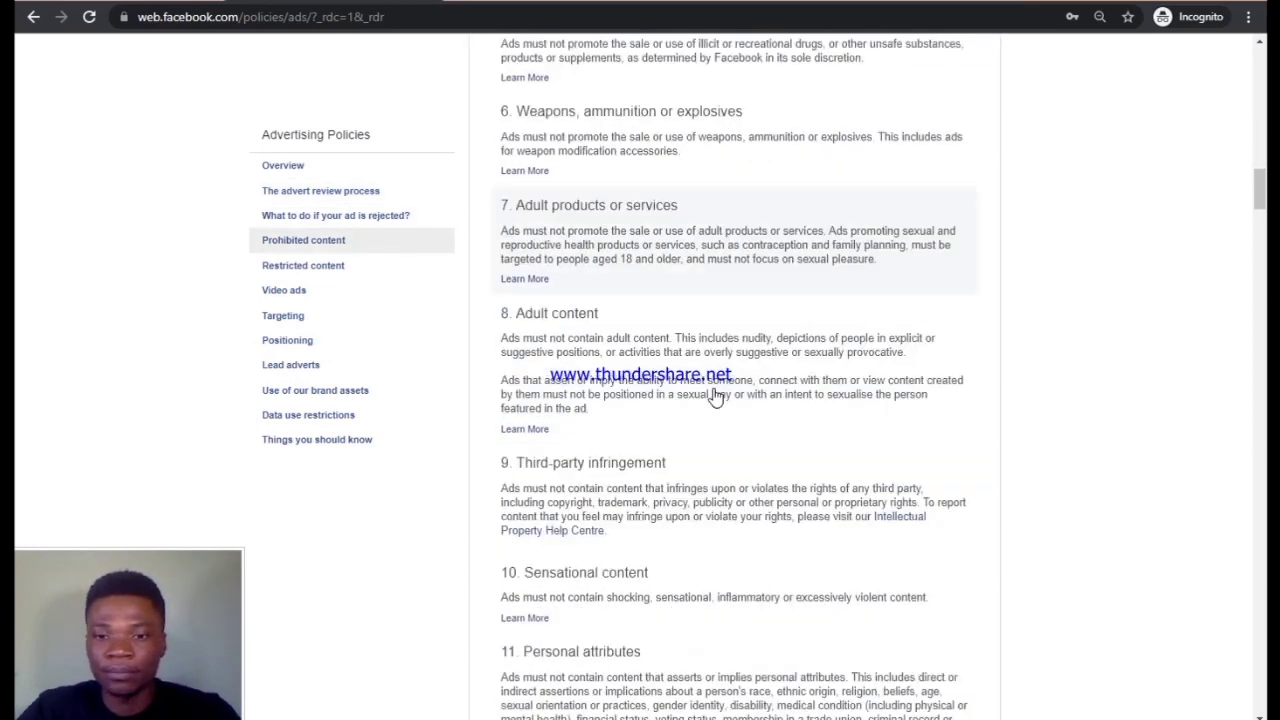
scroll(715, 393, up, 5)
scroll(715, 393, up, 1)
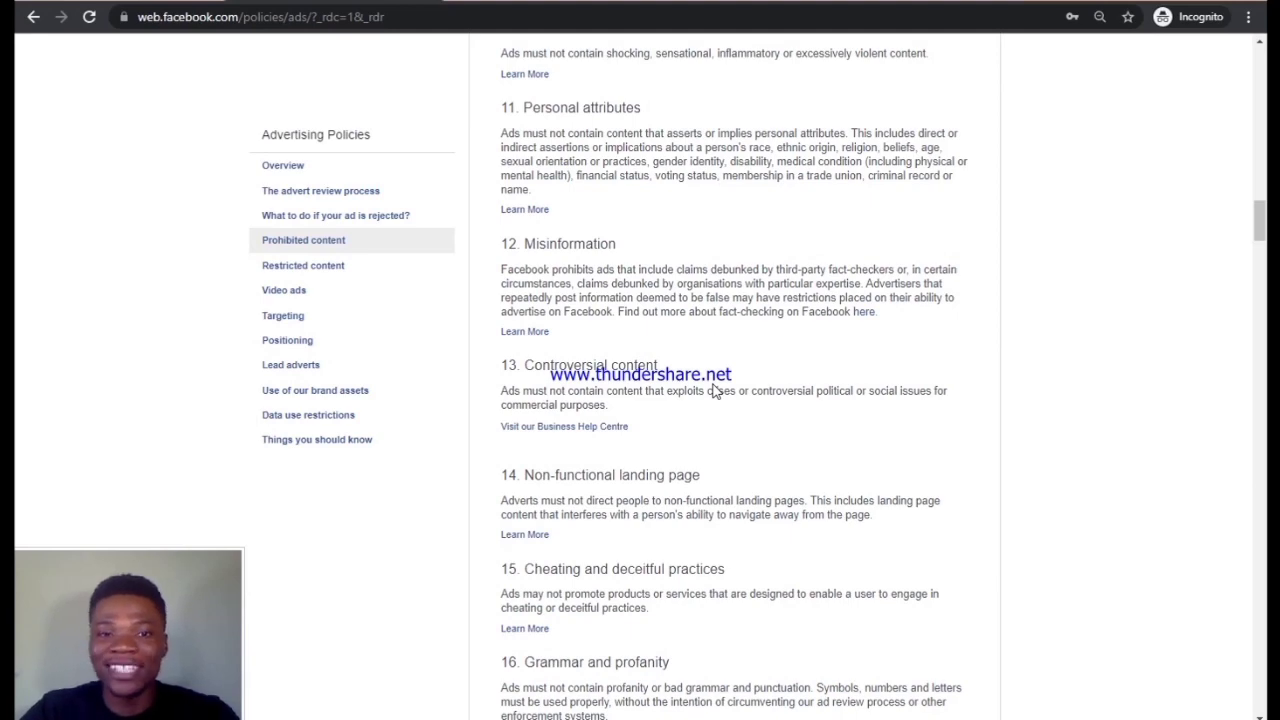
scroll(663, 372, down, 12)
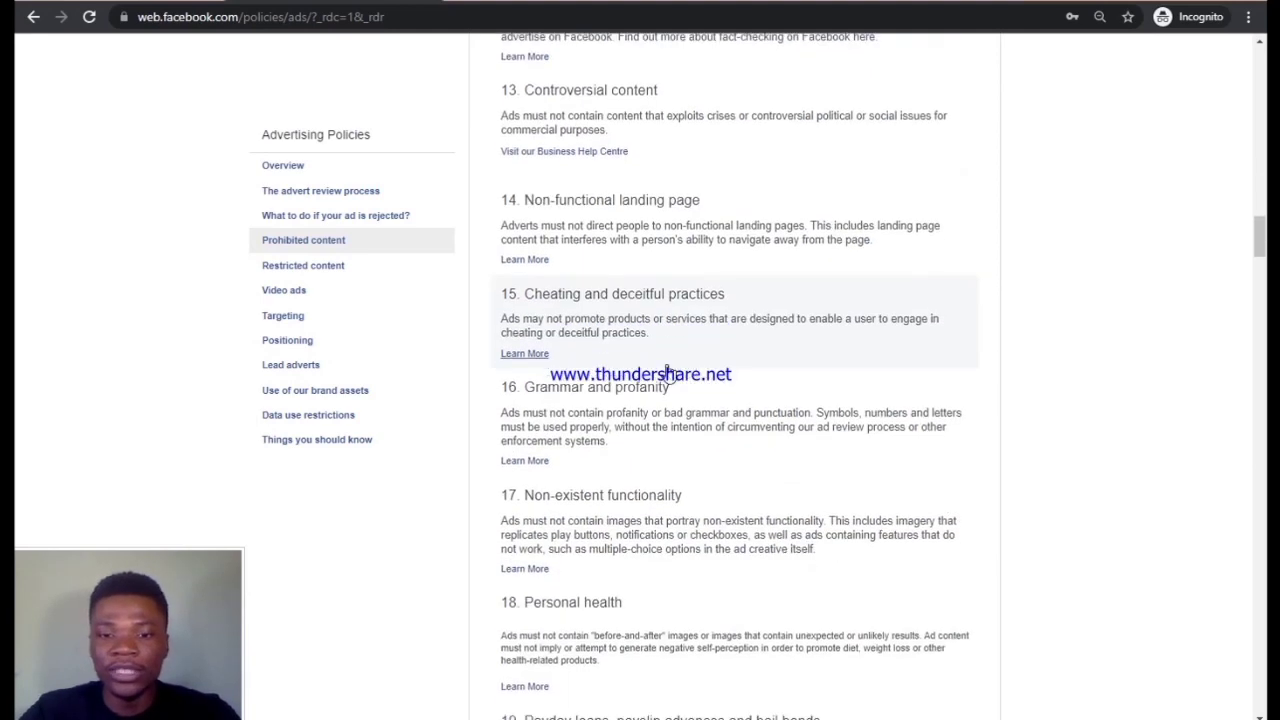
scroll(663, 372, down, 5)
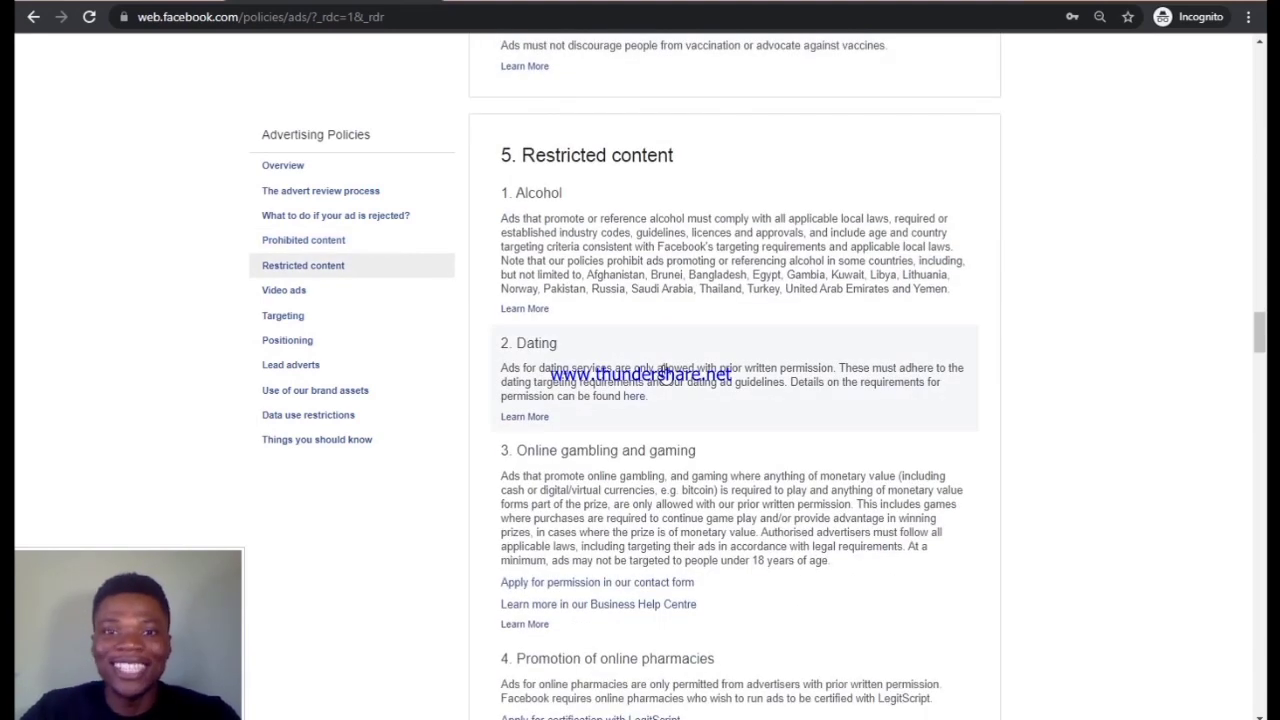
scroll(657, 394, down, 8)
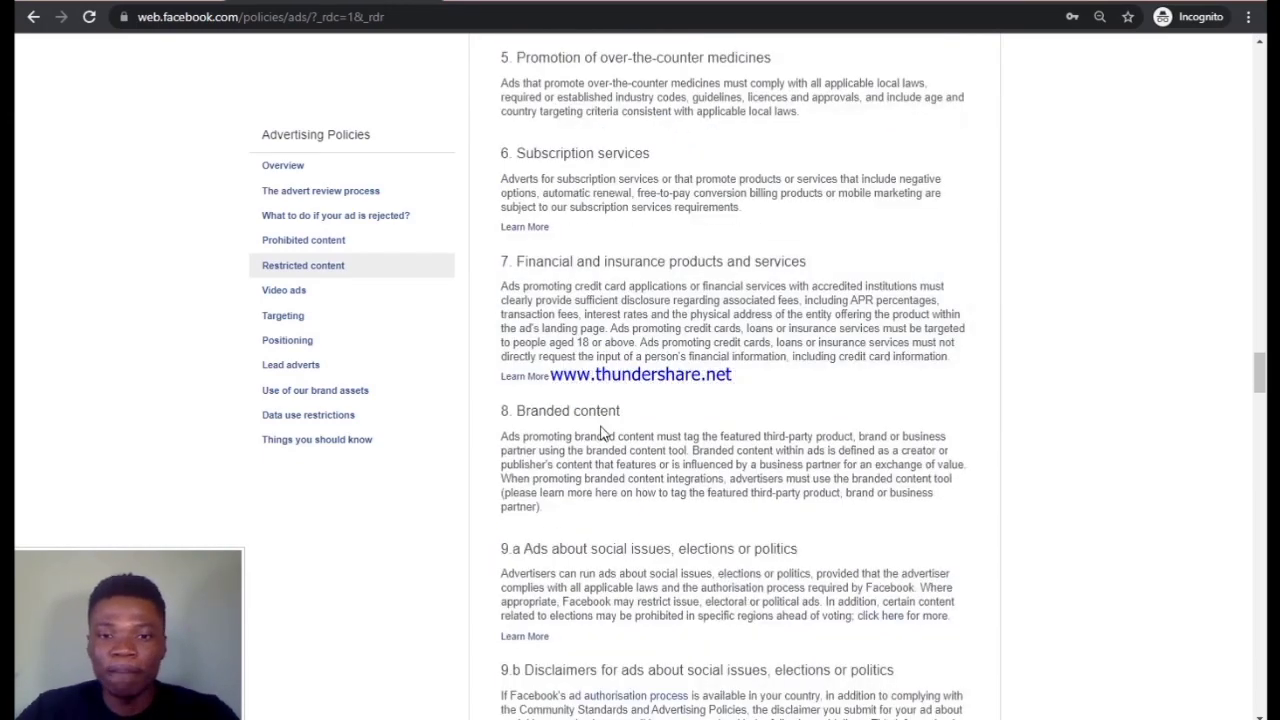
scroll(601, 432, up, 20)
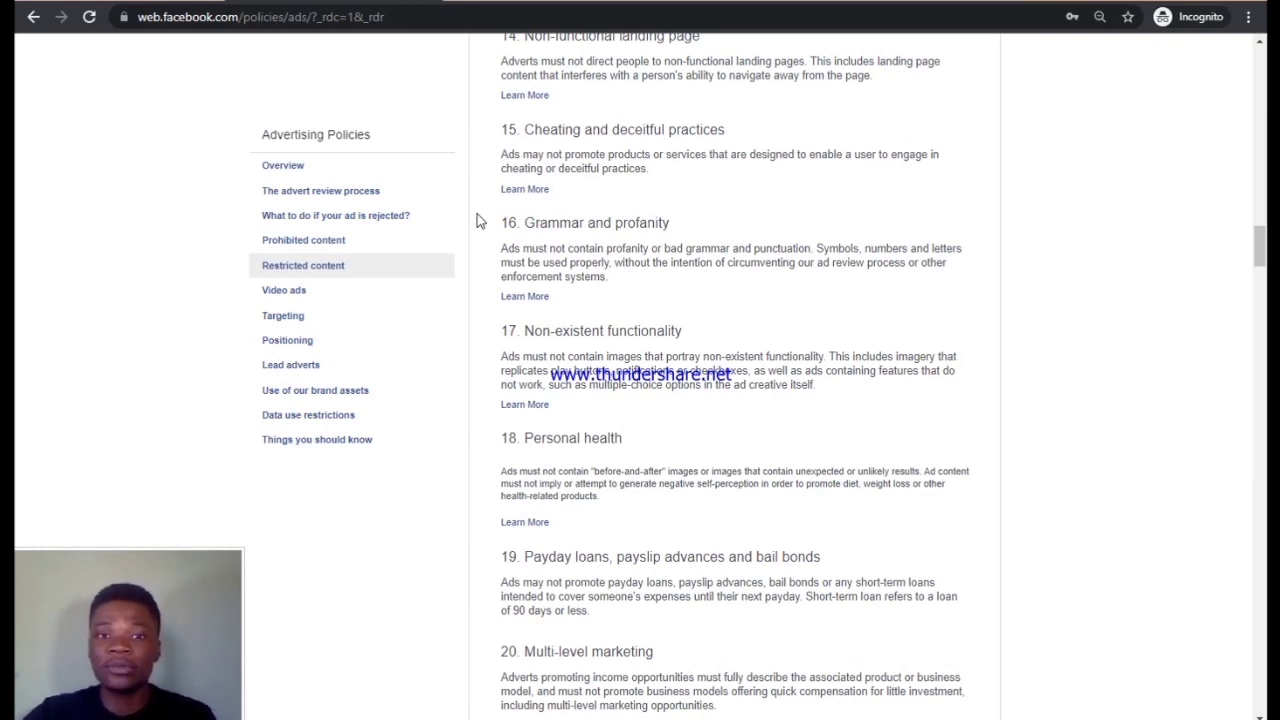
Search Google for "facebook blueprint" in a new Incognito tab and look through the results
click(464, 2)
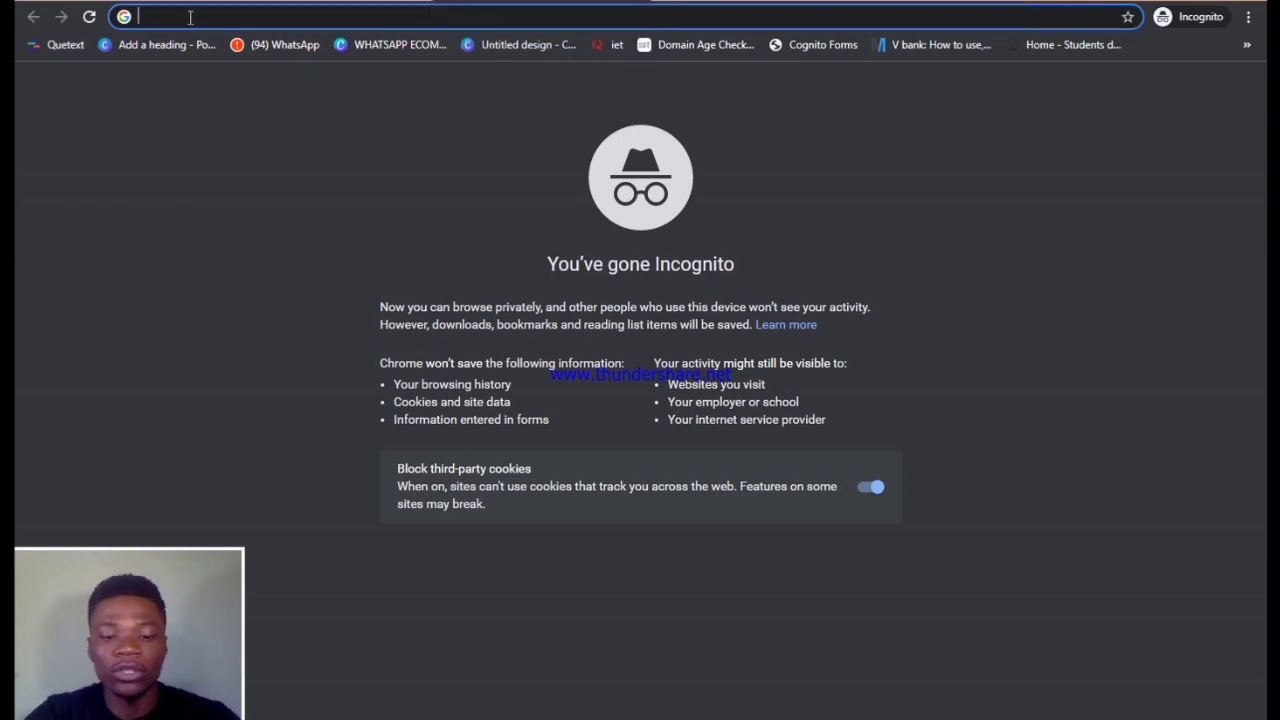
text(faceb)
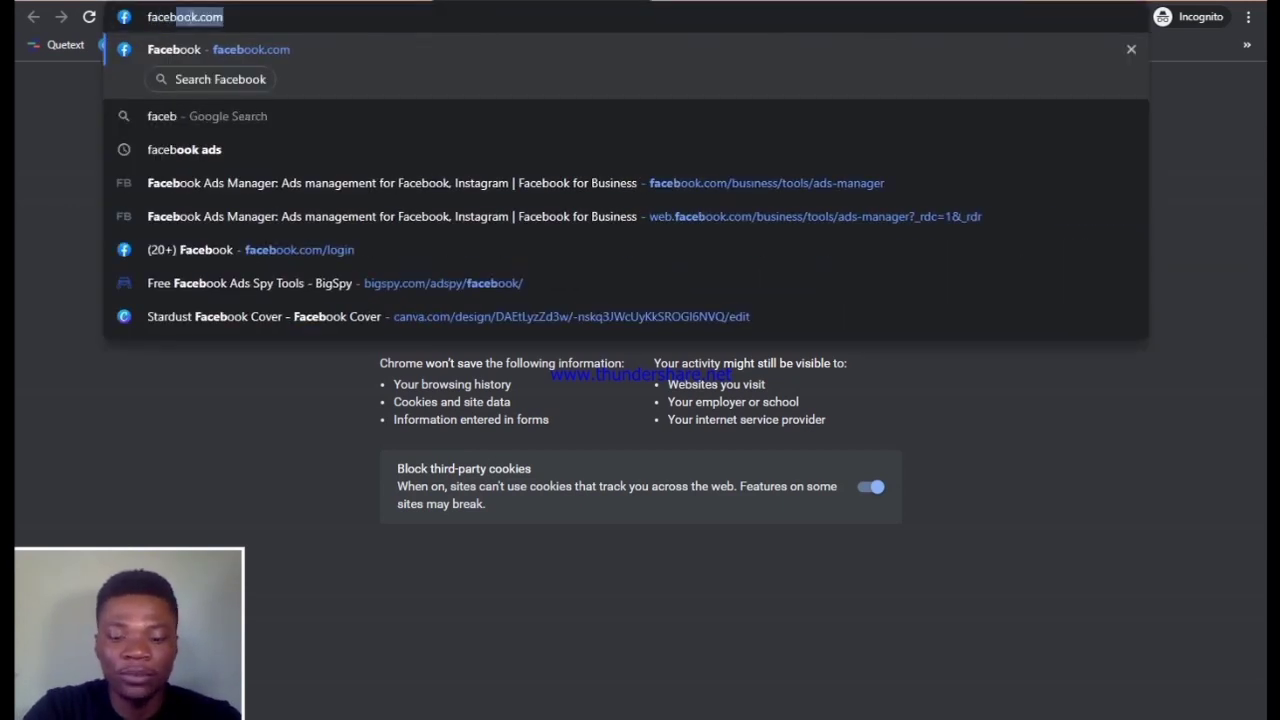
text(ook b:)
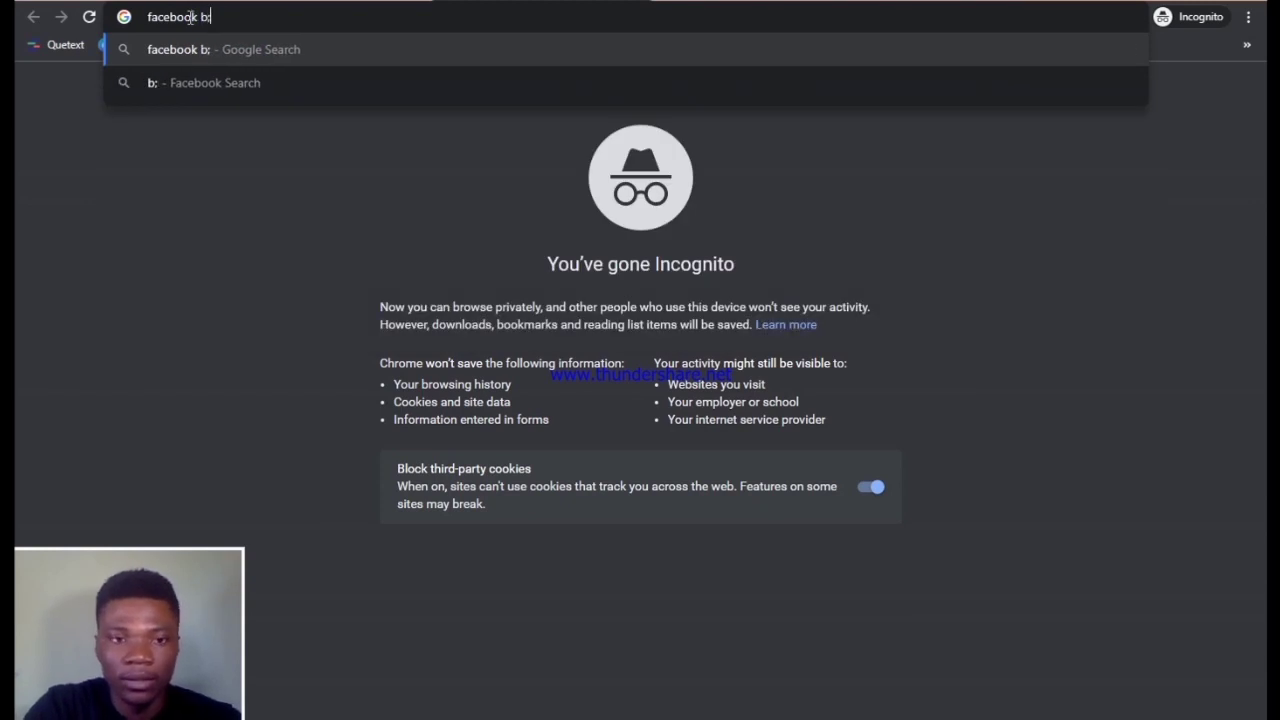
key(BackSpace)
text(lueprint)
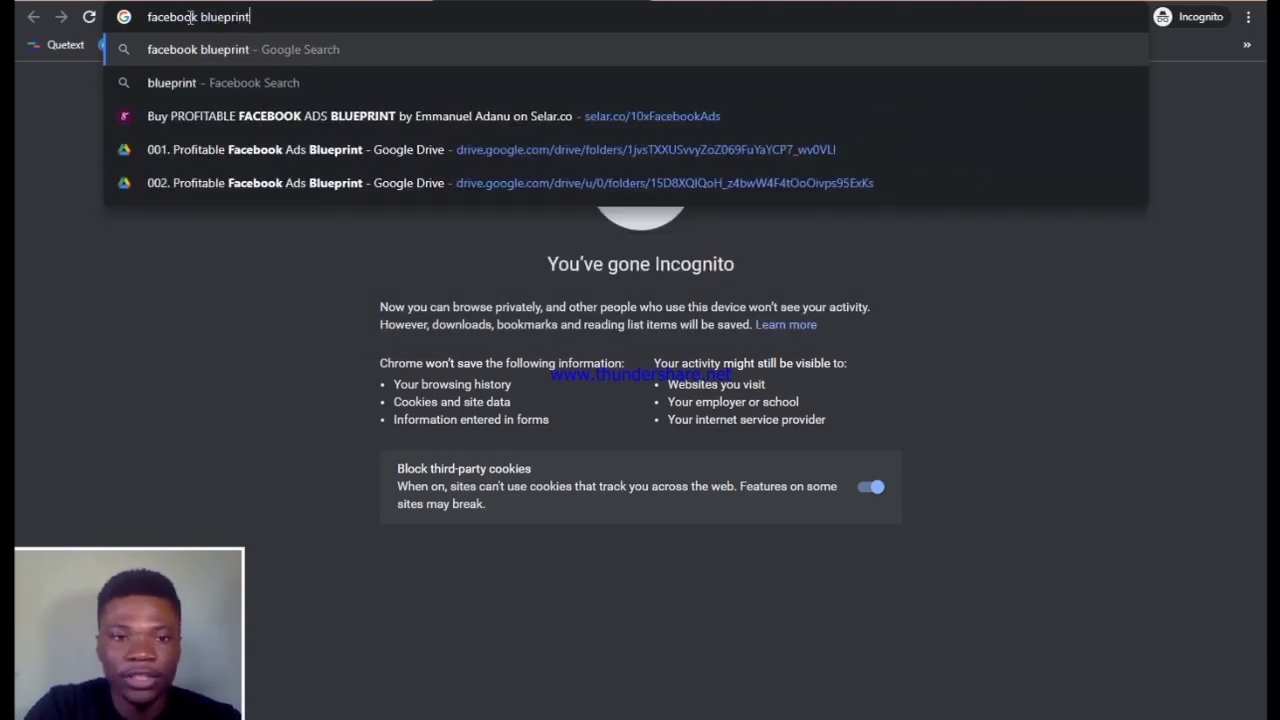
key(Return)
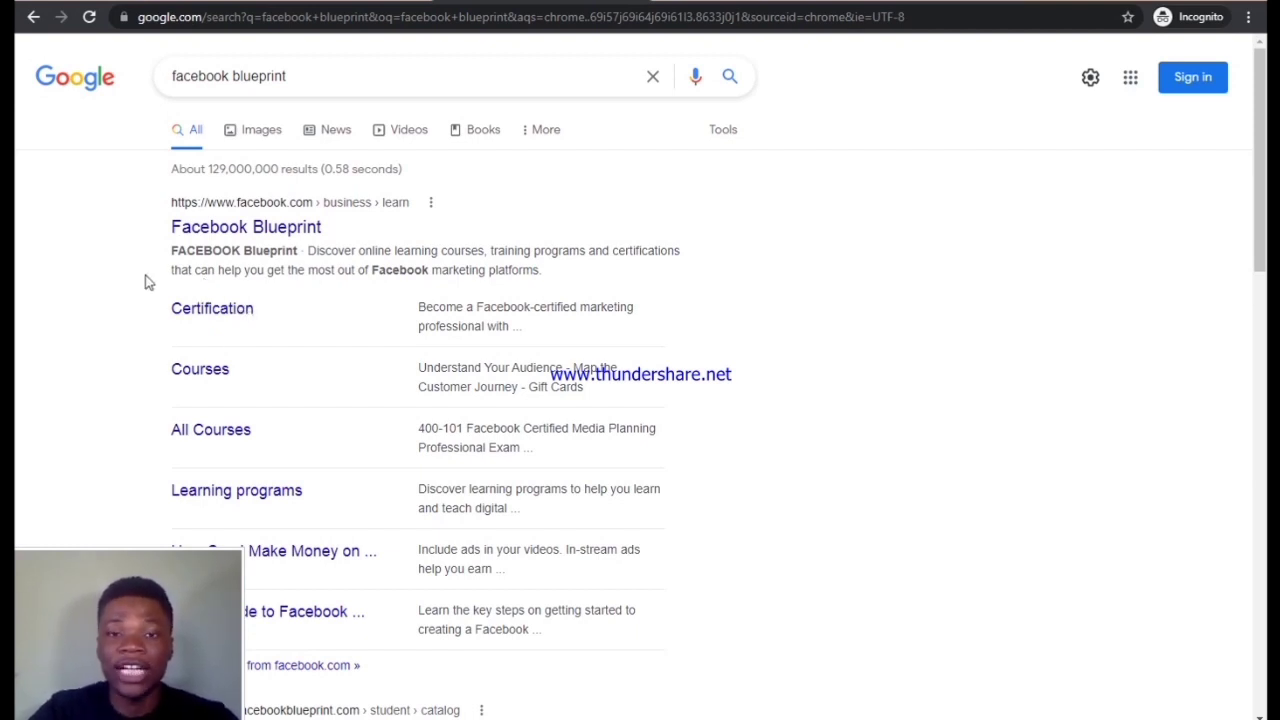
scroll(150, 278, down, 1)
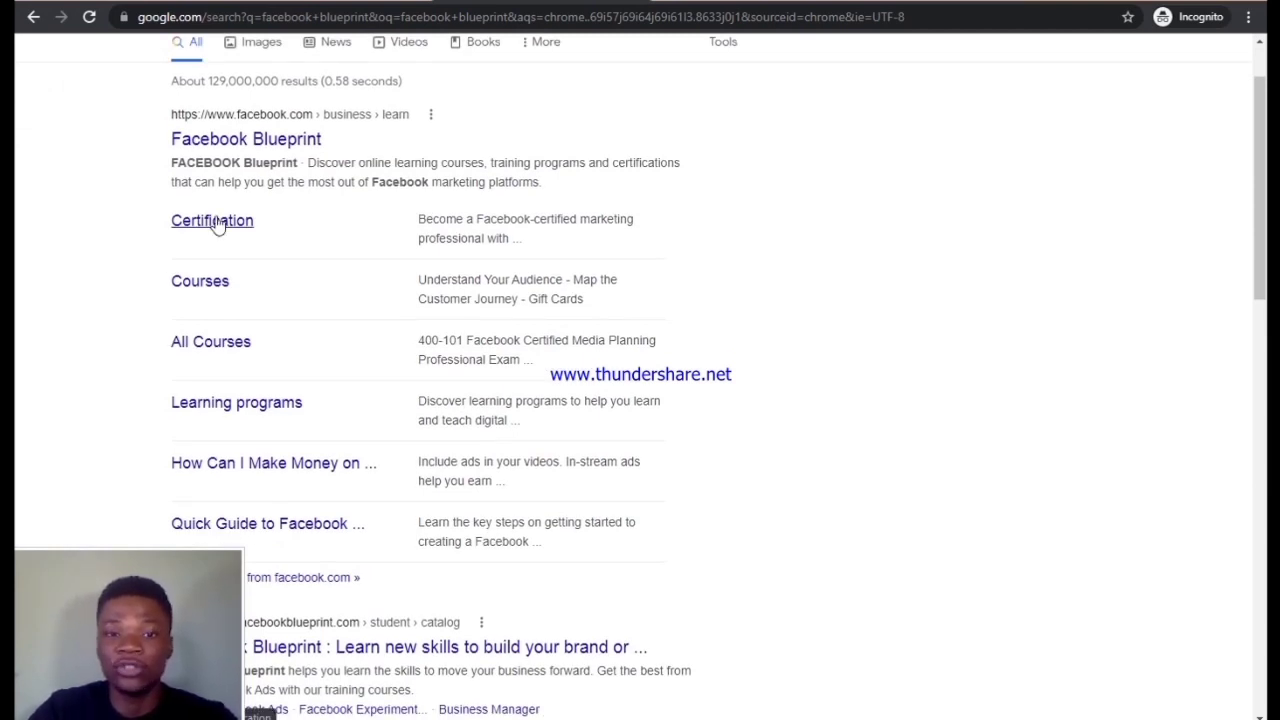
scroll(228, 245, down, 2)
scroll(258, 298, up, 2)
scroll(261, 293, down, 2)
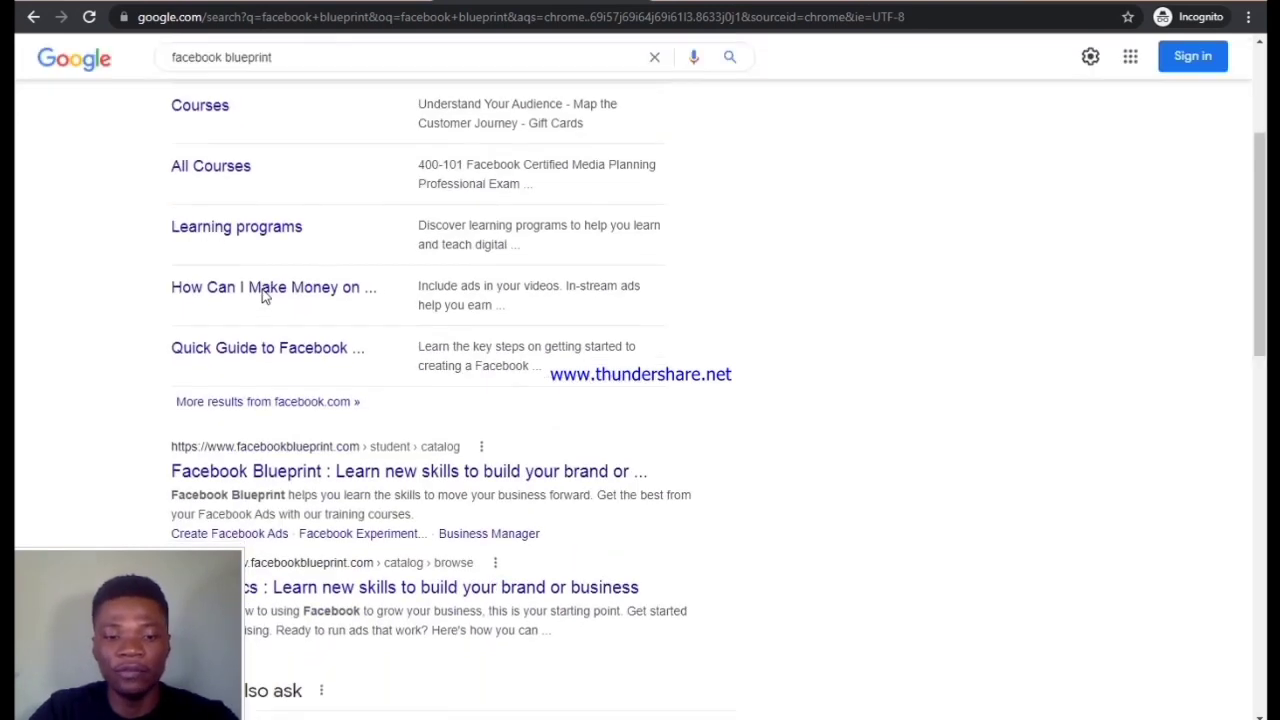
scroll(258, 292, up, 3)
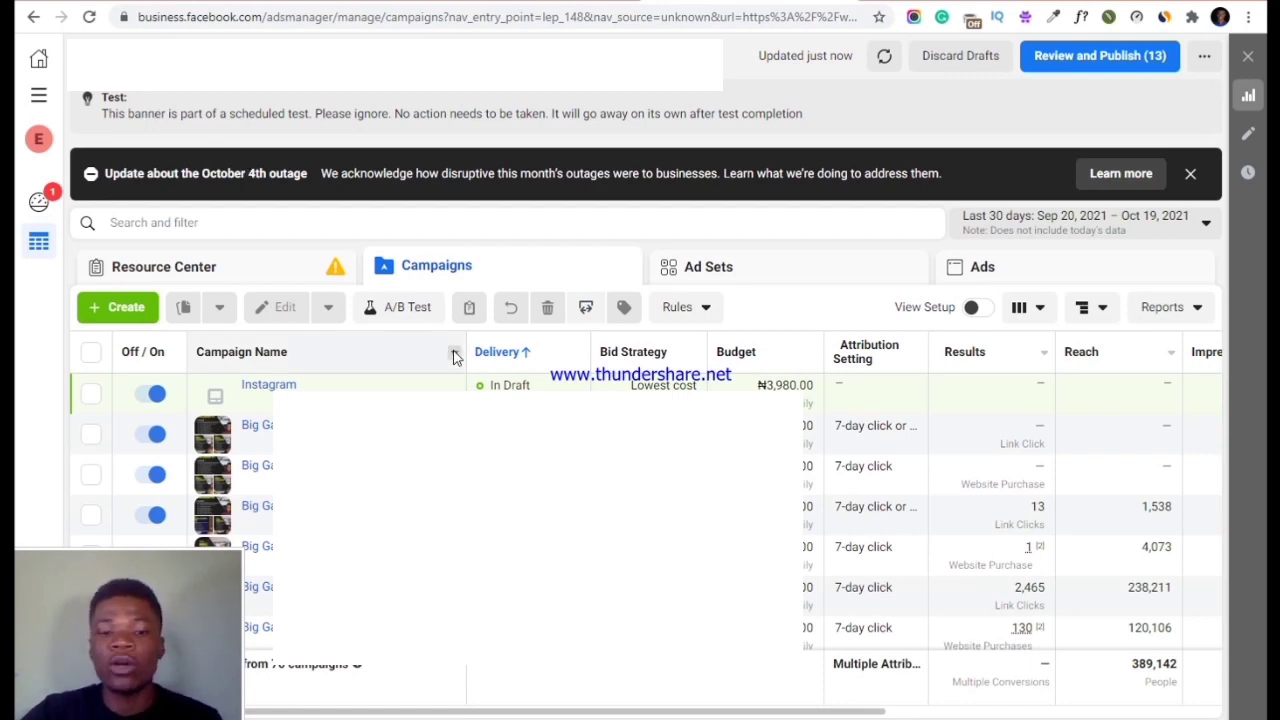
Open the list of all tools in Ads Manager and examine the shortcuts and Manage Business entries
scroll(540, 415, down, 5)
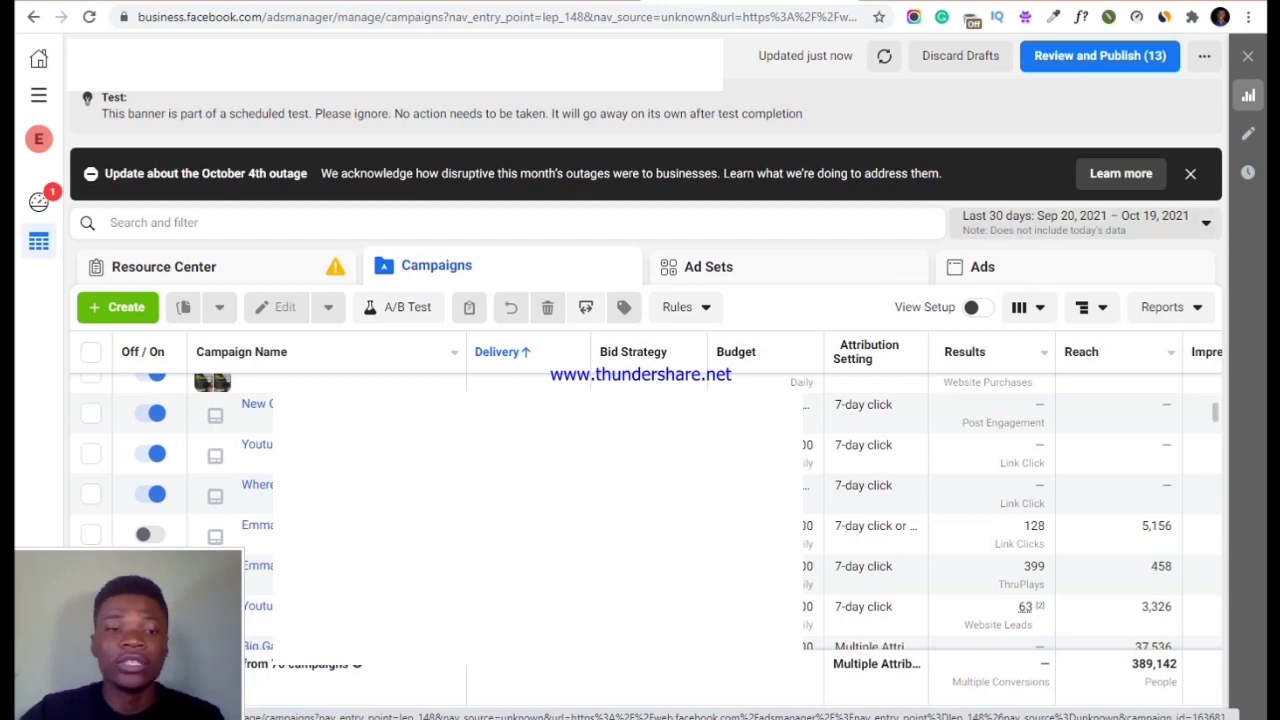
click(38, 93)
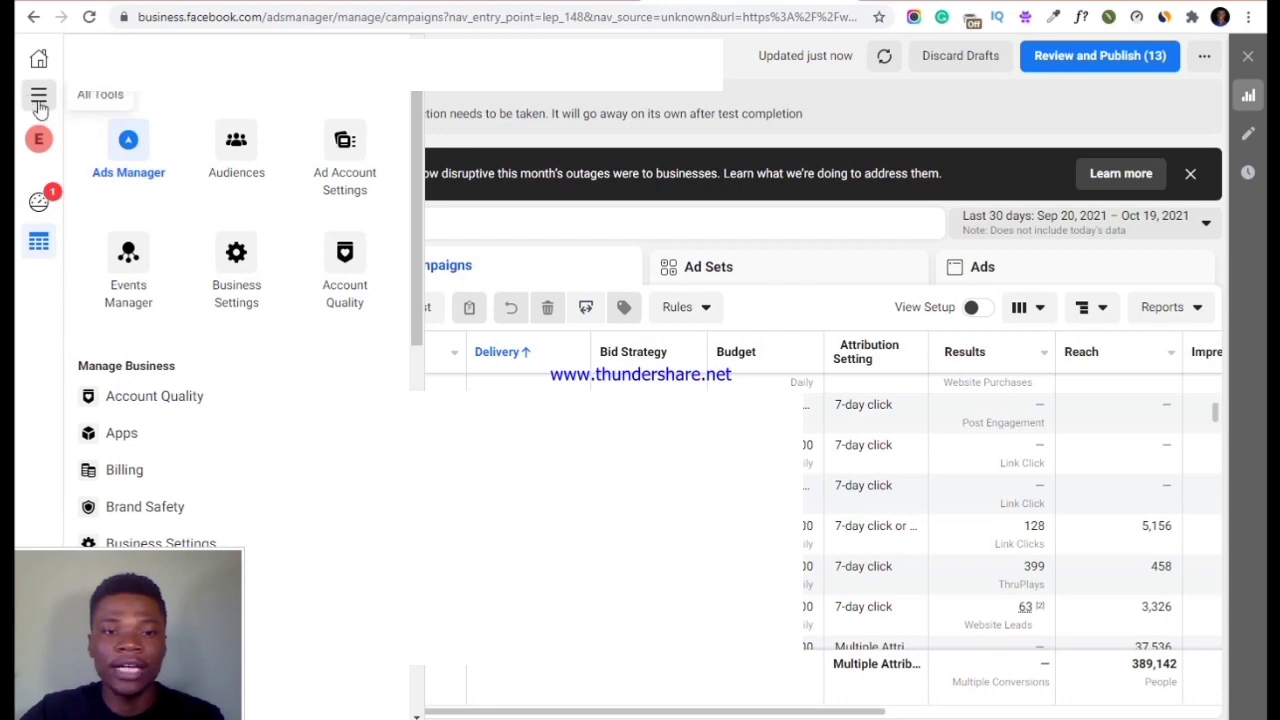
scroll(309, 245, down, 1)
scroll(309, 245, up, 1)
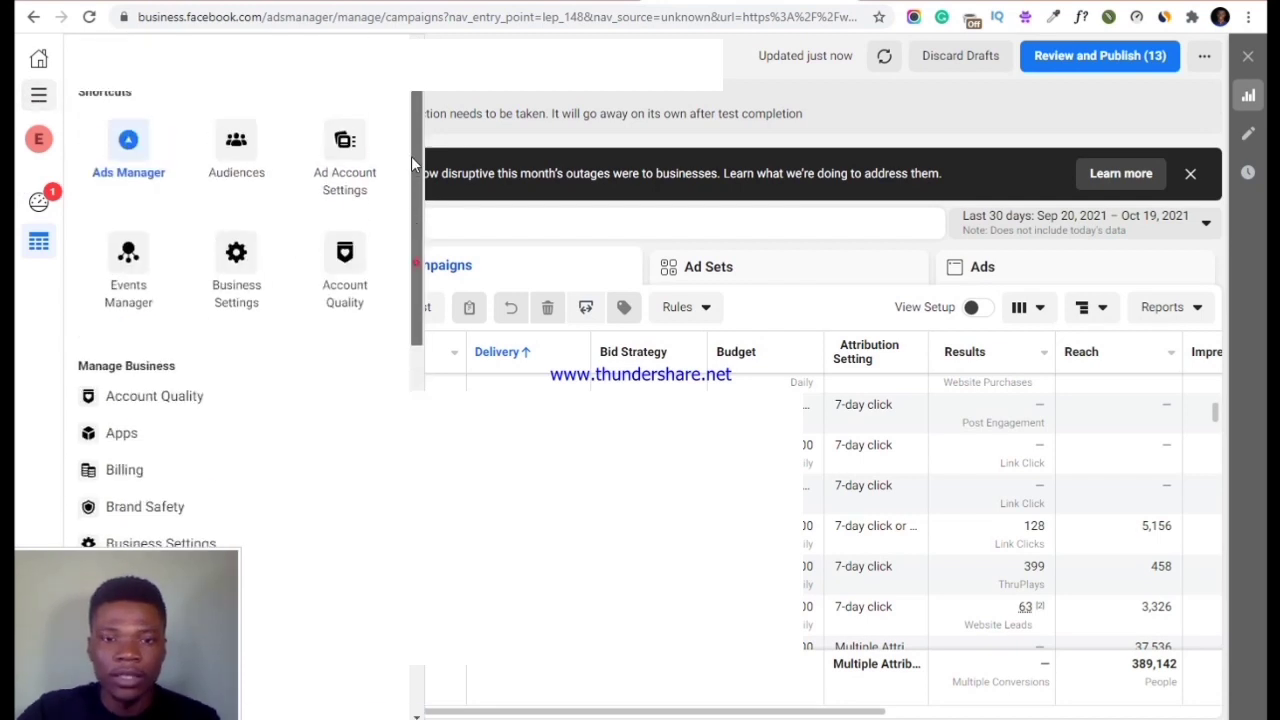
scroll(200, 334, down, 1)
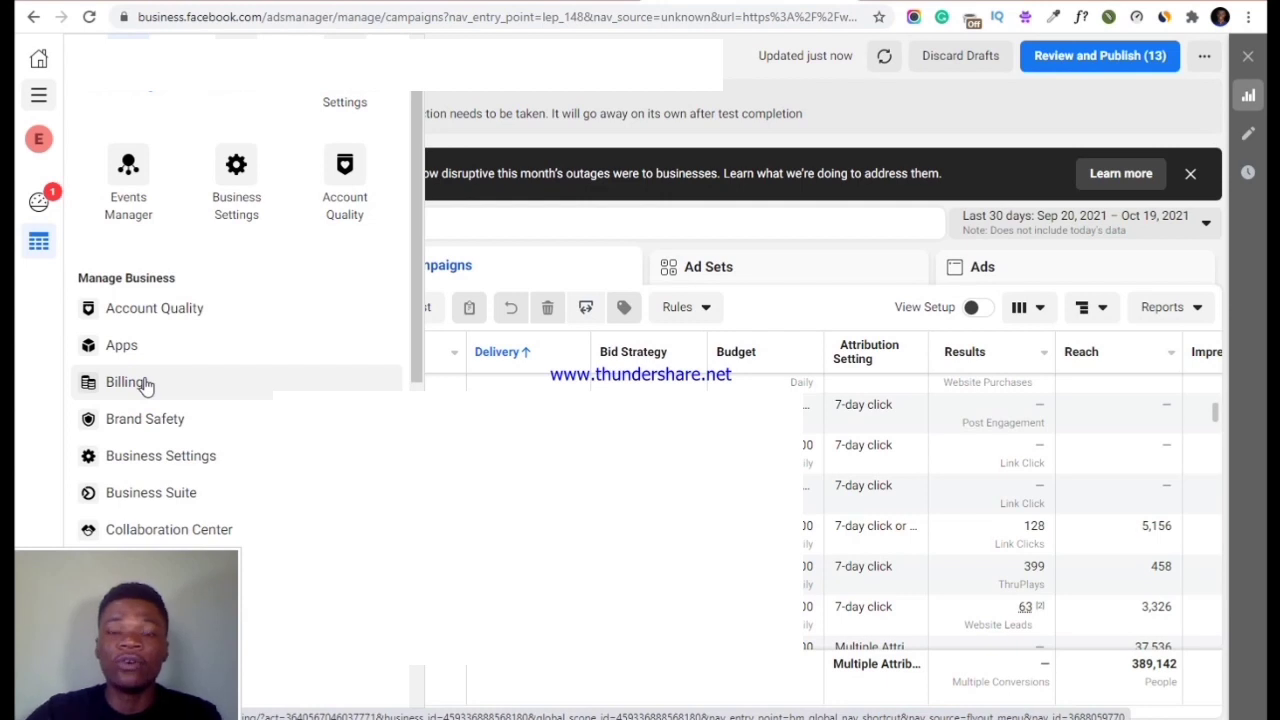
scroll(200, 345, up, 1)
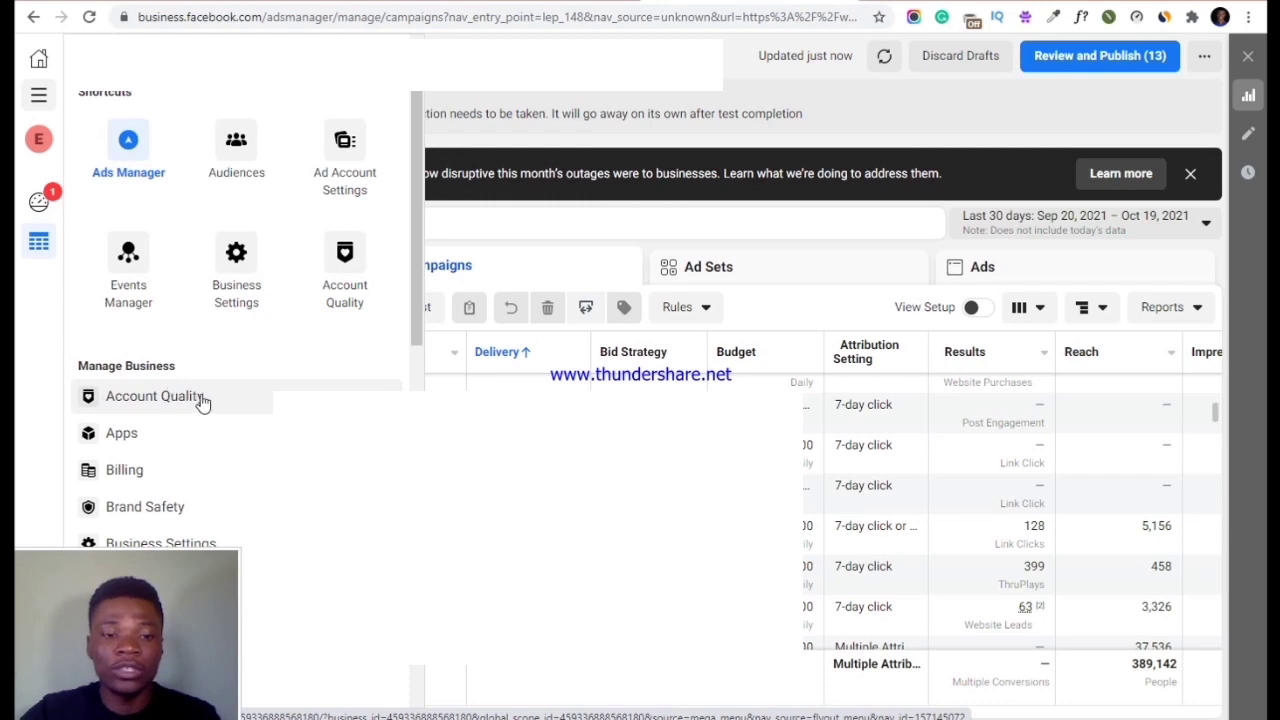
Review the Advertise and Analyze and Report tools, return to the shortcuts and close the tools list
scroll(205, 395, down, 5)
scroll(226, 452, down, 3)
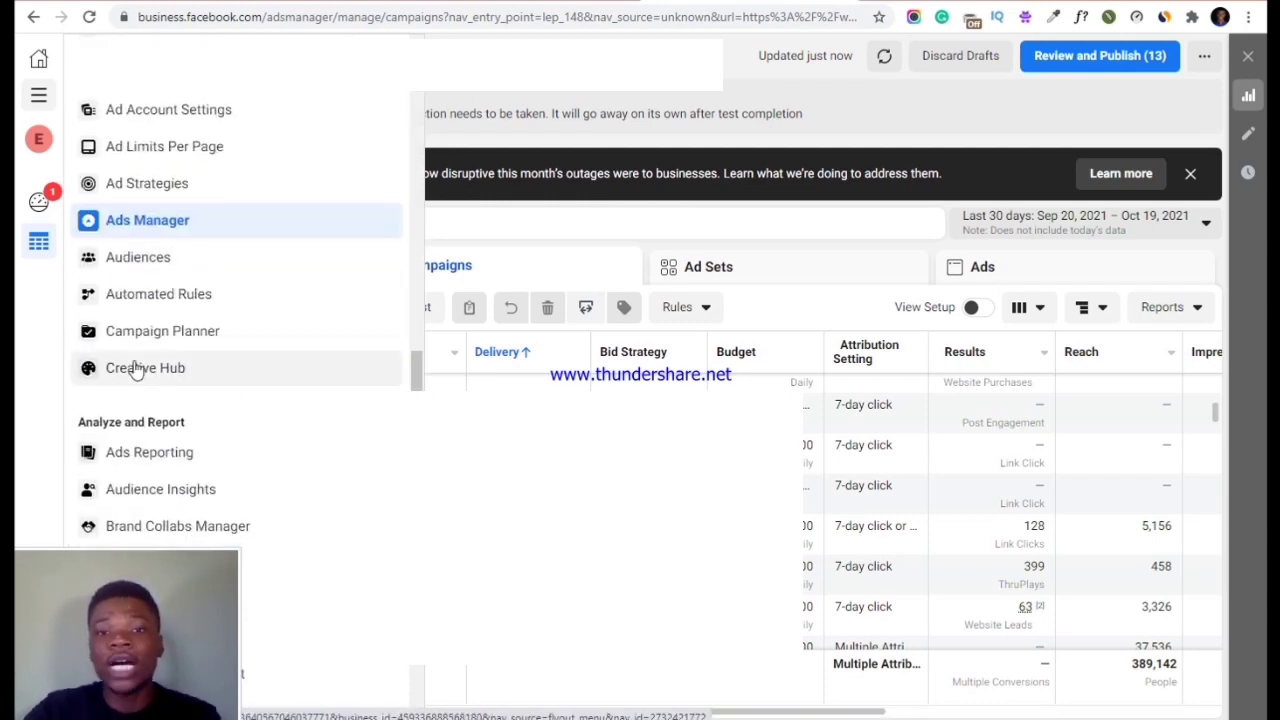
scroll(138, 374, down, 2)
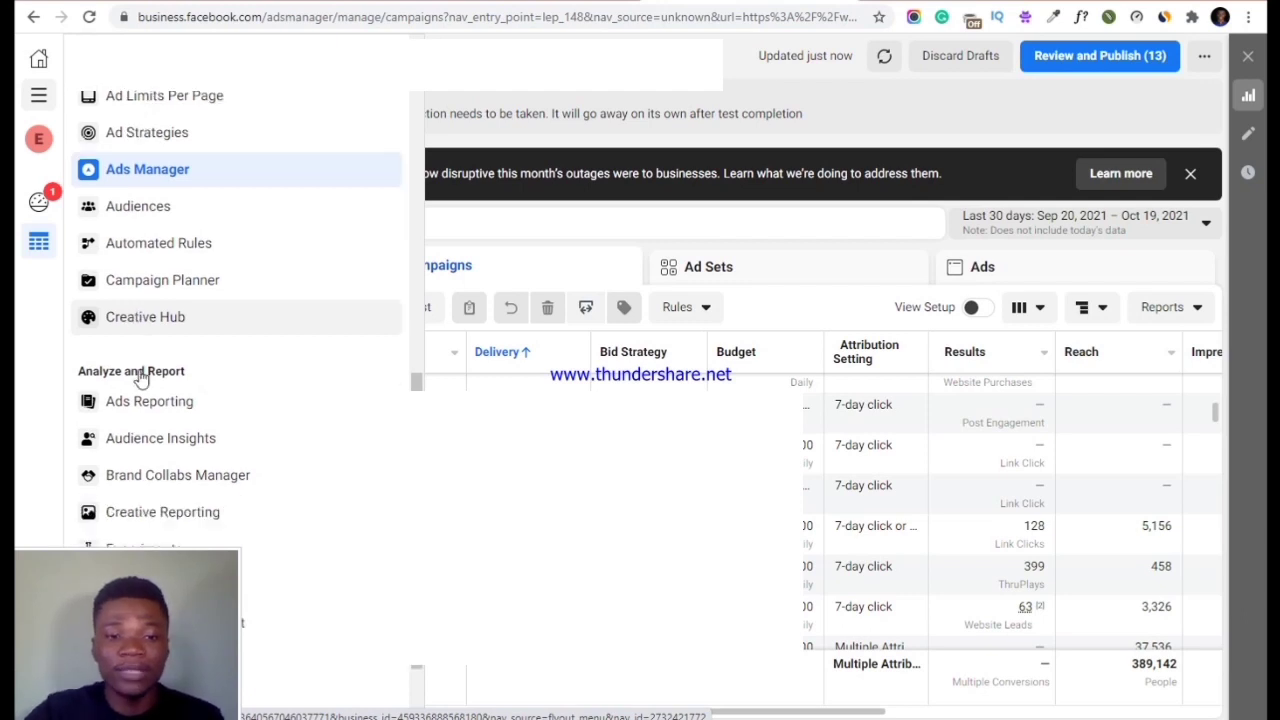
scroll(166, 424, up, 4)
scroll(165, 422, up, 5)
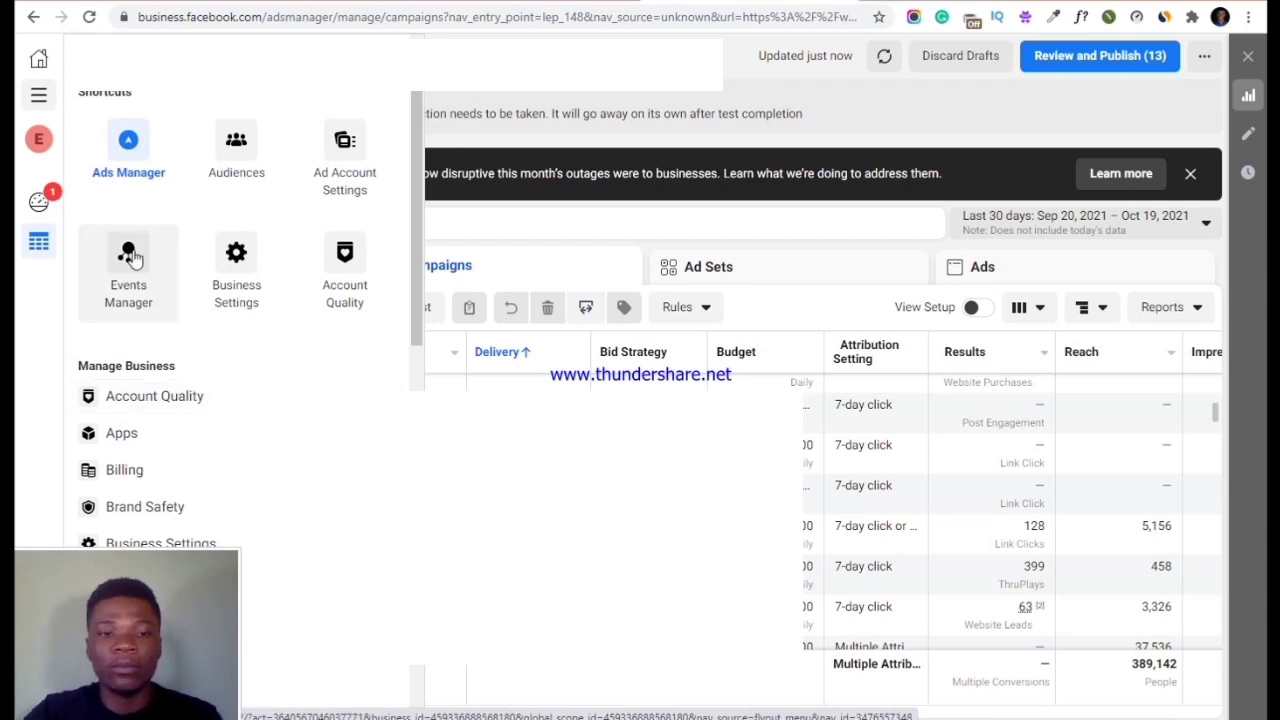
scroll(255, 271, down, 6)
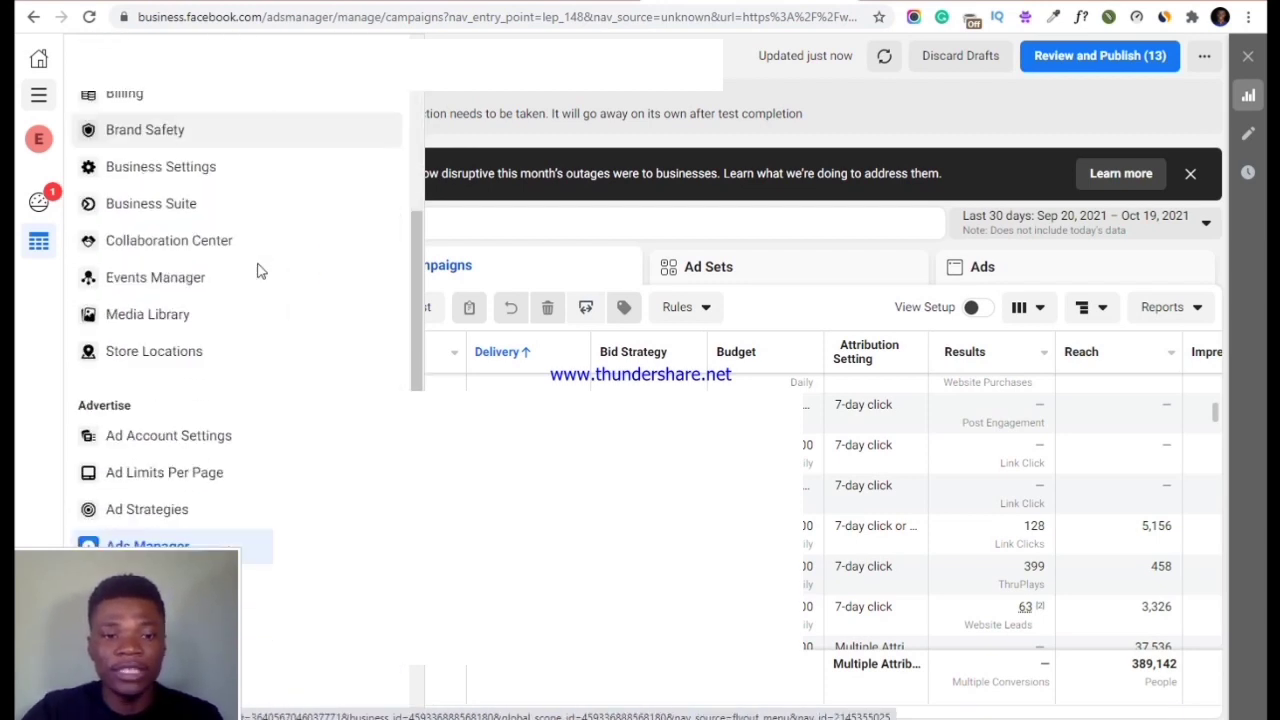
scroll(236, 287, up, 7)
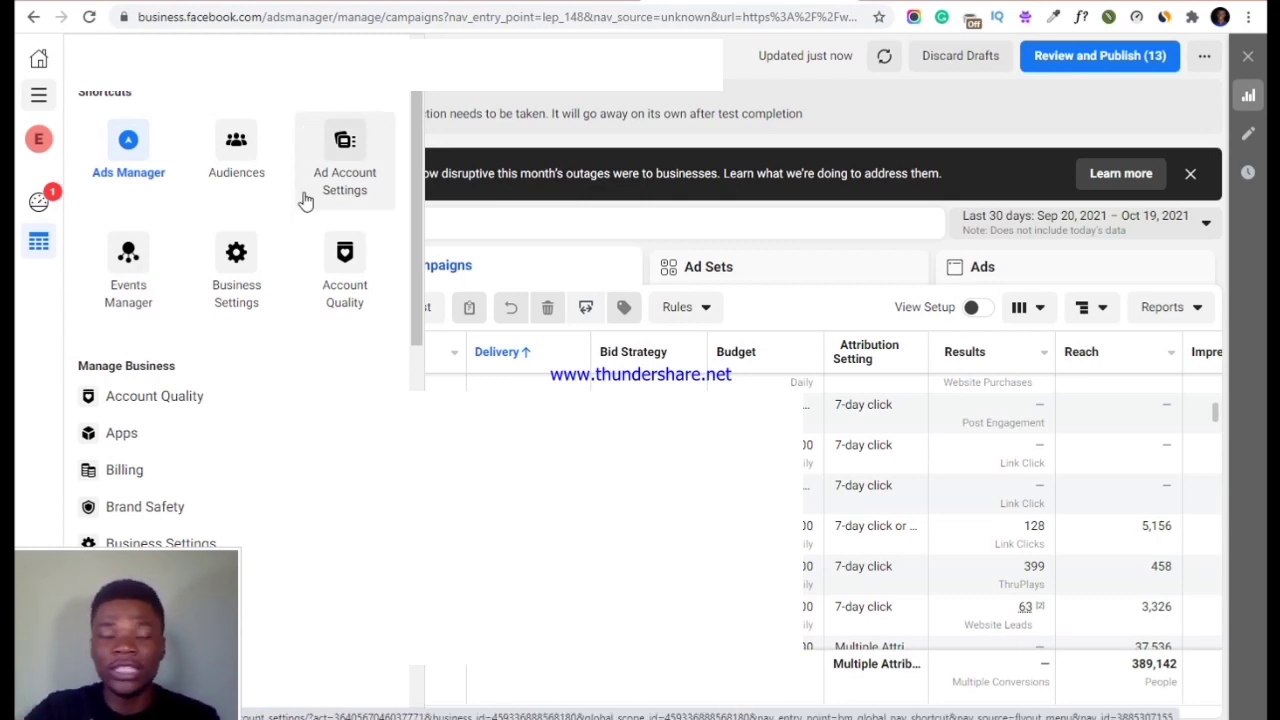
click(546, 257)
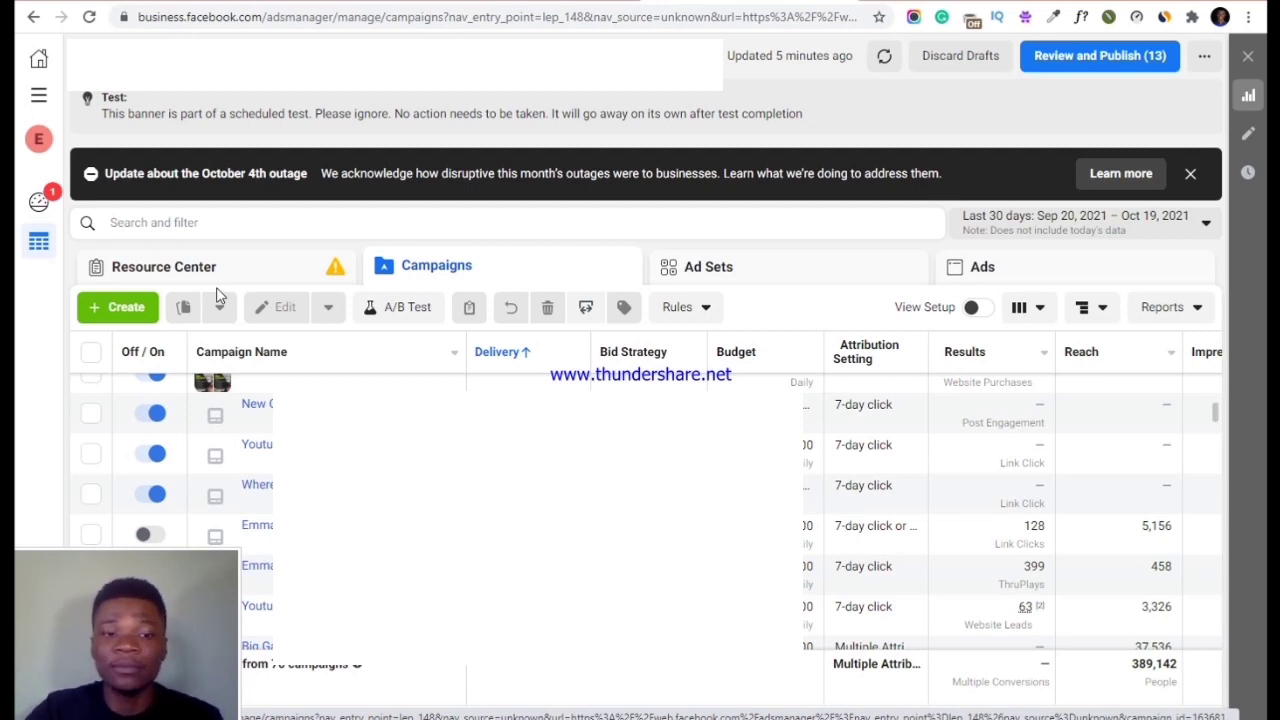
Start a new campaign with the Auction buying type and choose Traffic as its objective
click(100, 310)
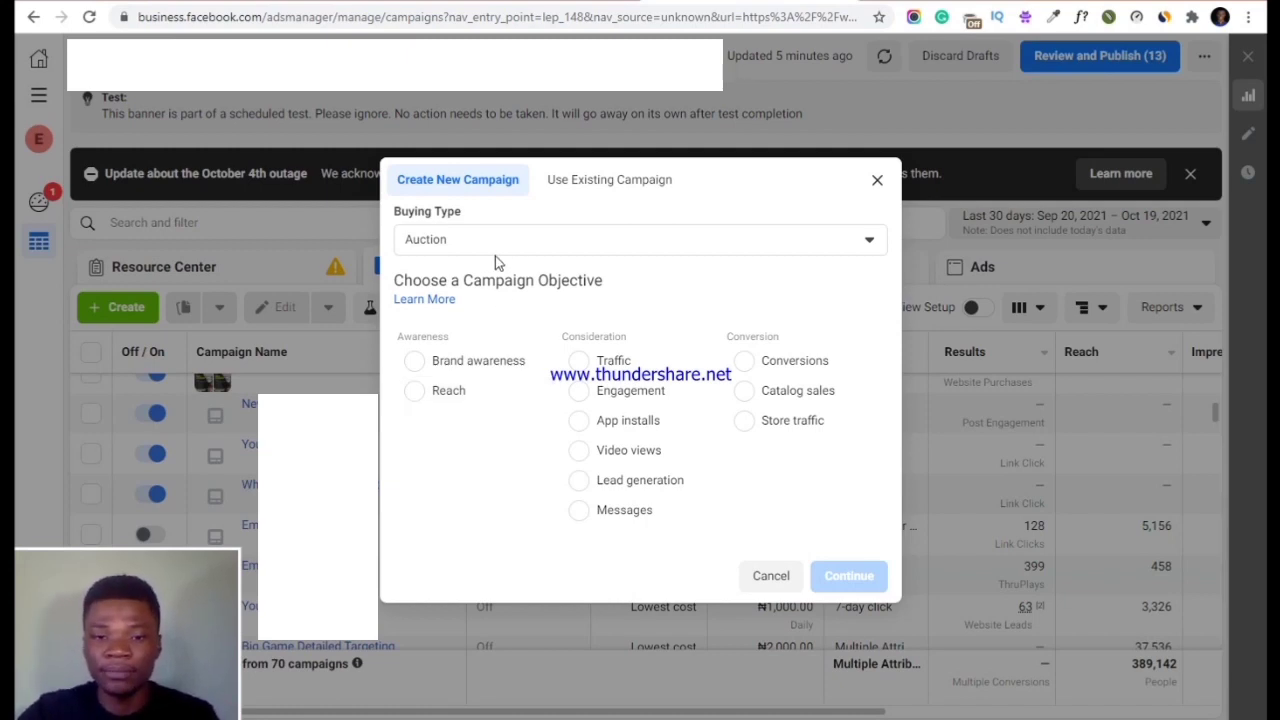
click(469, 205)
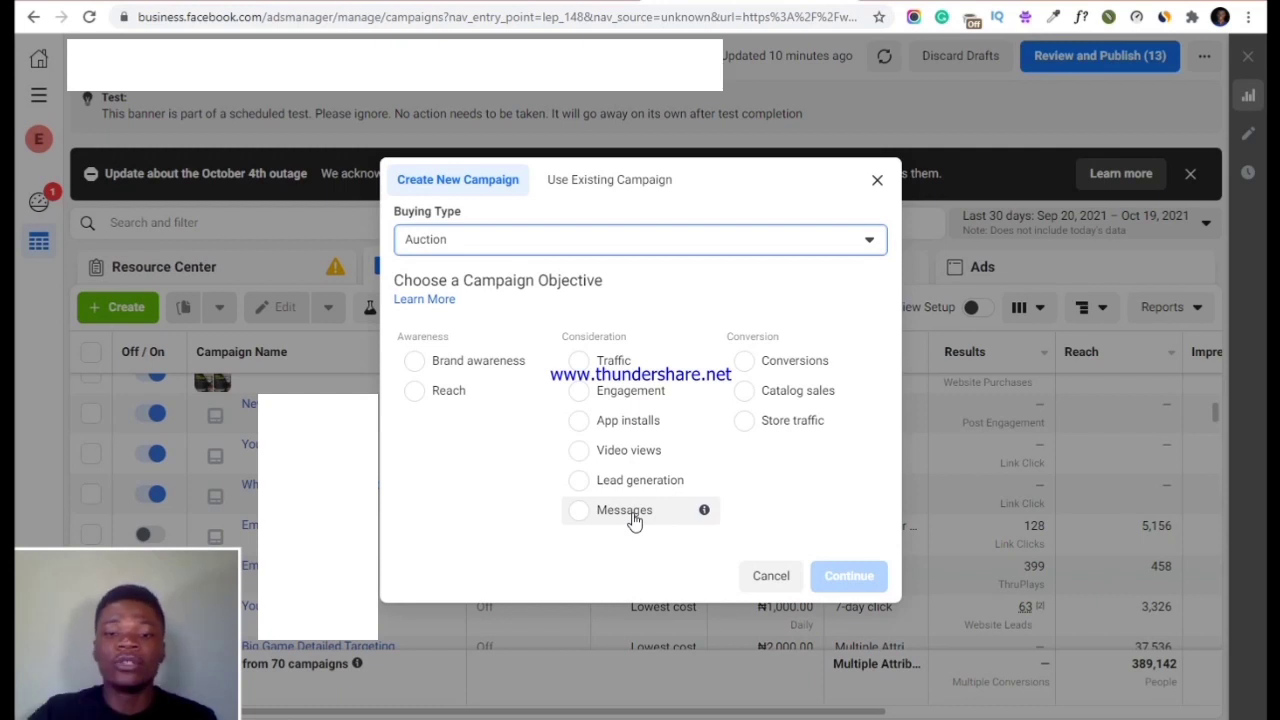
click(581, 364)
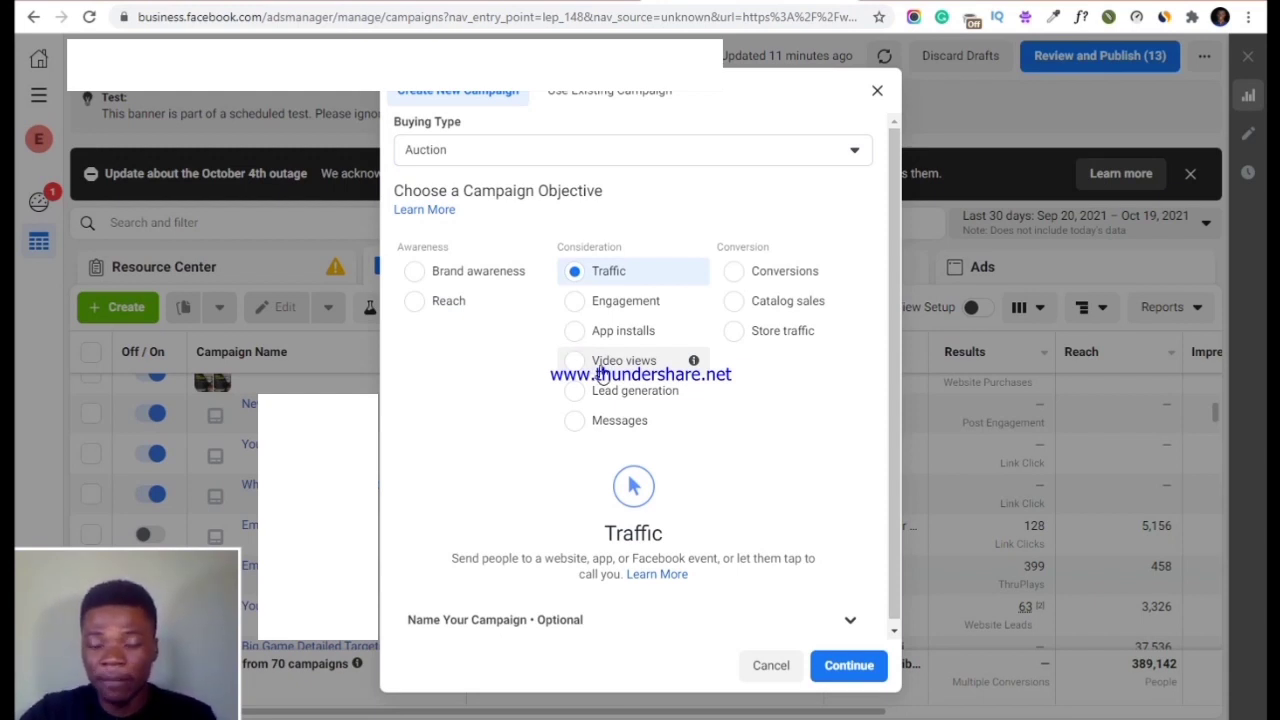
Expand the optional naming section and name the campaign "Youtube Tutorial"
click(551, 619)
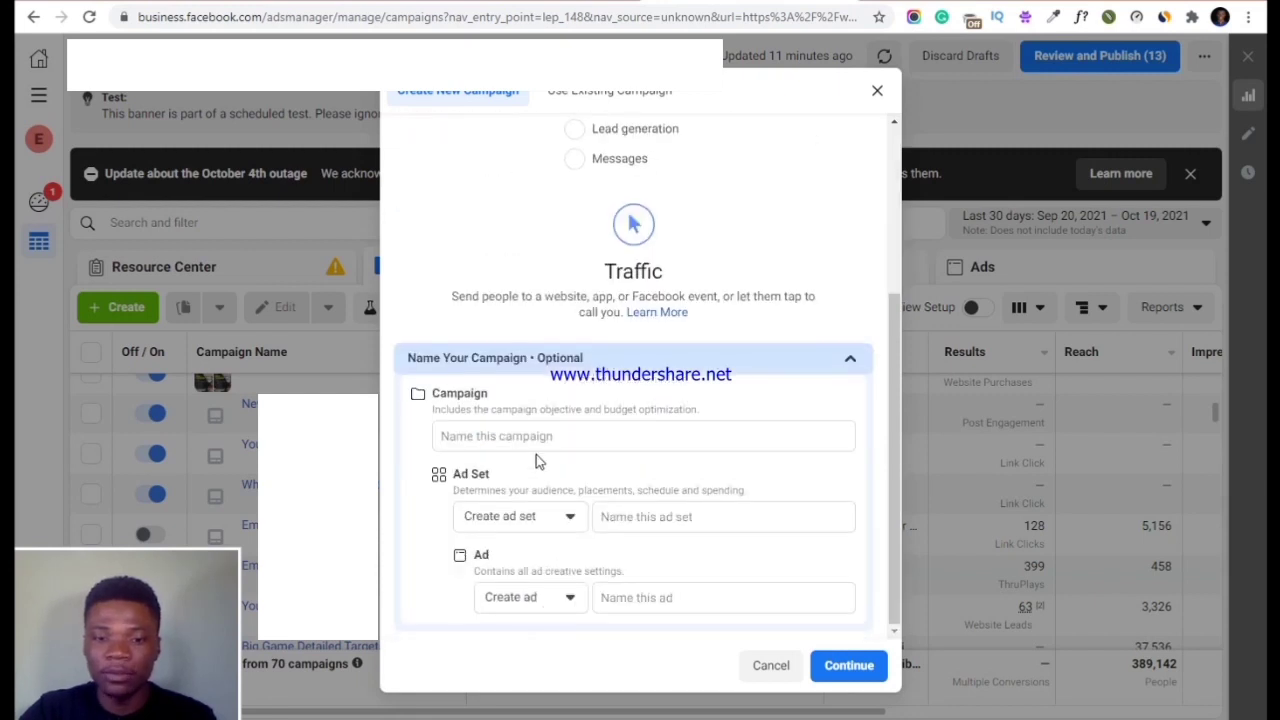
click(533, 435)
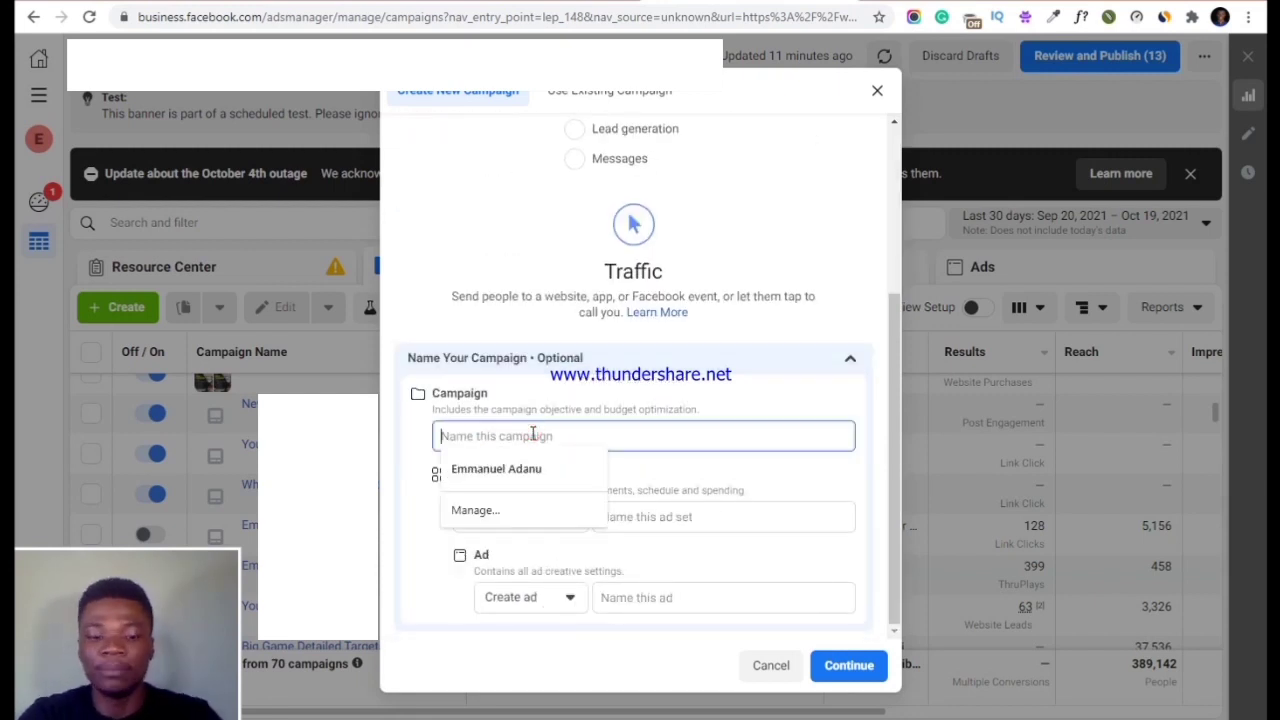
text(Yout)
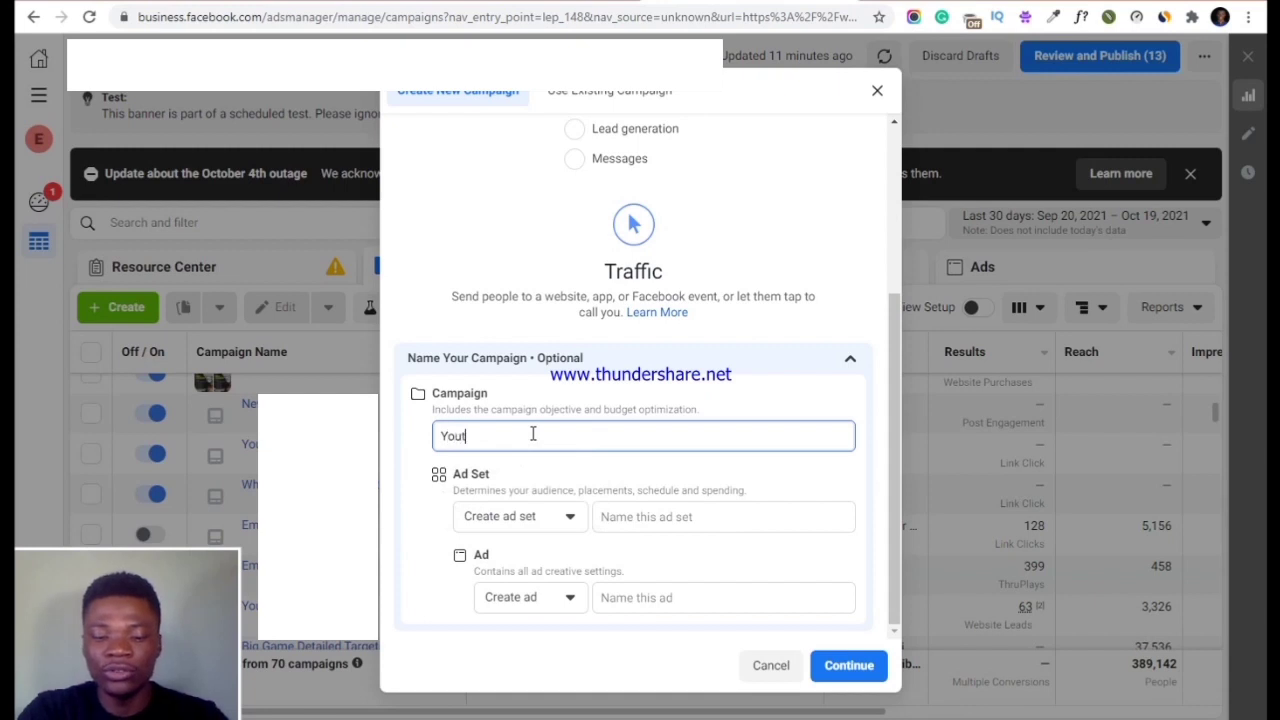
text(ub T)
key(BackSpace)
key(BackSpace)
key(BackSpace)
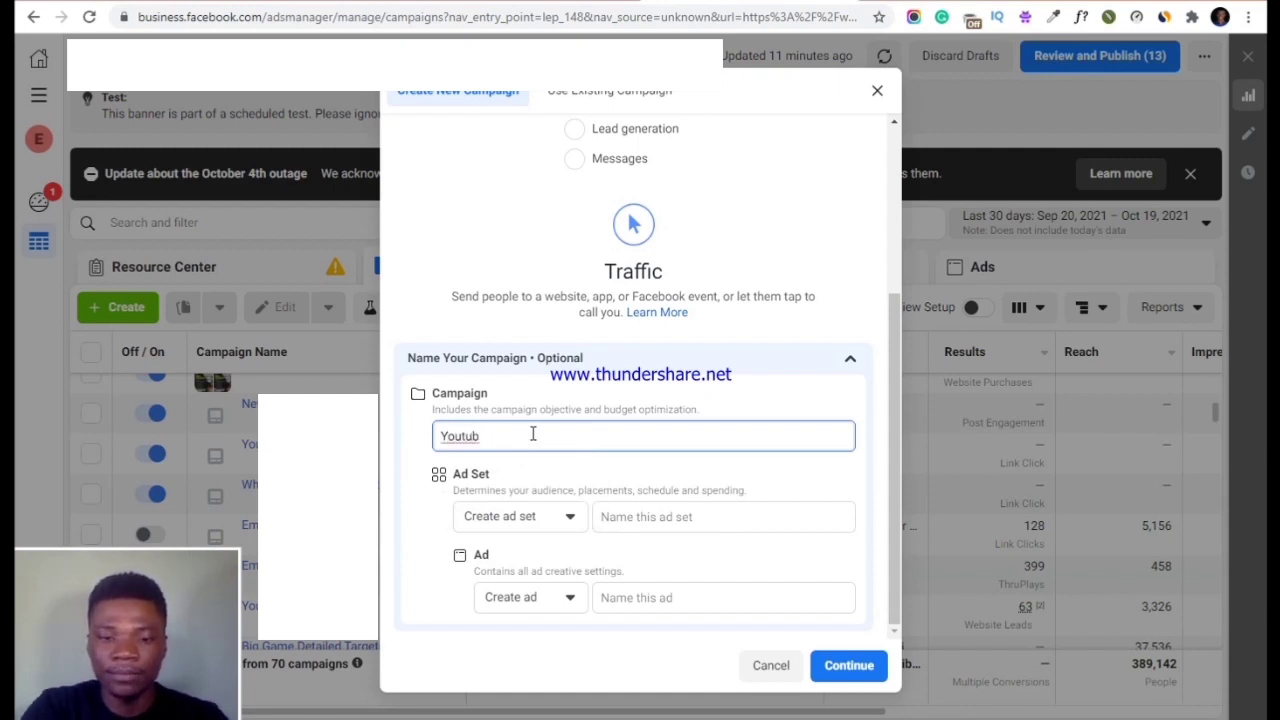
text(be T)
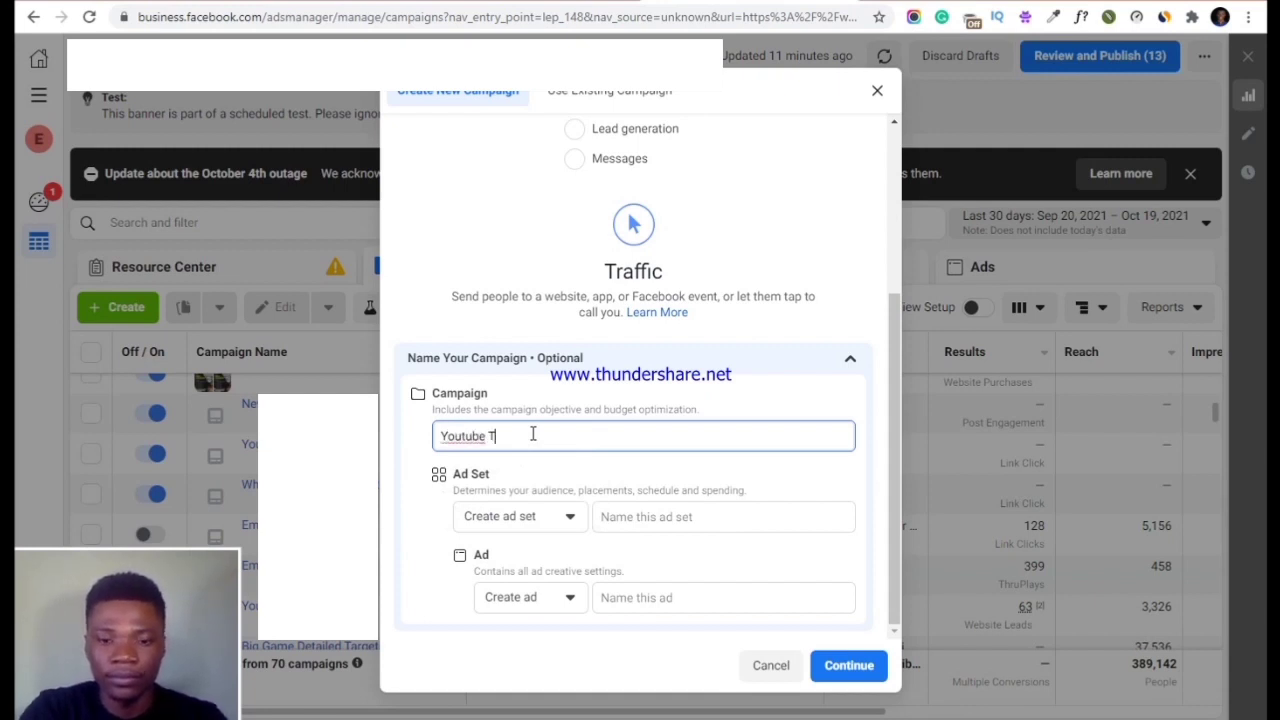
text(utorial)
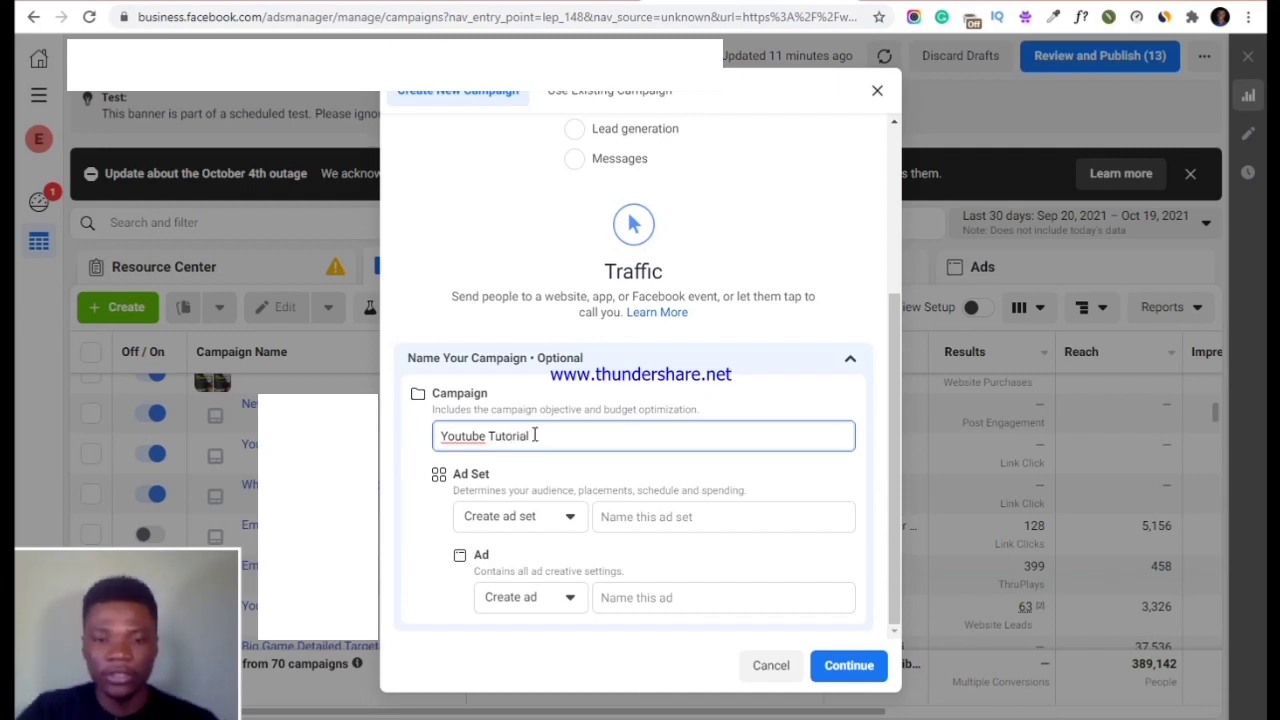
Copy the campaign name "Youtube Tutorial" into the ad set and ad names and continue to the campaign settings
key(ctrl+a)
key(ctrl+c)
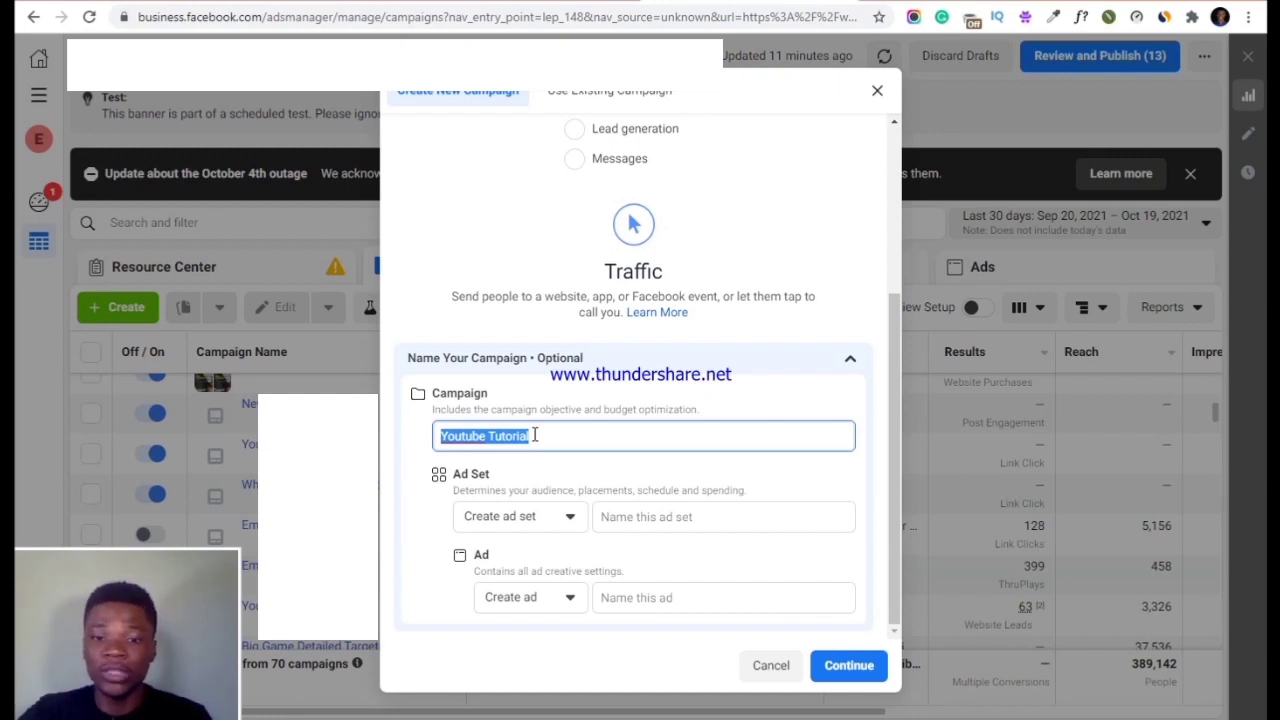
click(651, 517)
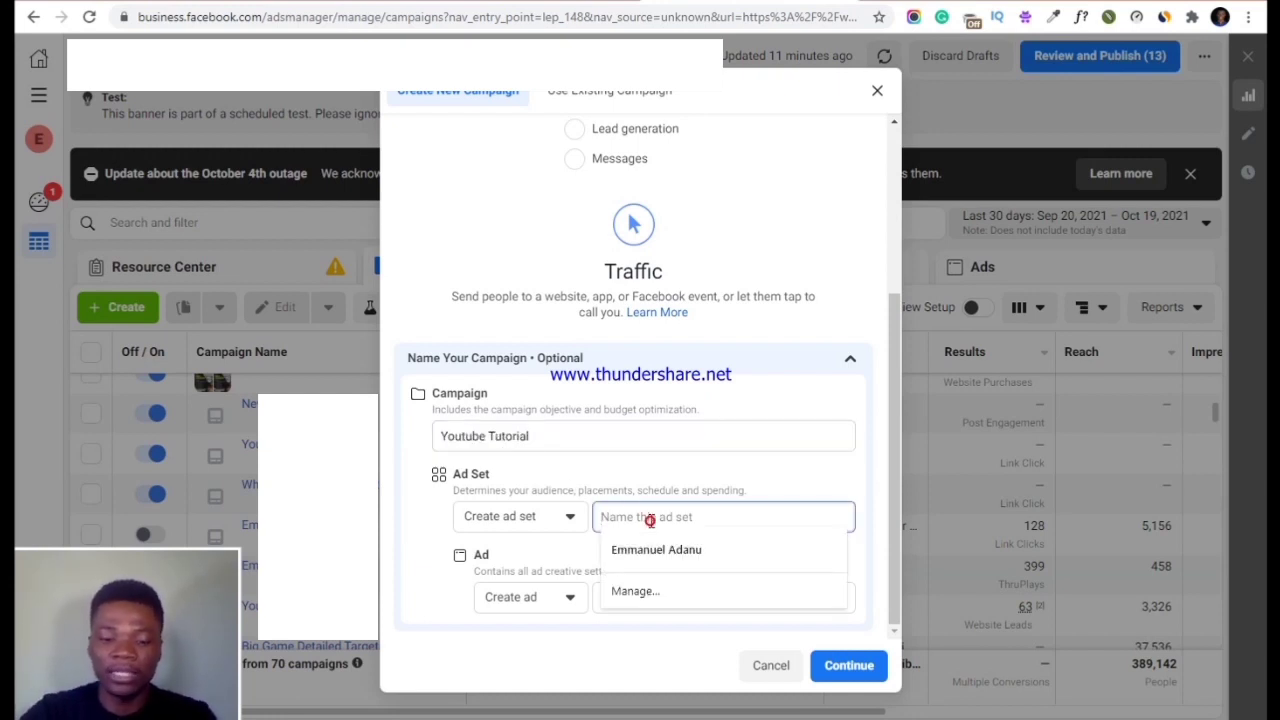
key(ctrl+v)
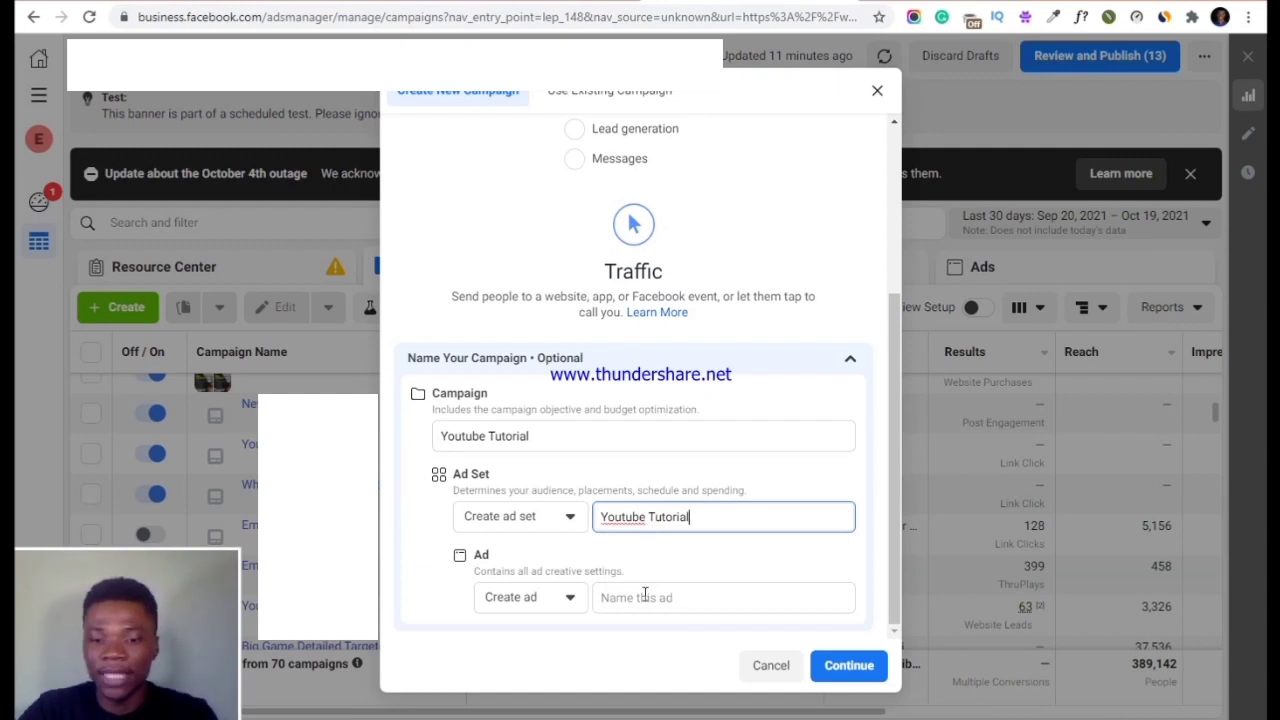
click(644, 596)
key(ctrl+v)
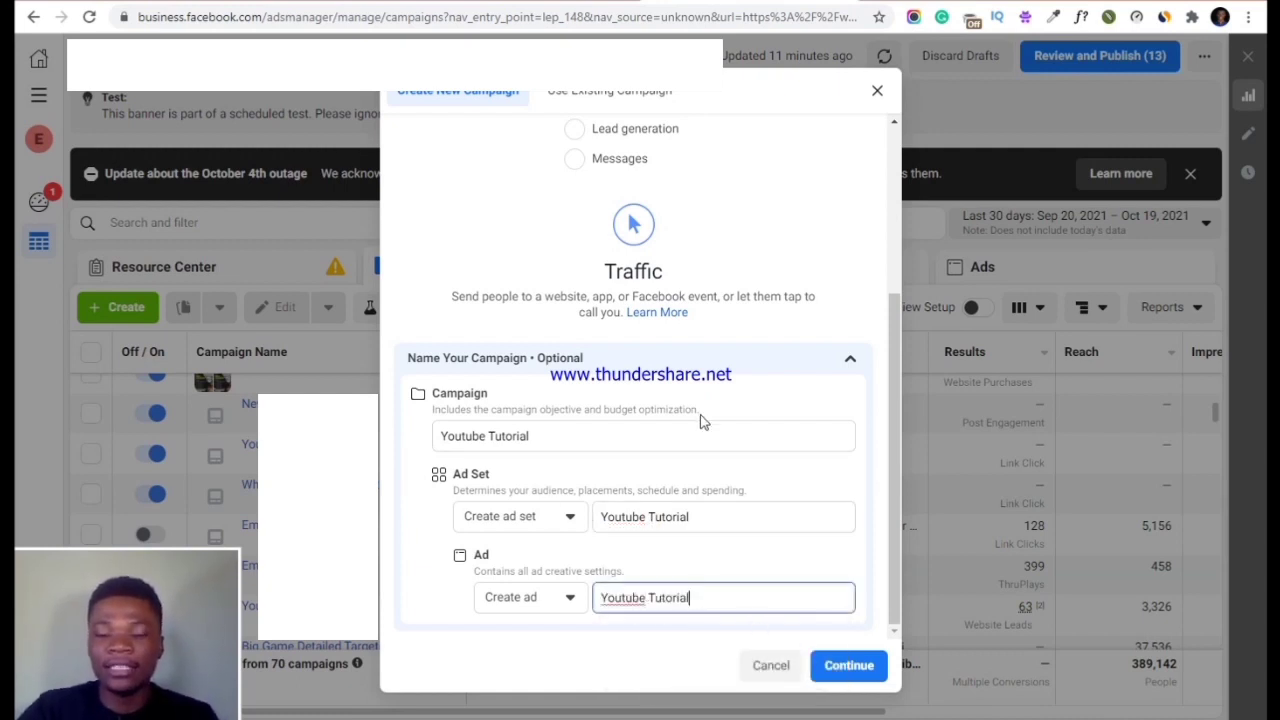
scroll(726, 300, up, 3)
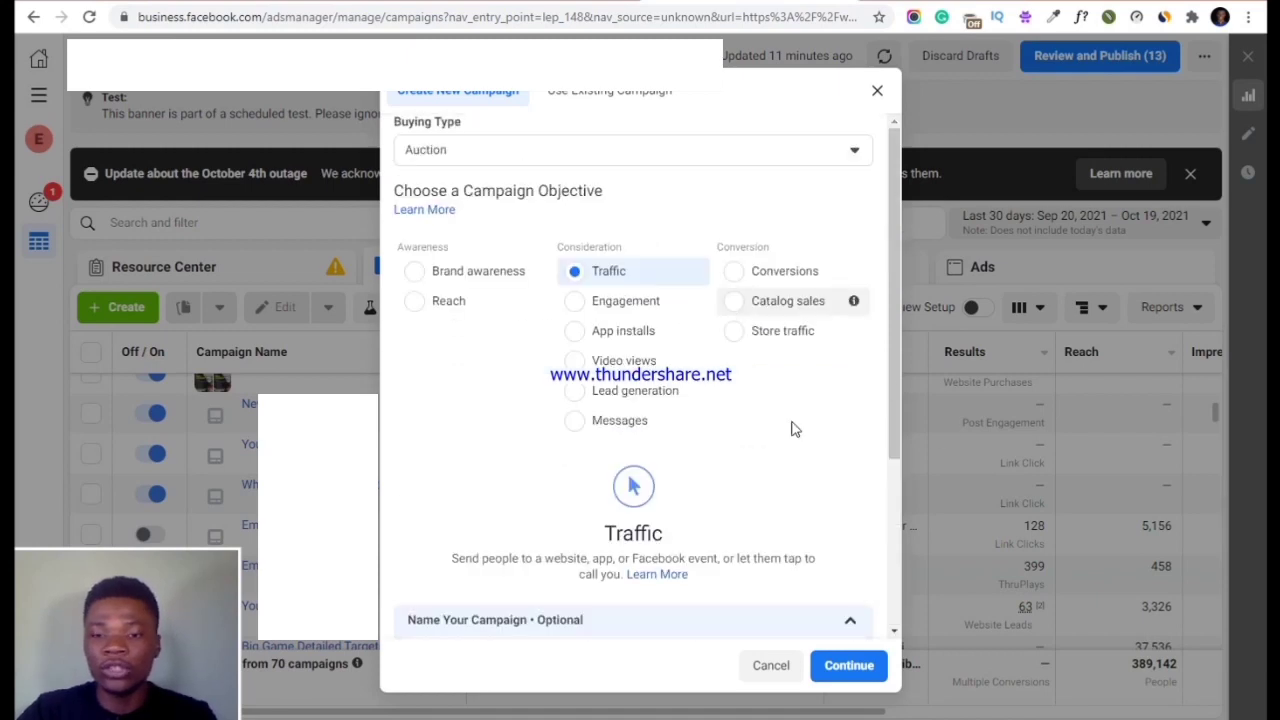
click(848, 662)
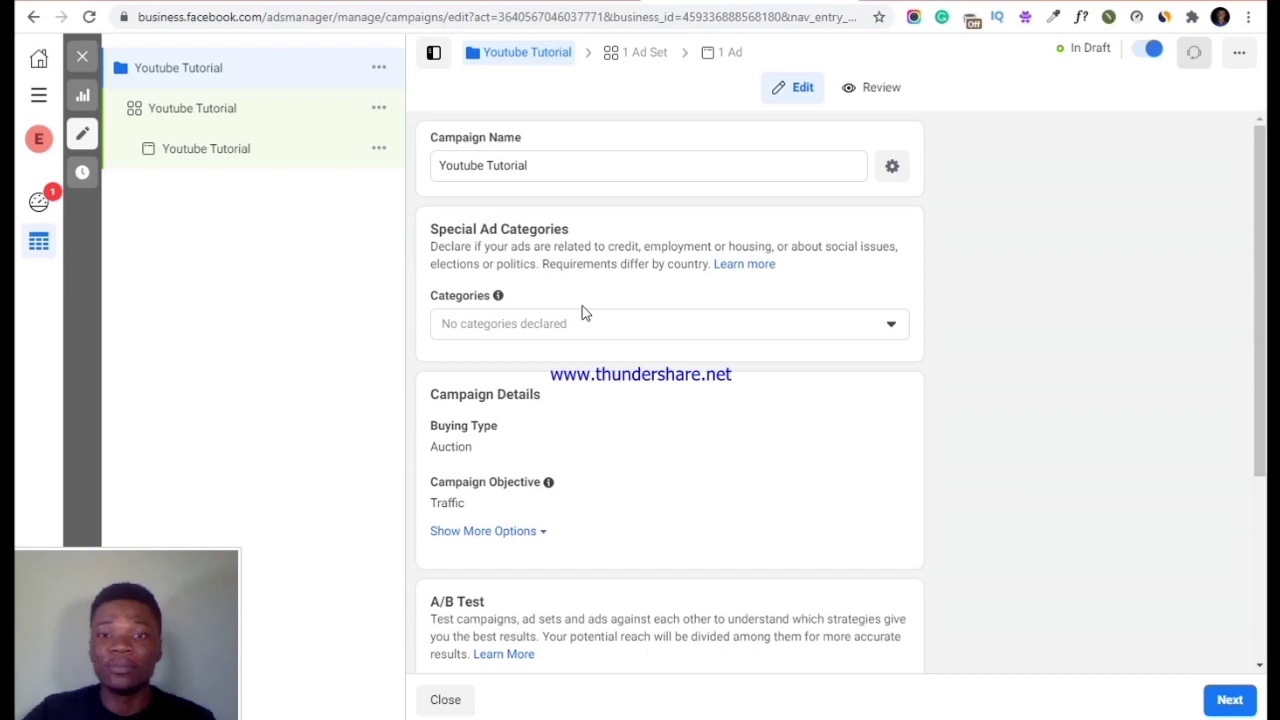
Review the special ad category options without declaring one, and look over the campaign details
click(609, 323)
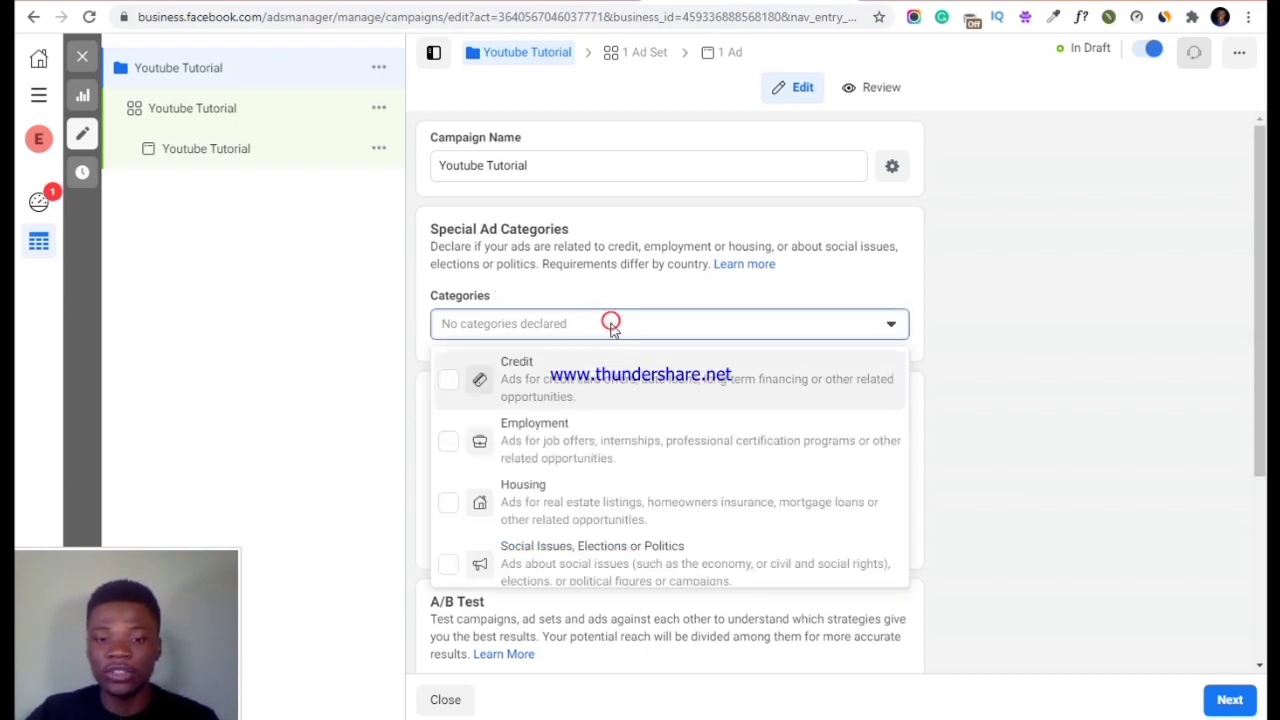
click(634, 294)
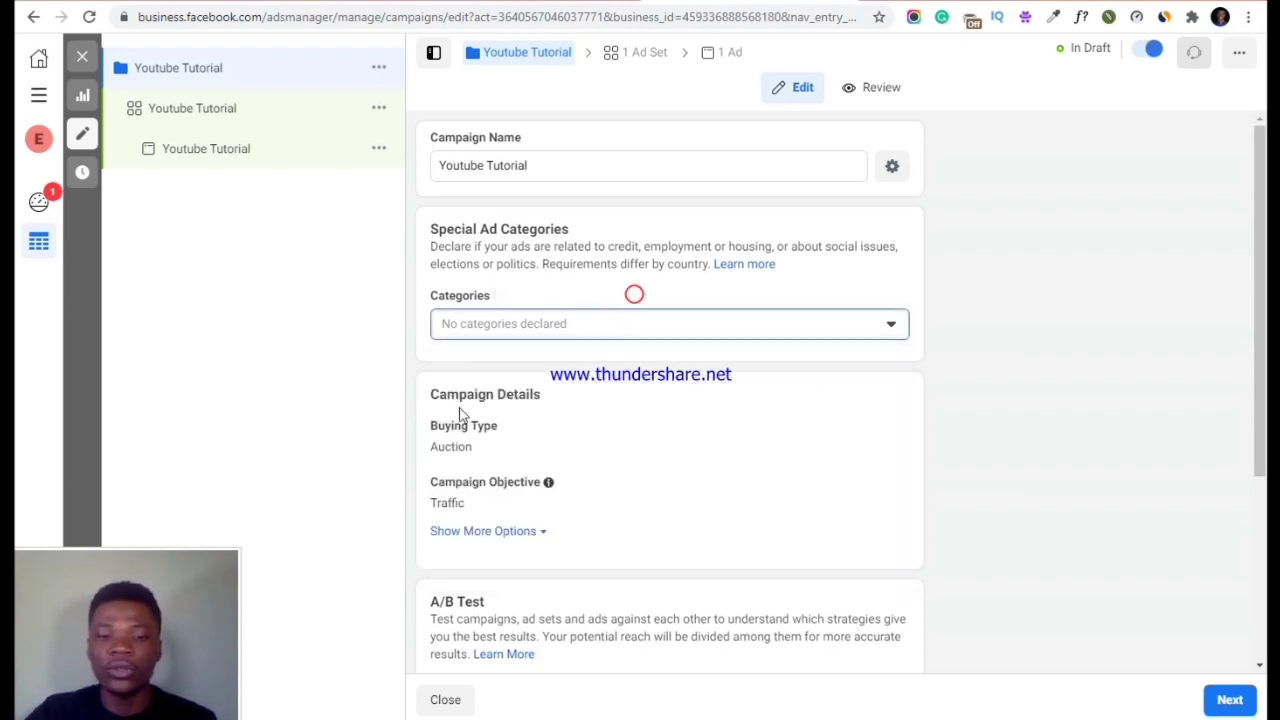
scroll(460, 413, down, 1)
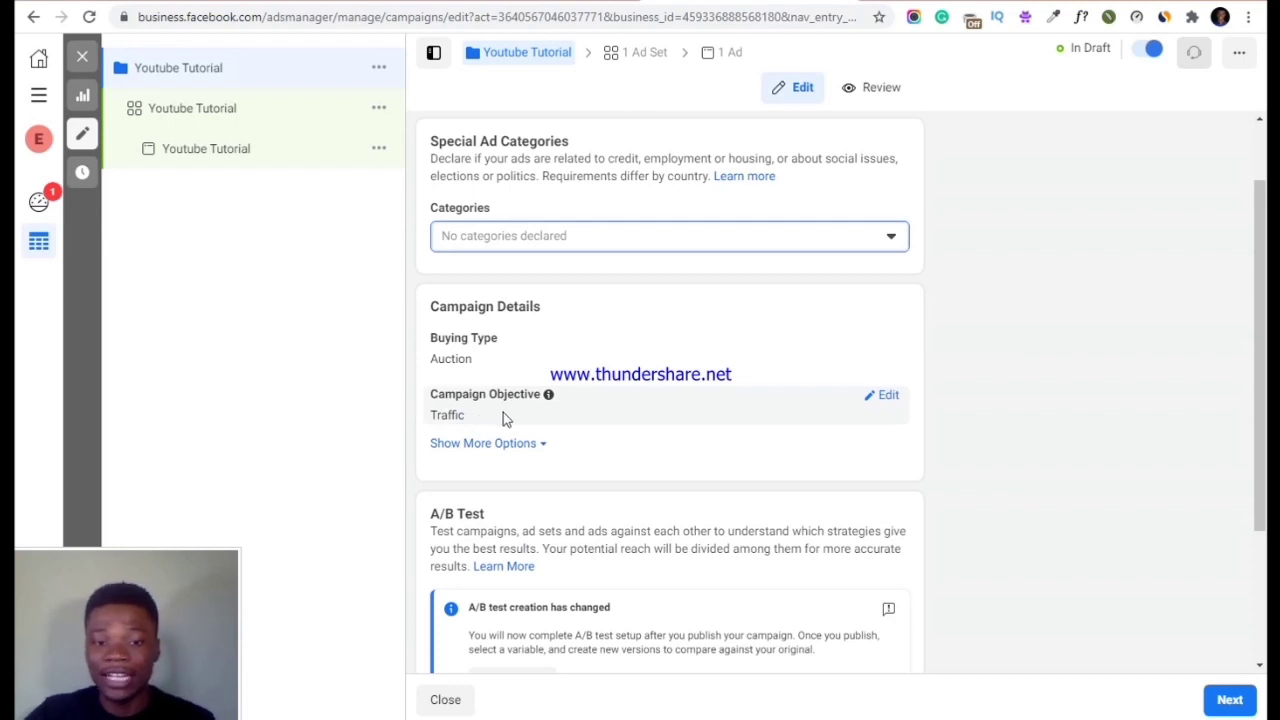
Turn on Campaign Budget Optimization for the campaign and continue to the ad set settings
scroll(503, 418, down, 2)
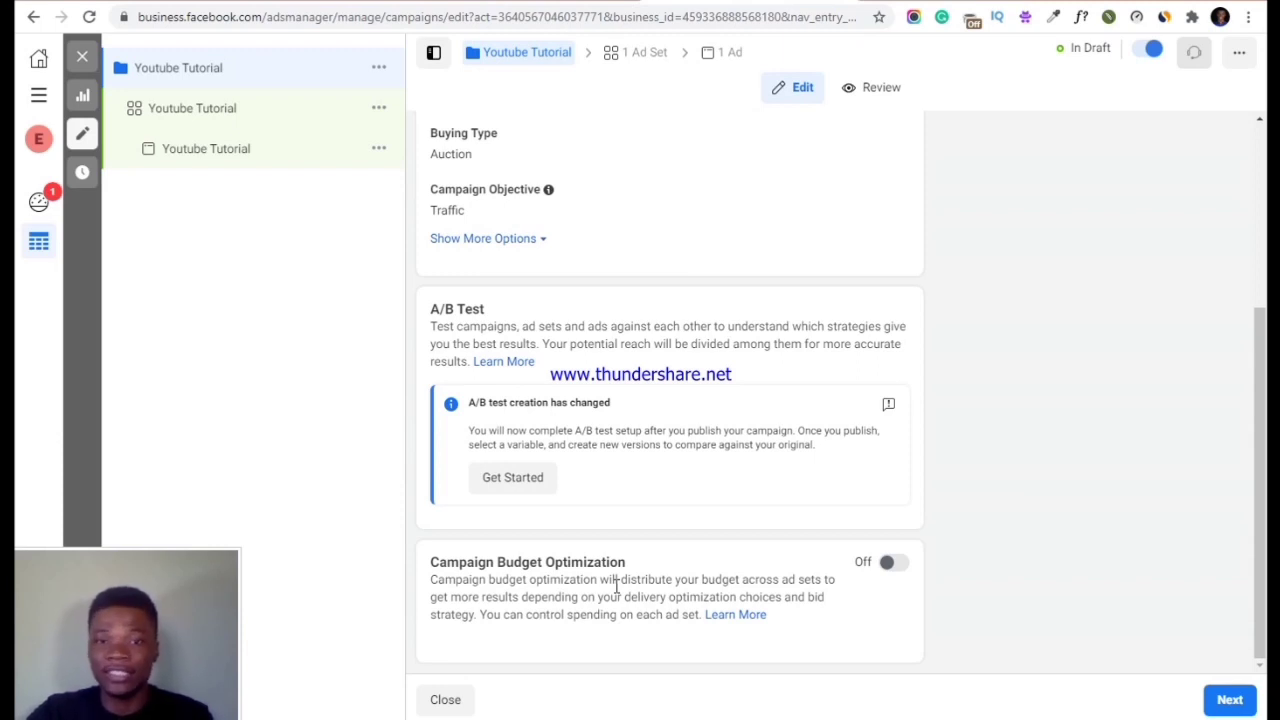
click(899, 564)
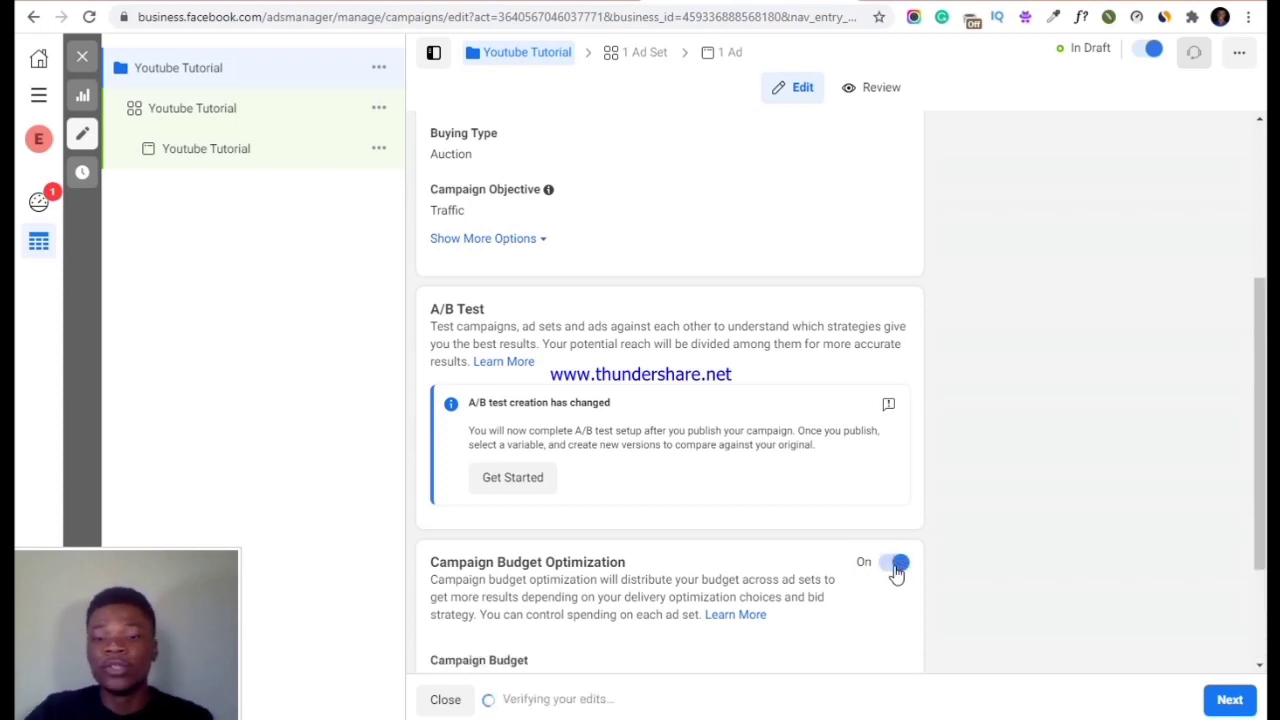
scroll(829, 557, down, 2)
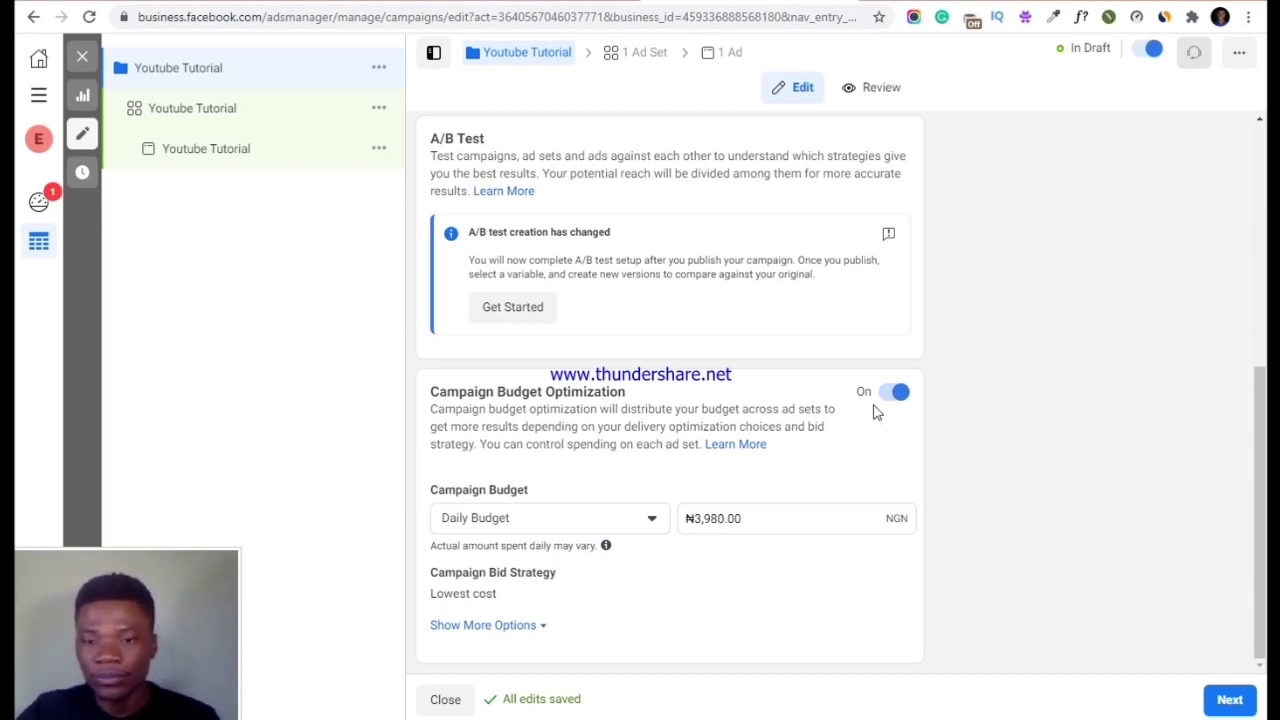
scroll(675, 500, up, 5)
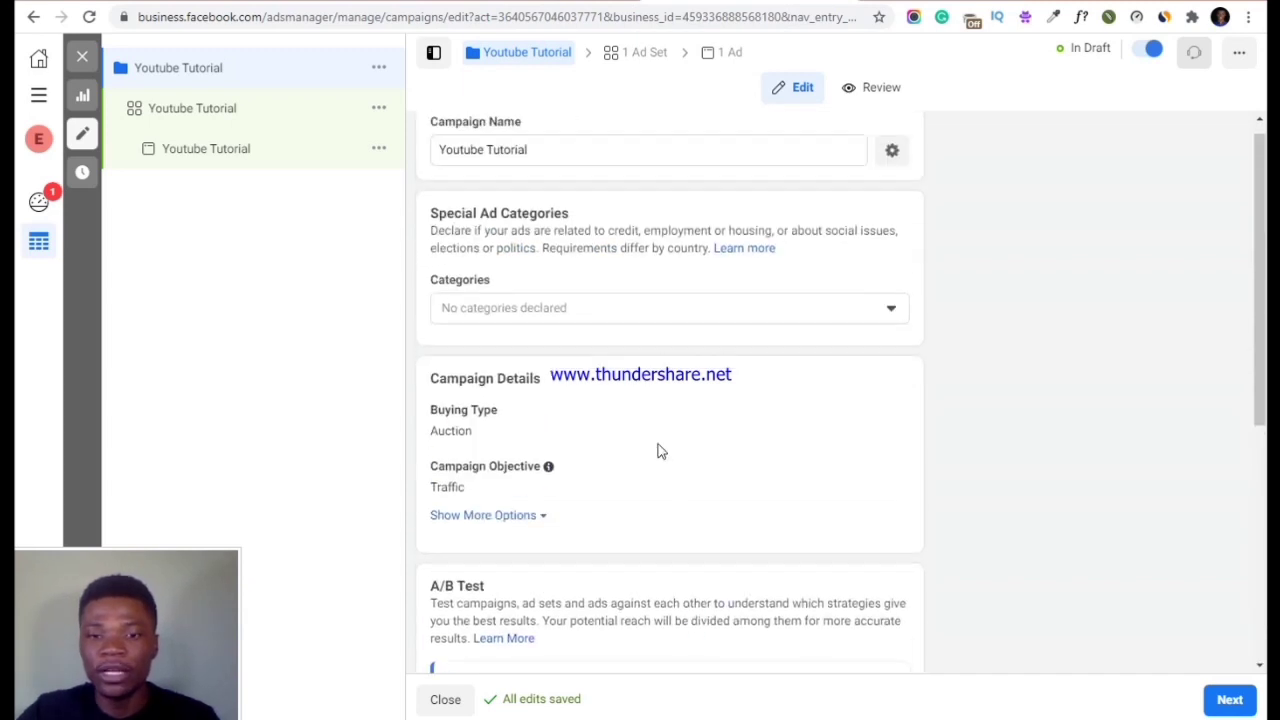
click(1228, 698)
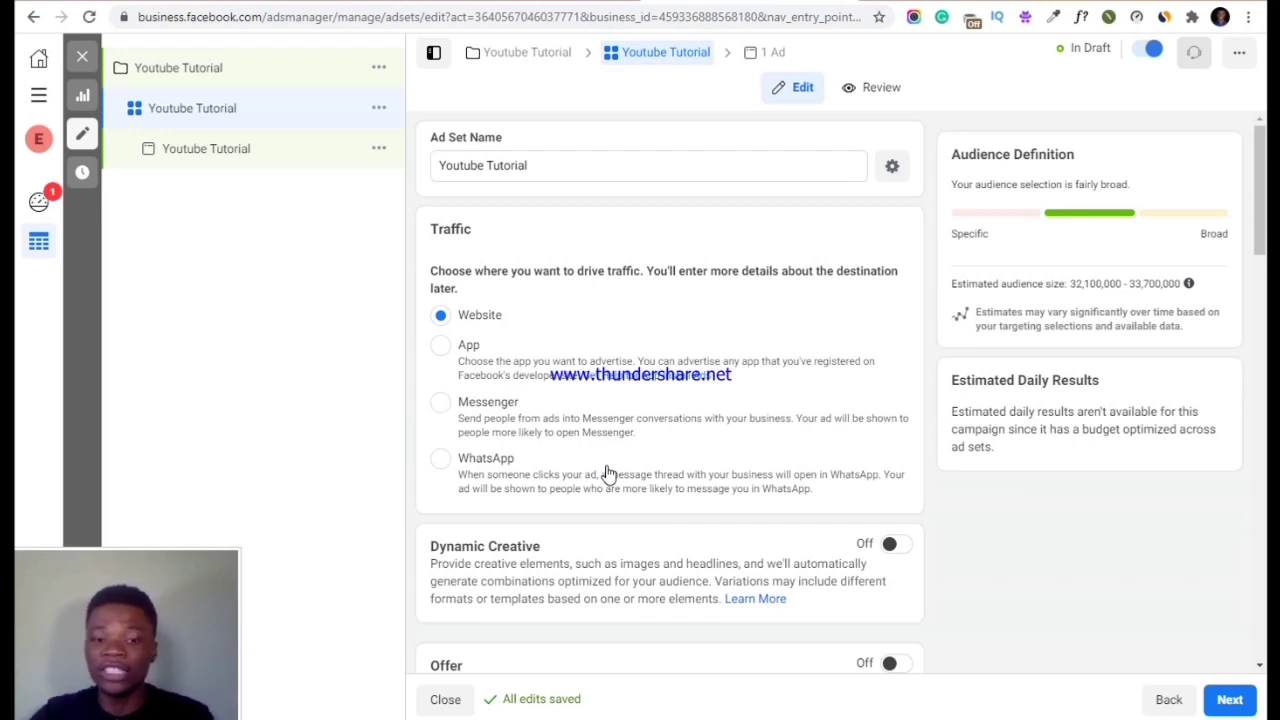
Examine the ad set's traffic destinations, Dynamic Creative, Offer, and Budget & Schedule sections
scroll(512, 380, down, 3)
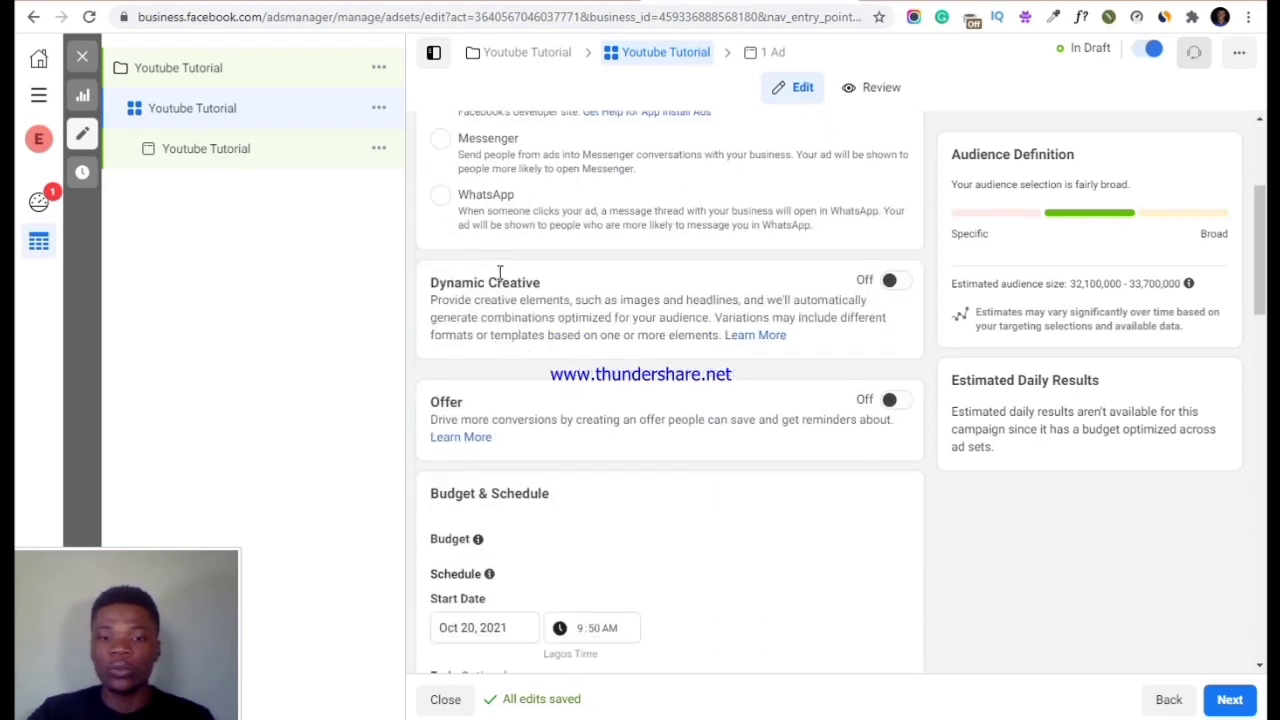
scroll(506, 280, up, 2)
scroll(512, 330, down, 3)
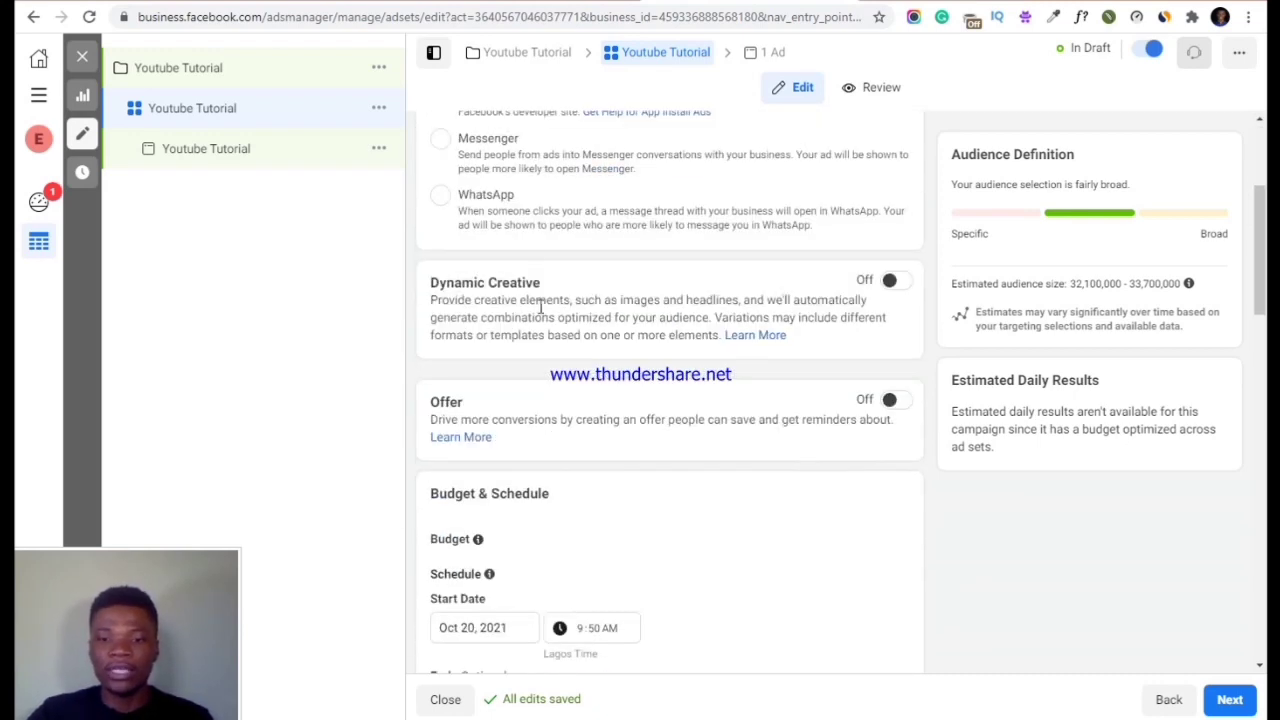
scroll(600, 360, down, 2)
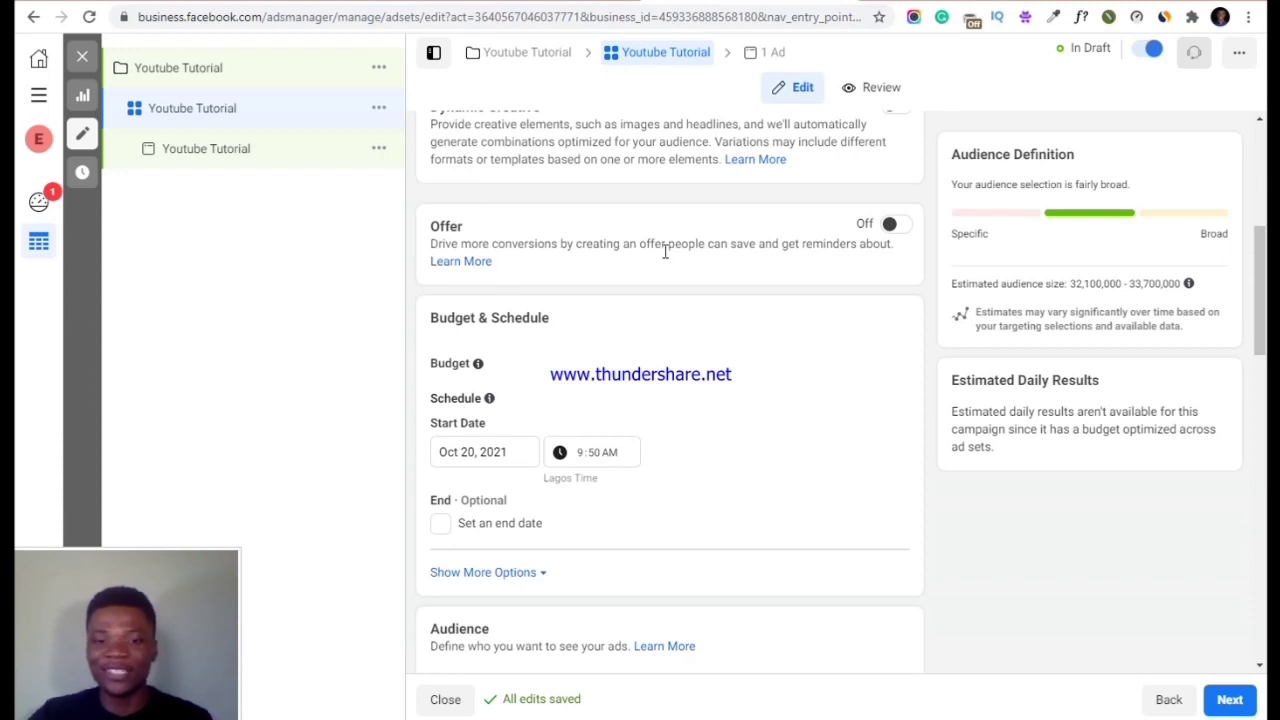
scroll(600, 400, down, 1)
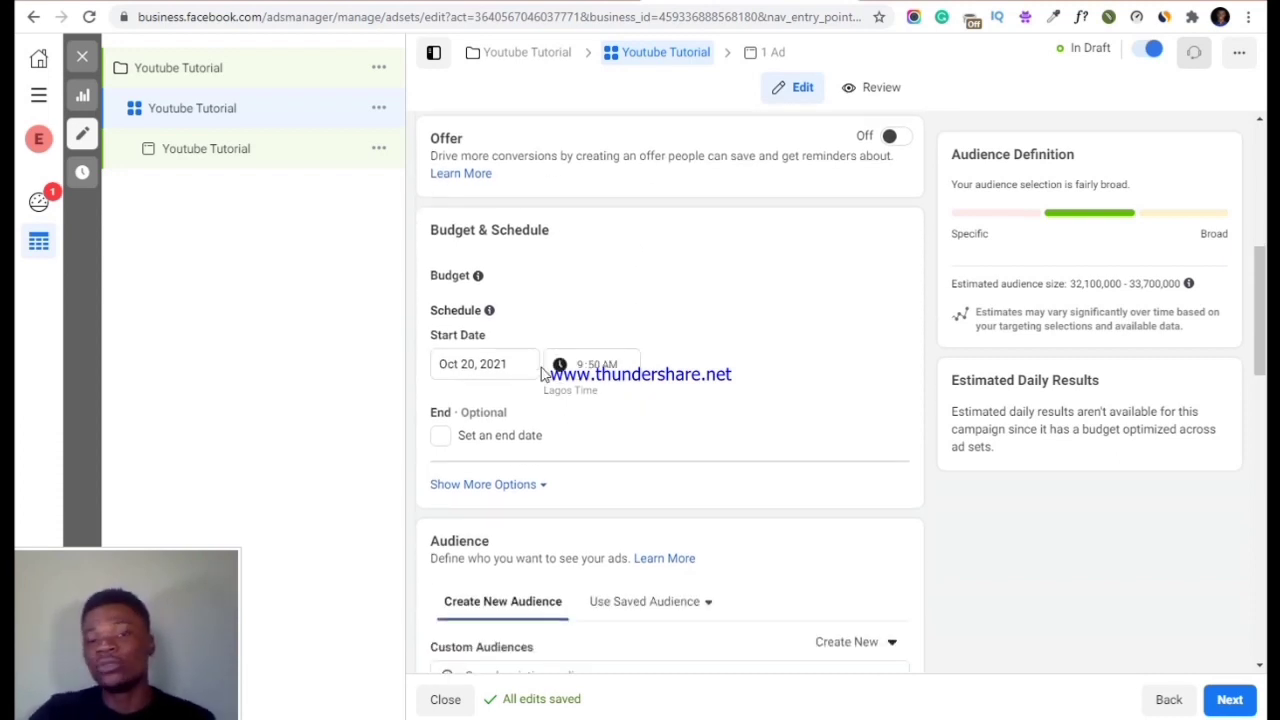
mouse_move(462, 303)
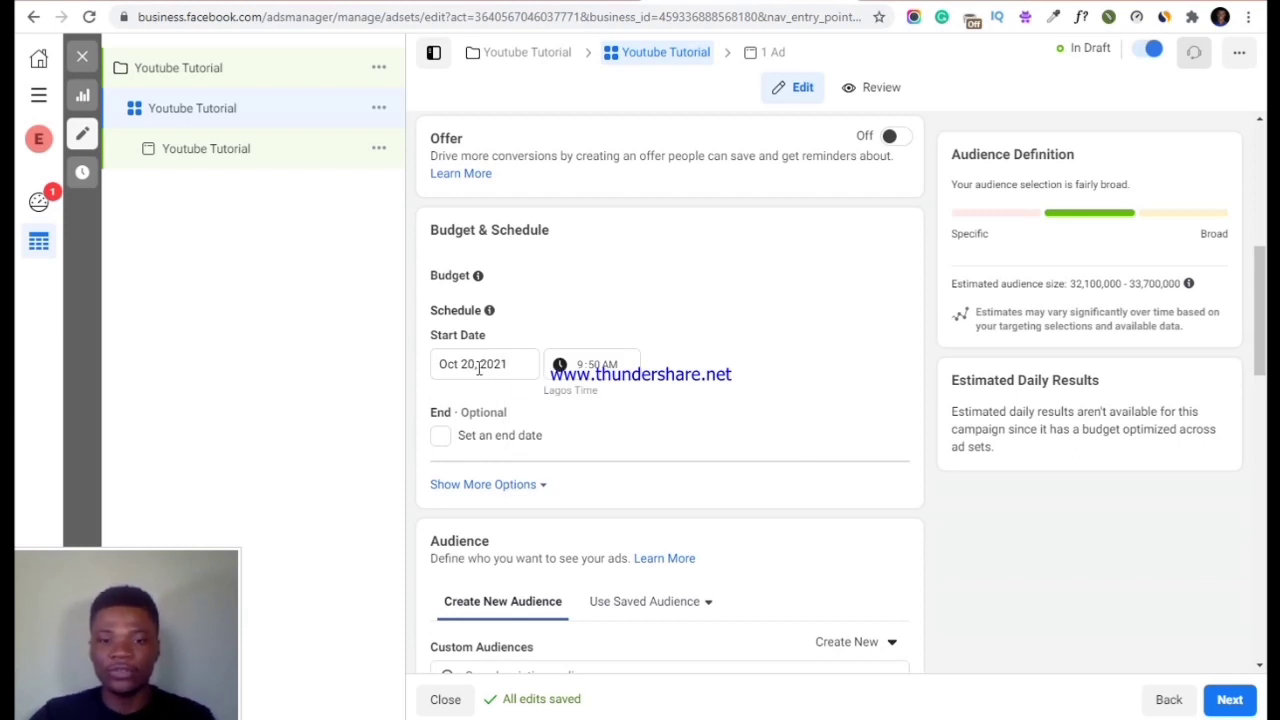
scroll(515, 435, down, 1)
scroll(449, 331, down, 2)
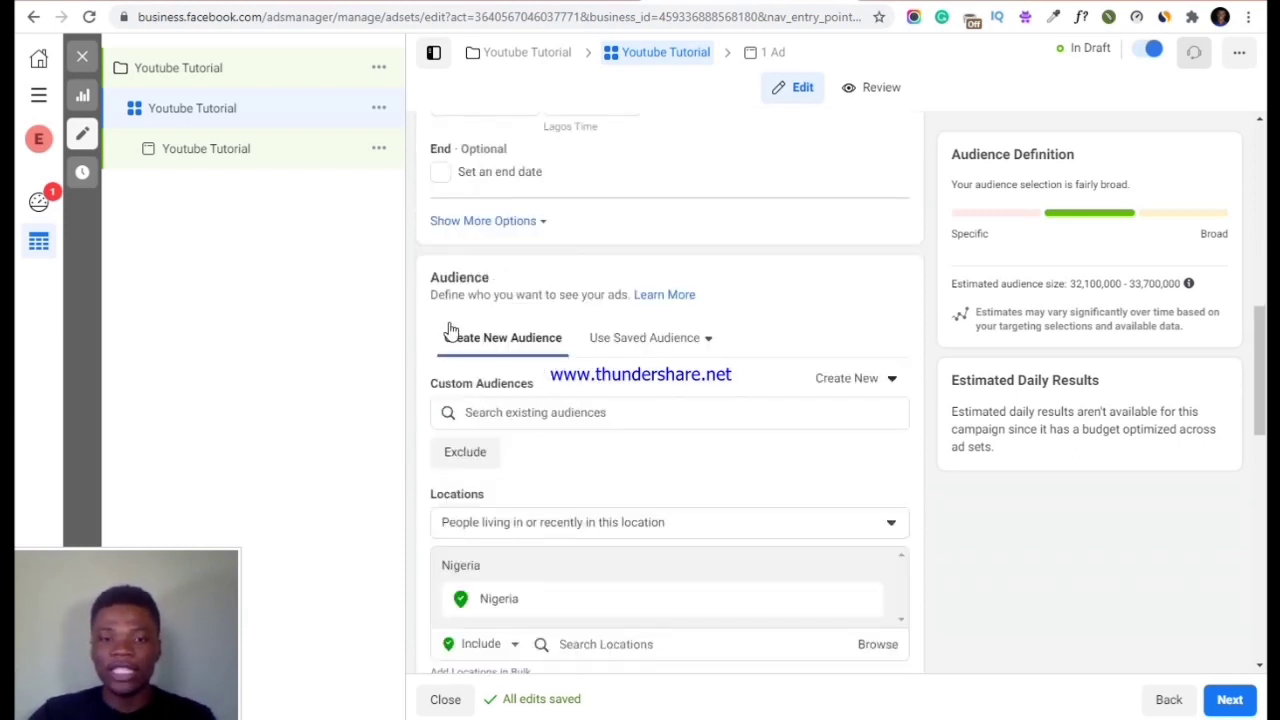
Enable the optional end date in the ad set's schedule and disable it again
scroll(449, 325, up, 2)
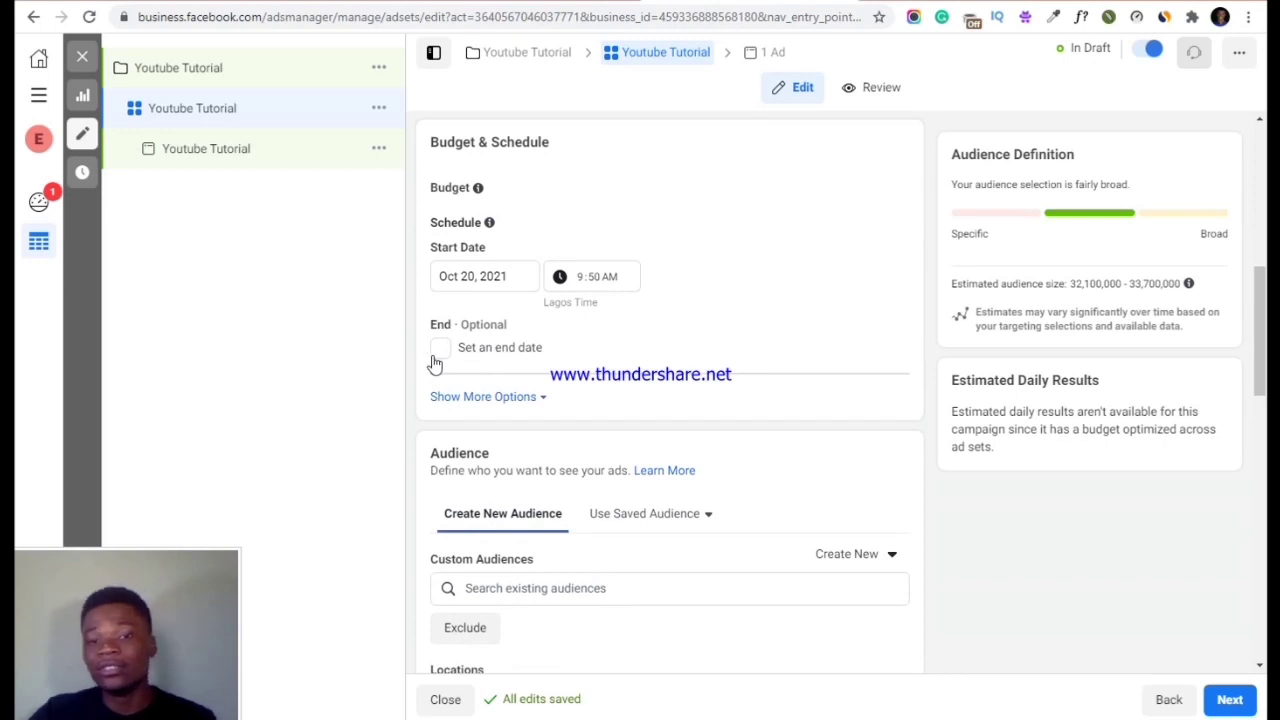
click(441, 348)
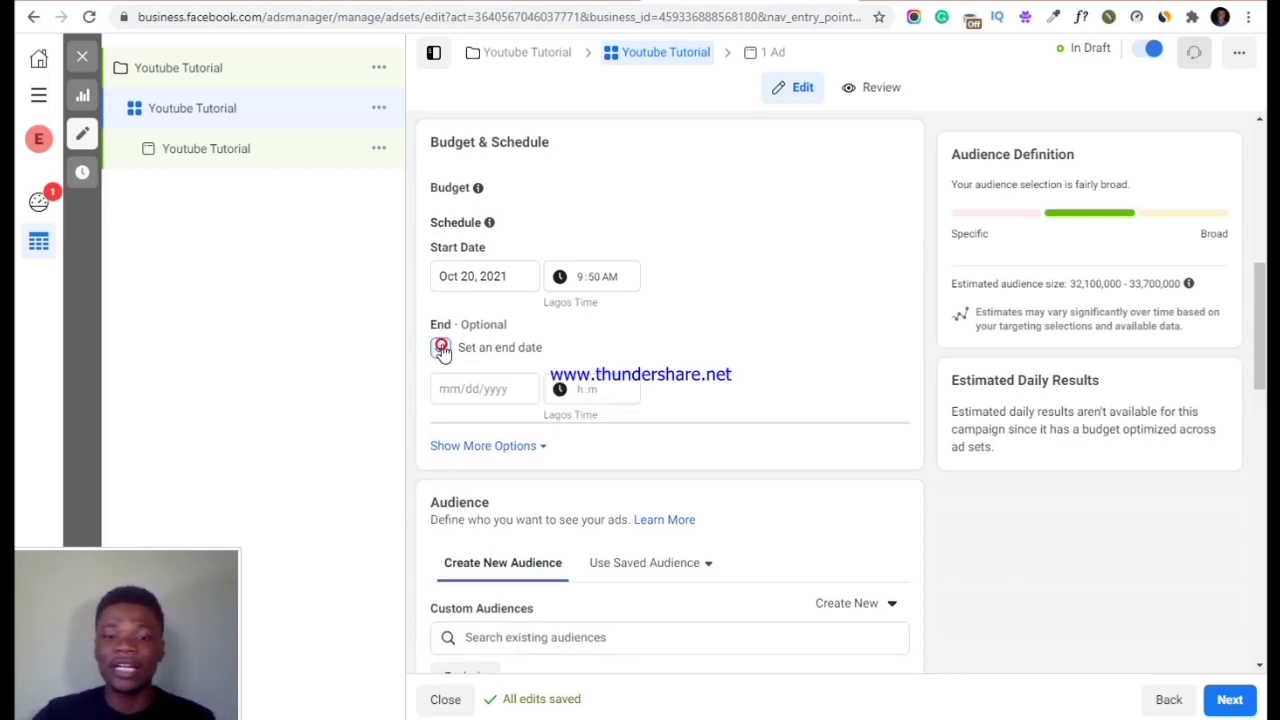
click(441, 348)
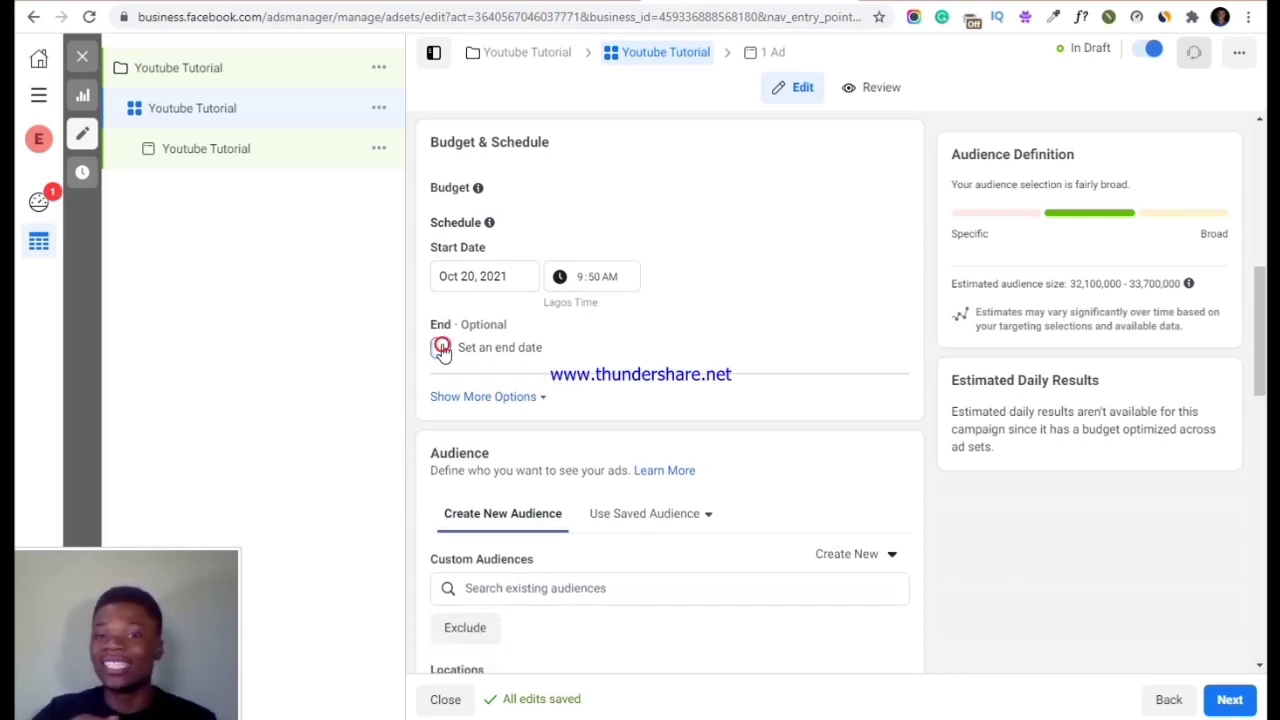
Examine the audience section, including the existing custom and lookalike audiences, location, age, gender and detailed targeting settings
scroll(574, 380, down, 1)
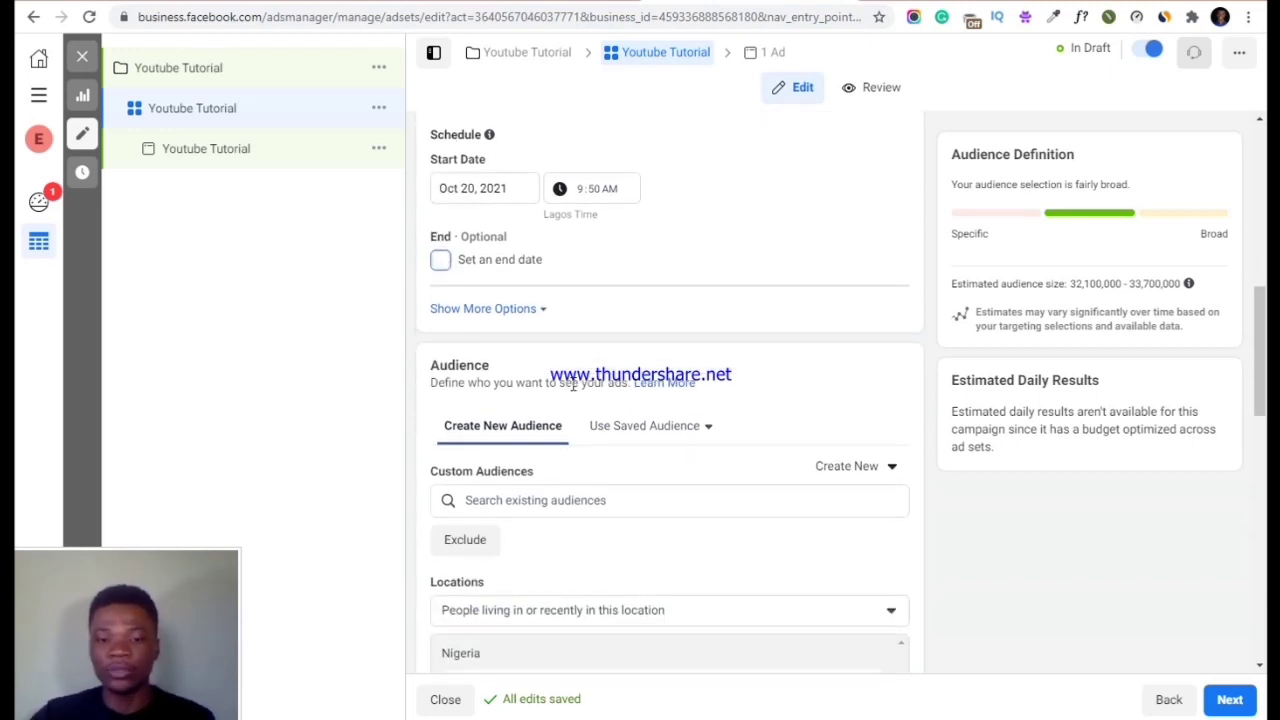
scroll(555, 388, down, 1)
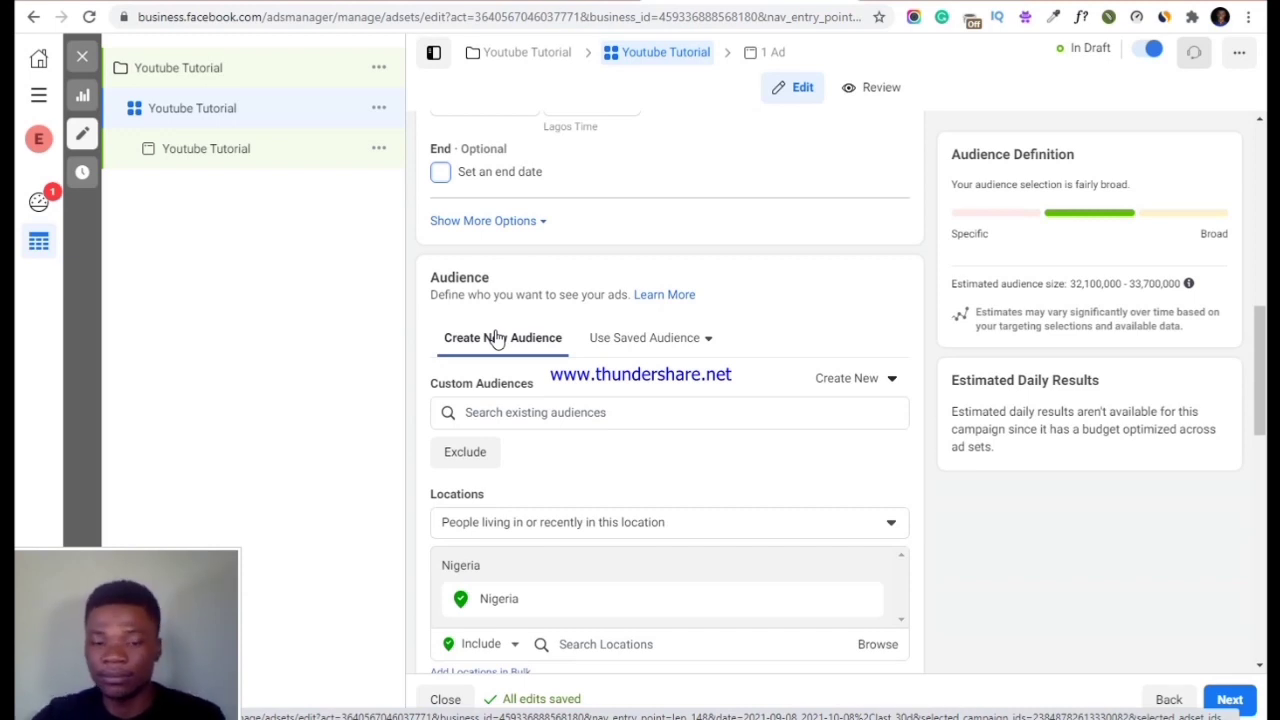
click(515, 412)
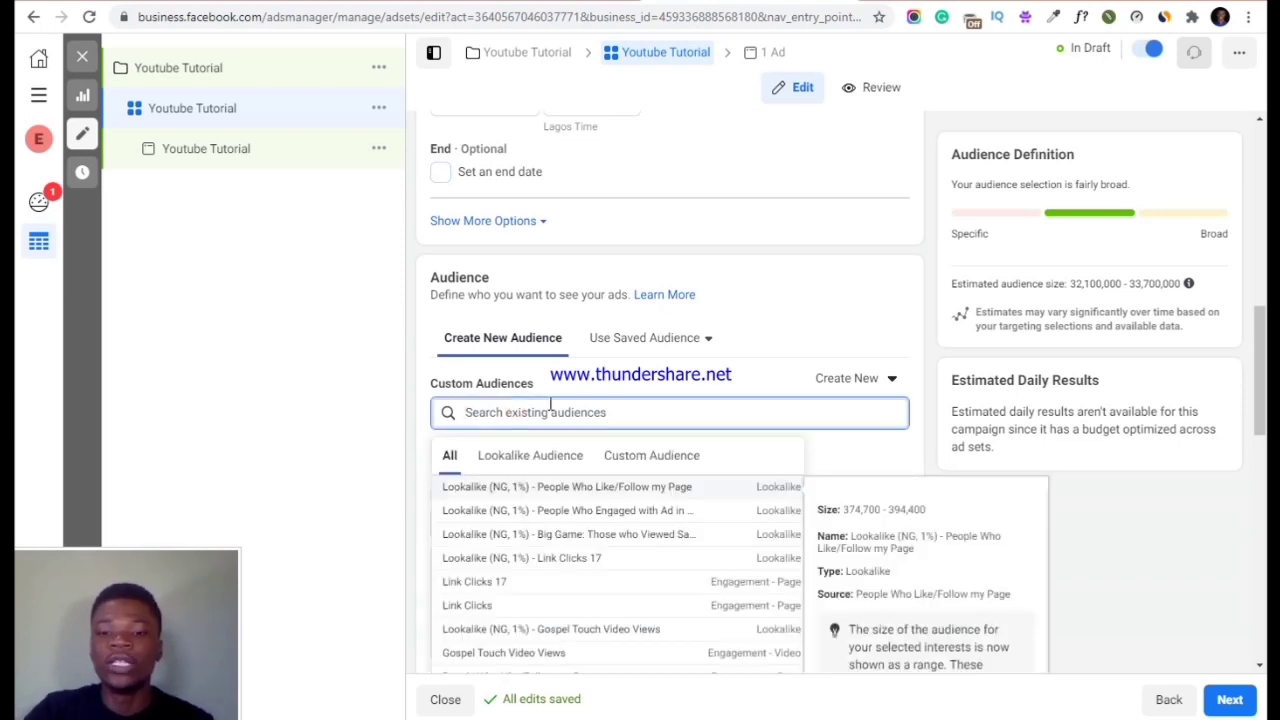
click(926, 442)
scroll(806, 457, down, 2)
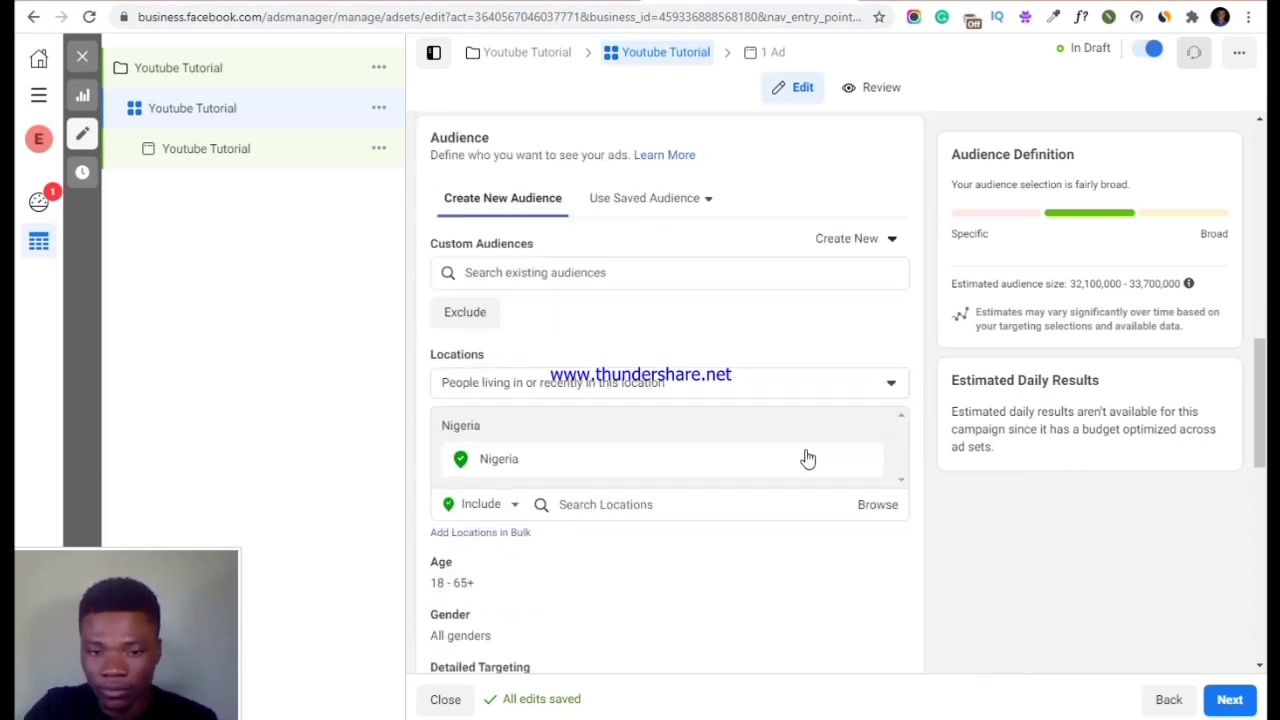
scroll(603, 414, down, 3)
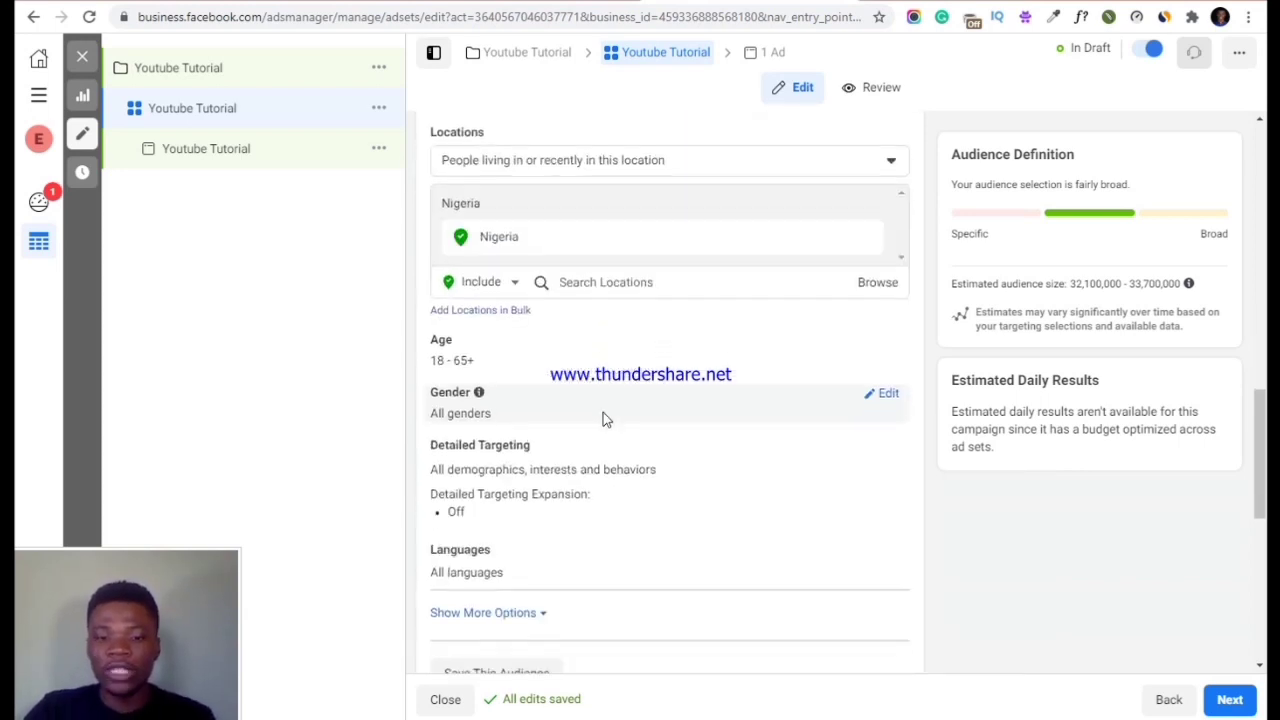
scroll(603, 424, up, 4)
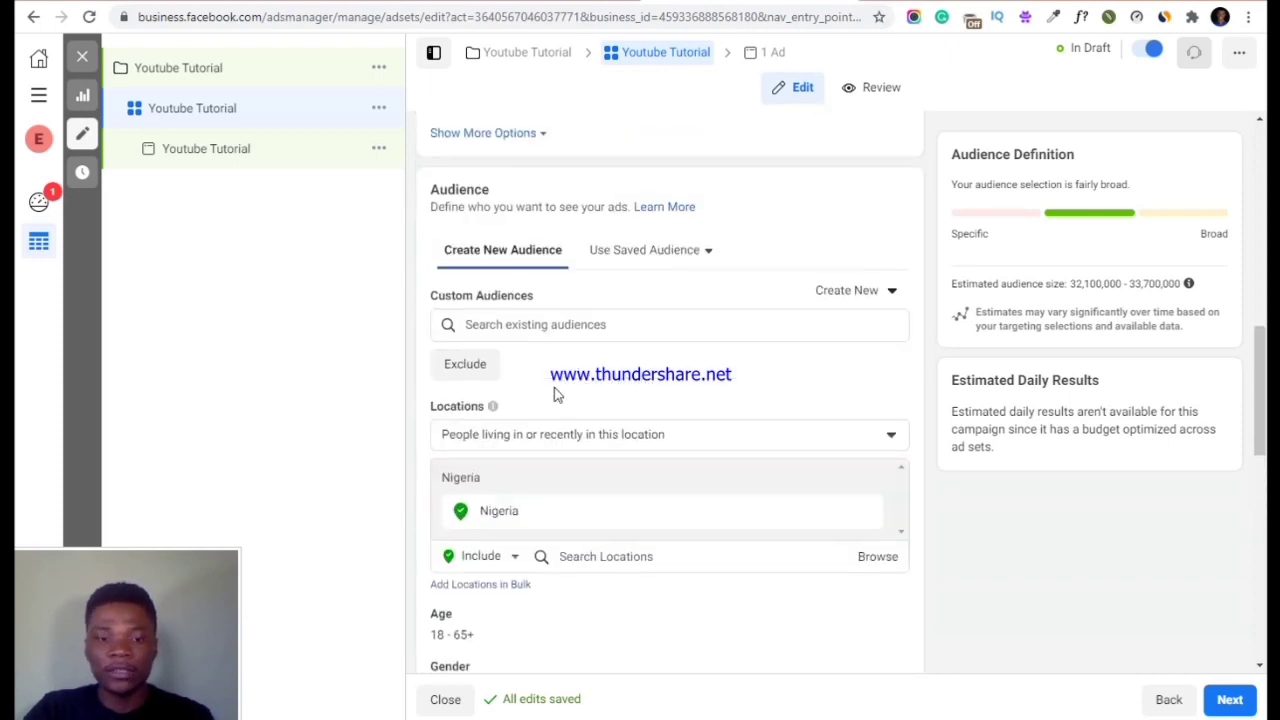
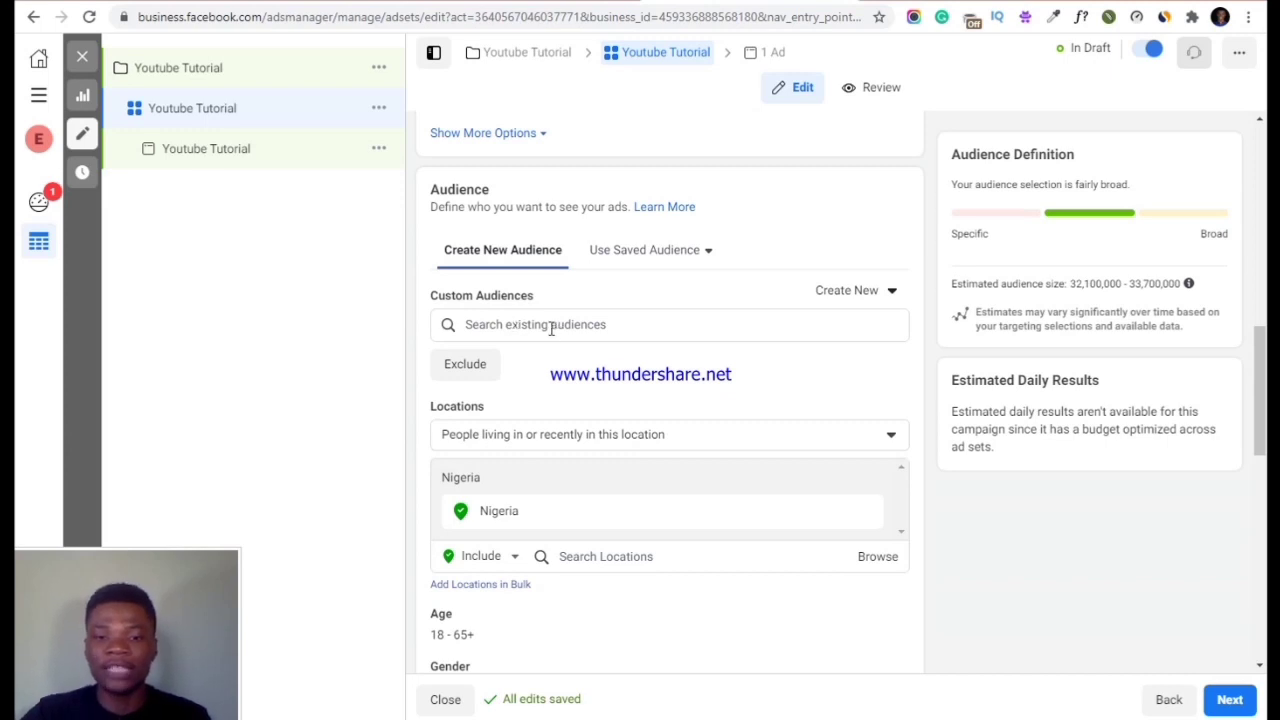
Replace Nigeria in the audience locations with the state of Lagos, Nigeria
scroll(551, 328, down, 2)
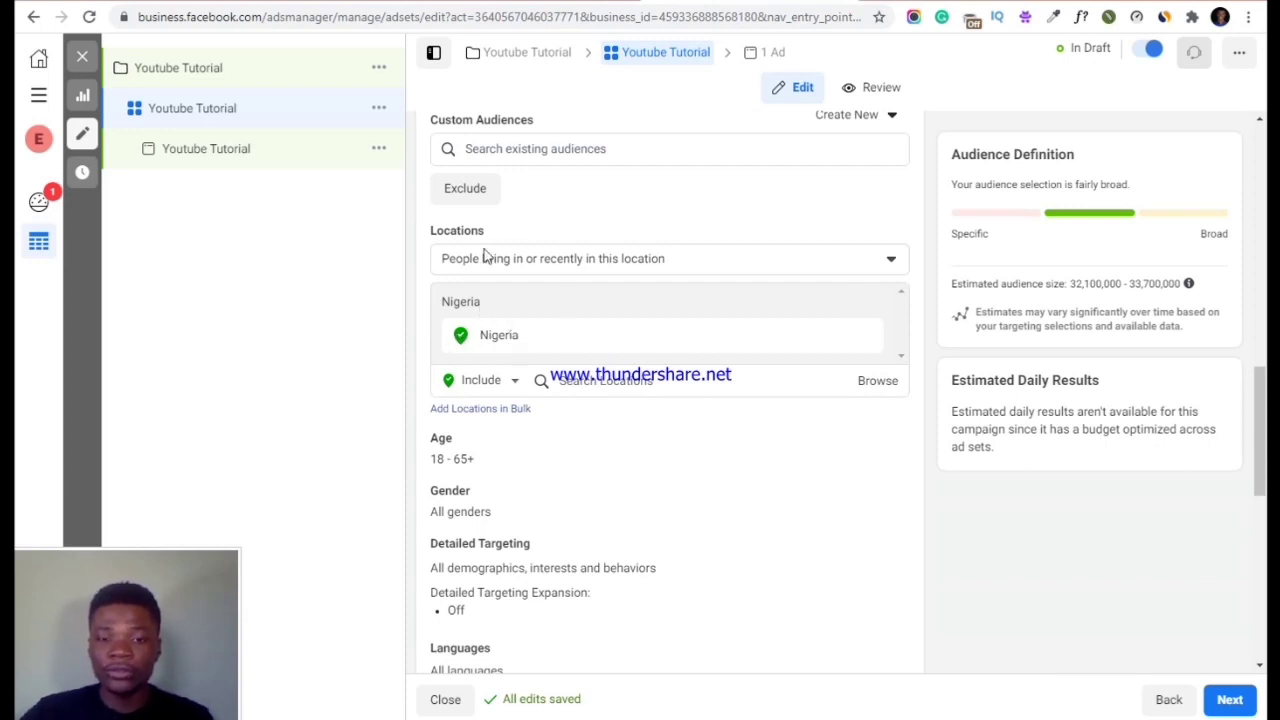
mouse_move(869, 335)
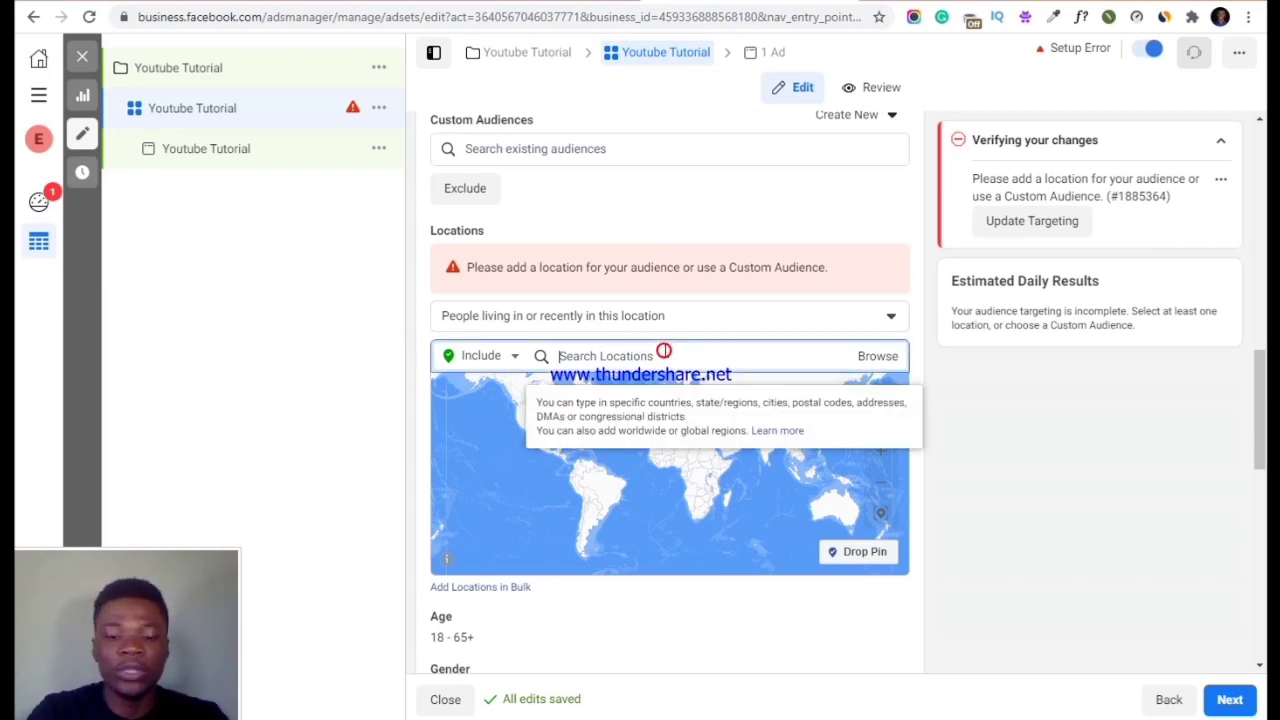
text(Kad)
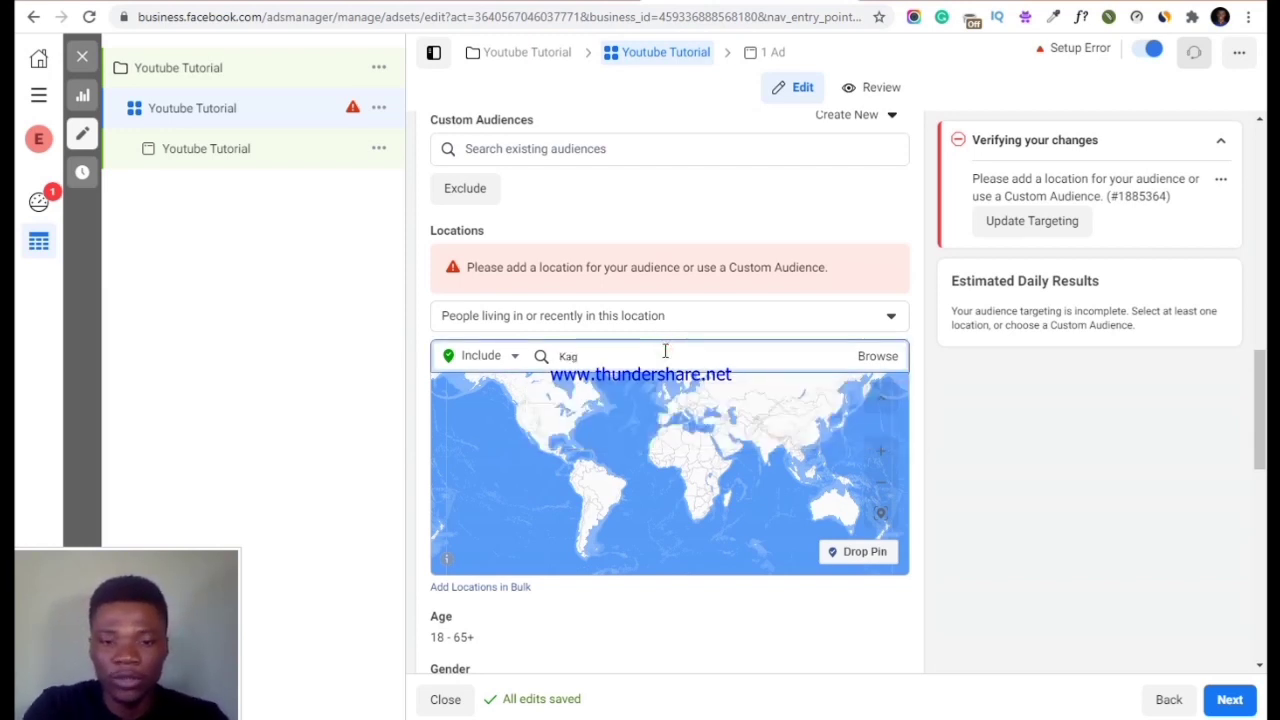
text(os)
key(BackSpace)
key(BackSpace)
key(BackSpace)
key(BackSpace)
key(BackSpace)
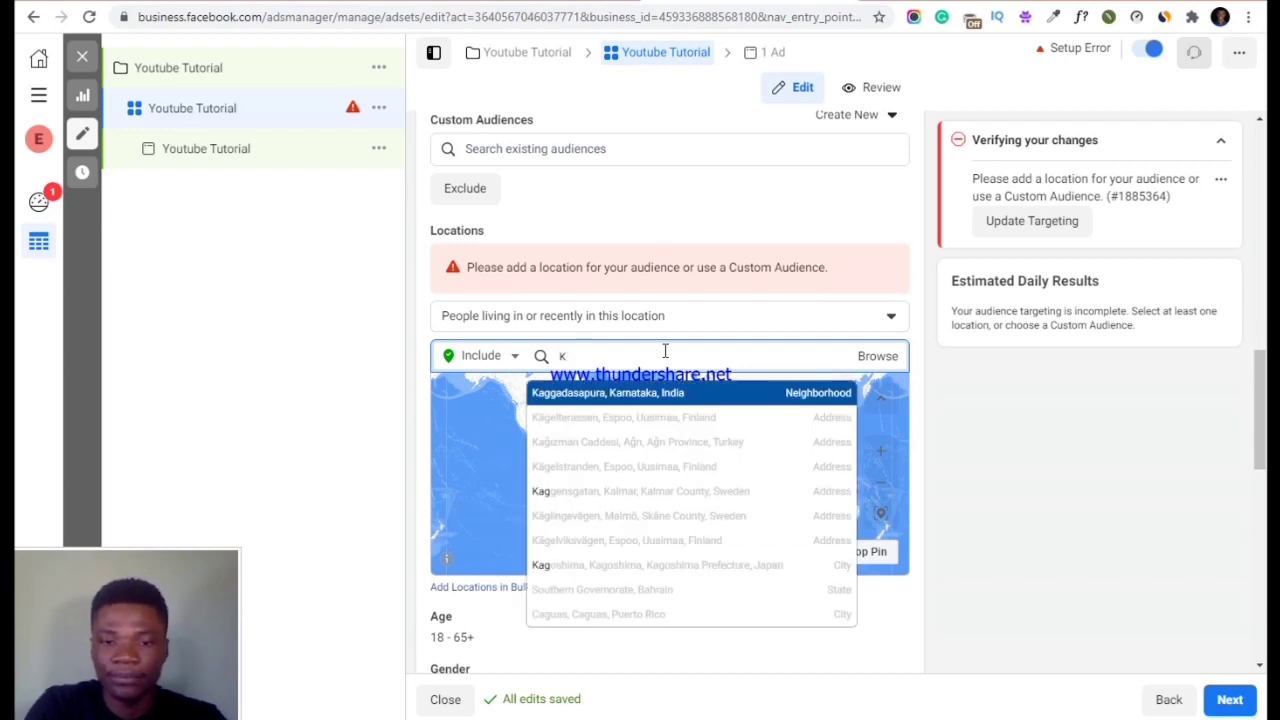
text(Lag)
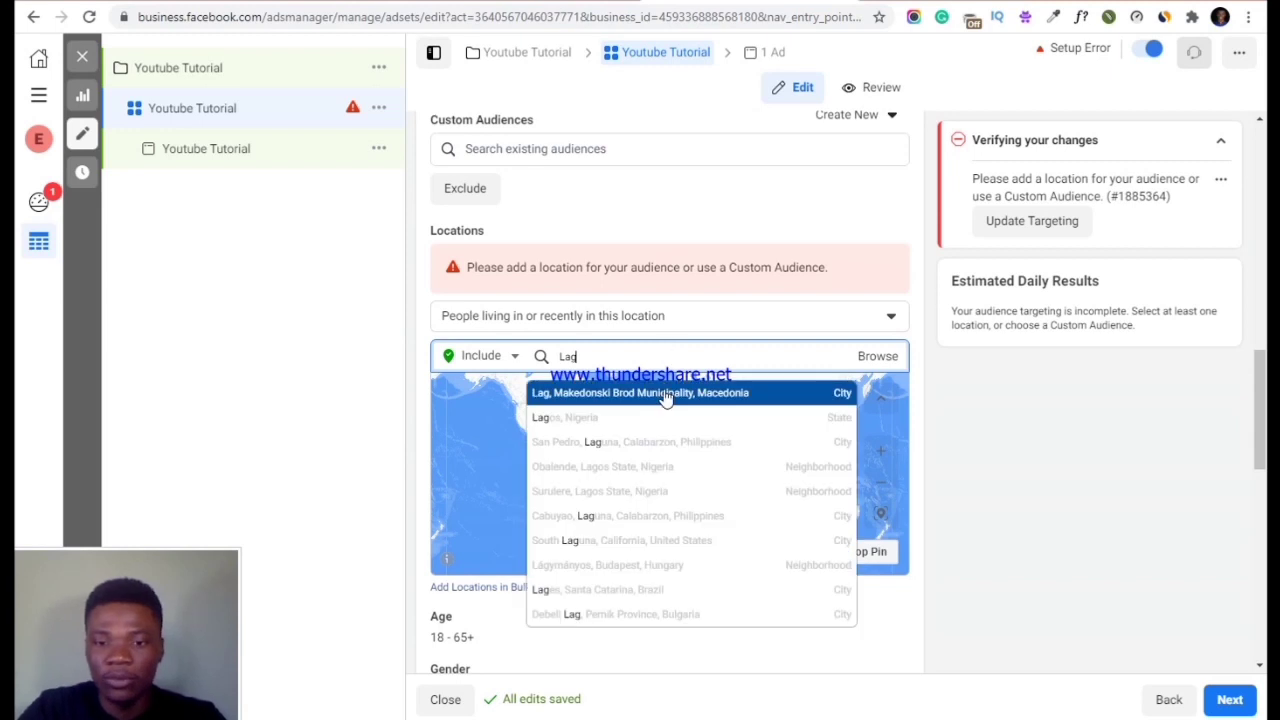
text(os)
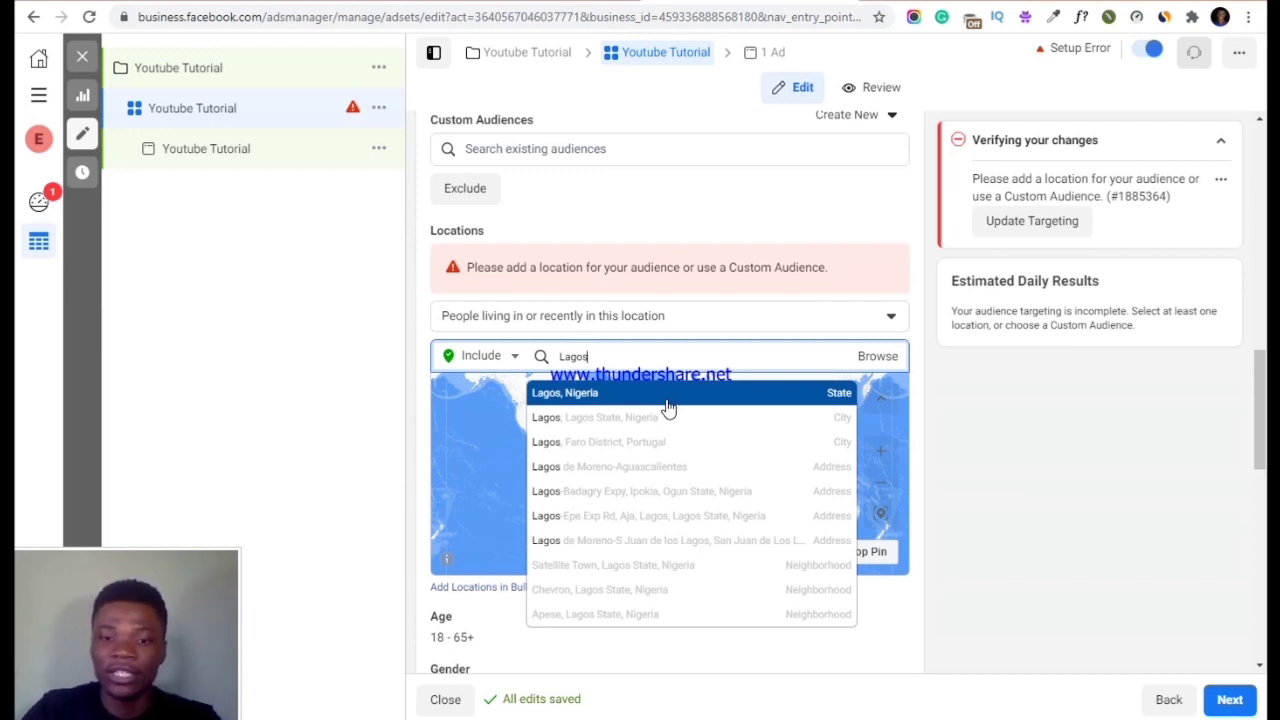
click(668, 404)
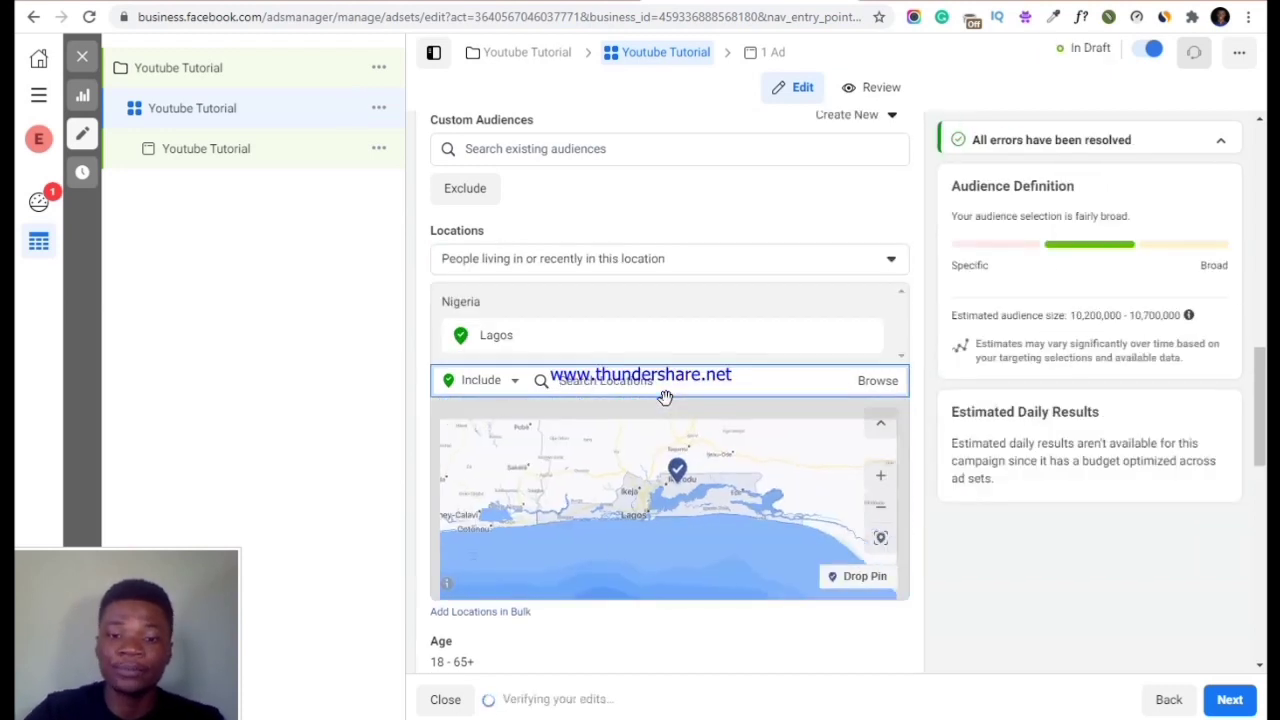
Add the city of Abuja, Federal Capital Territory, to the locations and remove both Abuja and Lagos again
text(Abuja)
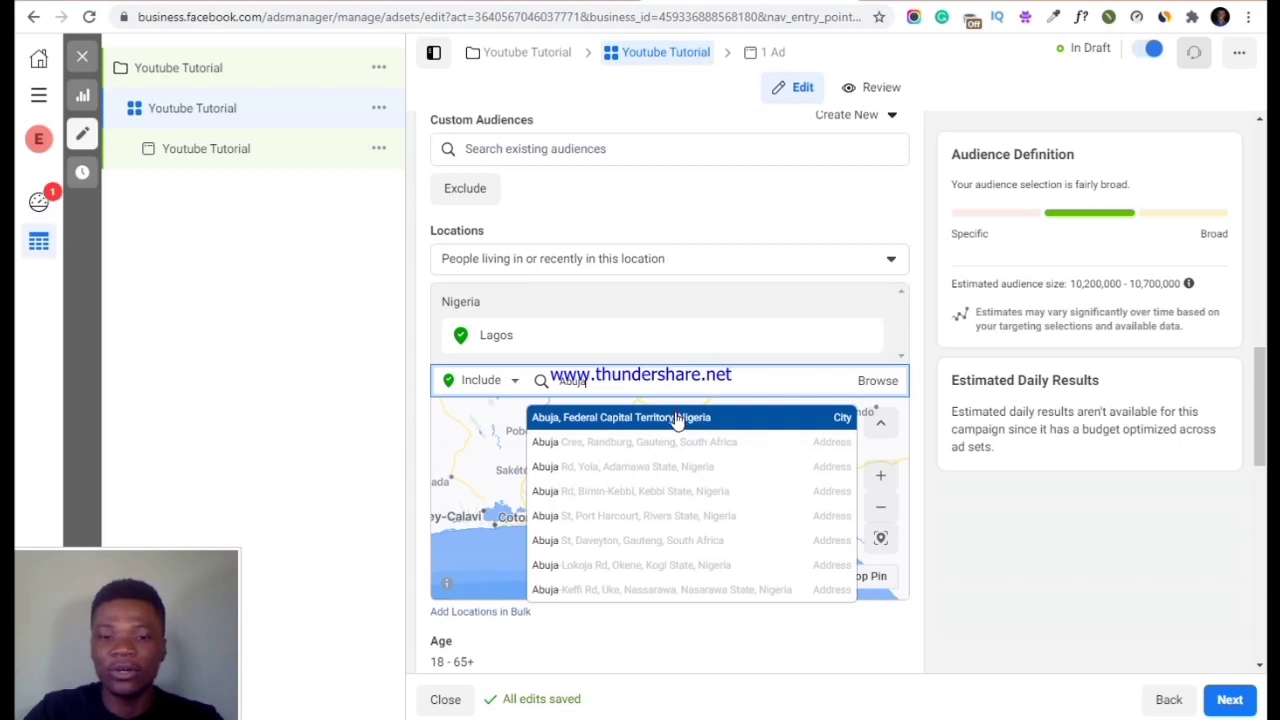
click(685, 417)
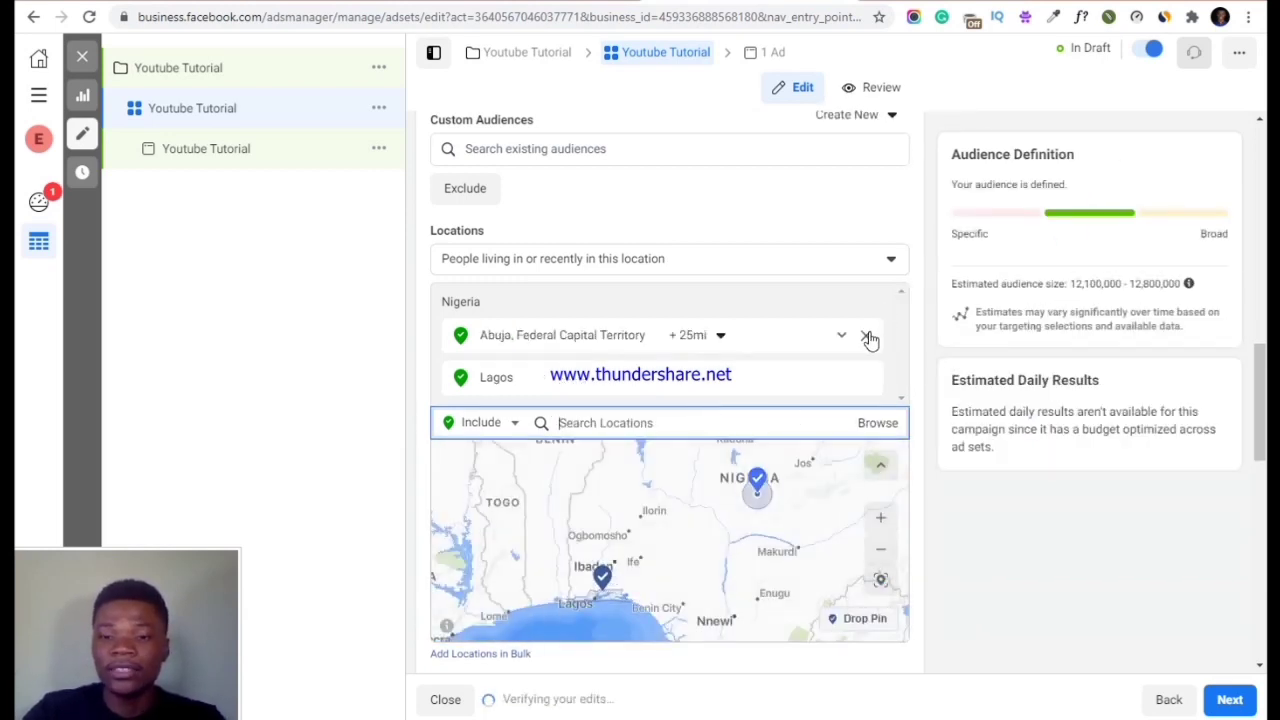
click(867, 336)
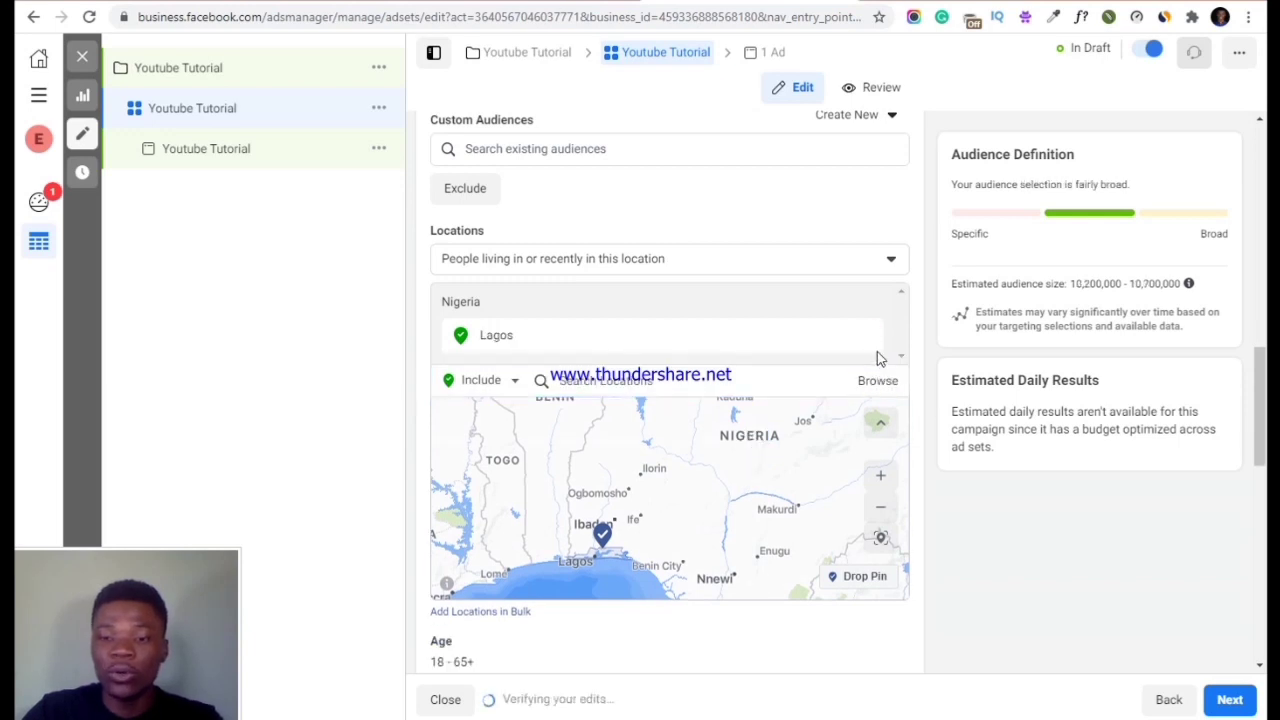
click(862, 335)
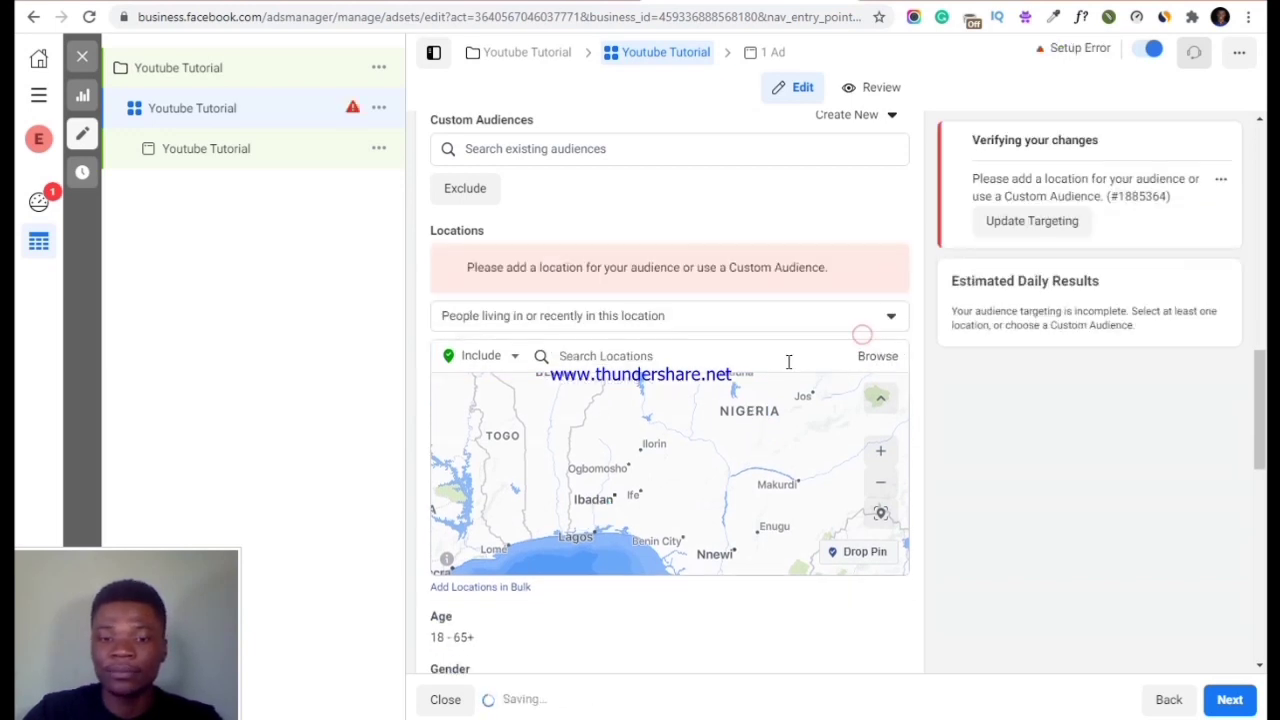
Include the countries Nigeria, Ghana and United States as the audience locations
click(759, 355)
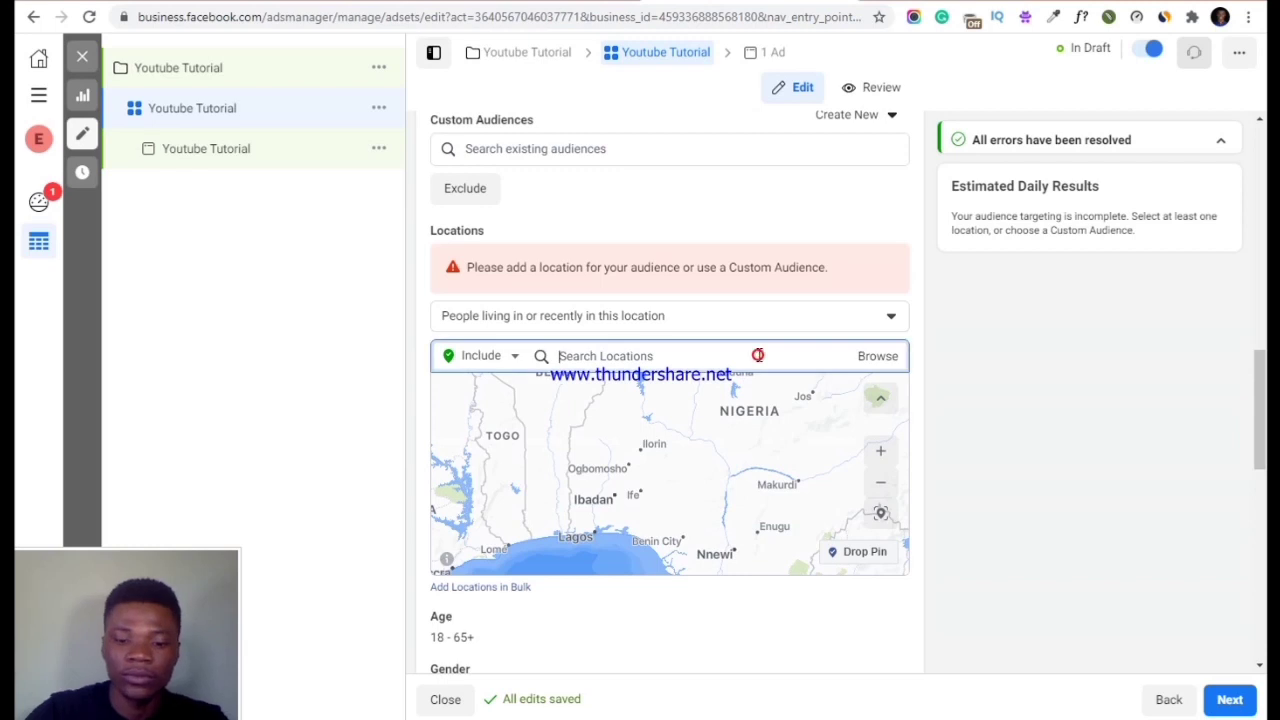
text(Nigeria)
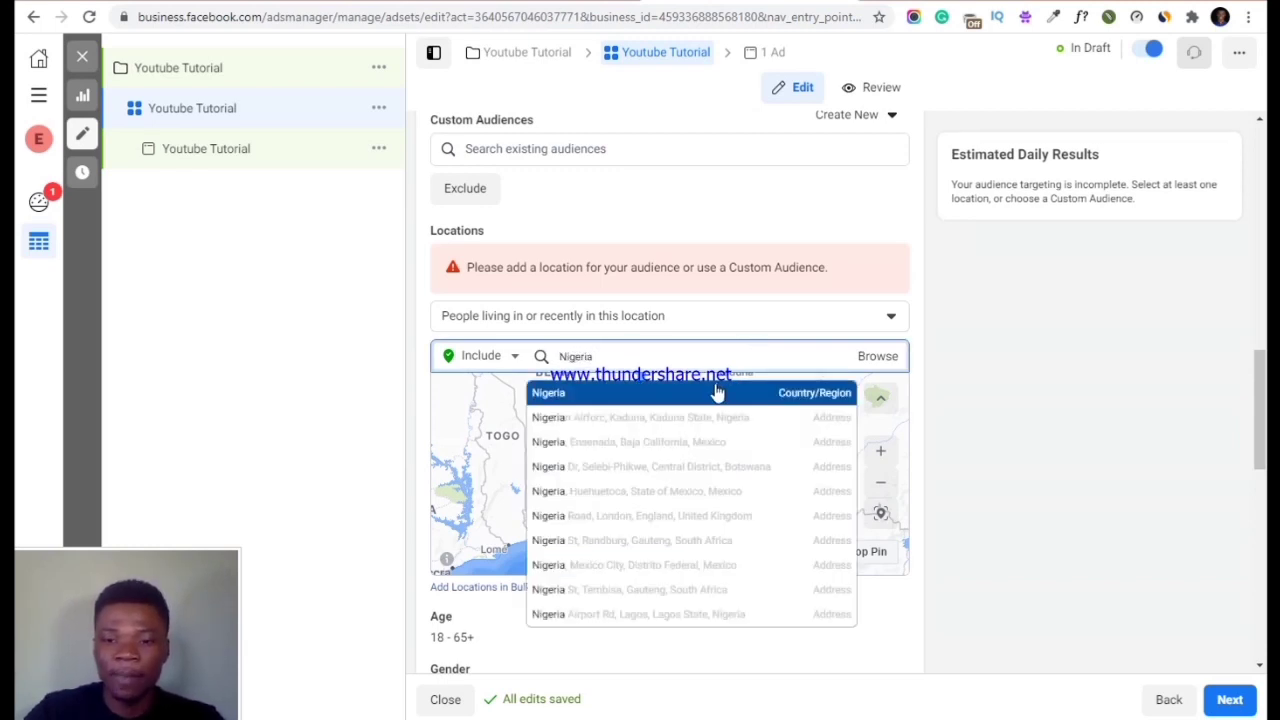
click(716, 392)
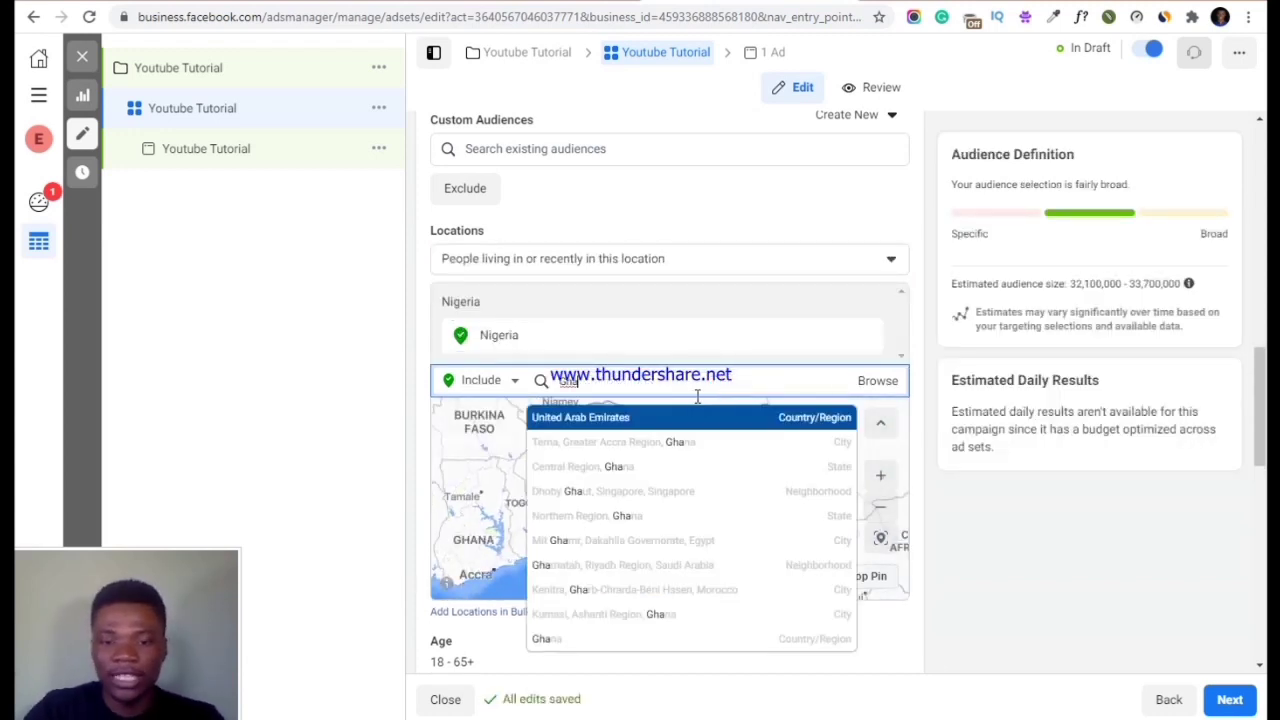
text(Ghana)
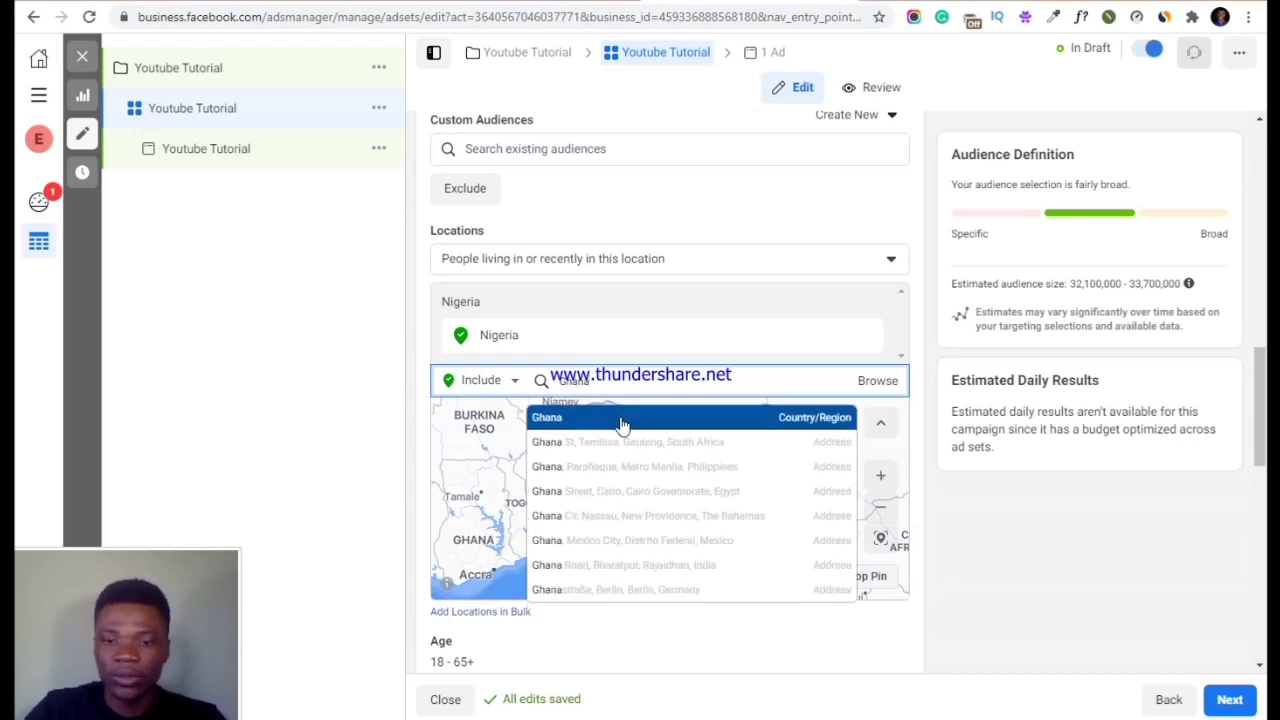
click(616, 423)
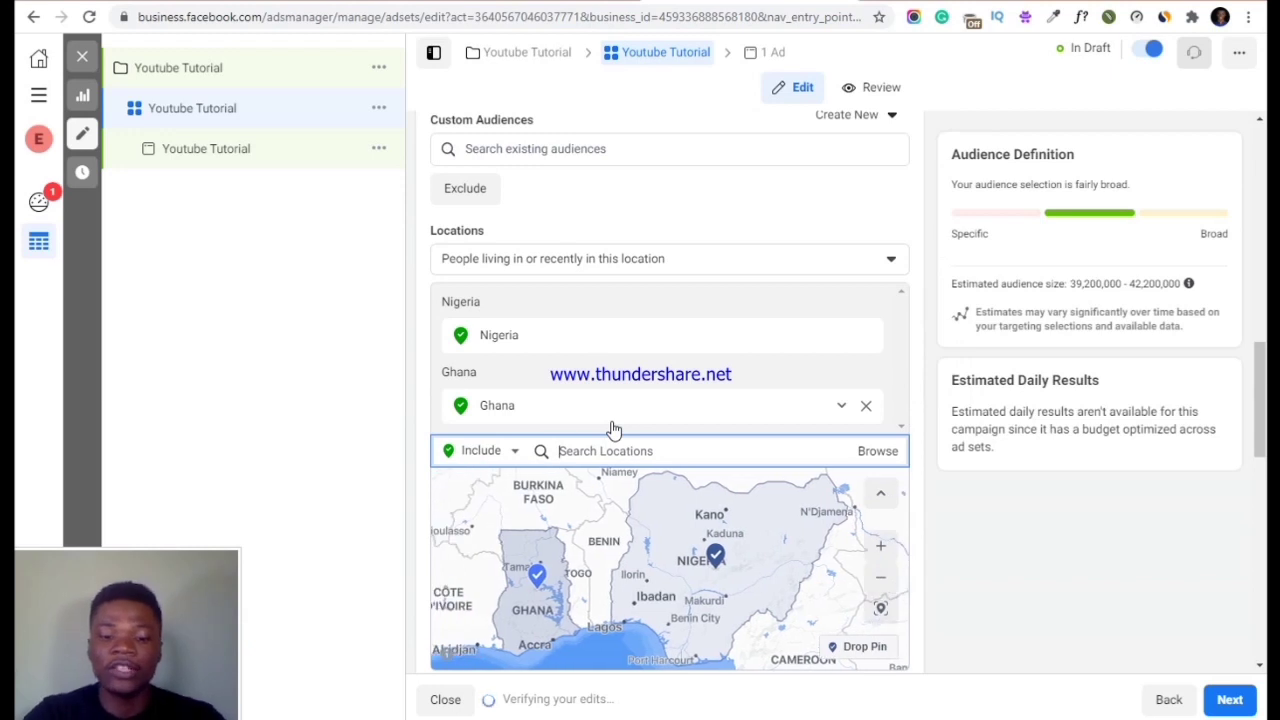
text(Usa)
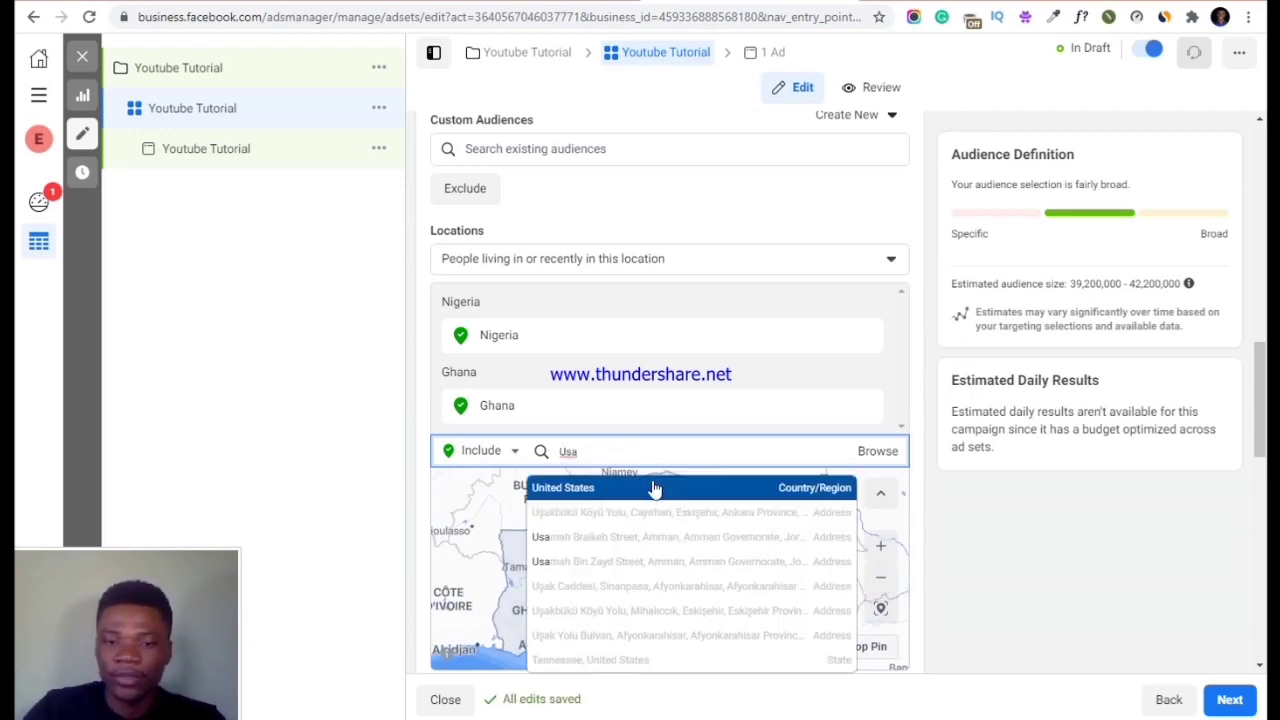
click(655, 490)
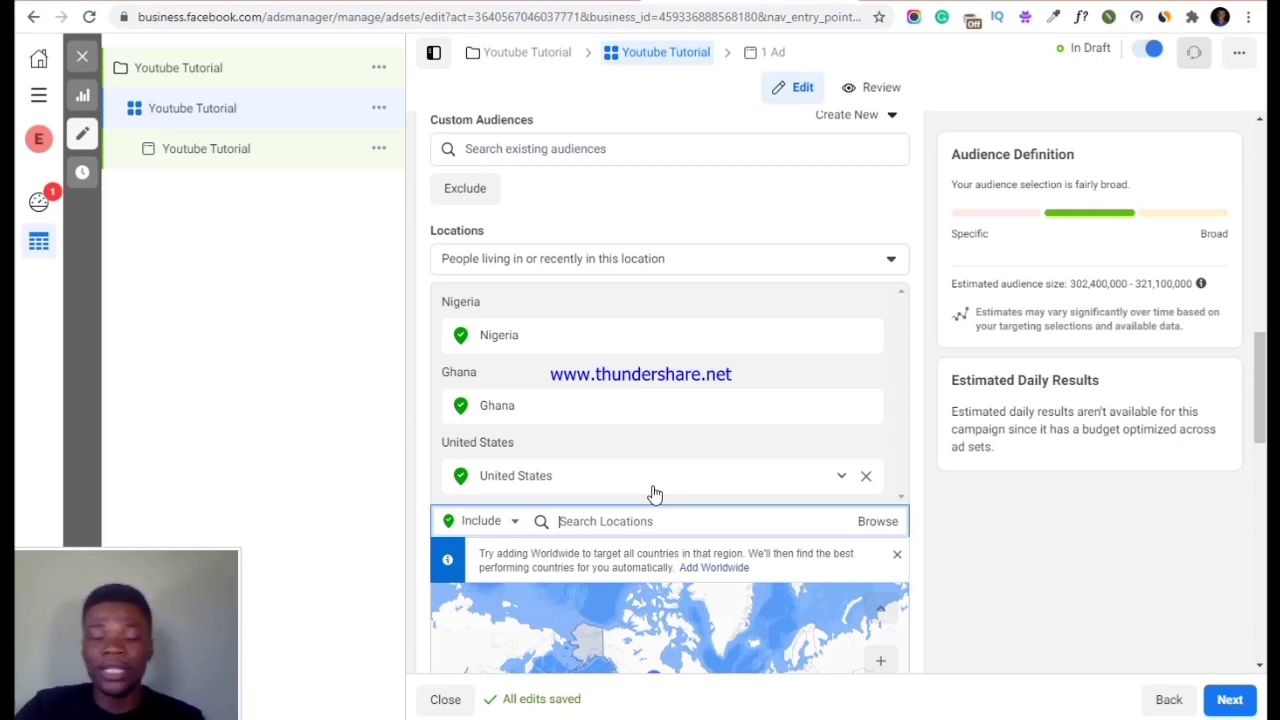
Set the audience age range from 20 to 45
scroll(653, 493, down, 4)
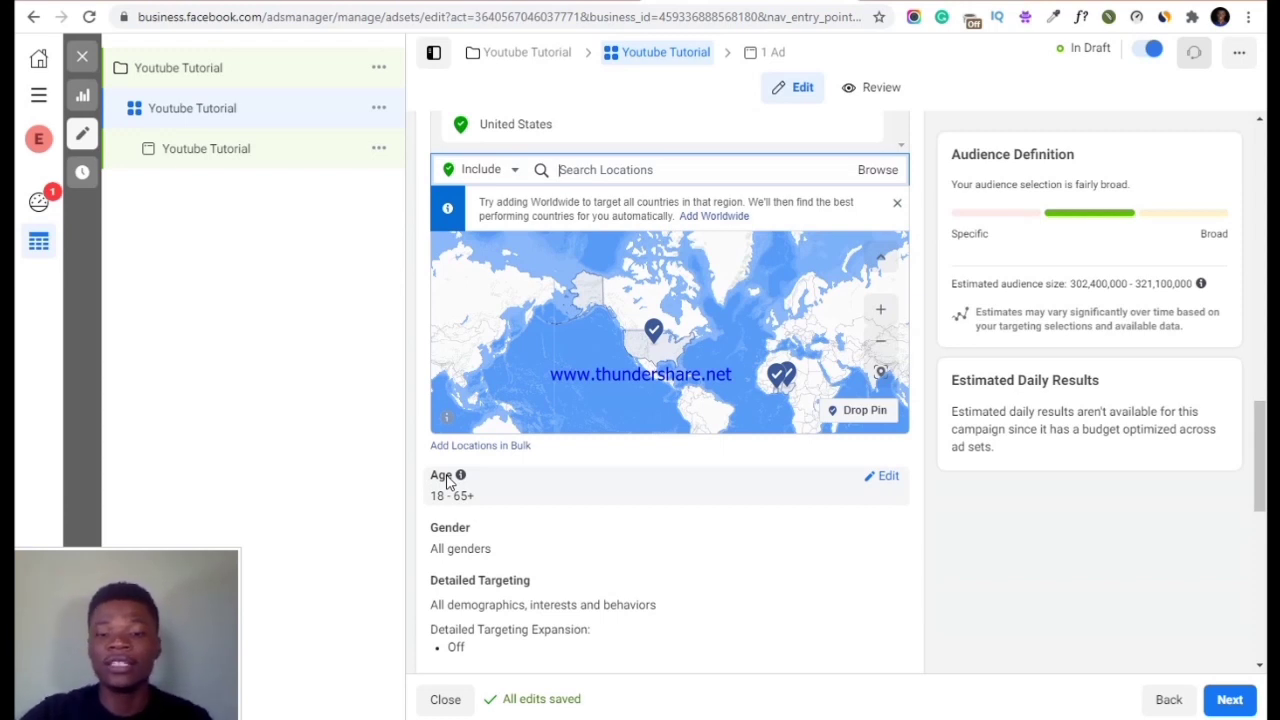
click(877, 480)
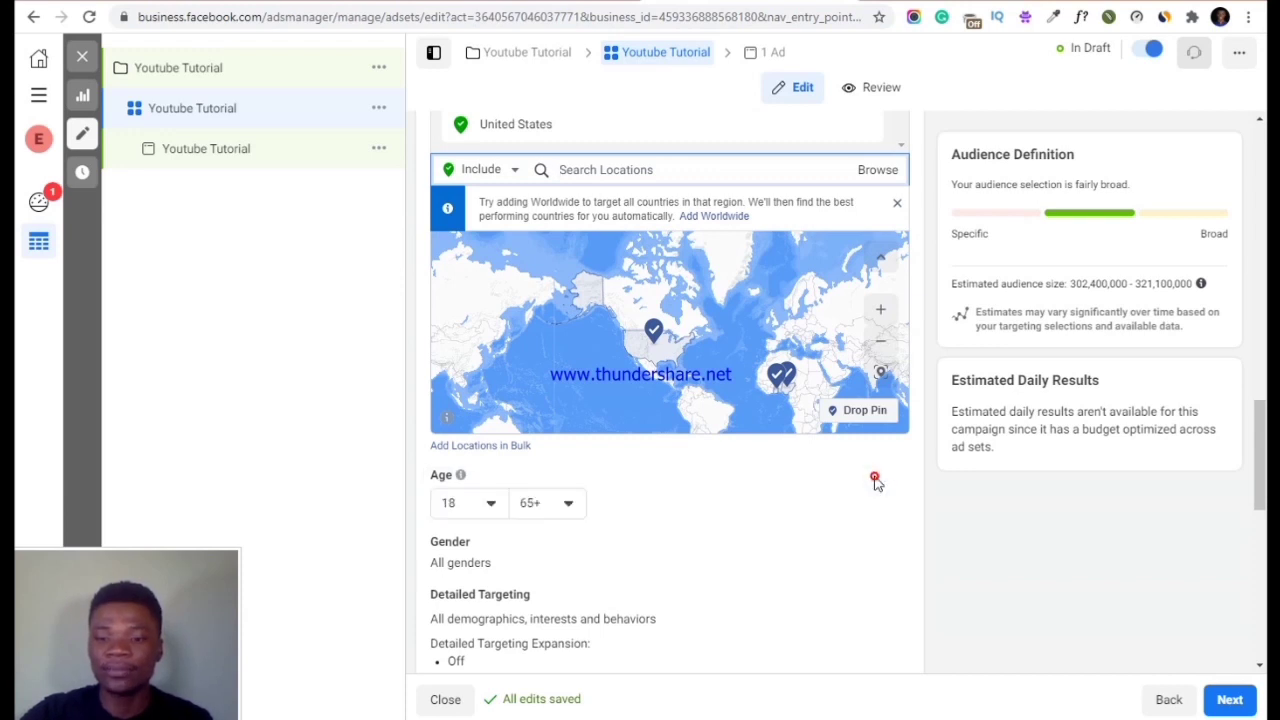
click(491, 503)
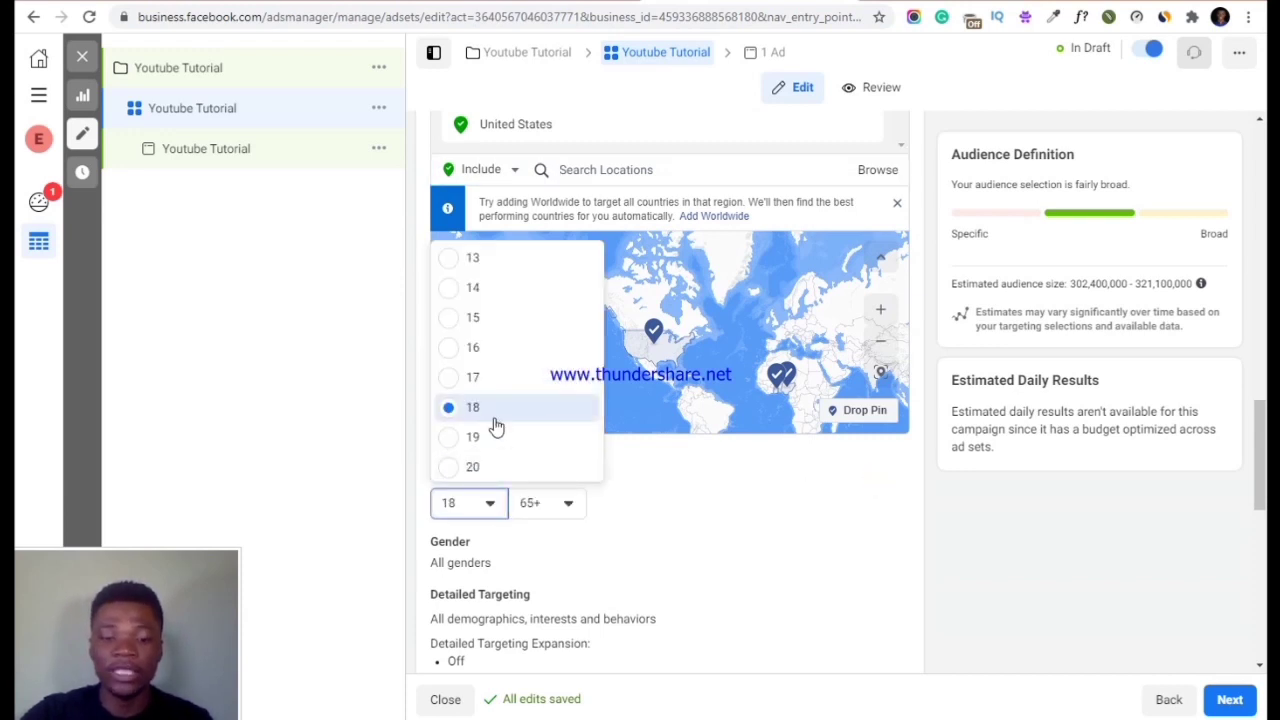
scroll(497, 434, down, 2)
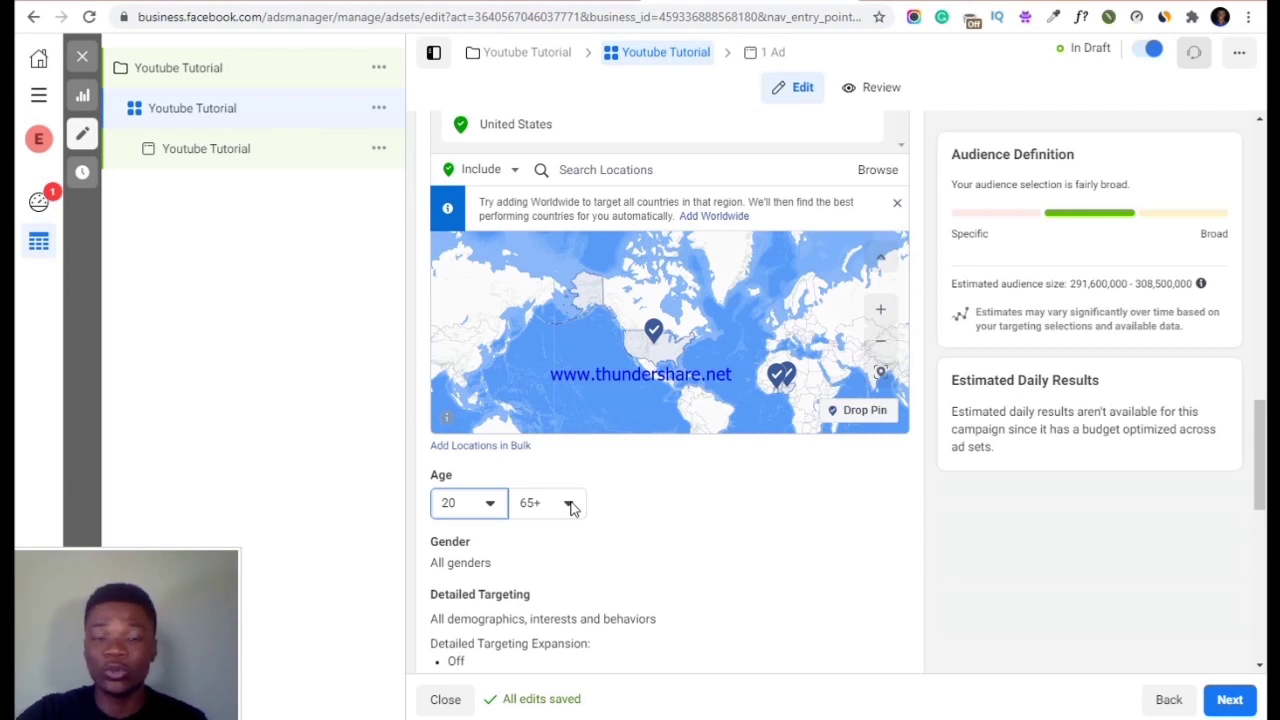
click(568, 504)
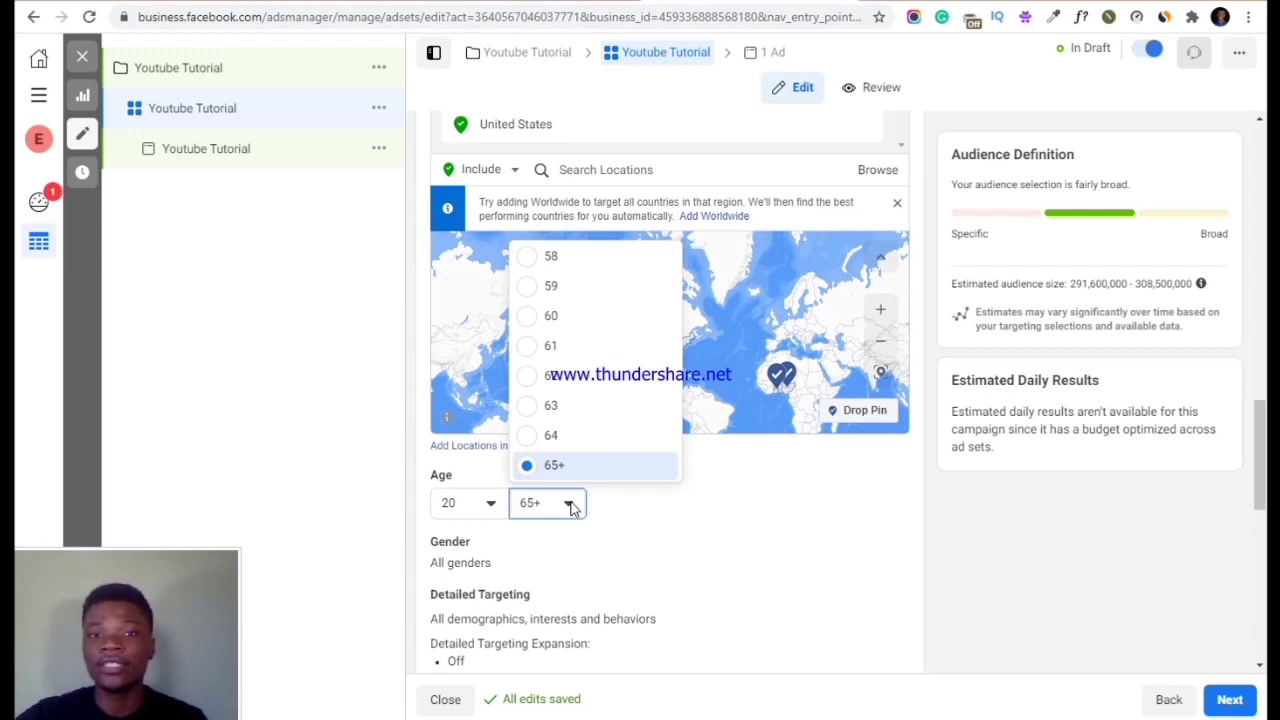
scroll(590, 410, up, 4)
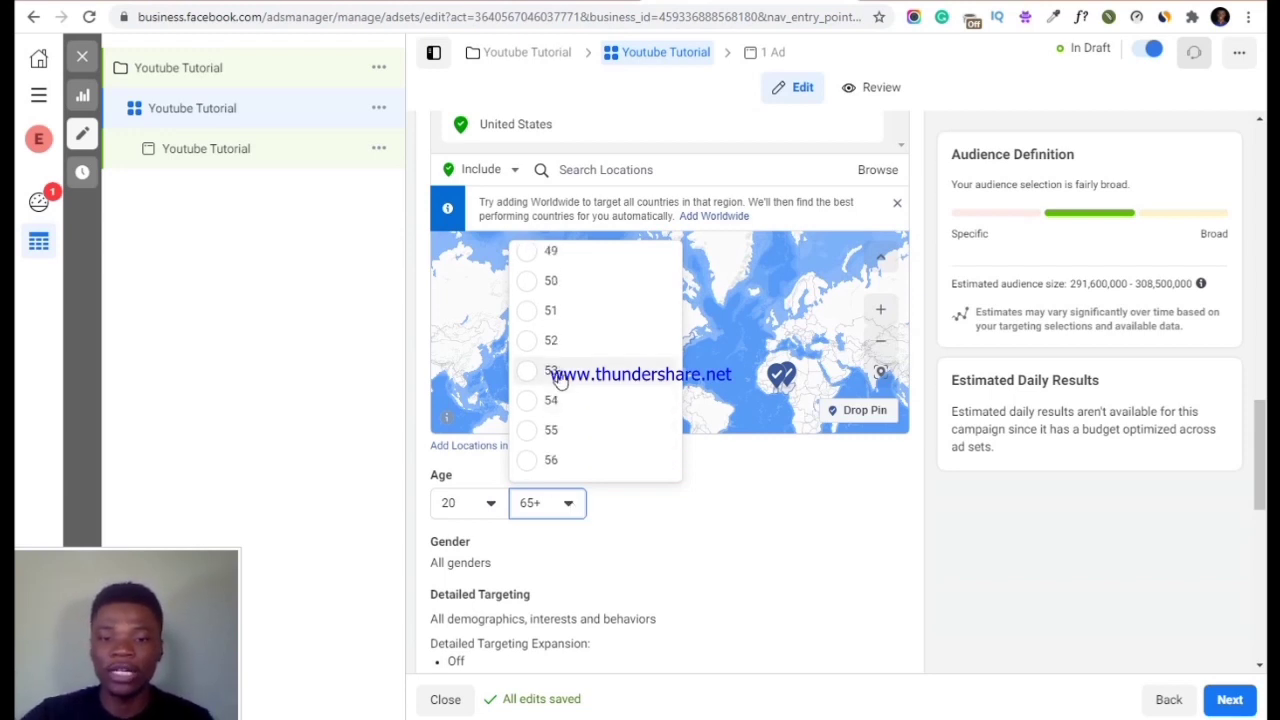
scroll(550, 362, up, 1)
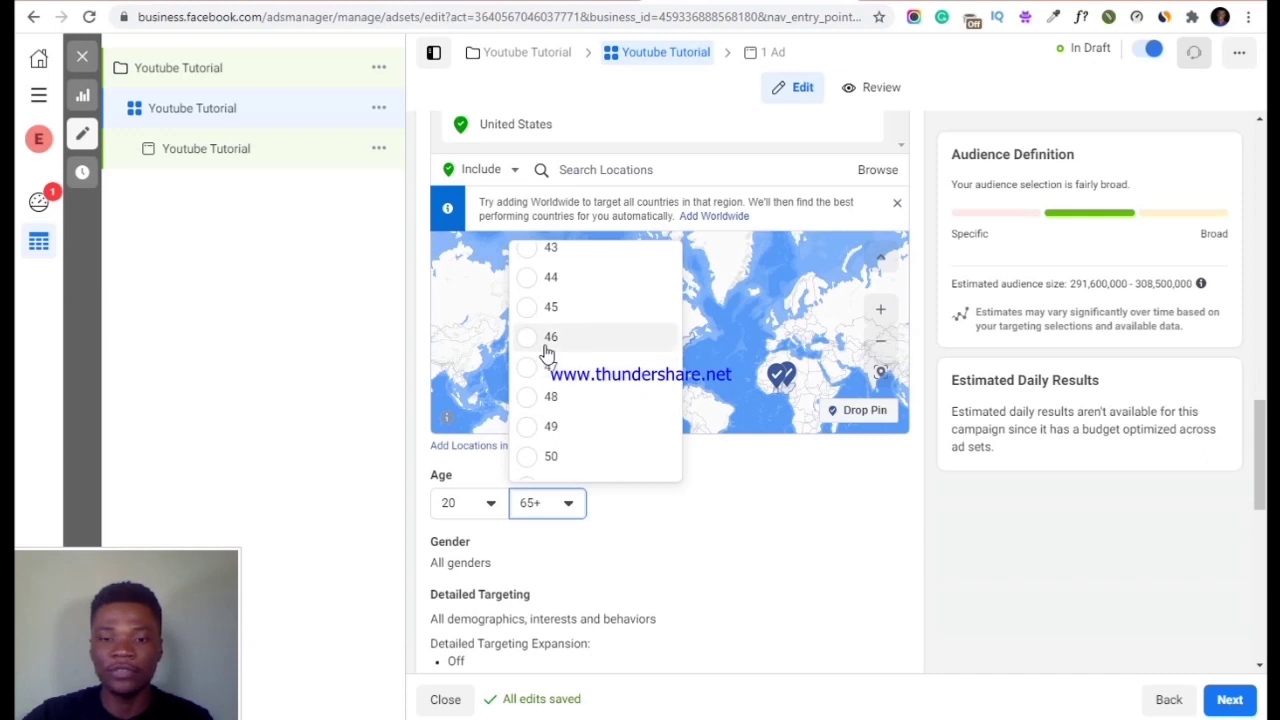
click(527, 310)
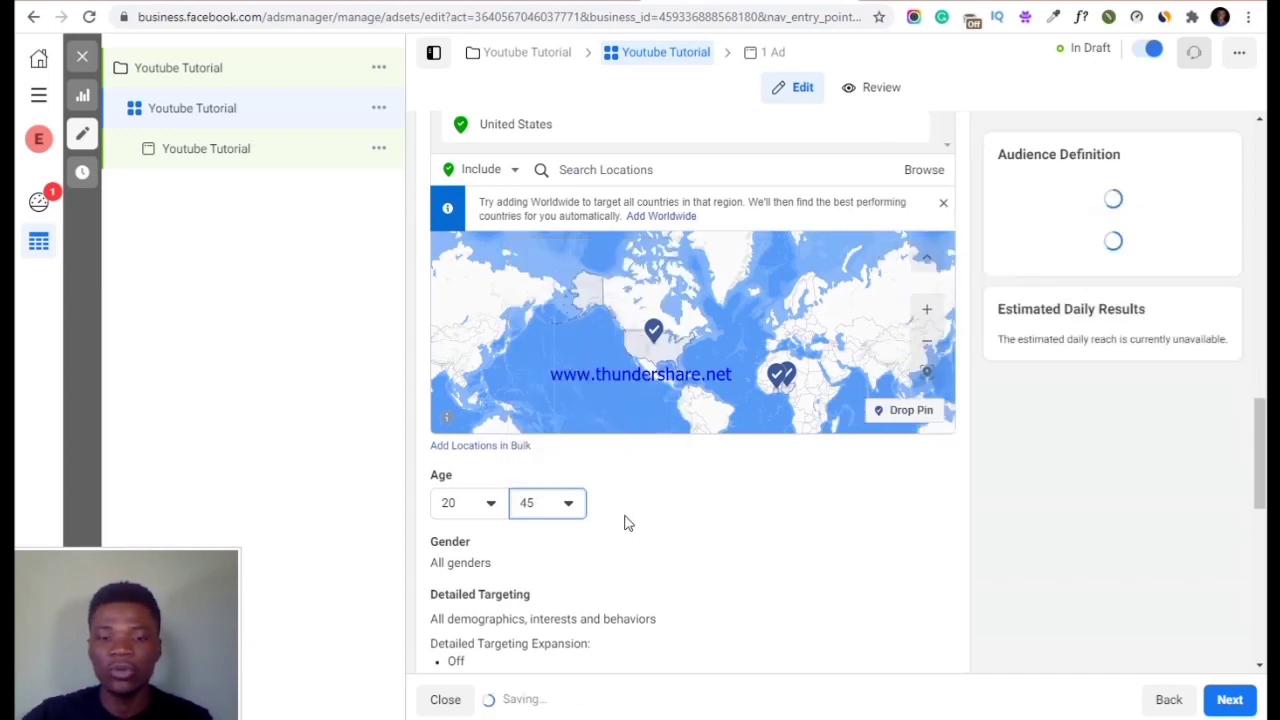
Restrict the audience gender to Women
scroll(608, 512, down, 1)
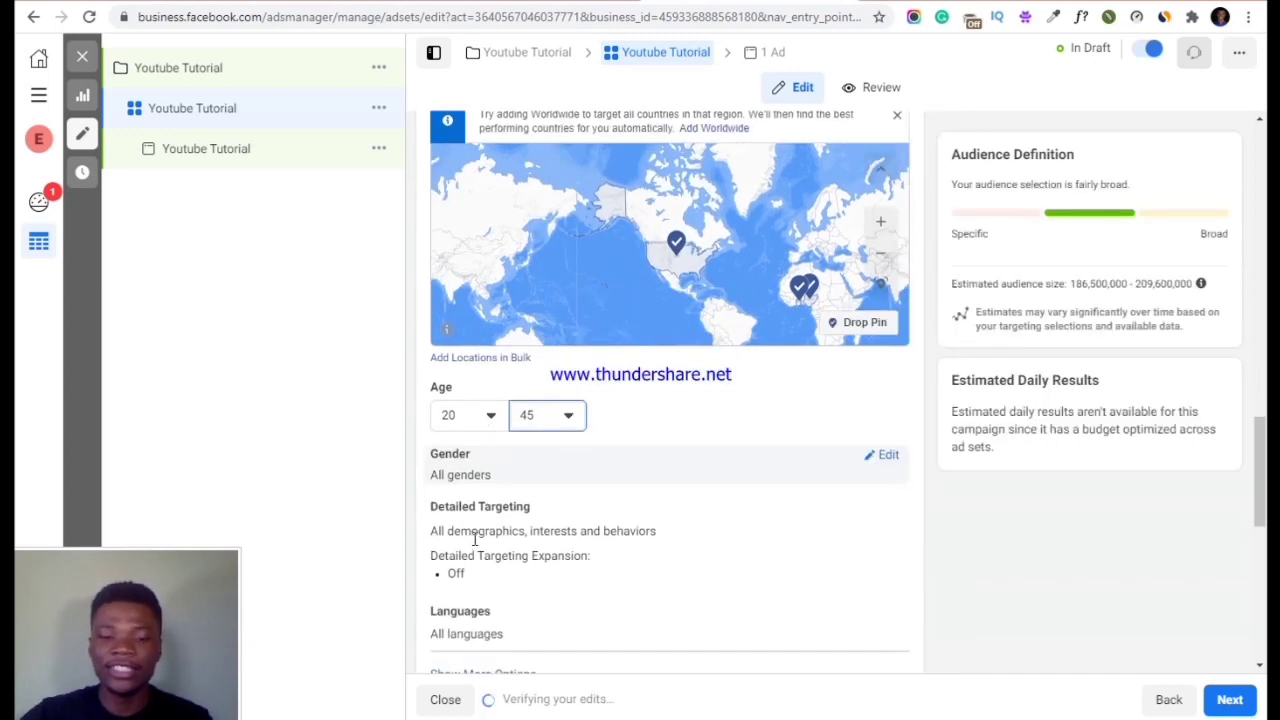
click(885, 458)
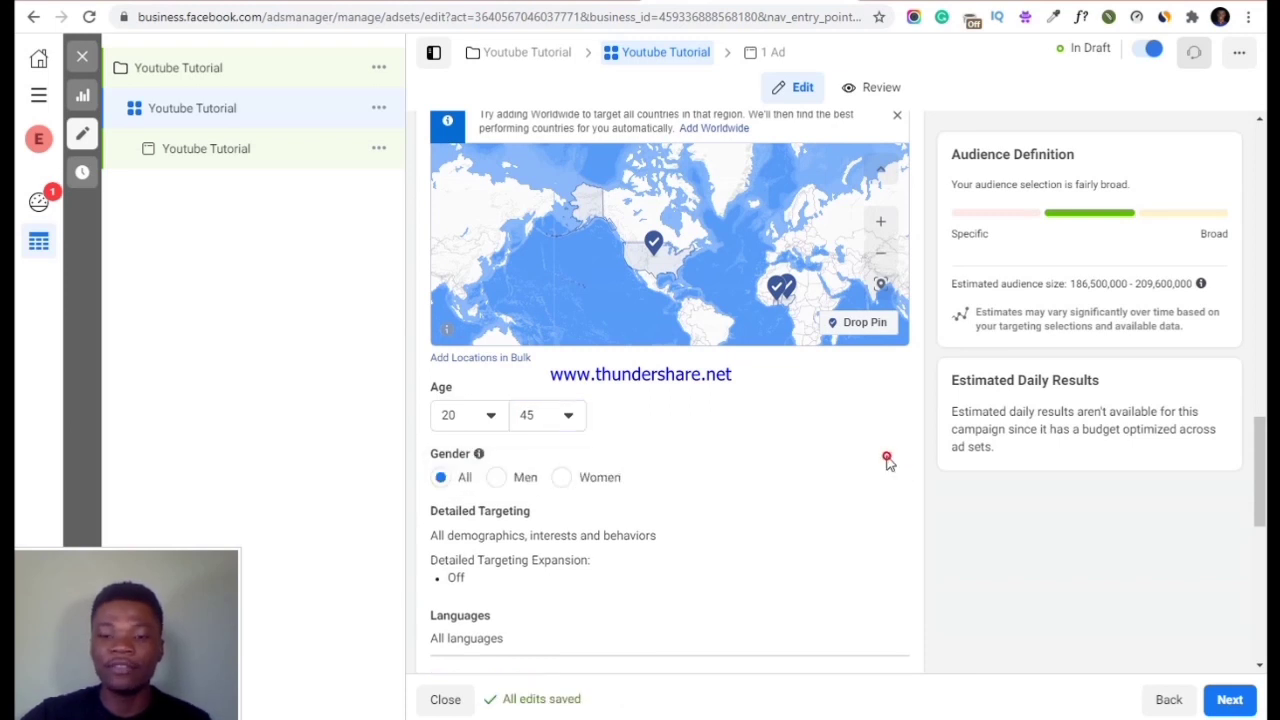
click(563, 478)
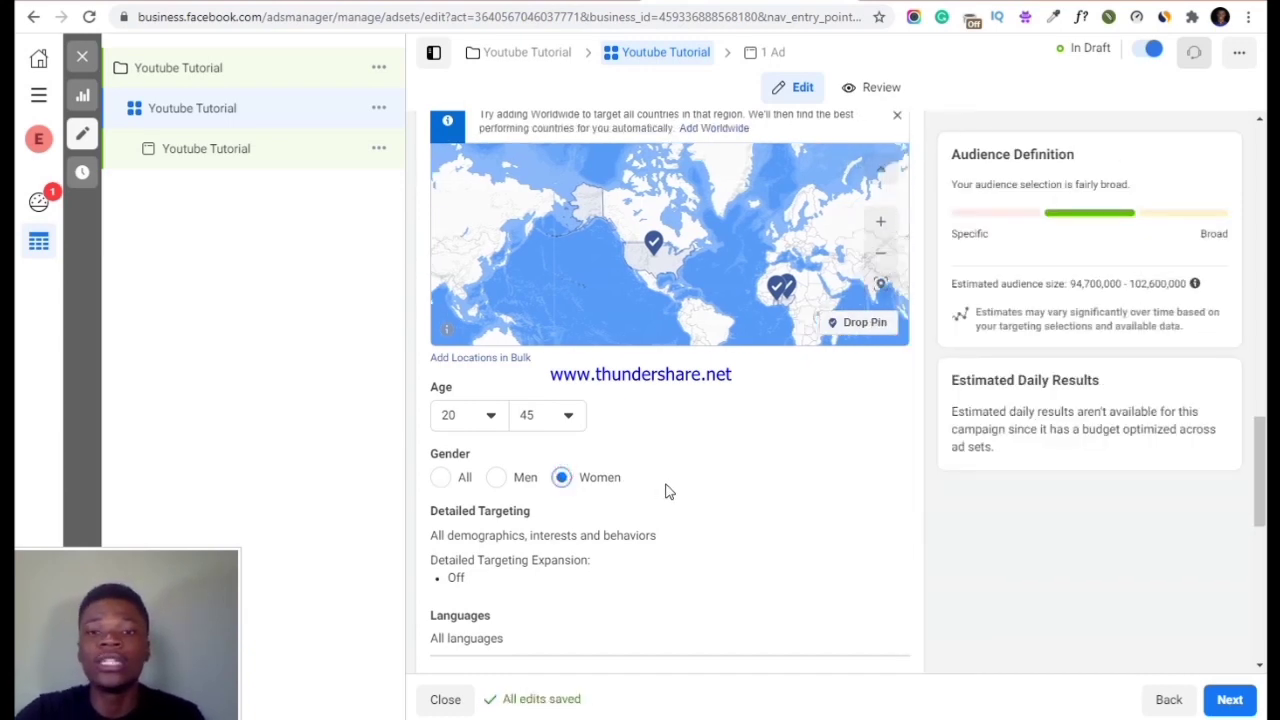
Search detailed targeting for "Fashion" and include the interest Shopping and fashion
scroll(566, 469, down, 2)
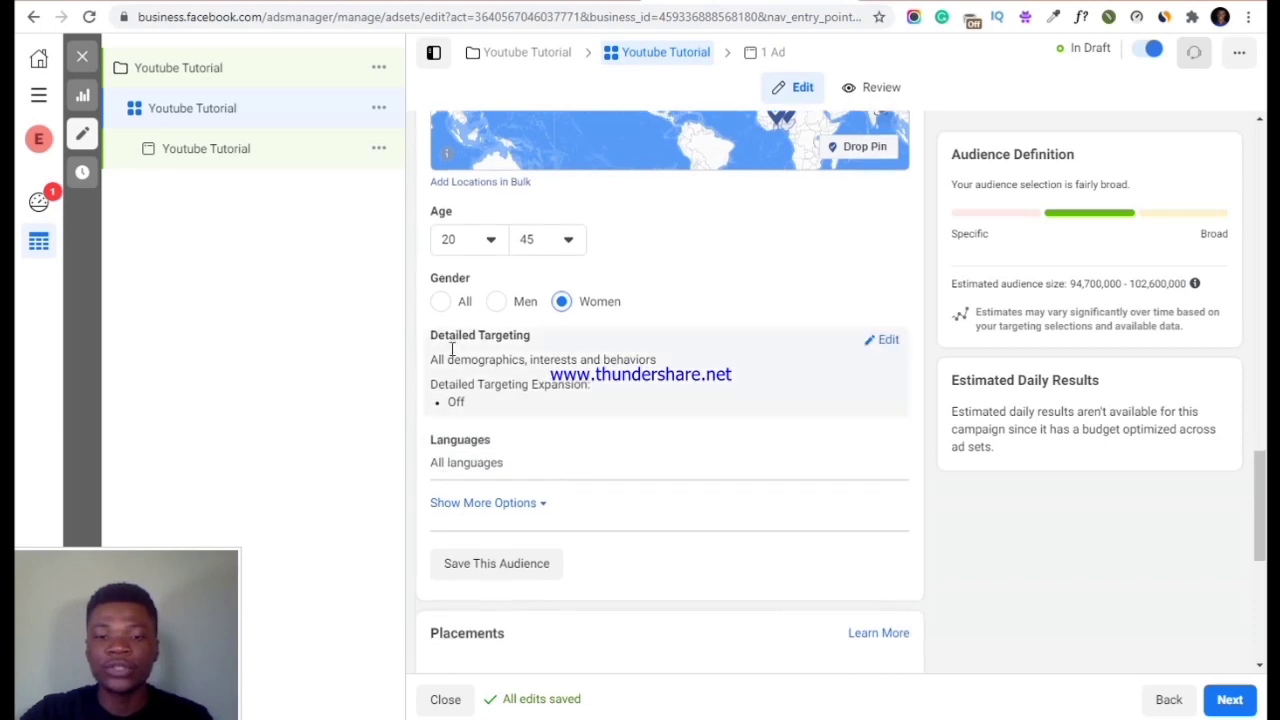
click(882, 341)
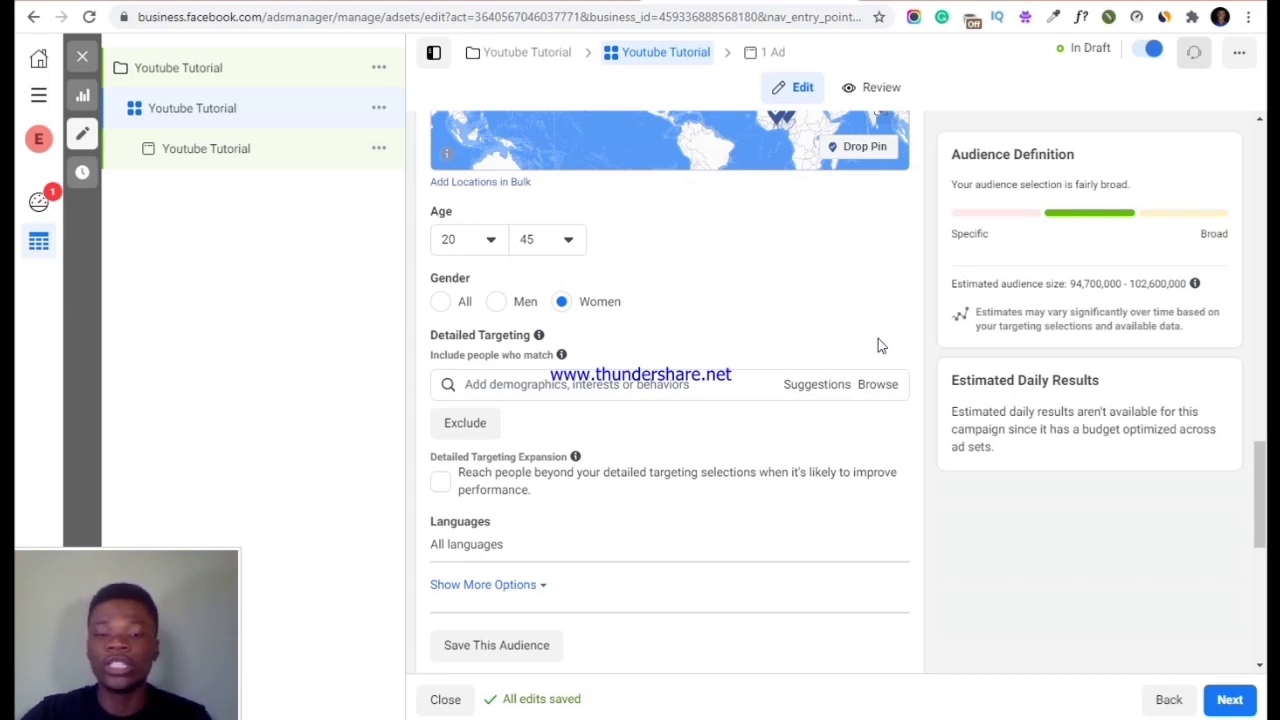
click(590, 385)
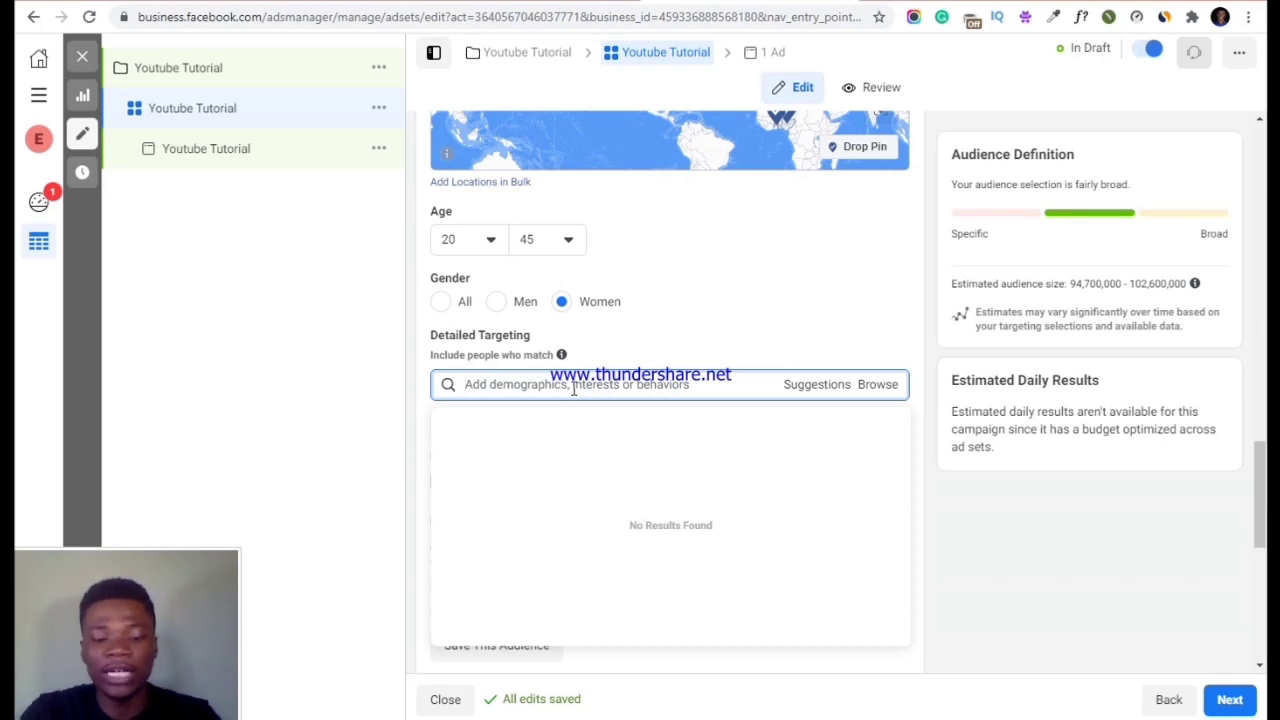
text(F)
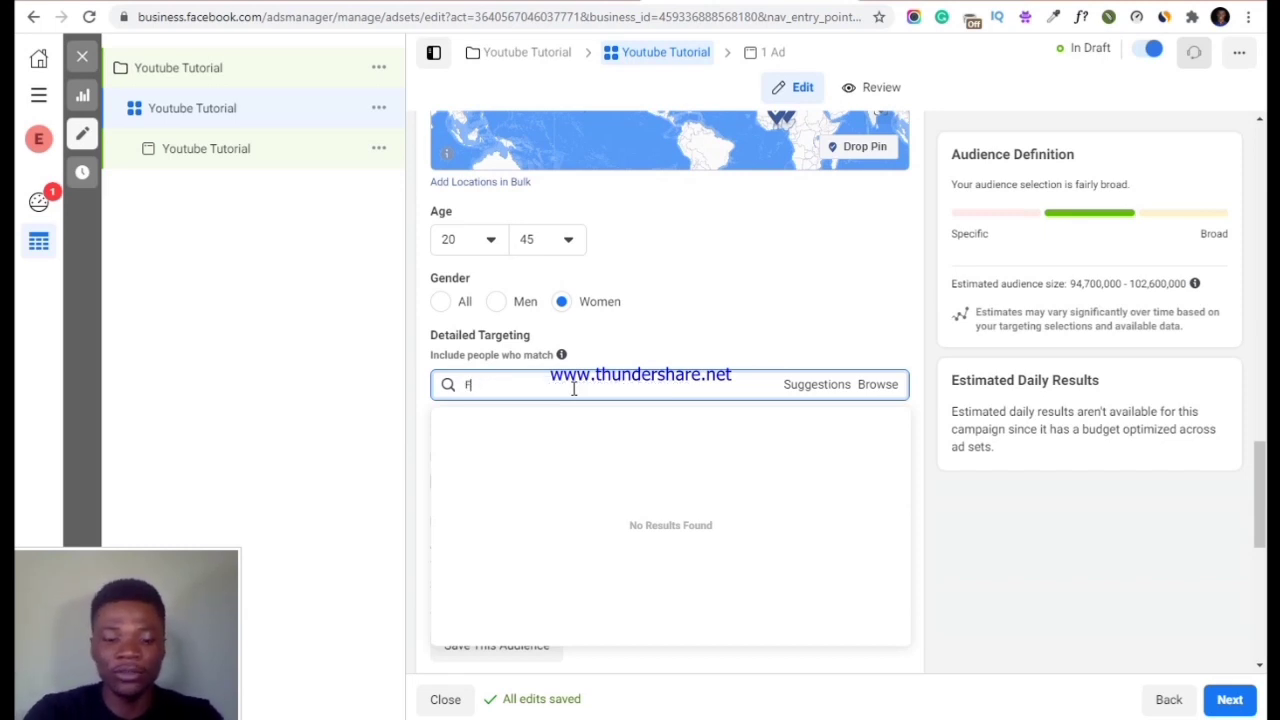
text(ashion)
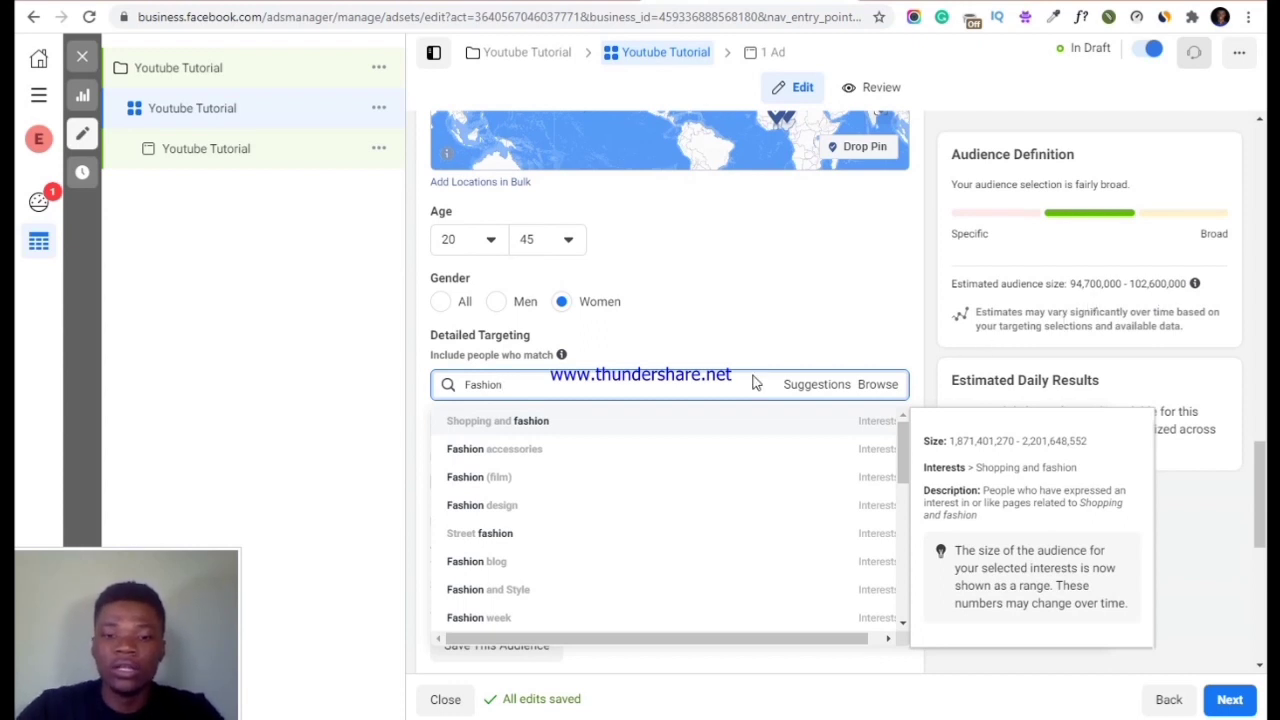
click(619, 423)
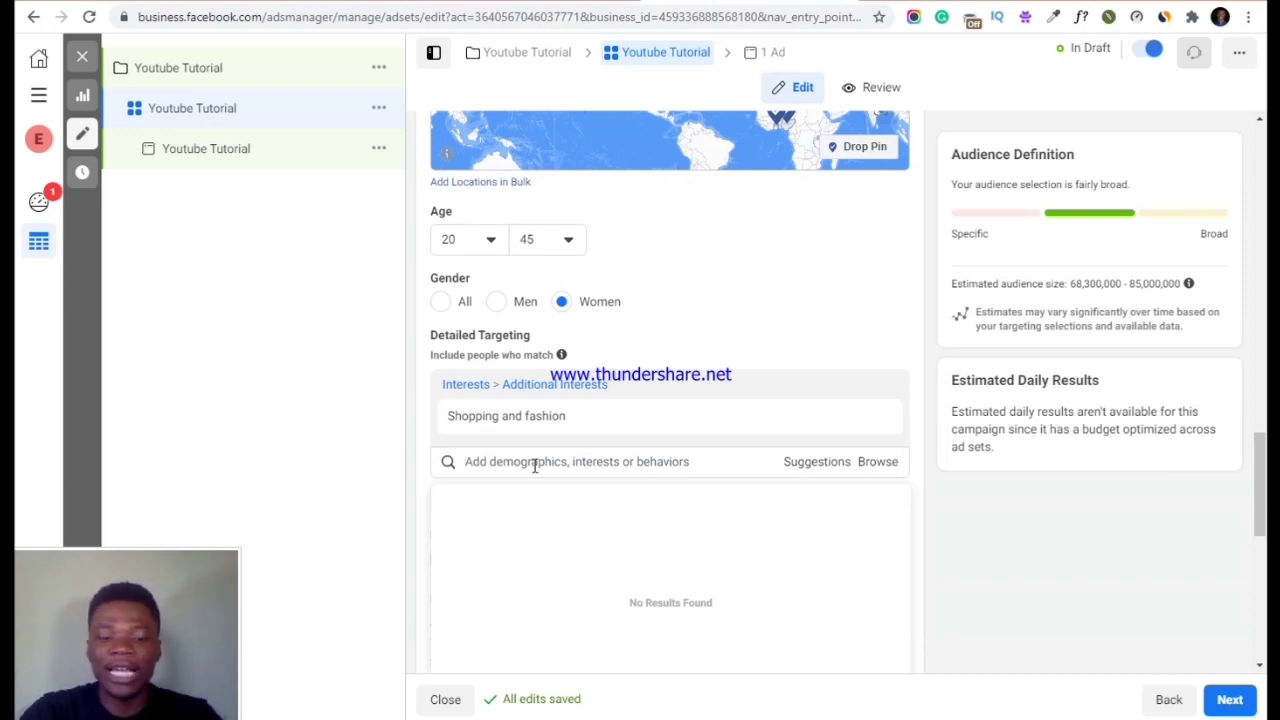
text(CEO)
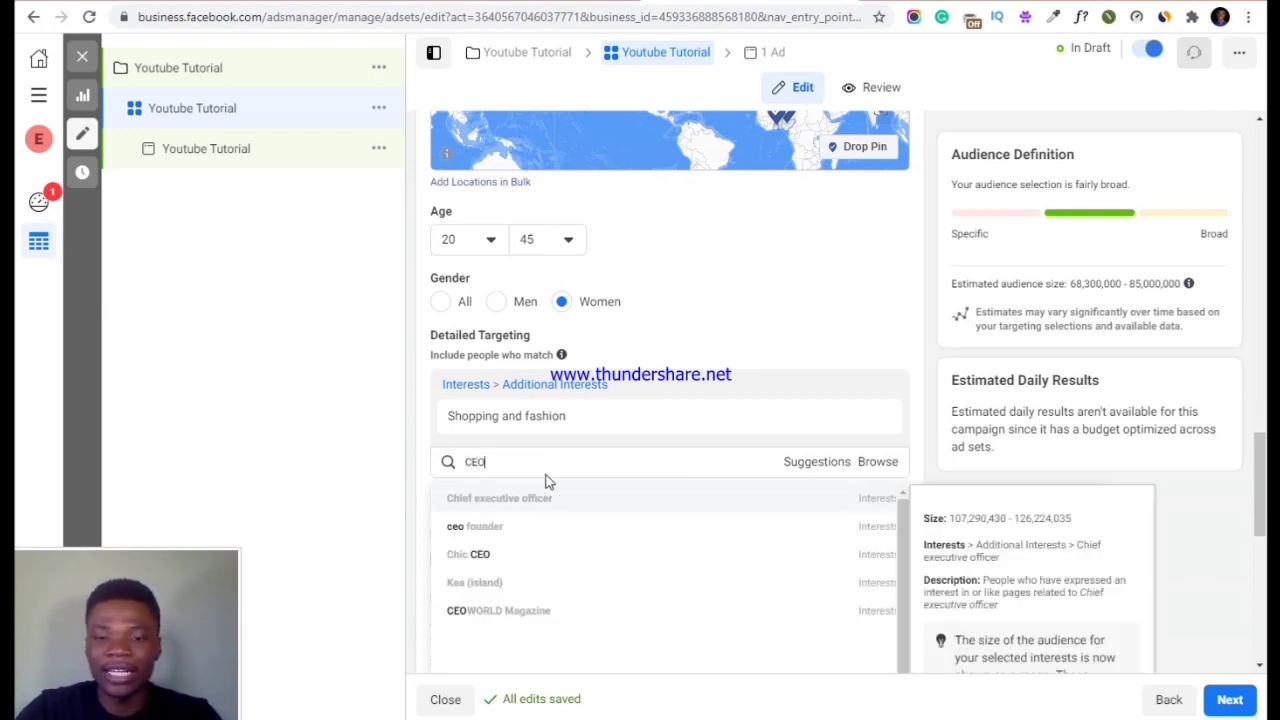
key(BackSpace)
key(BackSpace)
key(BackSpace)
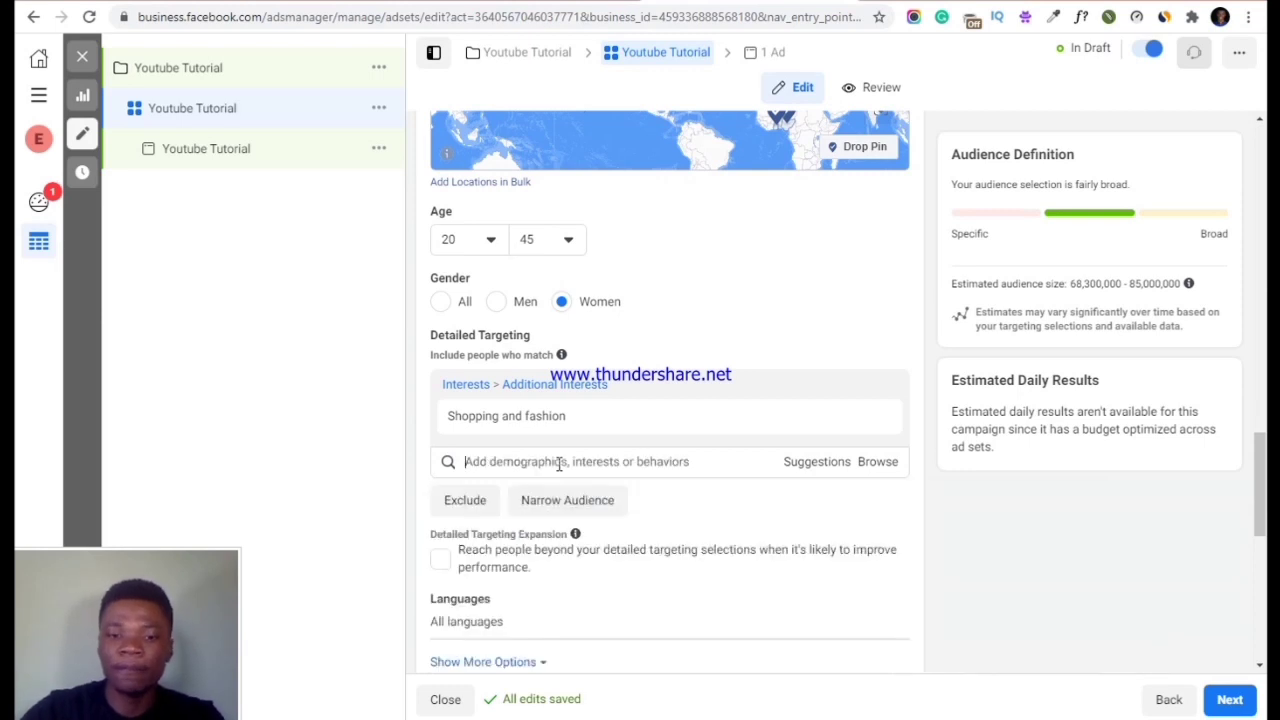
Add the suggested detailed targeting options Shopping, Online shopping and Engaged Shoppers to the people included in the audience
click(823, 464)
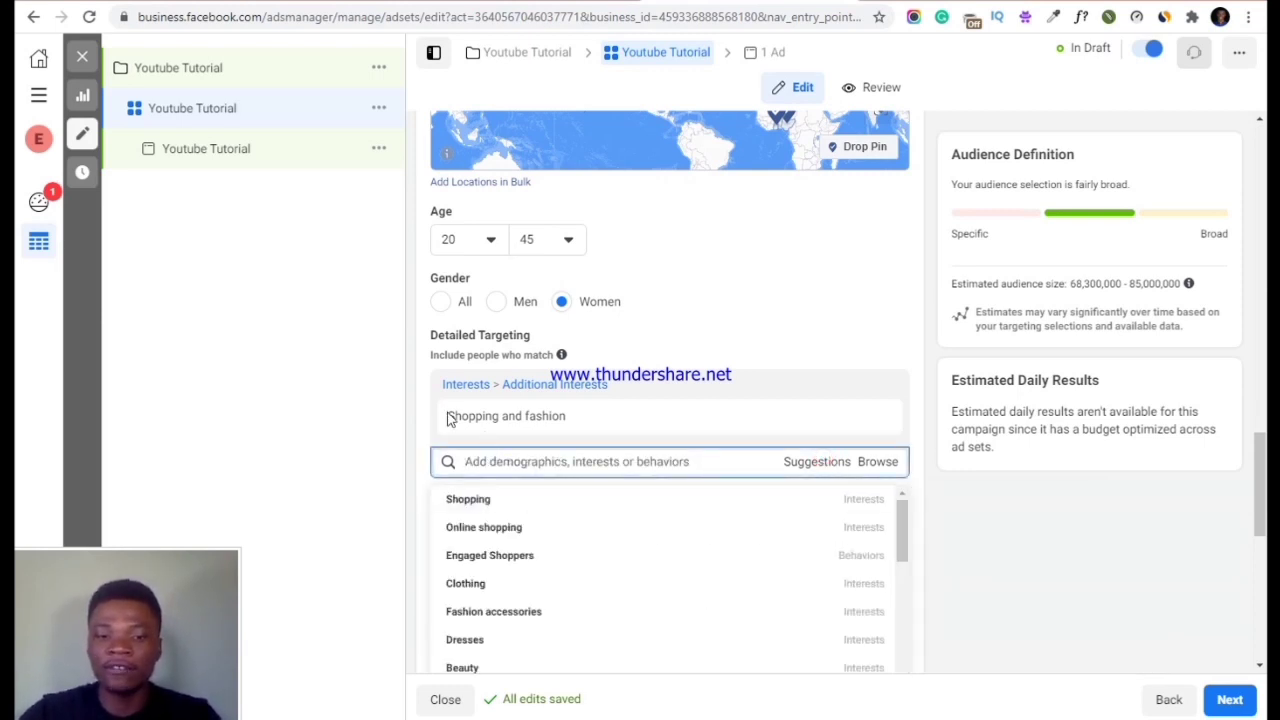
mouse_move(497, 428)
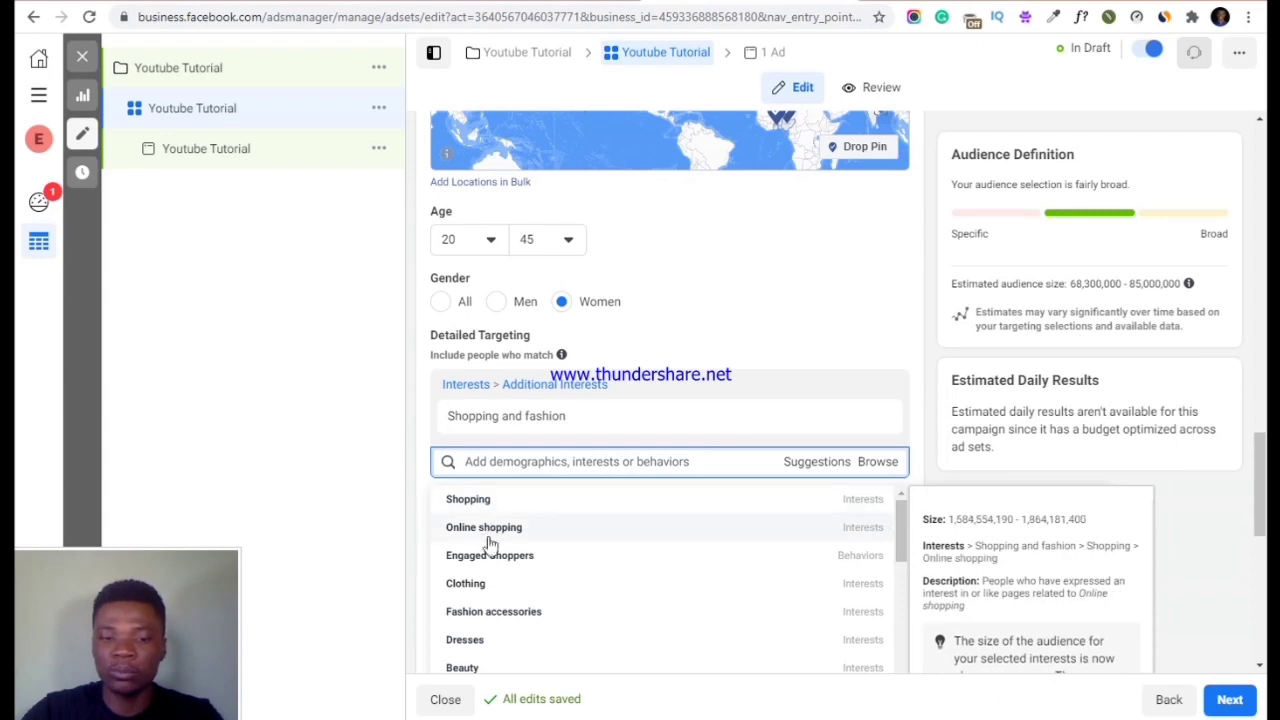
scroll(490, 543, down, 2)
scroll(480, 591, up, 2)
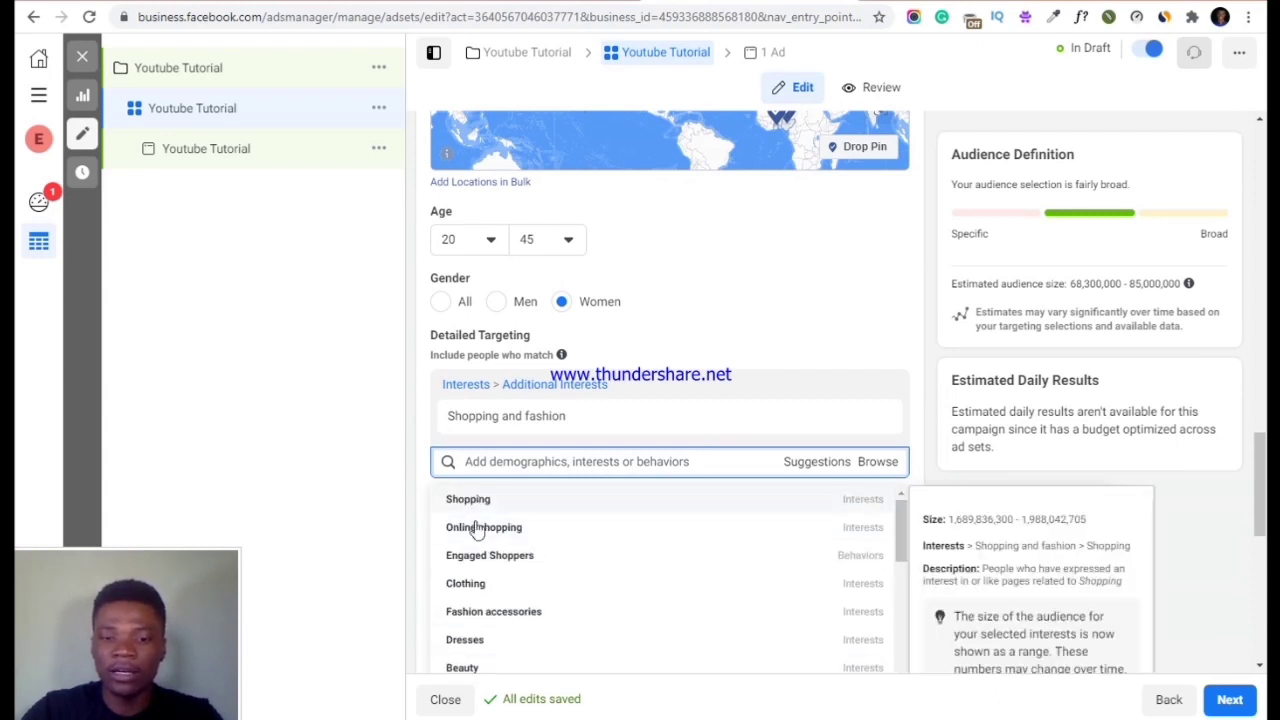
scroll(510, 590, down, 3)
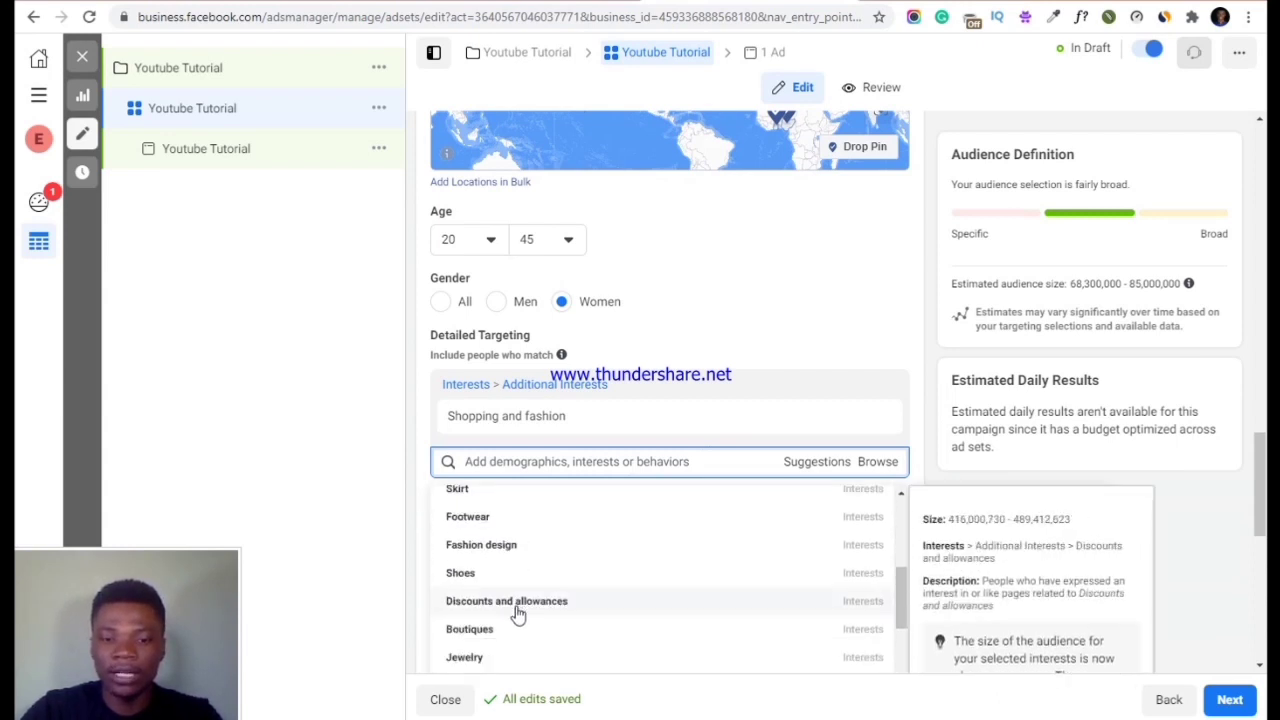
scroll(510, 605, up, 3)
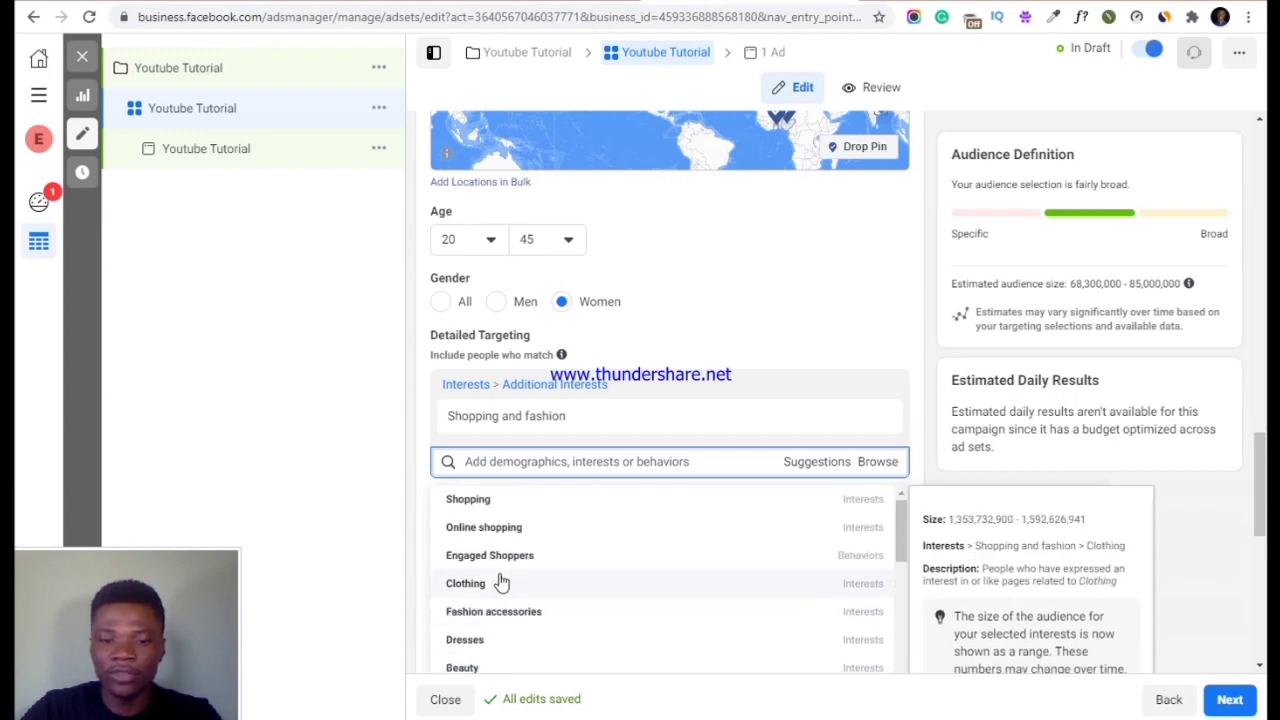
scroll(502, 583, up, 2)
scroll(500, 586, down, 5)
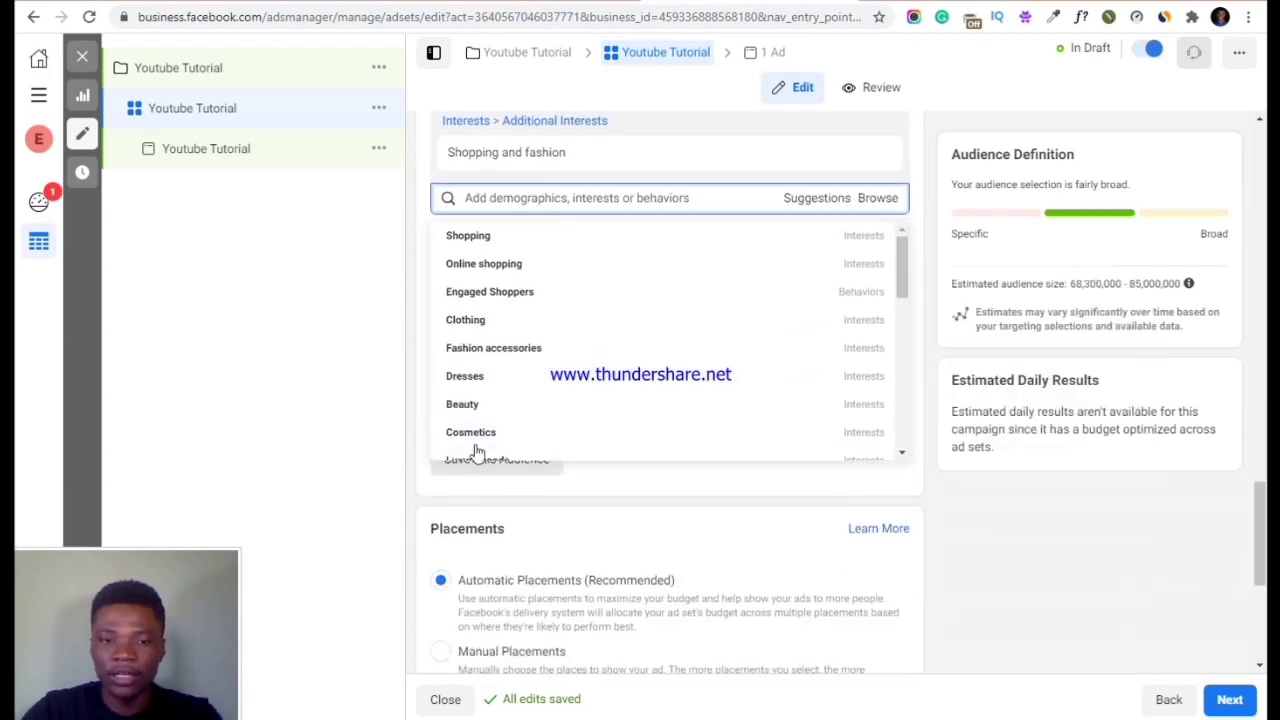
scroll(489, 297, down, 2)
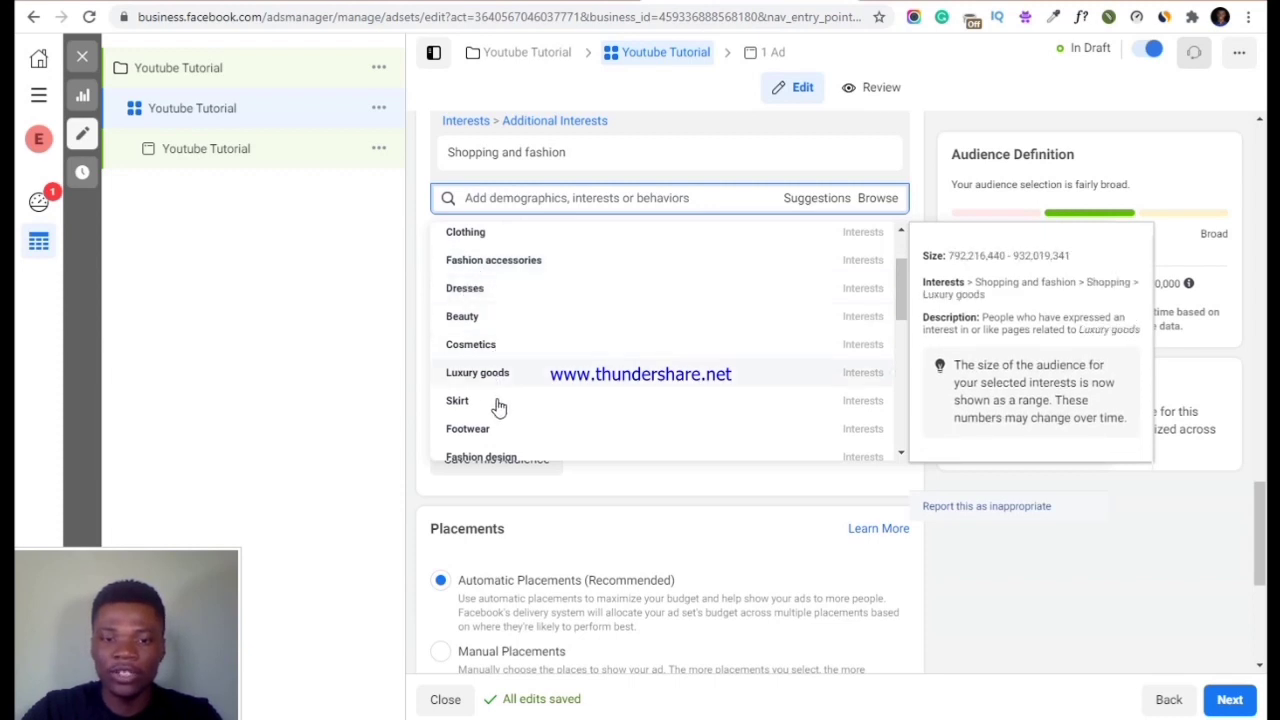
scroll(492, 340, up, 2)
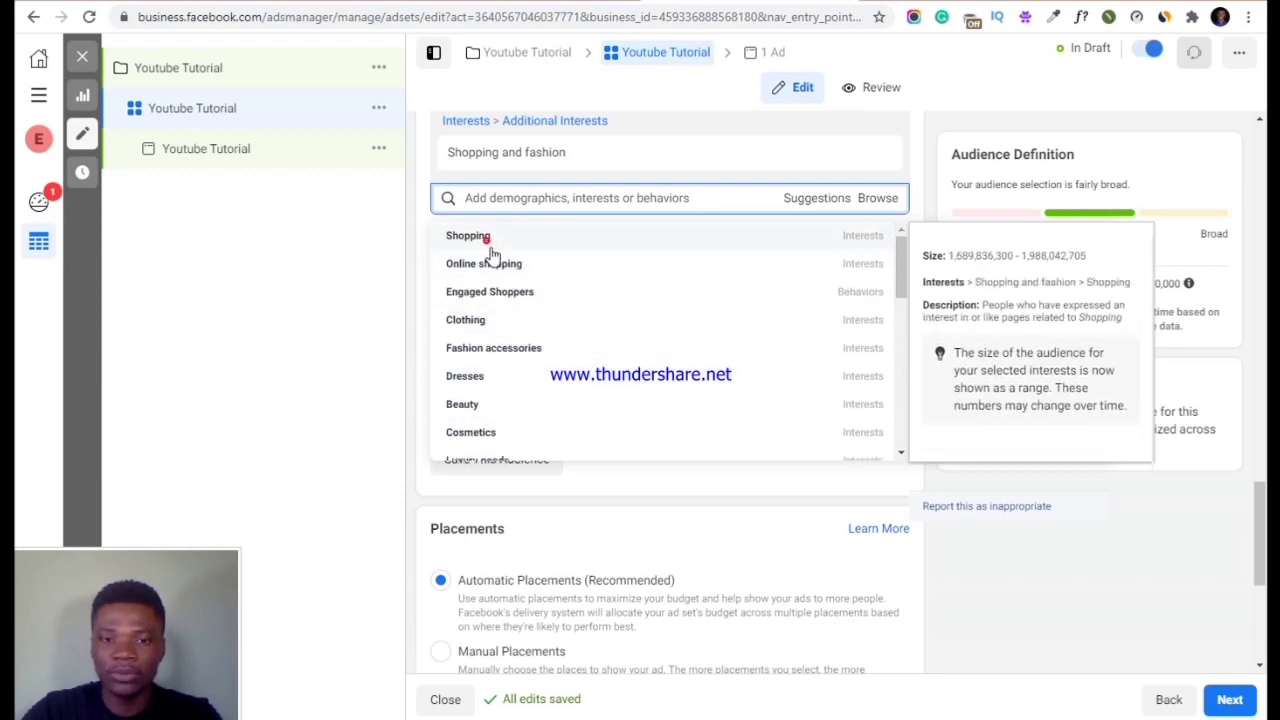
click(489, 247)
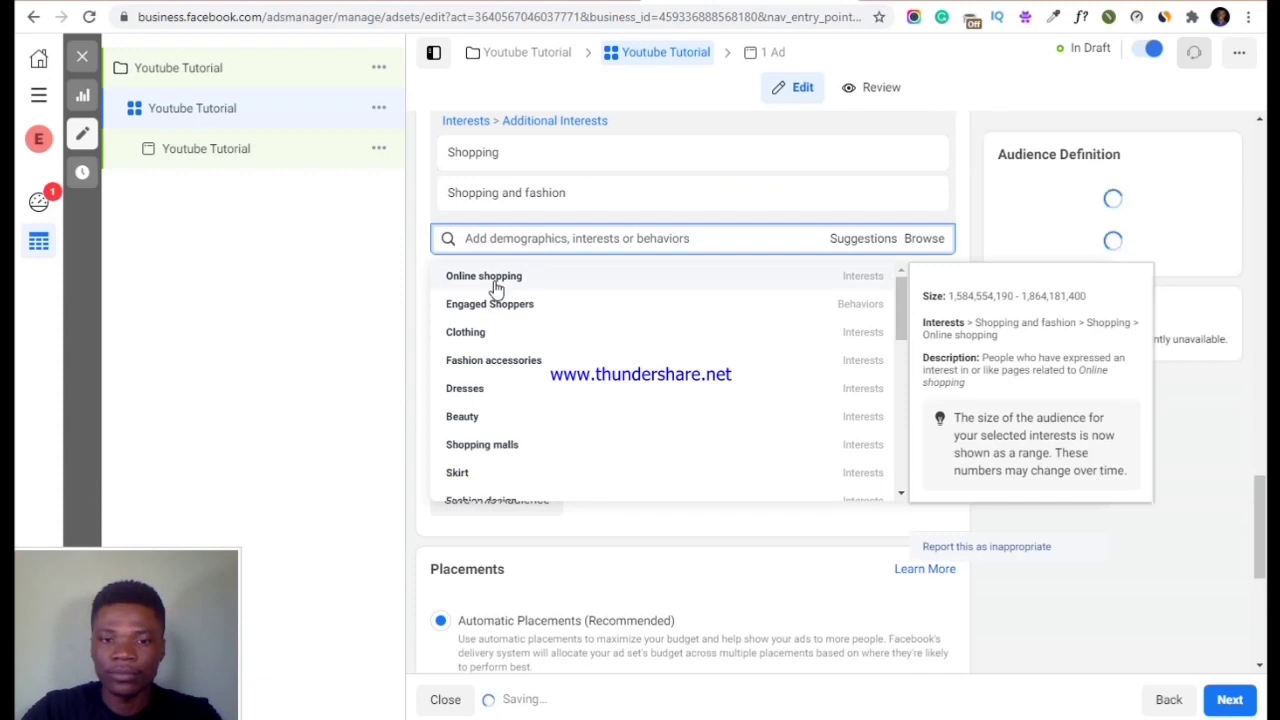
click(494, 281)
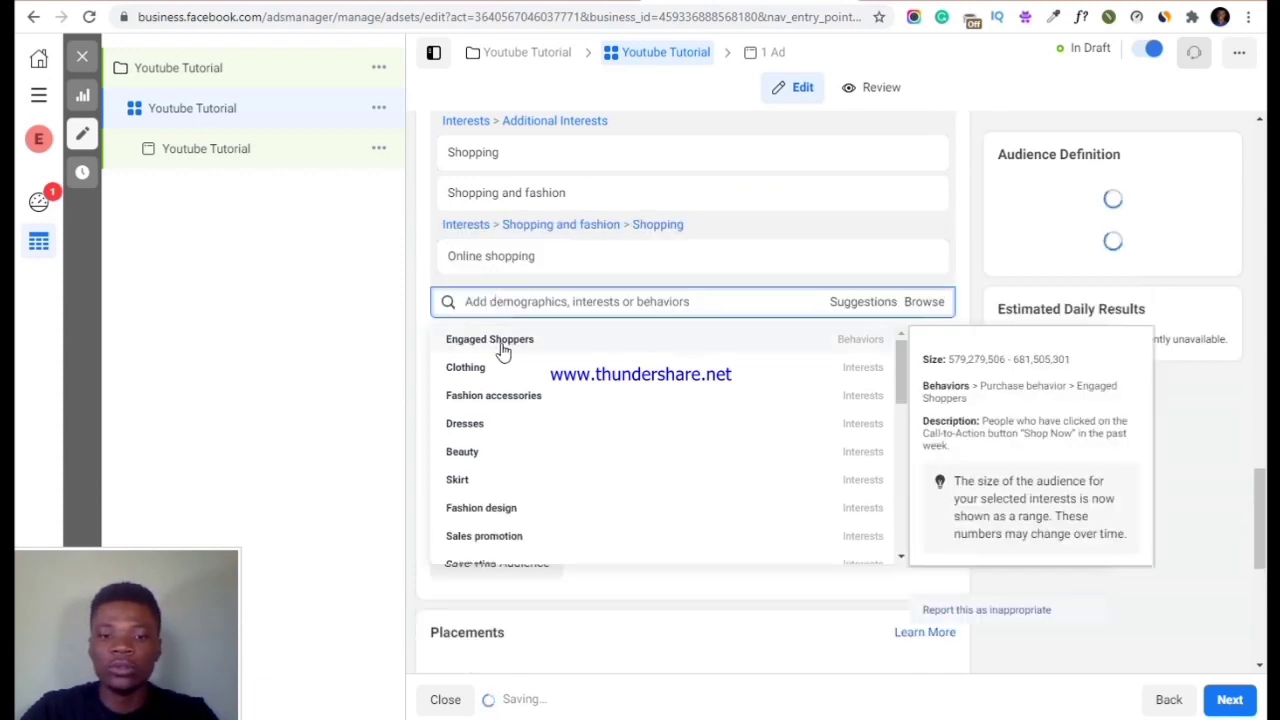
click(500, 343)
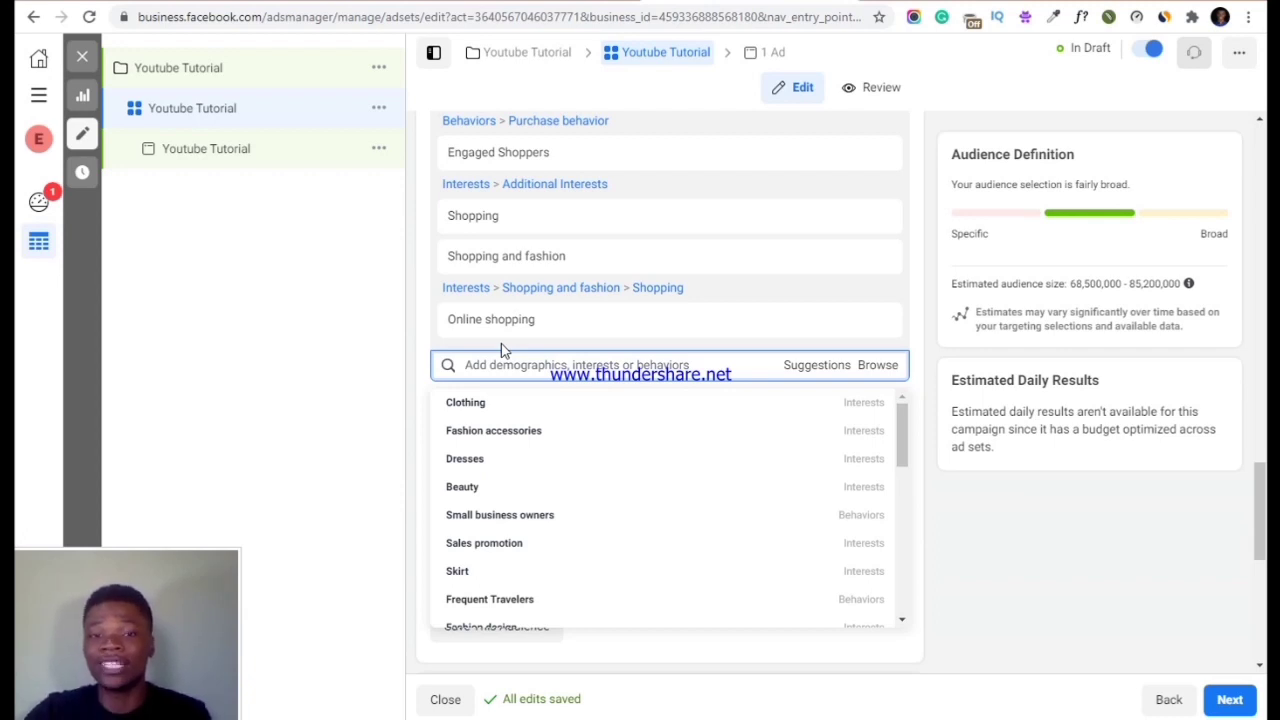
mouse_move(540, 318)
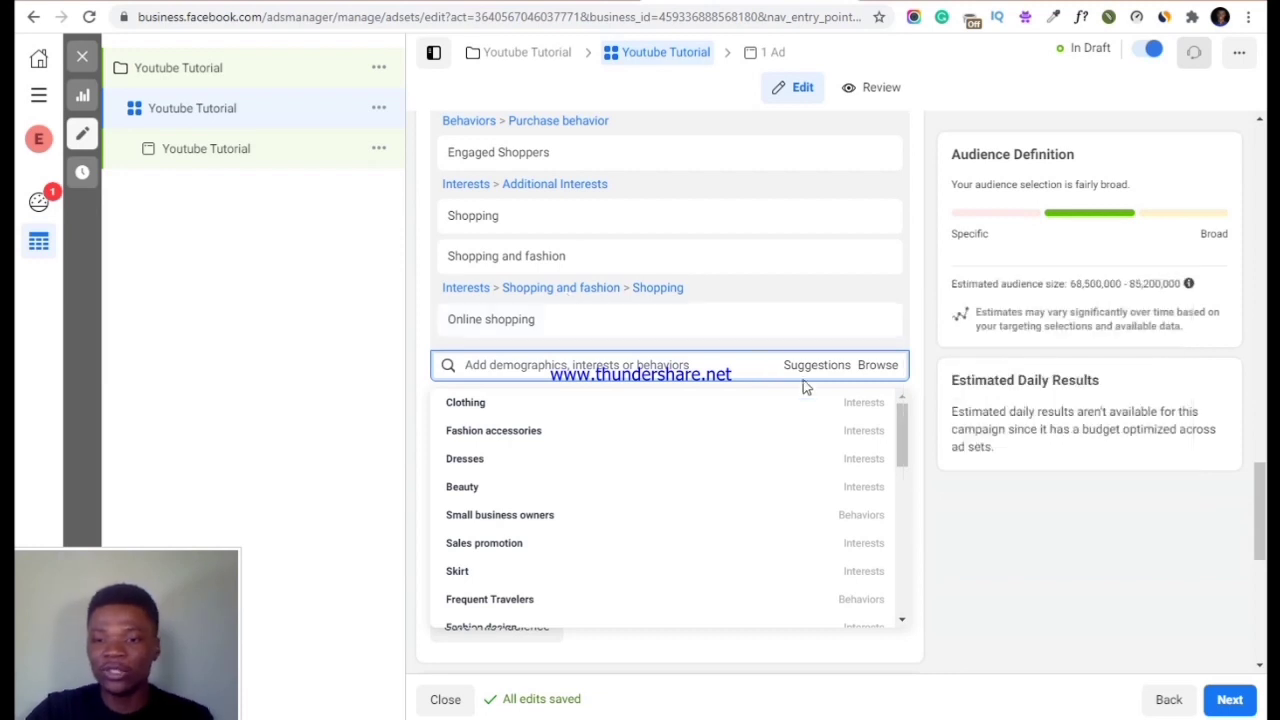
click(932, 342)
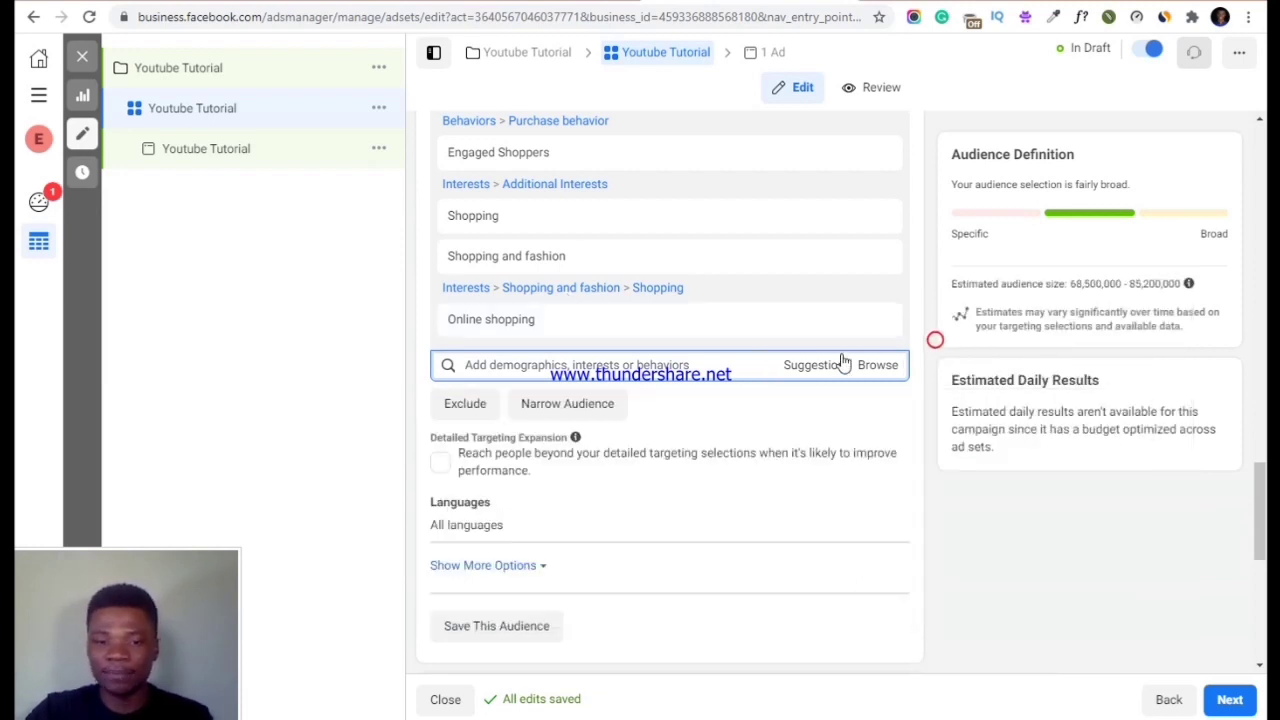
Exclude people who match the interest Small business from the audience, searching the exclusions for "small"
scroll(843, 363, down, 1)
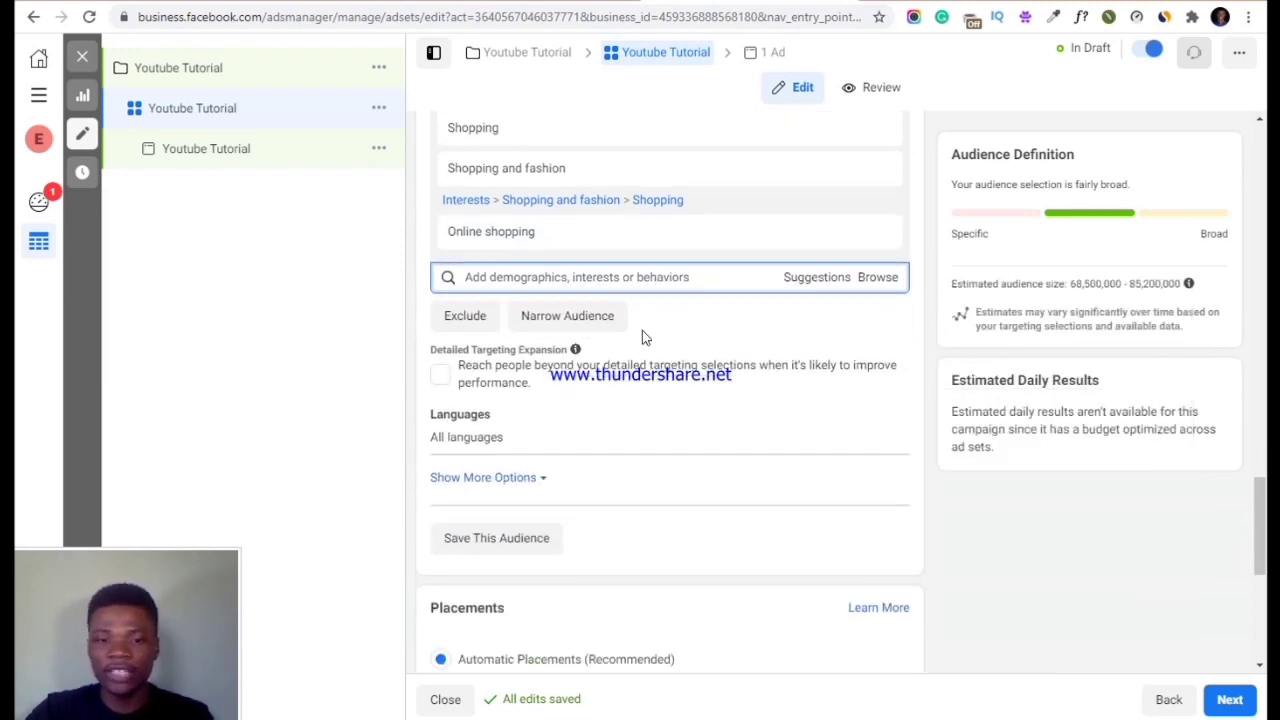
click(466, 318)
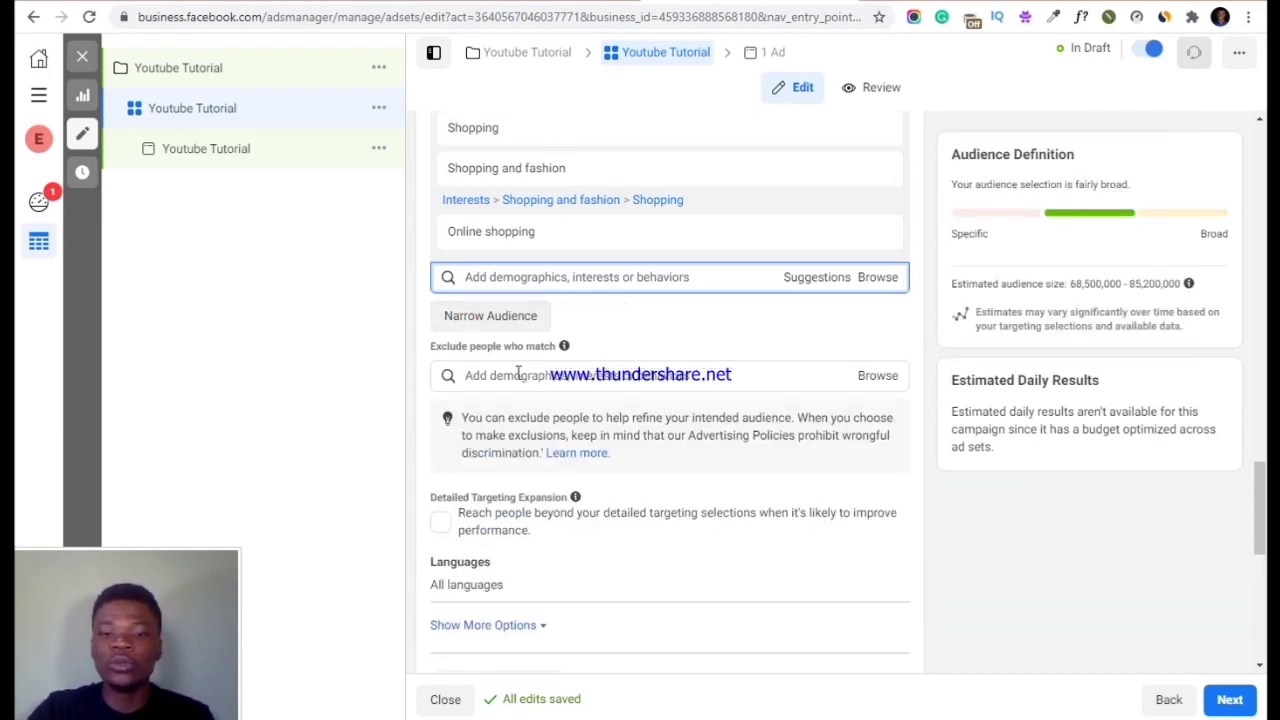
click(517, 374)
text(small)
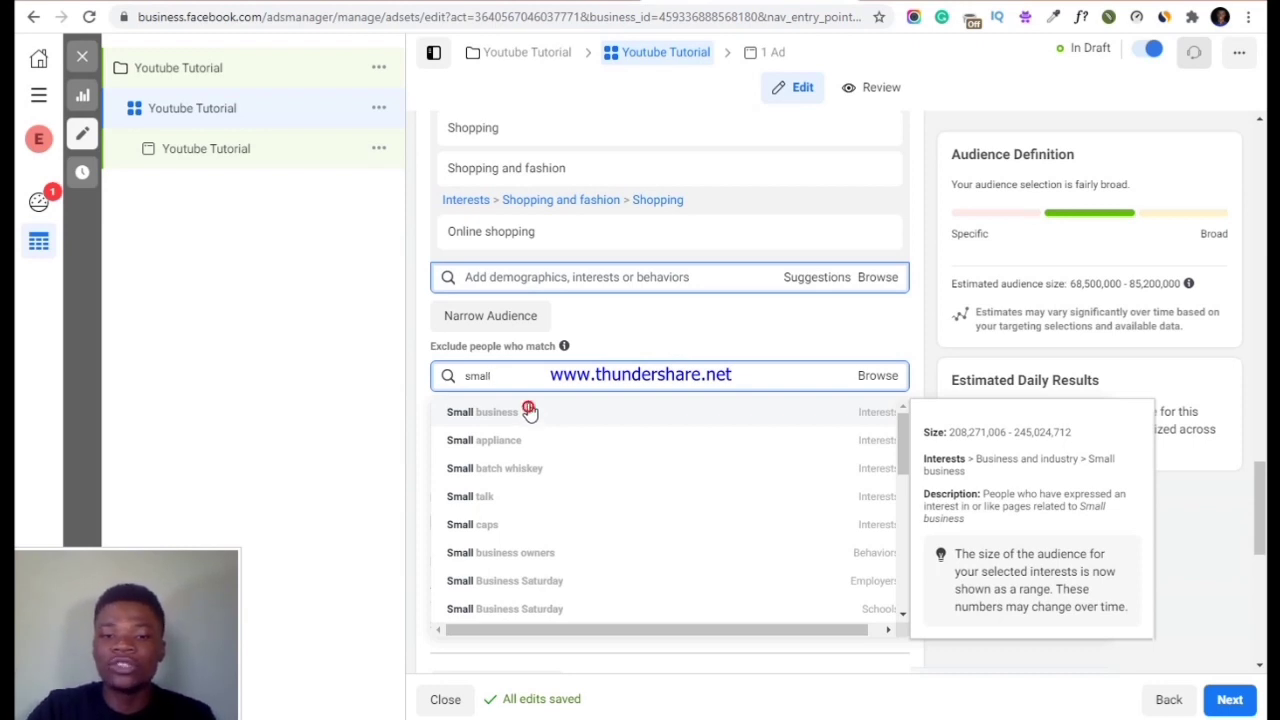
click(529, 410)
scroll(552, 350, up, 3)
scroll(548, 340, up, 2)
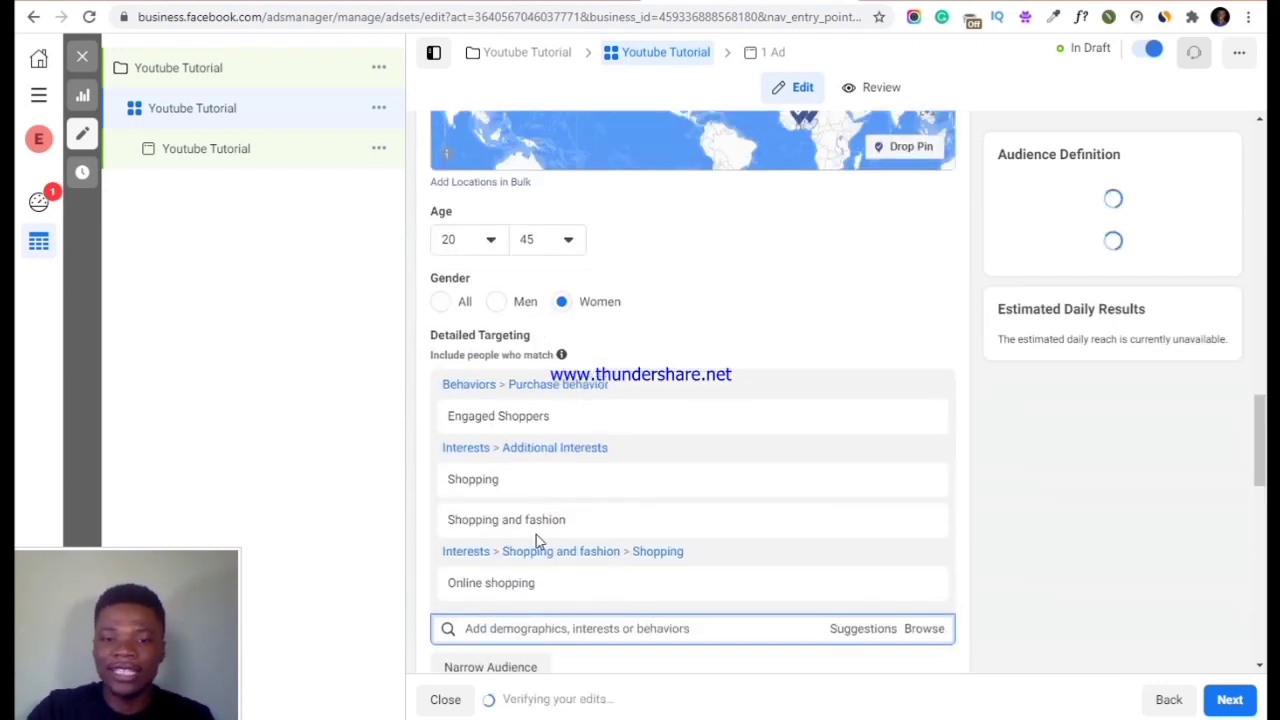
scroll(548, 544, down, 4)
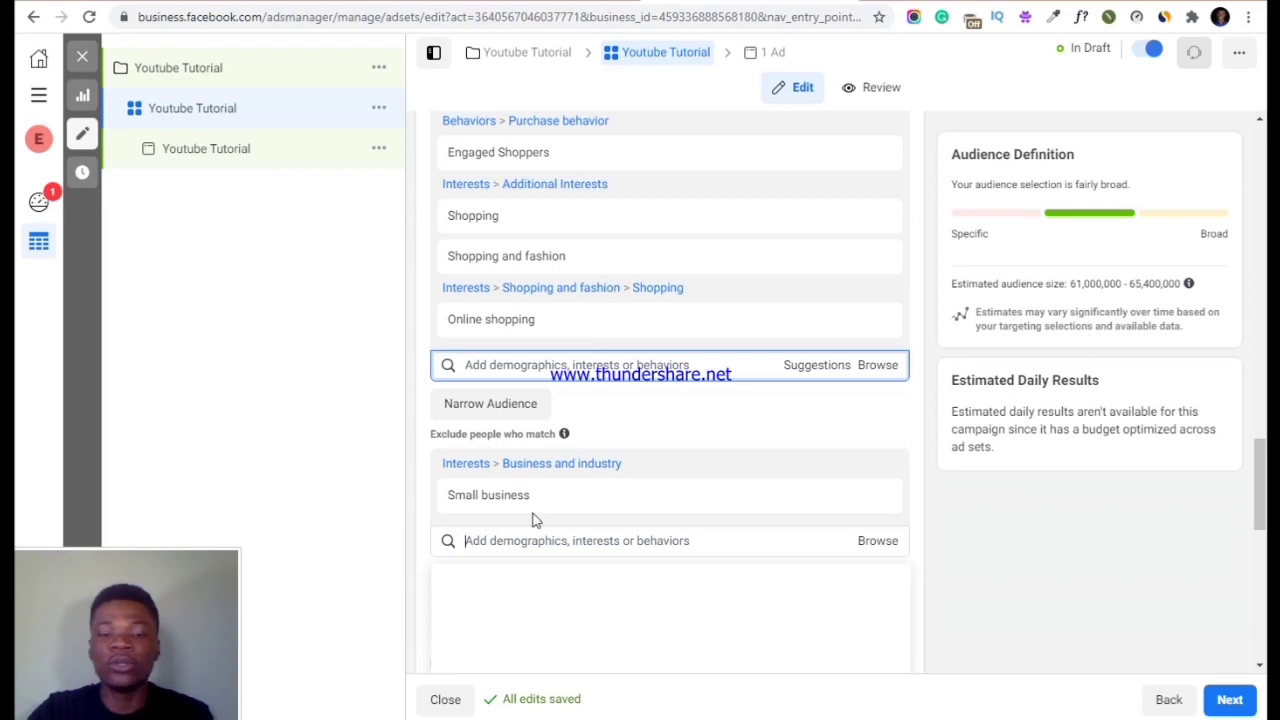
mouse_move(535, 519)
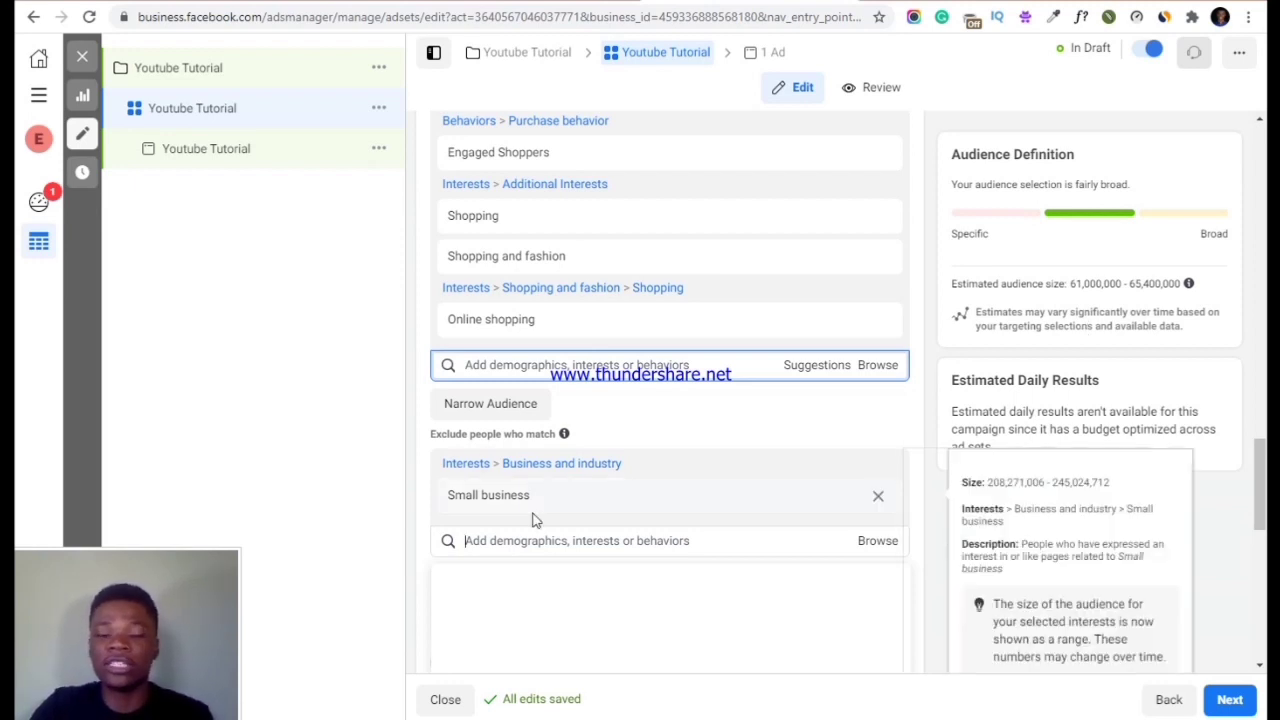
Narrow the audience to people who must also match the interest Diamond
click(489, 408)
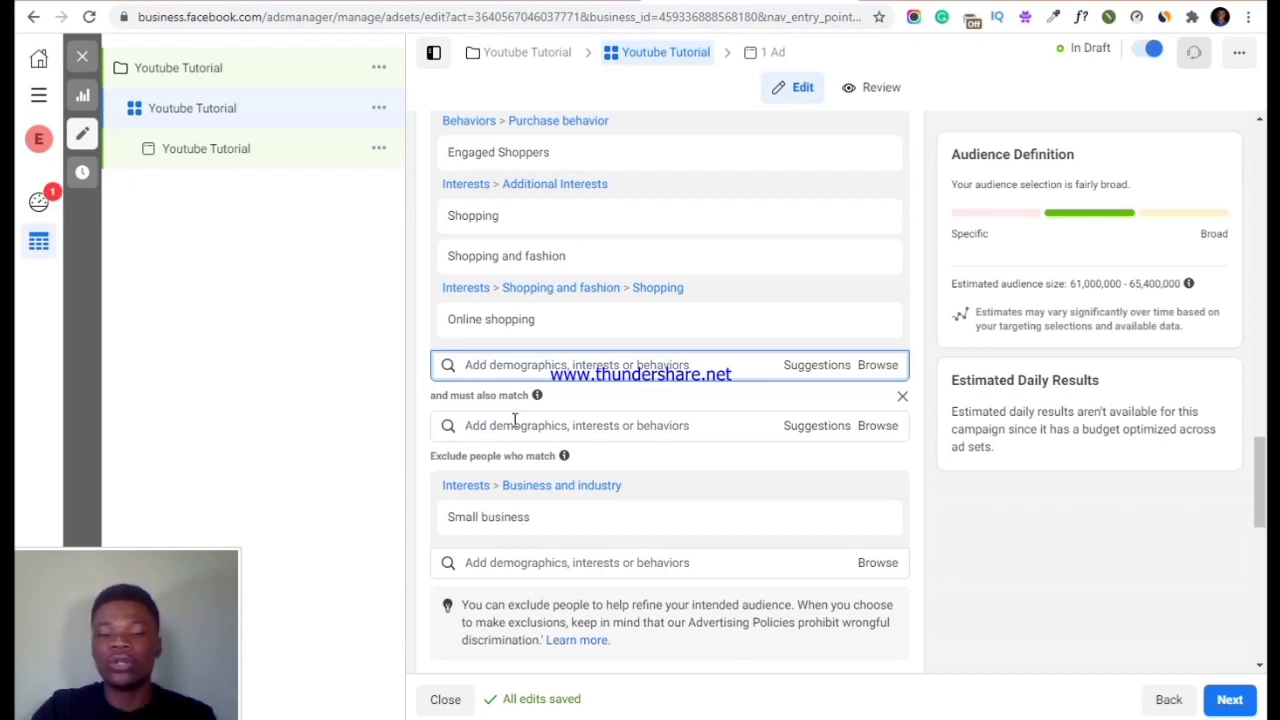
click(514, 419)
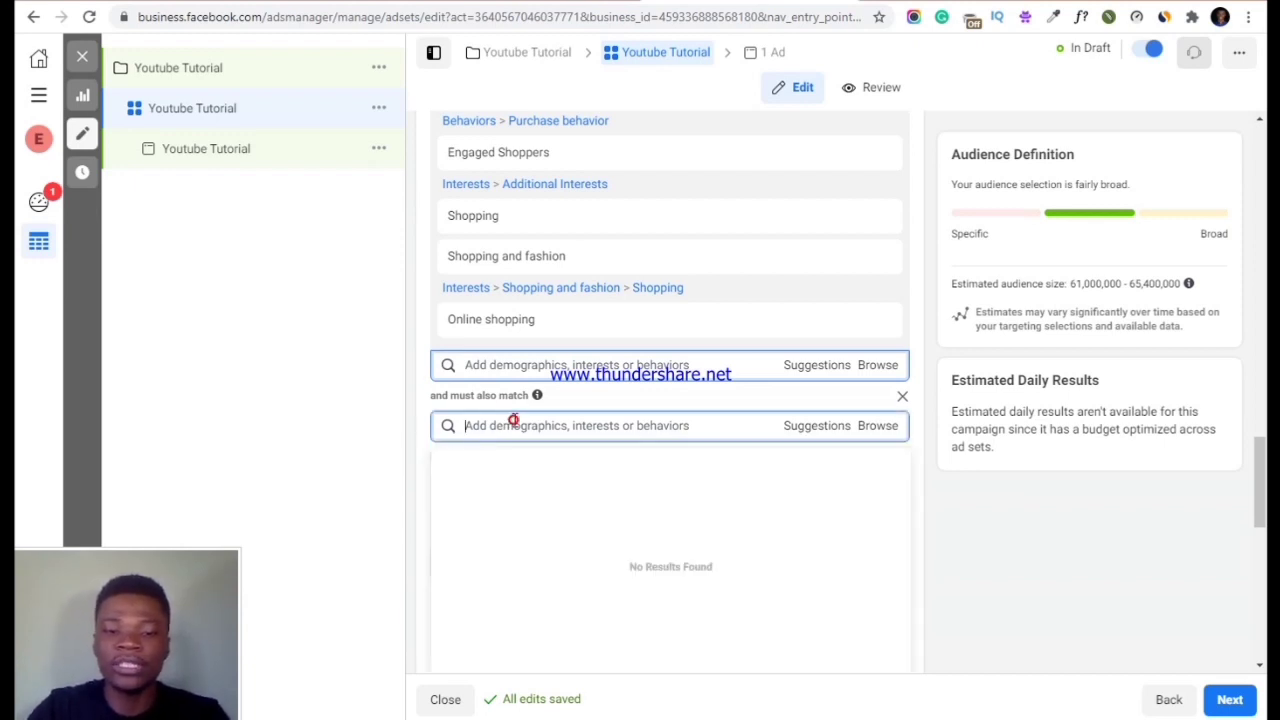
text(Dia)
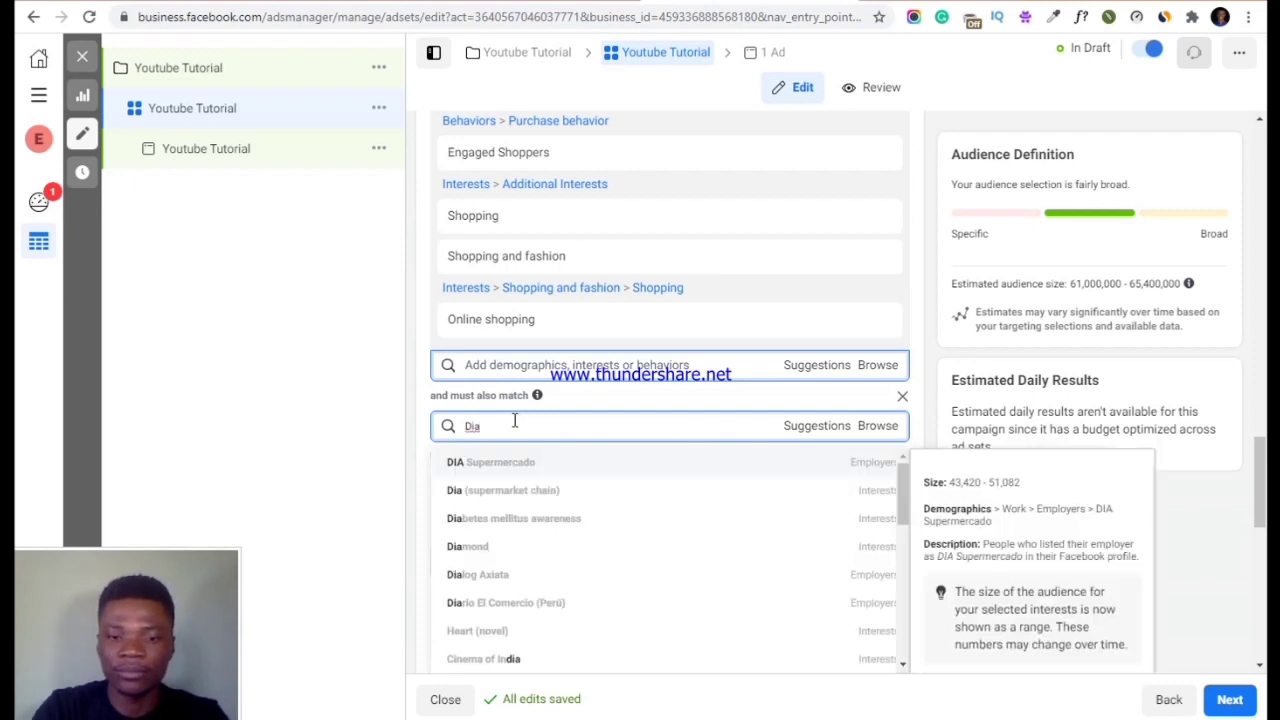
text(n)
key(BackSpace)
text(mond)
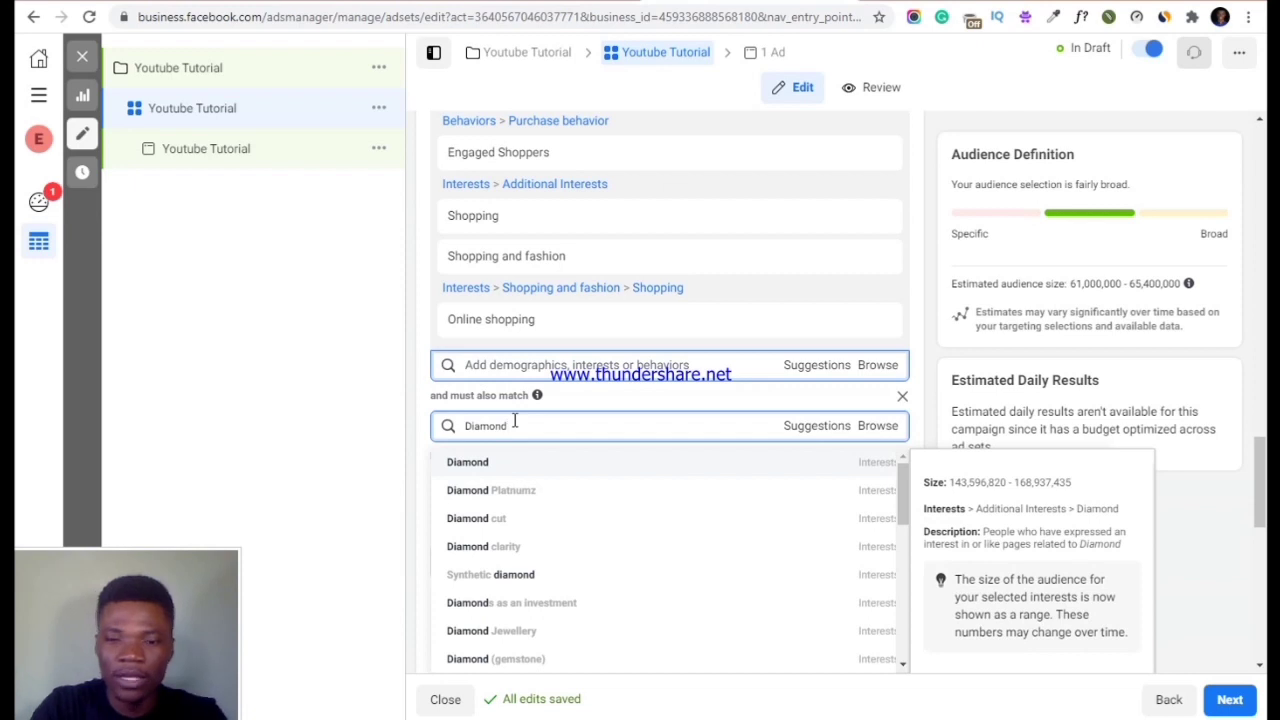
click(552, 464)
scroll(555, 432, up, 2)
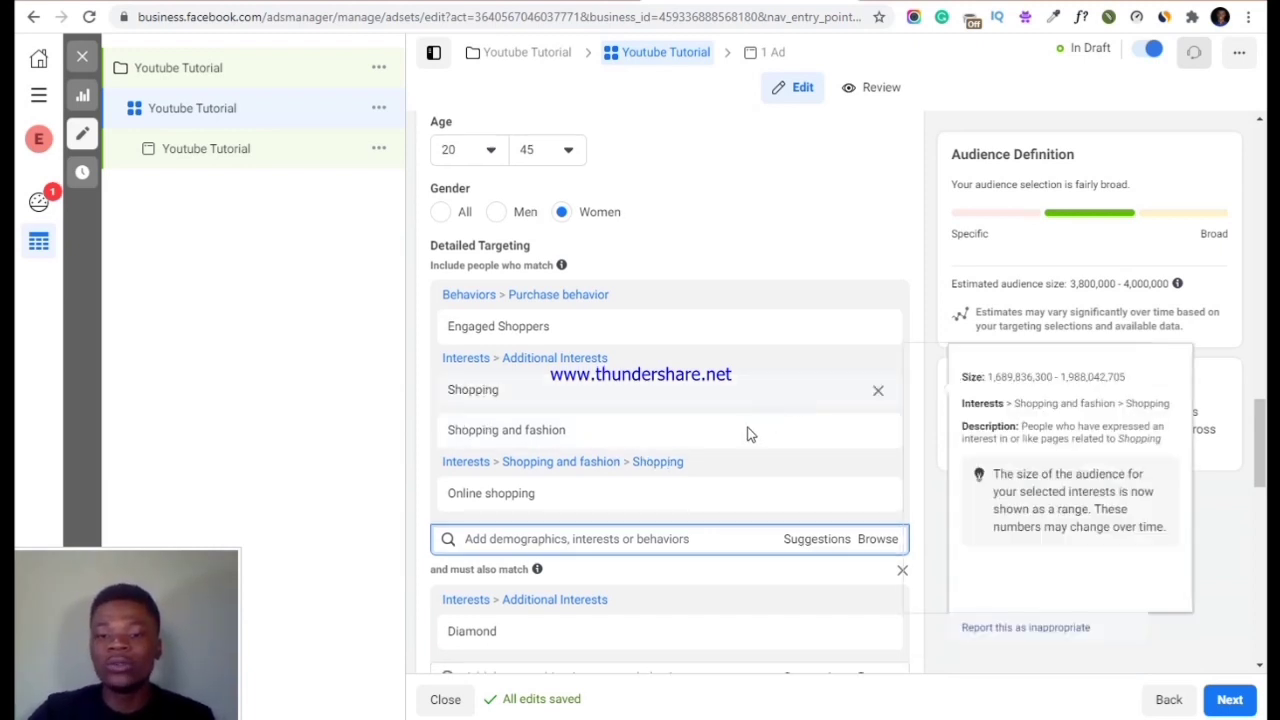
scroll(749, 434, down, 3)
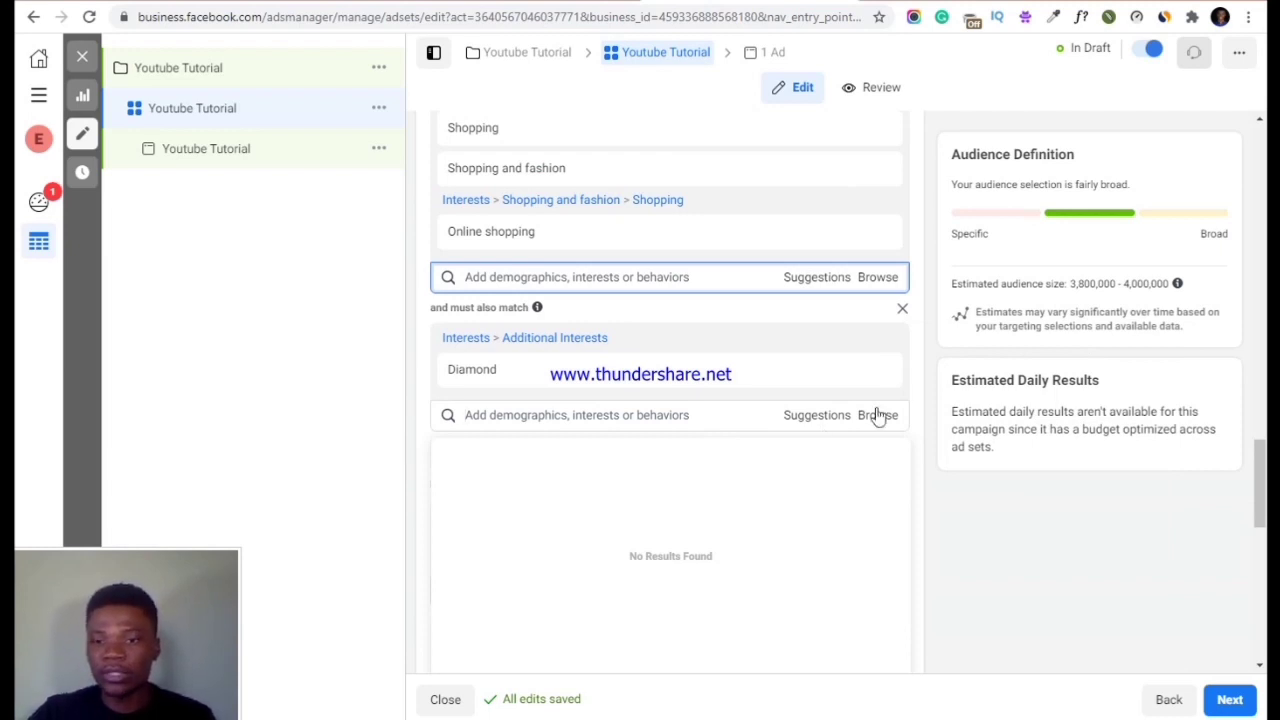
click(908, 377)
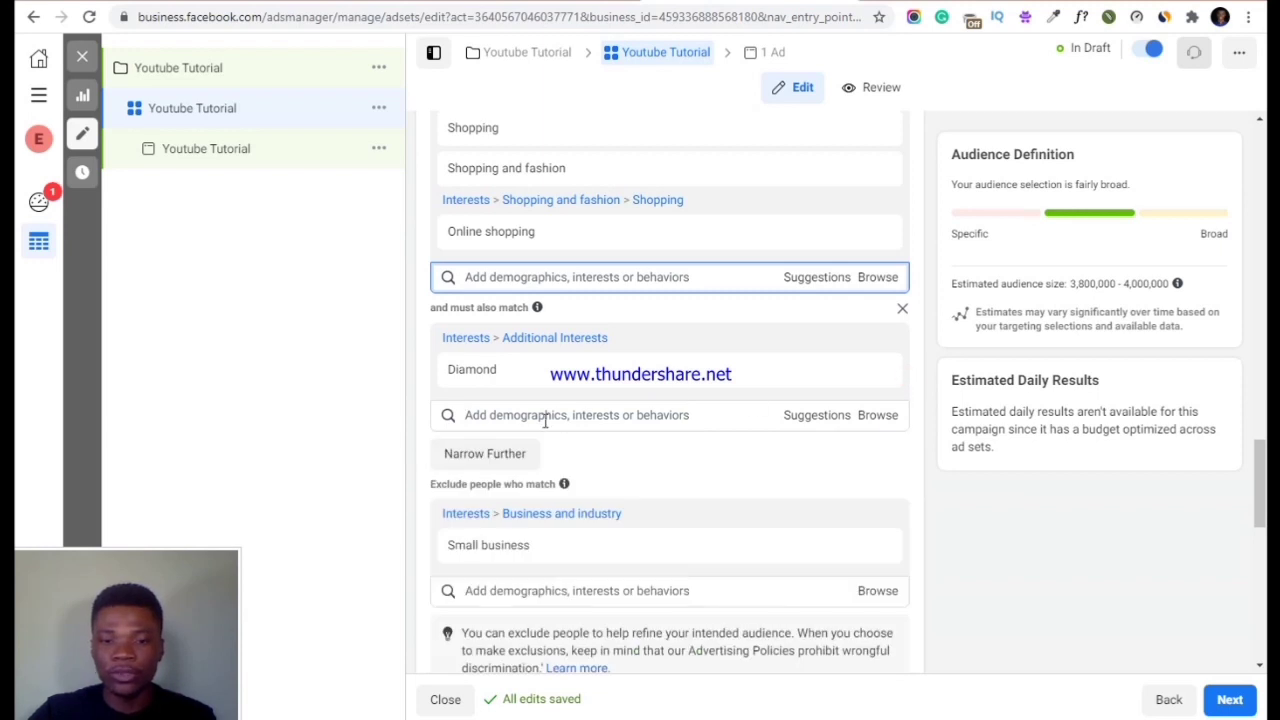
Enable Detailed Targeting Expansion for the audience and turn it off again
scroll(543, 417, down, 1)
scroll(507, 376, down, 3)
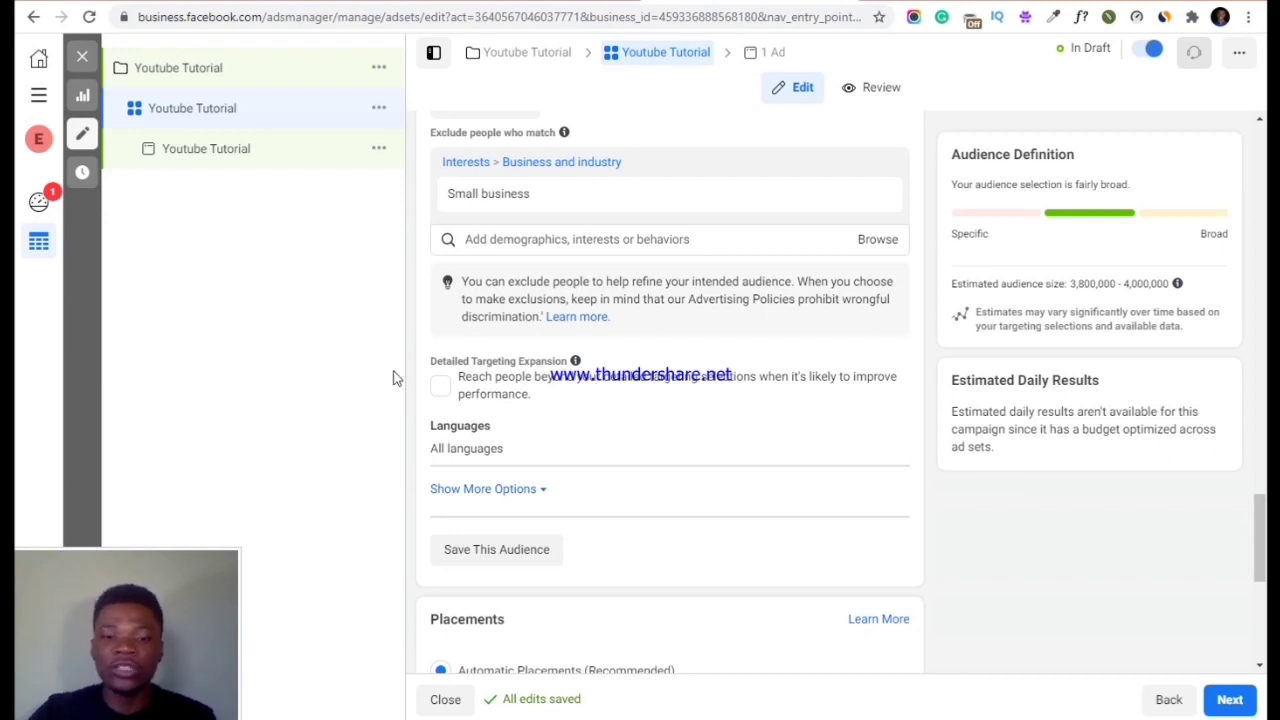
click(443, 387)
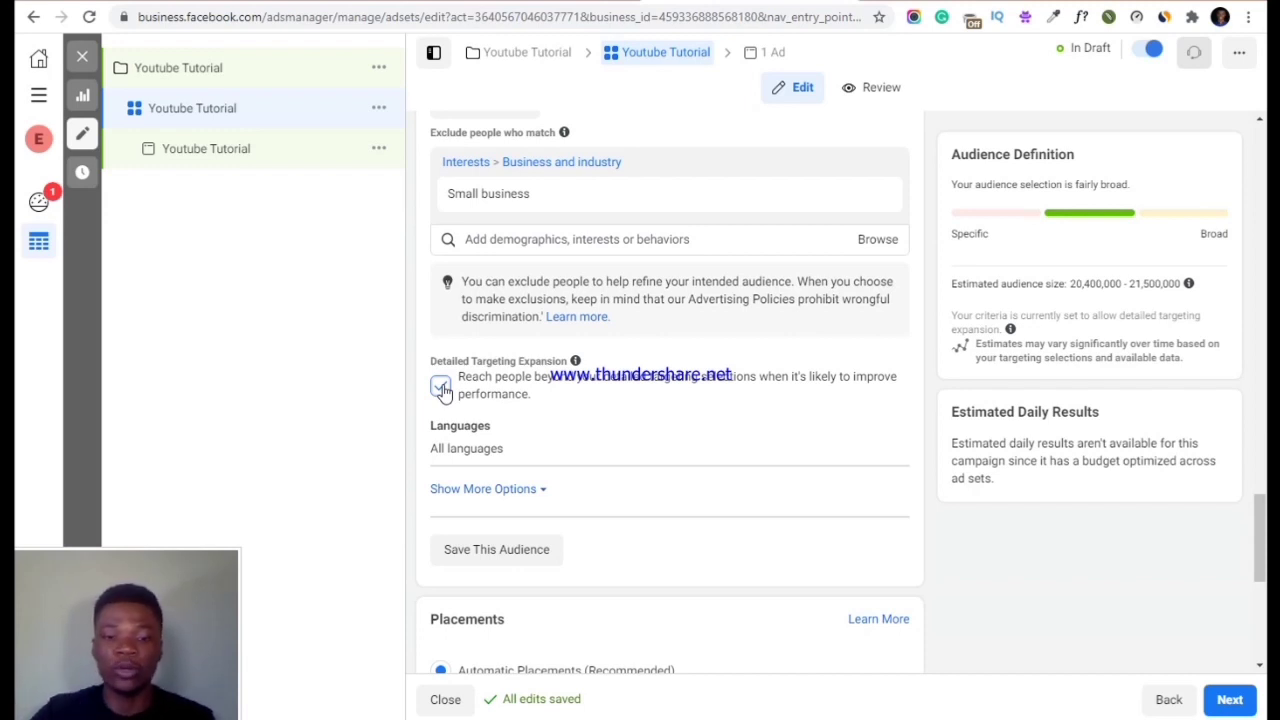
click(441, 387)
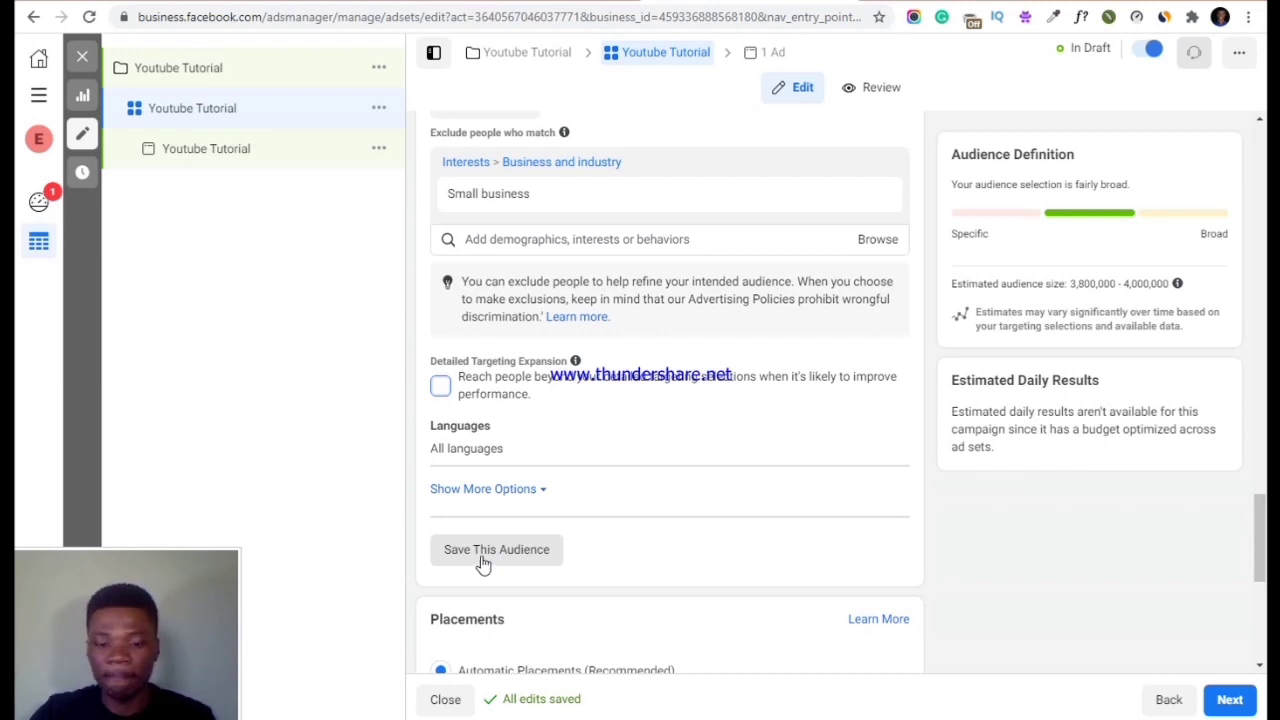
Switch the ad set to manual placements and deselect Audience Network, Messenger and Facebook, leaving Instagram as the only platform
scroll(472, 450, down, 3)
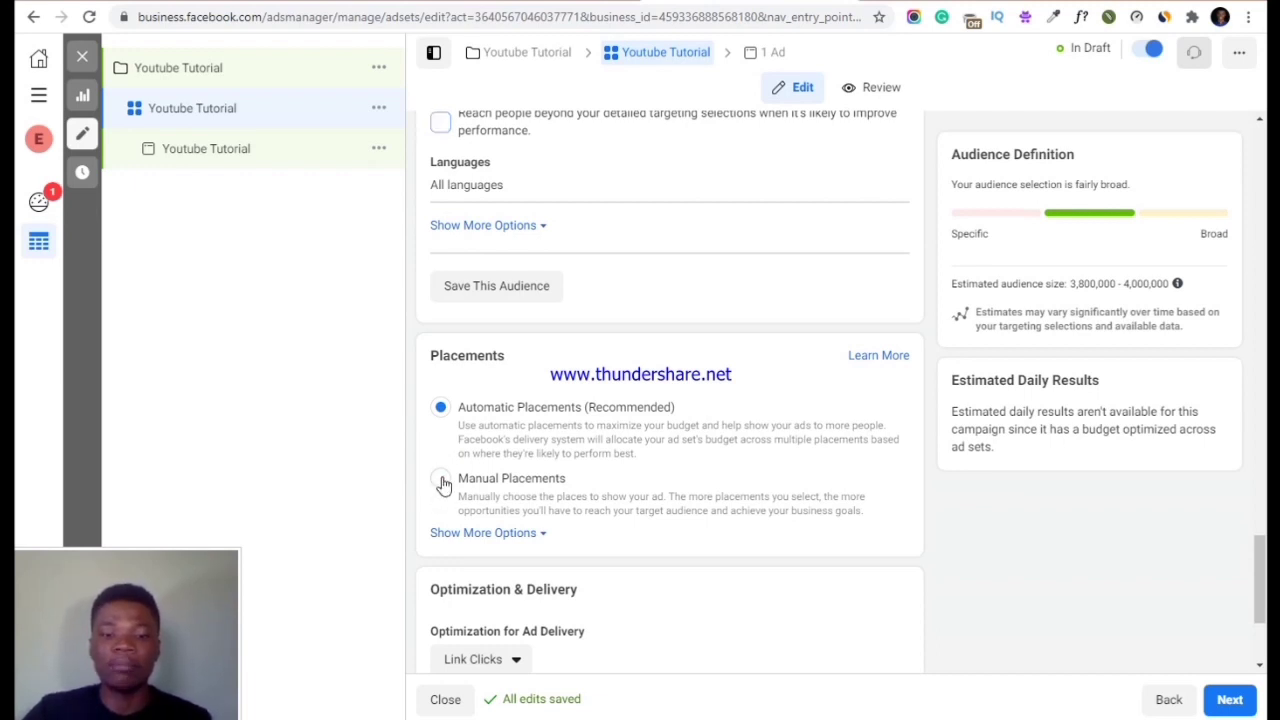
click(465, 481)
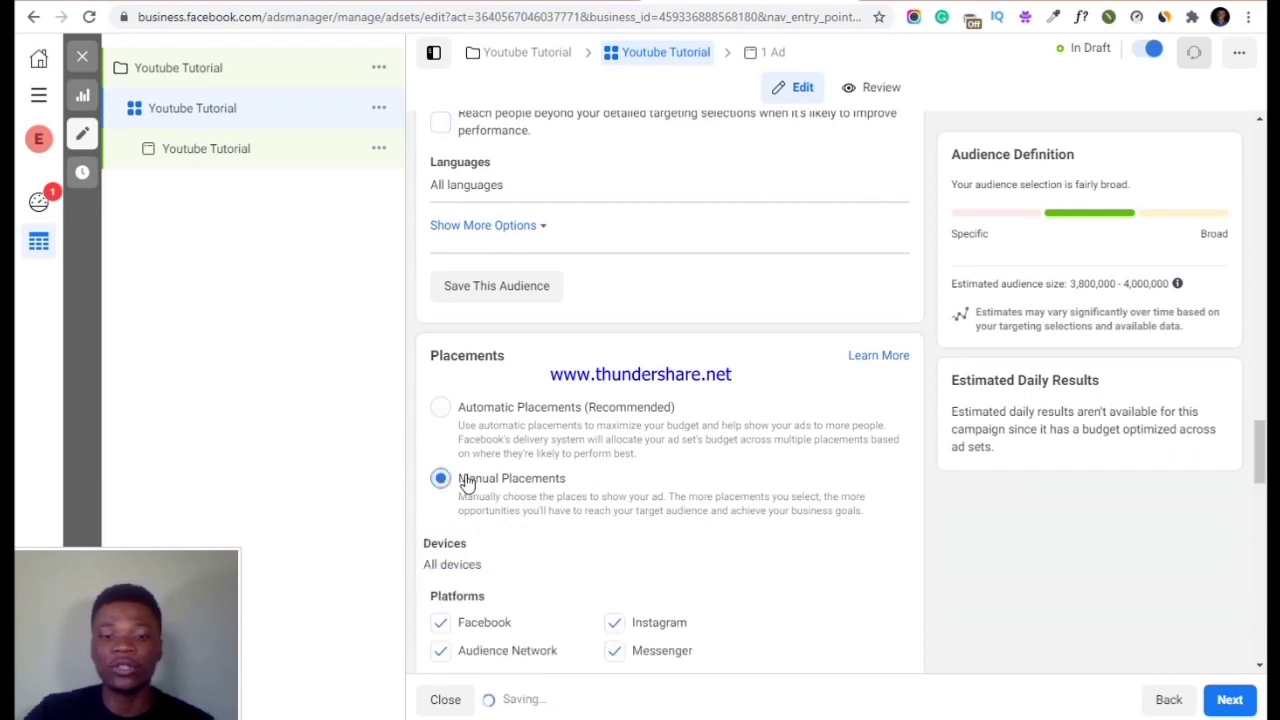
scroll(476, 490, down, 2)
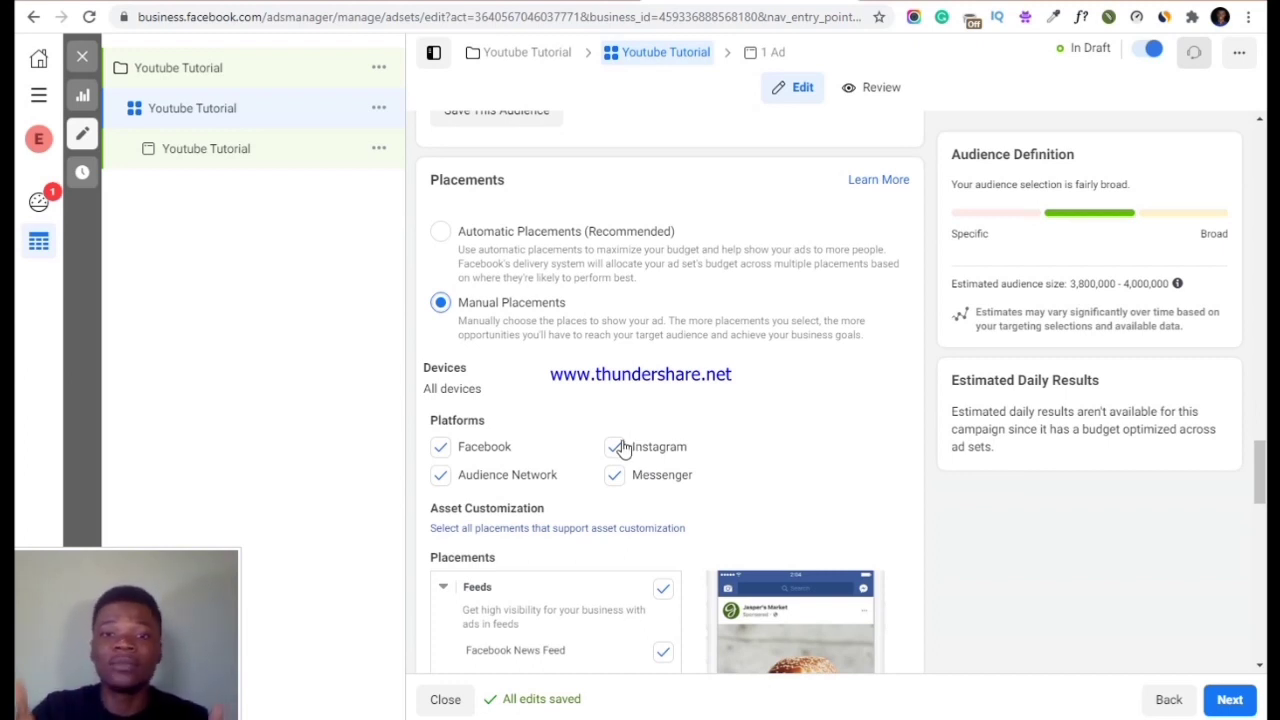
click(440, 476)
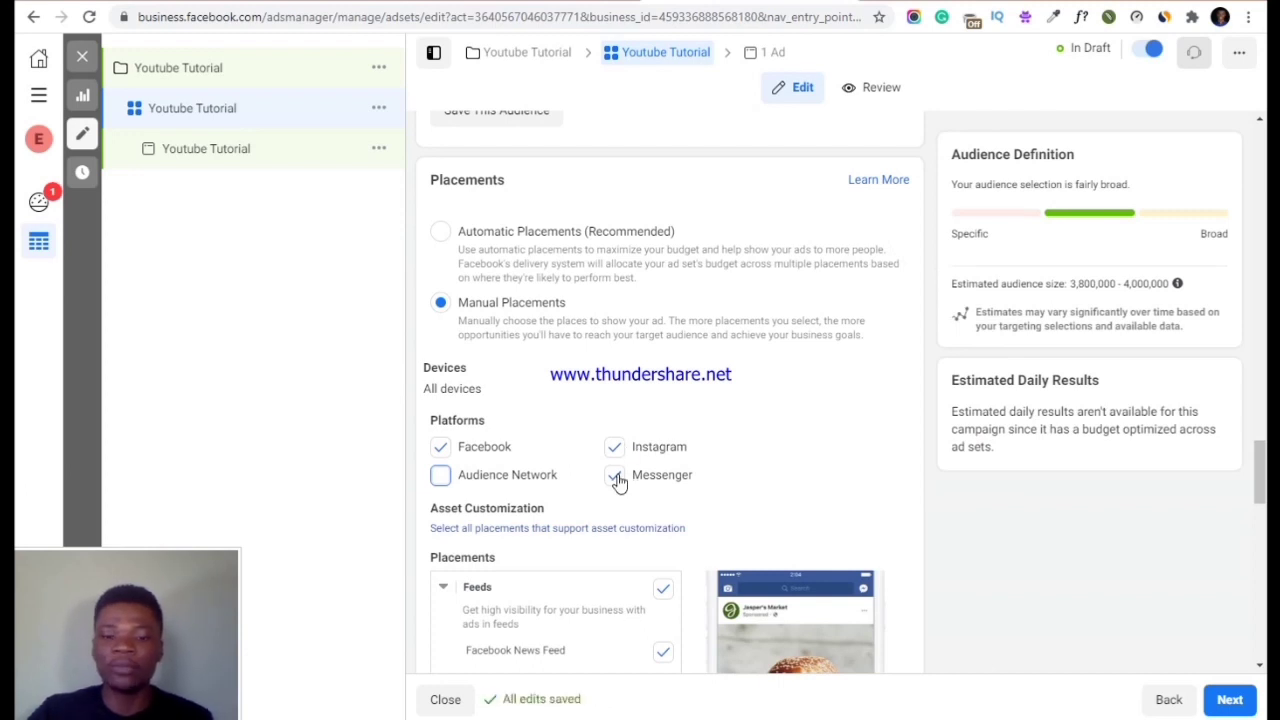
click(616, 478)
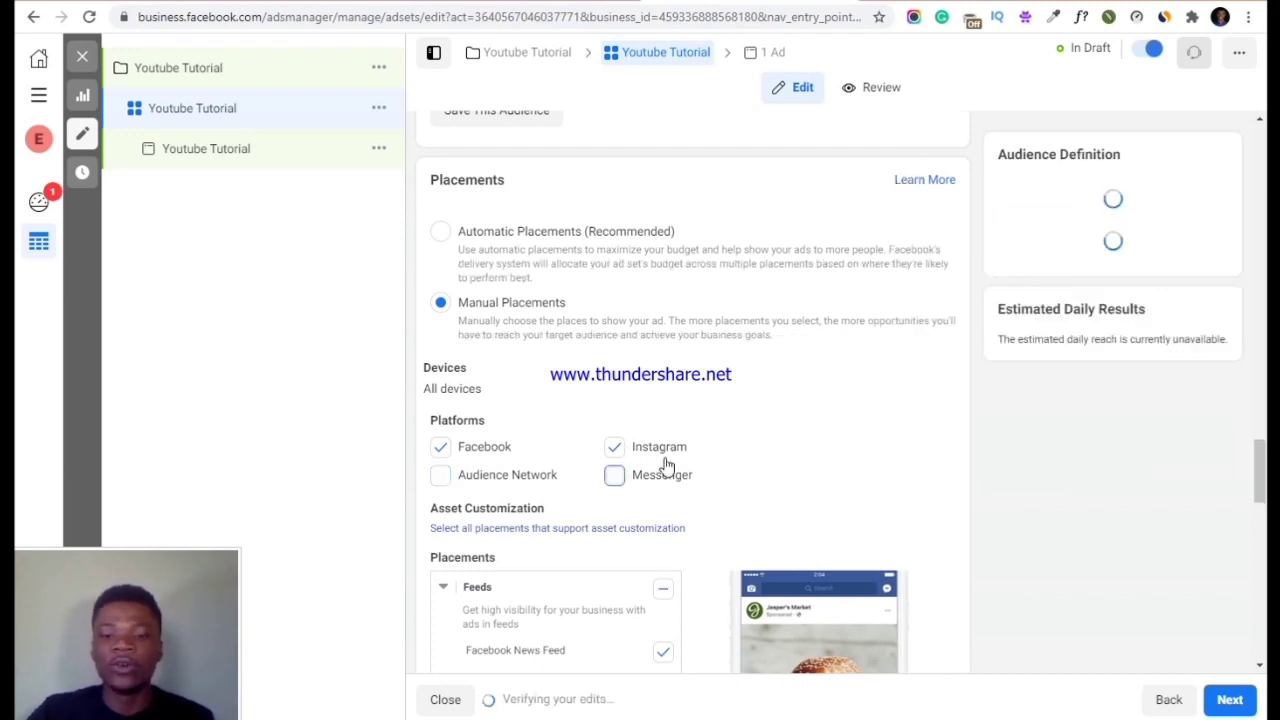
click(615, 447)
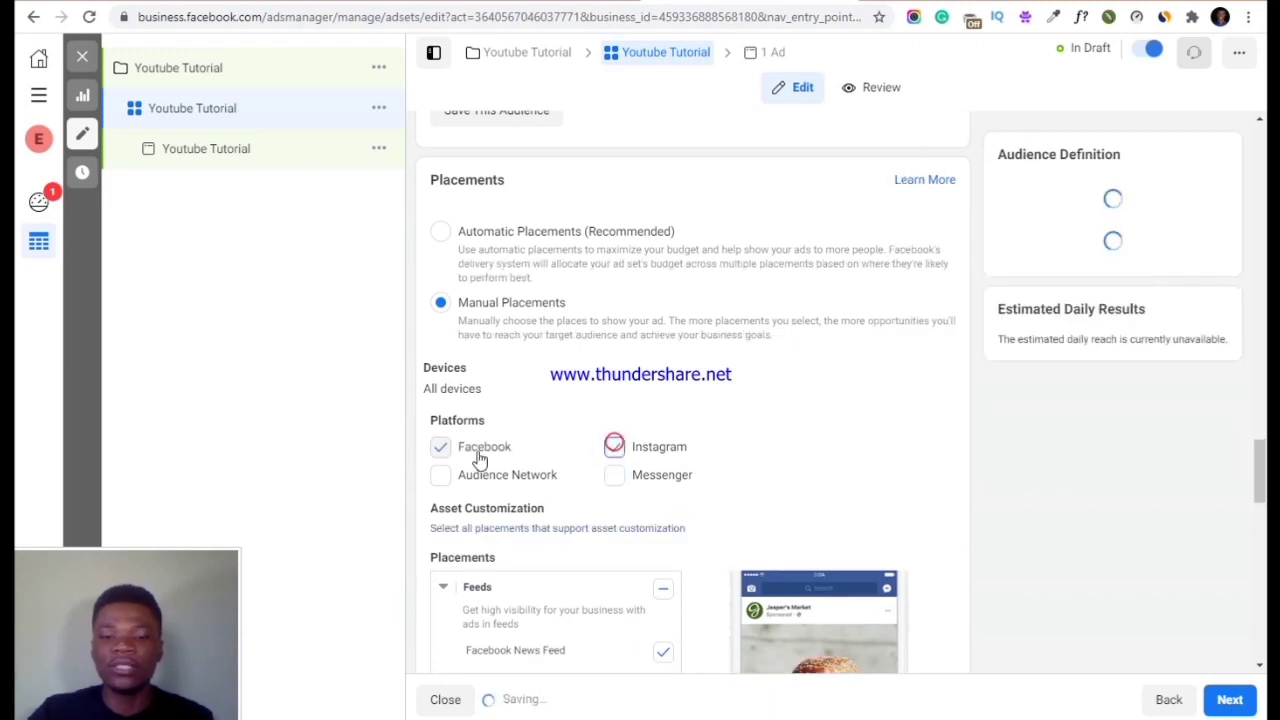
click(440, 448)
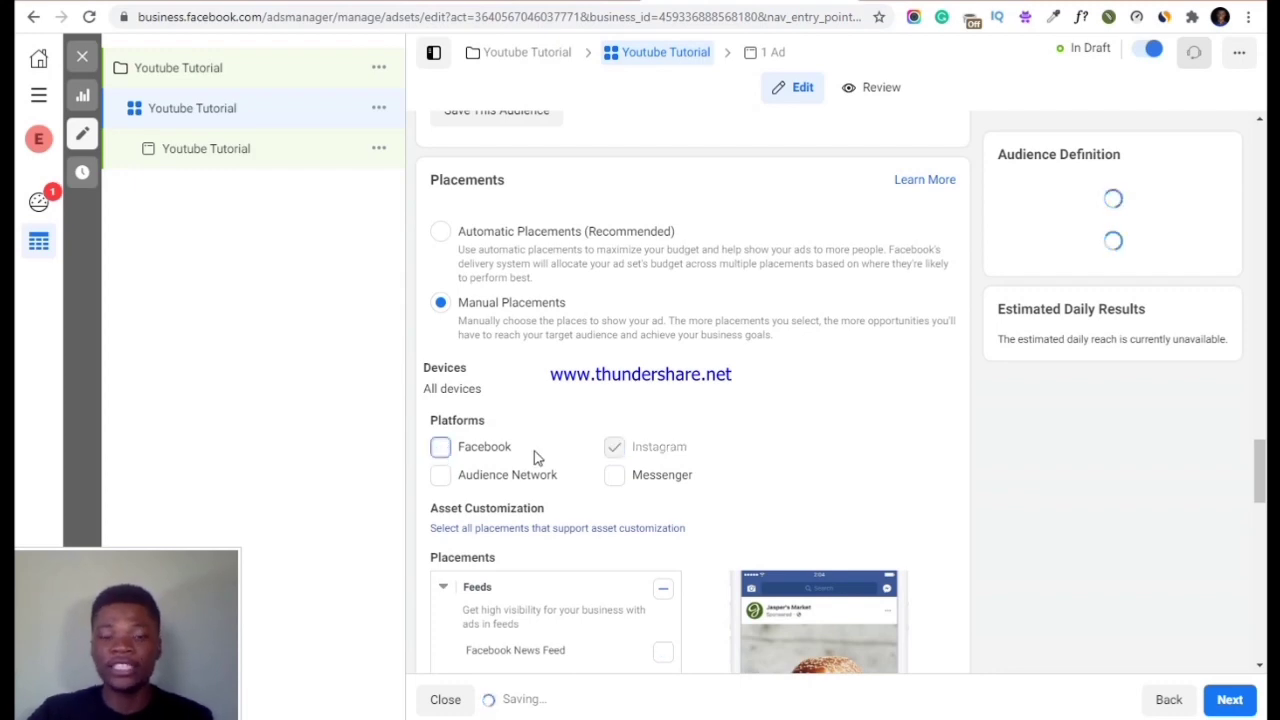
Choose Link Clicks as the optimization for ad delivery and continue to the ad level
scroll(537, 456, down, 3)
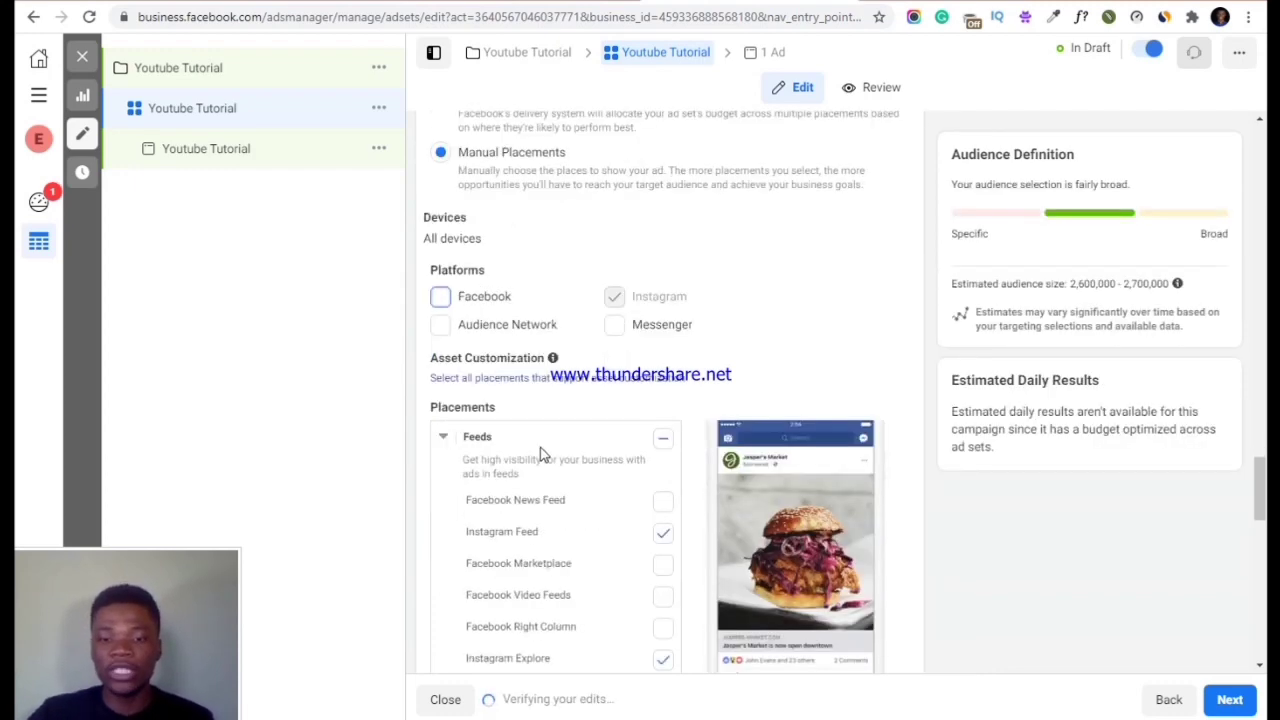
scroll(540, 455, down, 12)
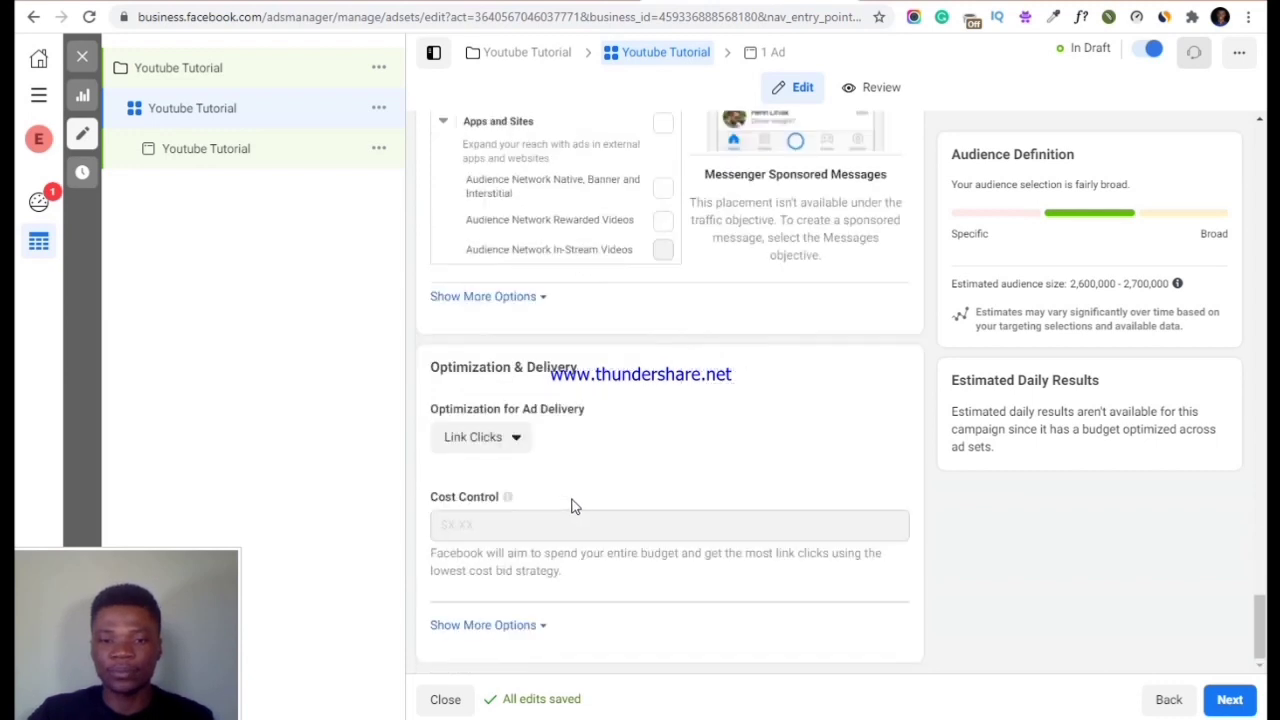
click(517, 441)
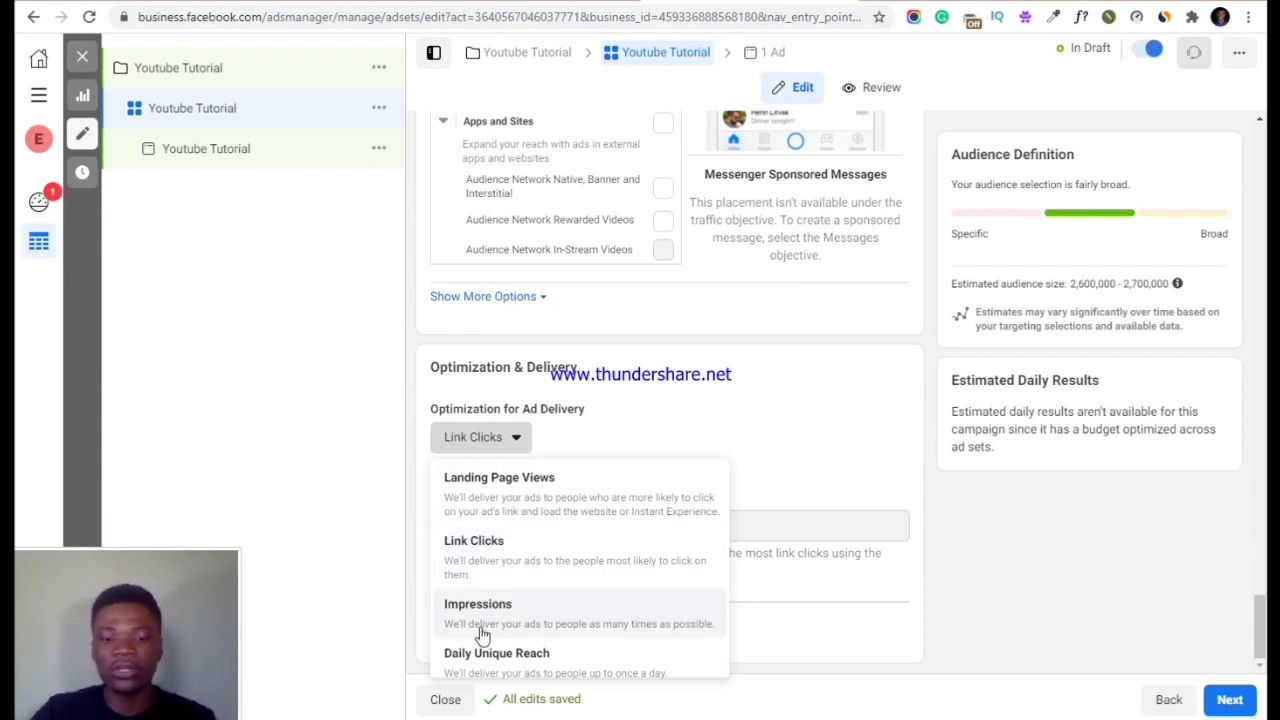
click(502, 532)
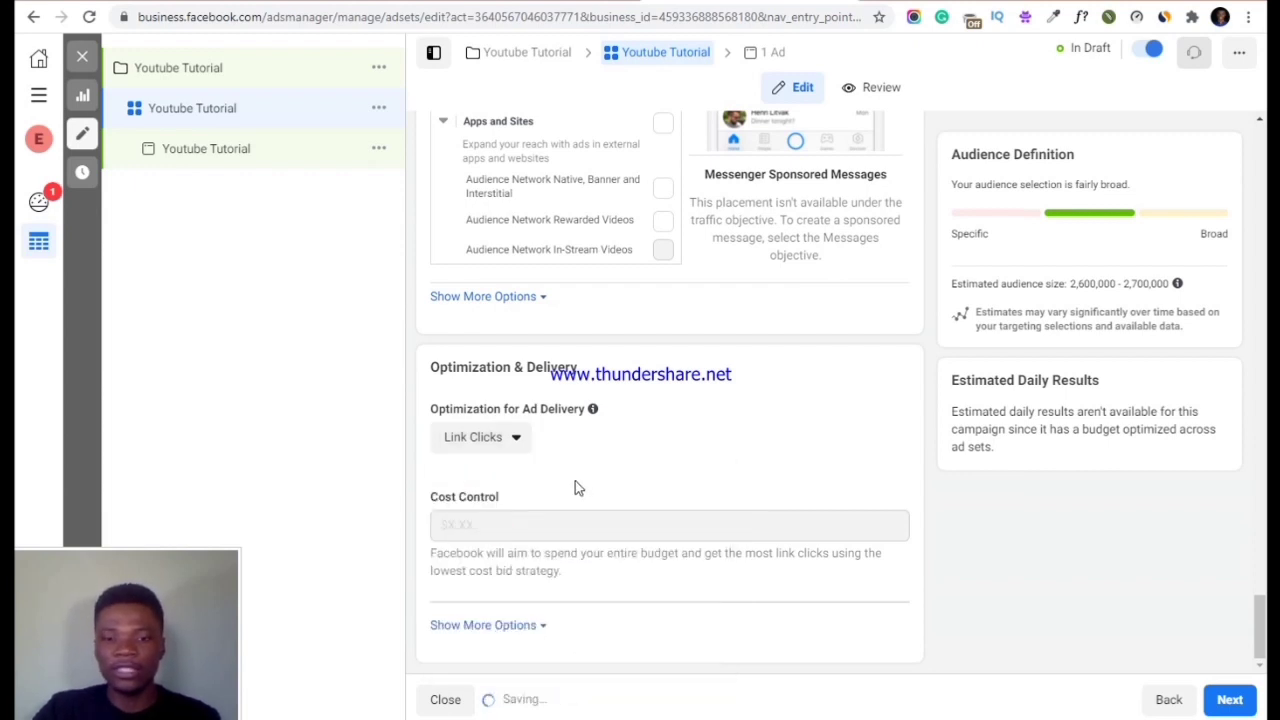
scroll(734, 509, up, 10)
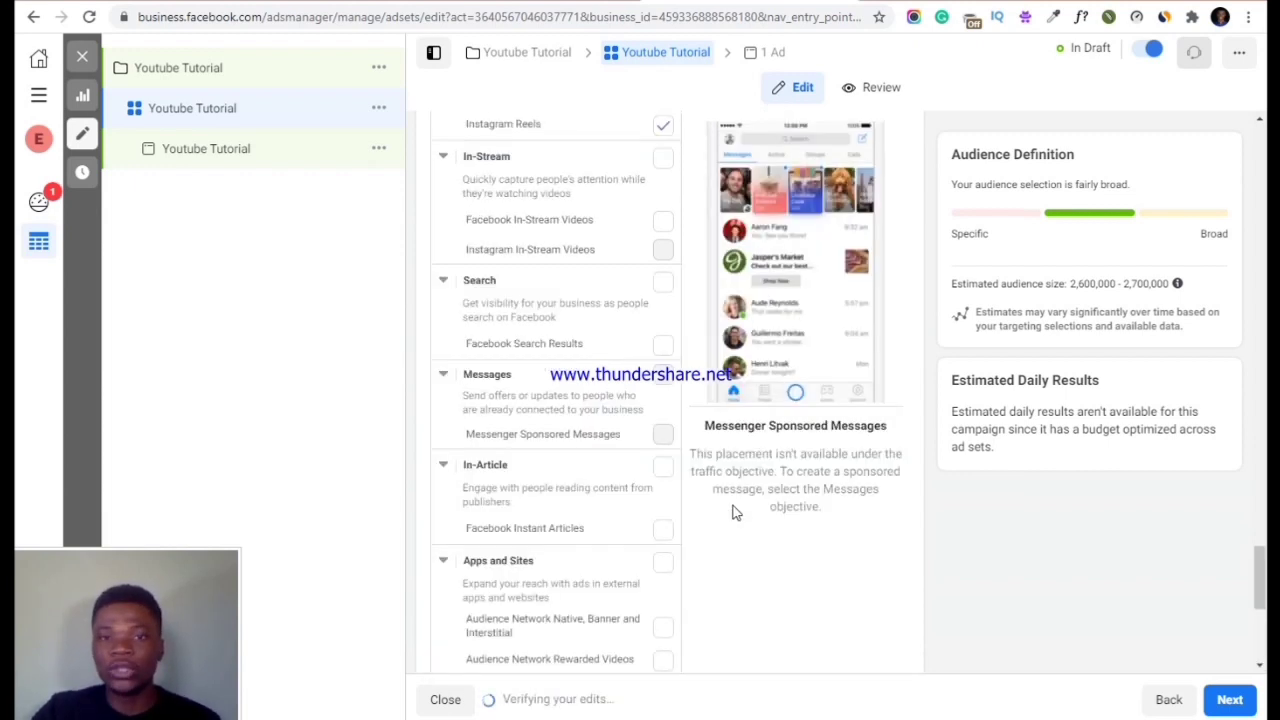
click(1230, 701)
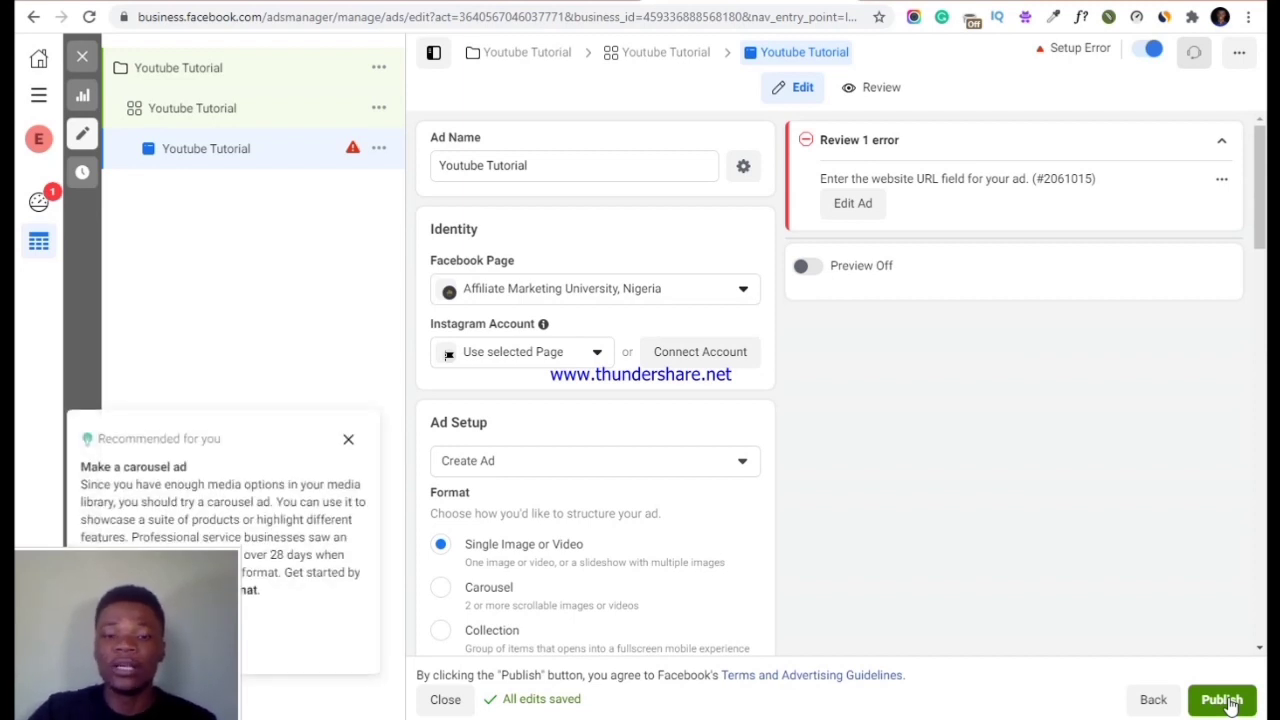
Check which Facebook Pages and Instagram accounts are available for the ad's identity
click(617, 300)
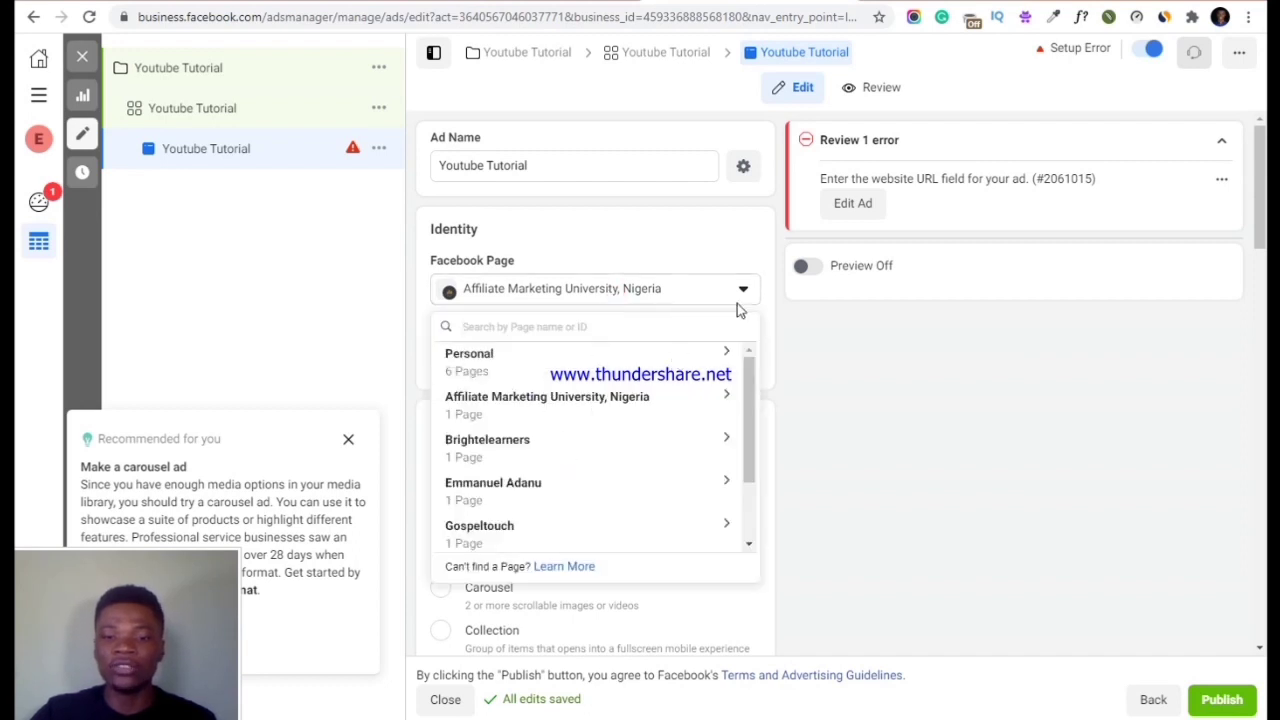
click(771, 320)
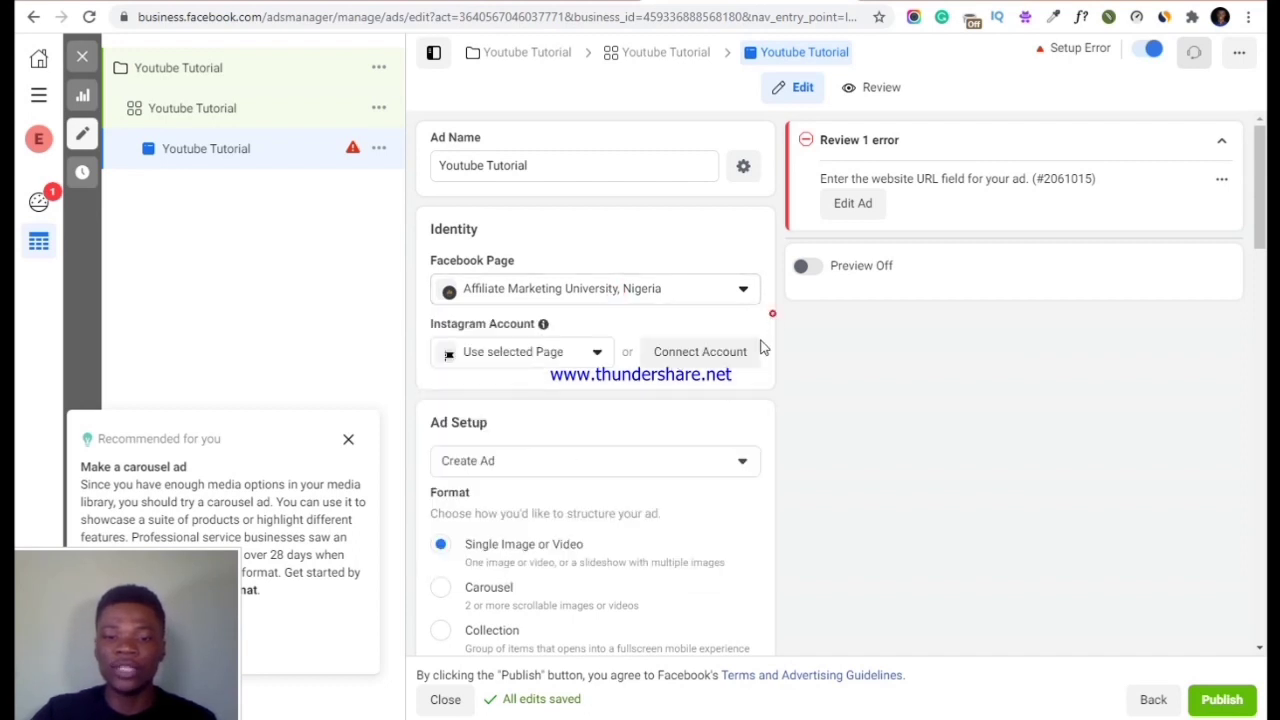
click(534, 352)
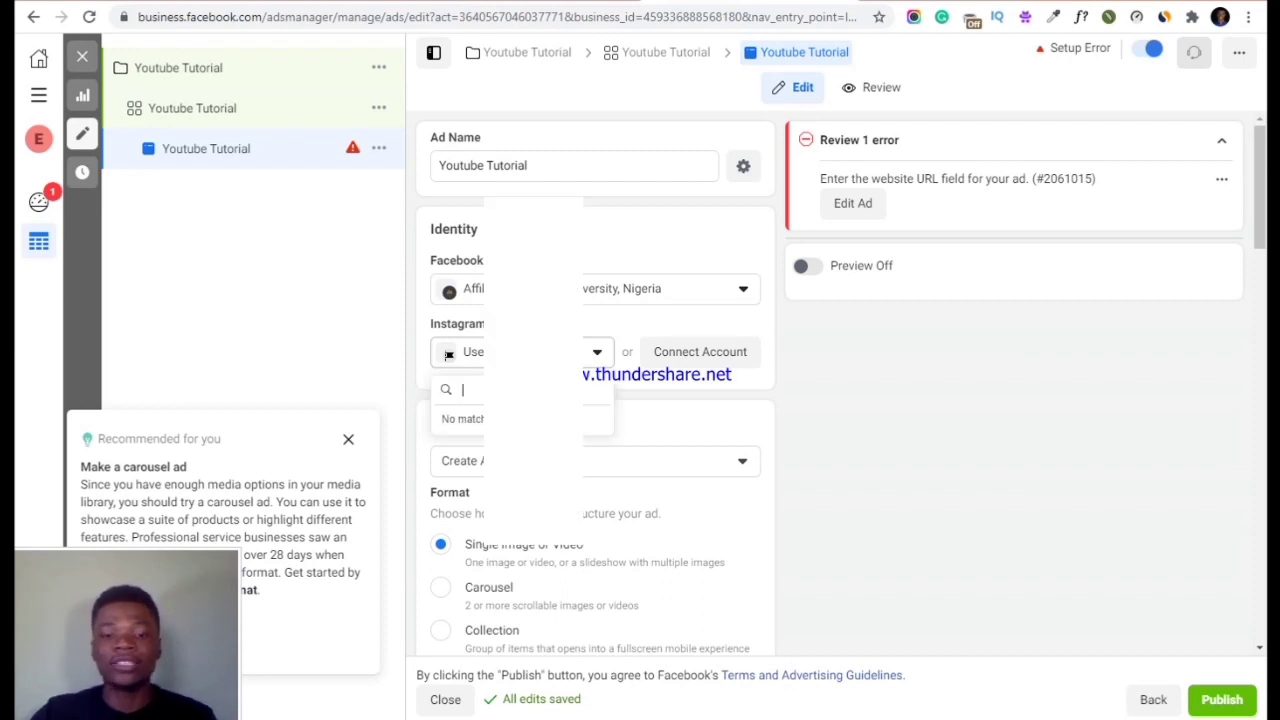
click(683, 396)
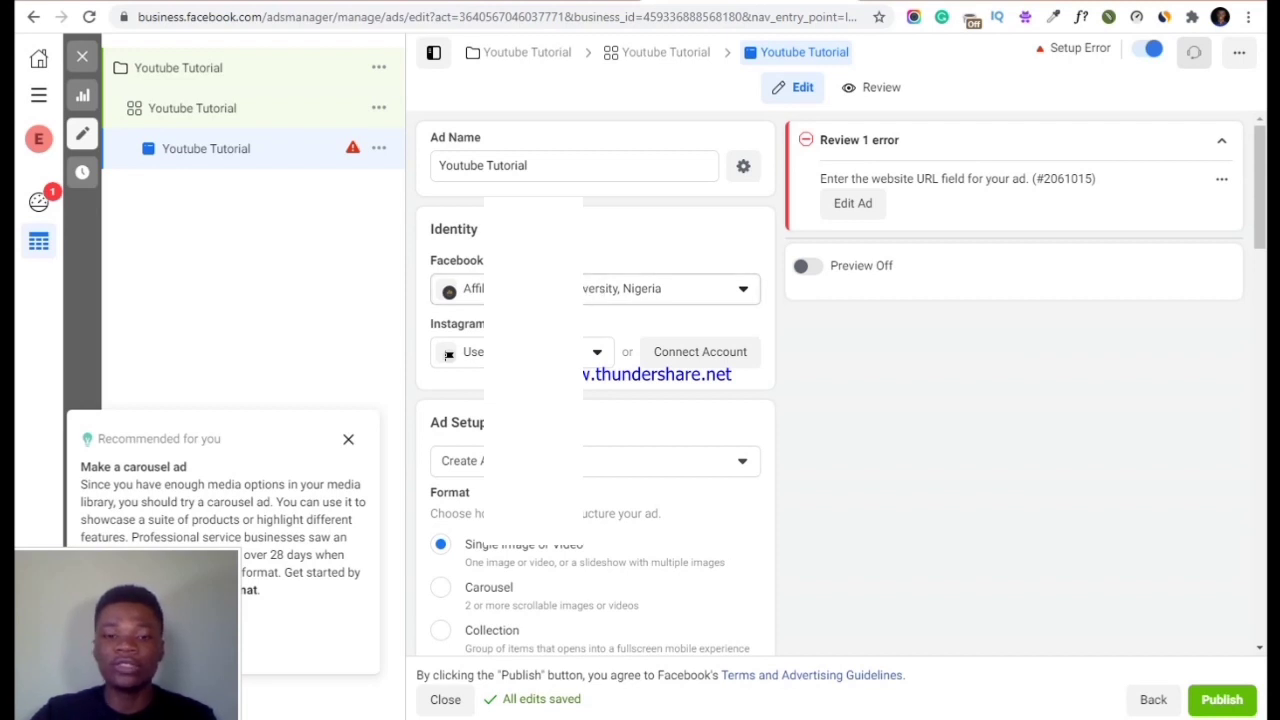
Set the ad's identity to the advertiser's own-name Facebook Page and its linked Instagram account
click(588, 290)
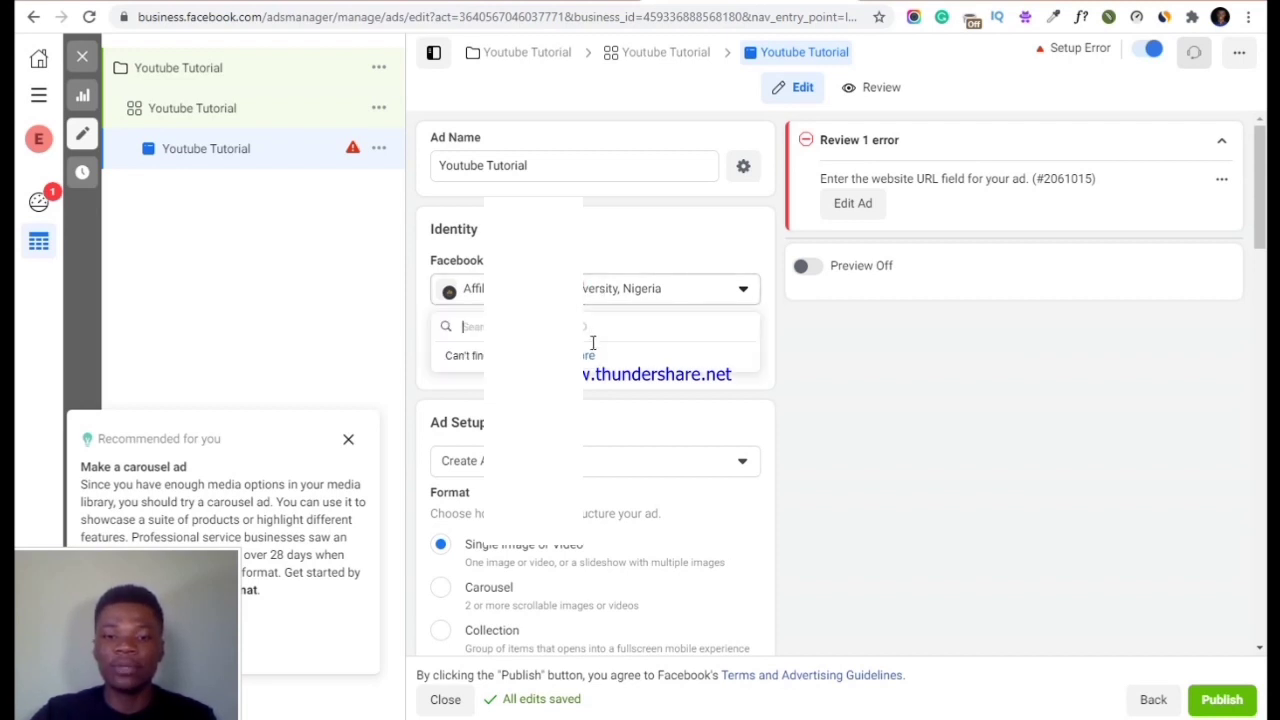
scroll(590, 440, down, 2)
click(586, 400)
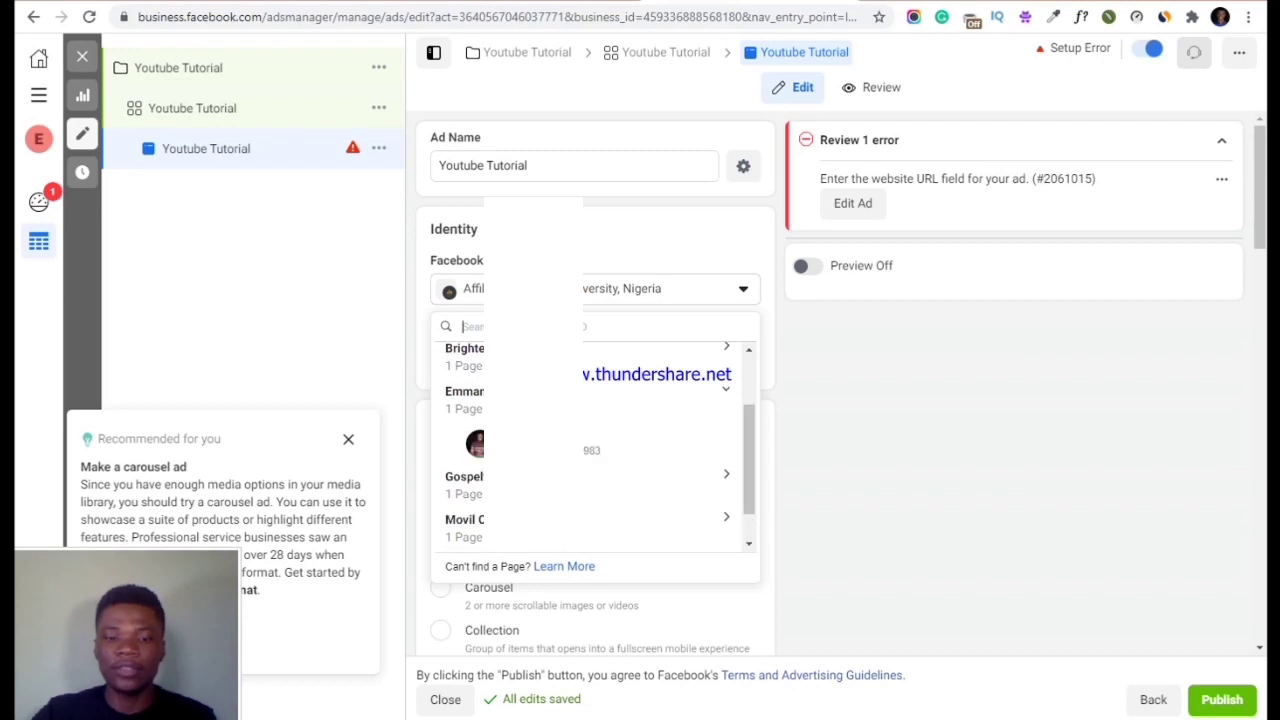
click(620, 443)
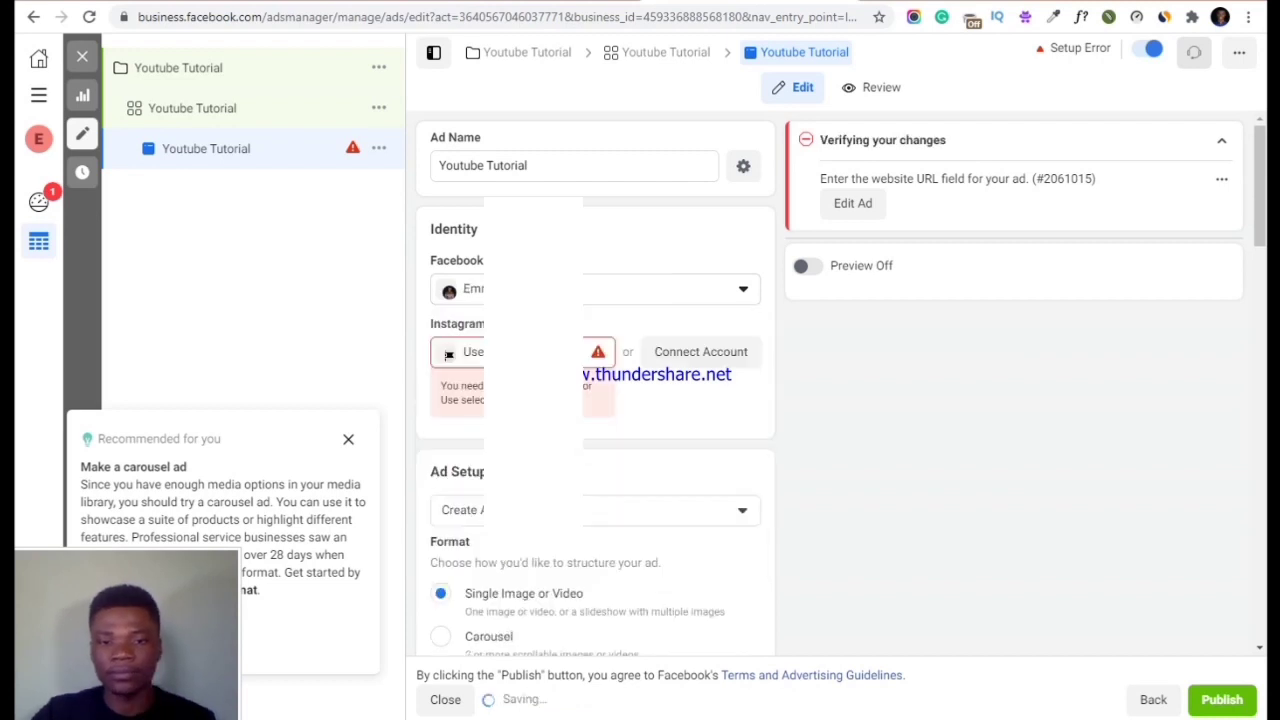
click(676, 355)
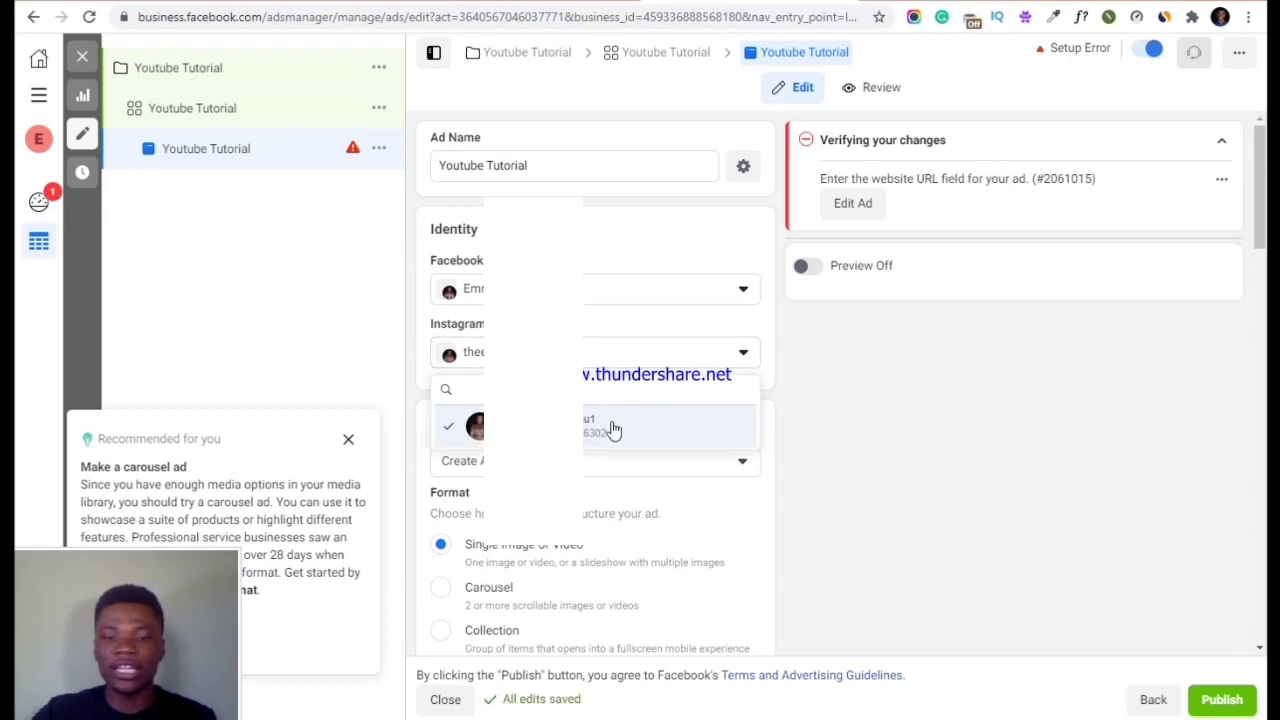
click(609, 429)
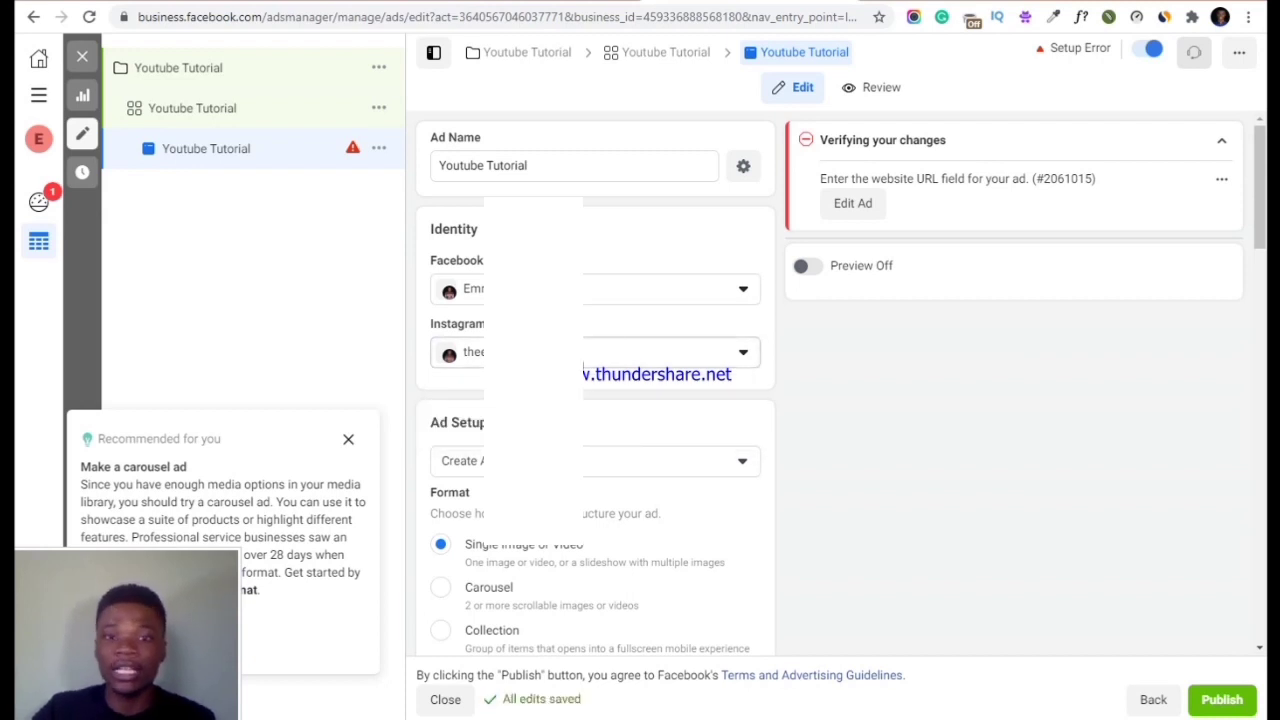
Review the ad setup options and keep Create Ad selected
scroll(610, 391, down, 2)
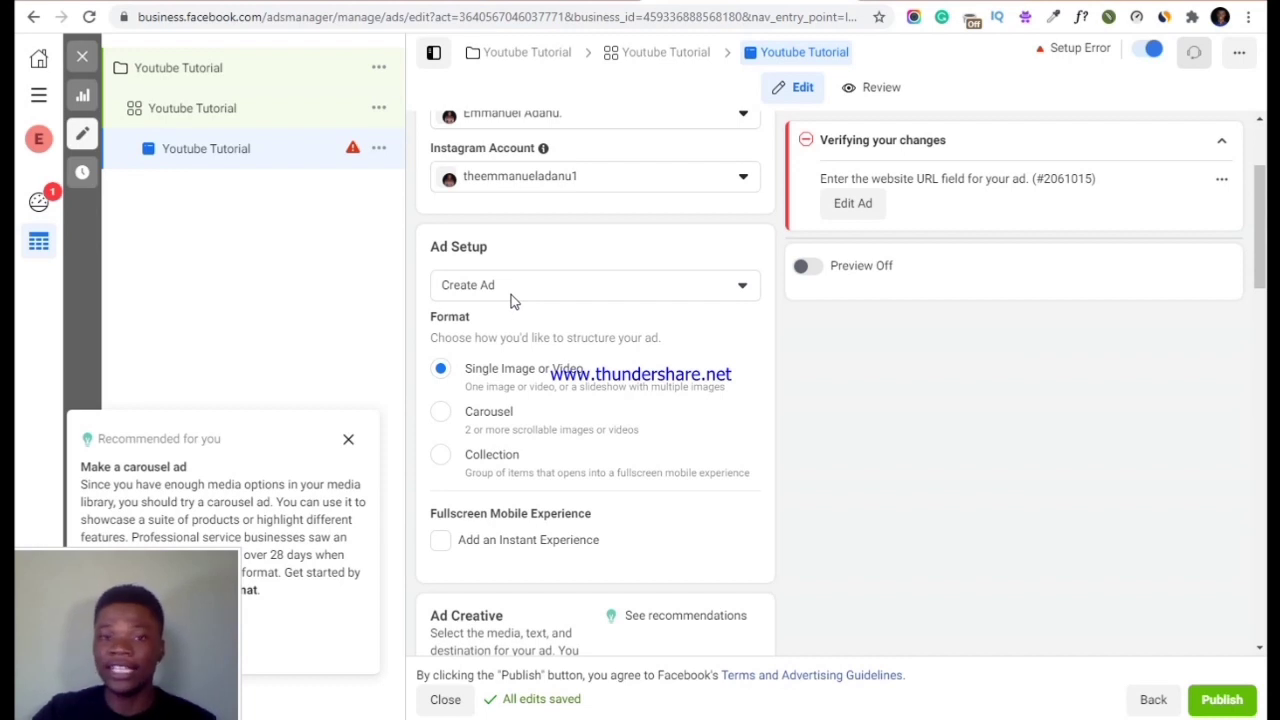
click(510, 295)
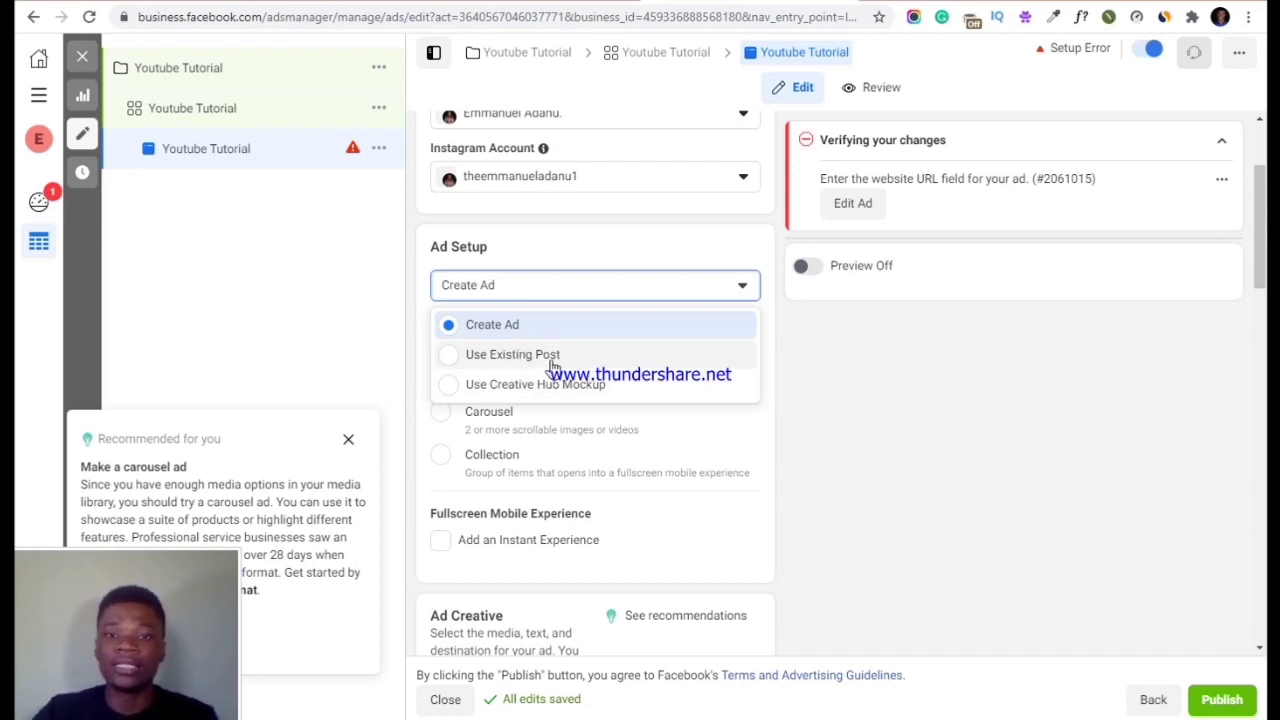
click(551, 331)
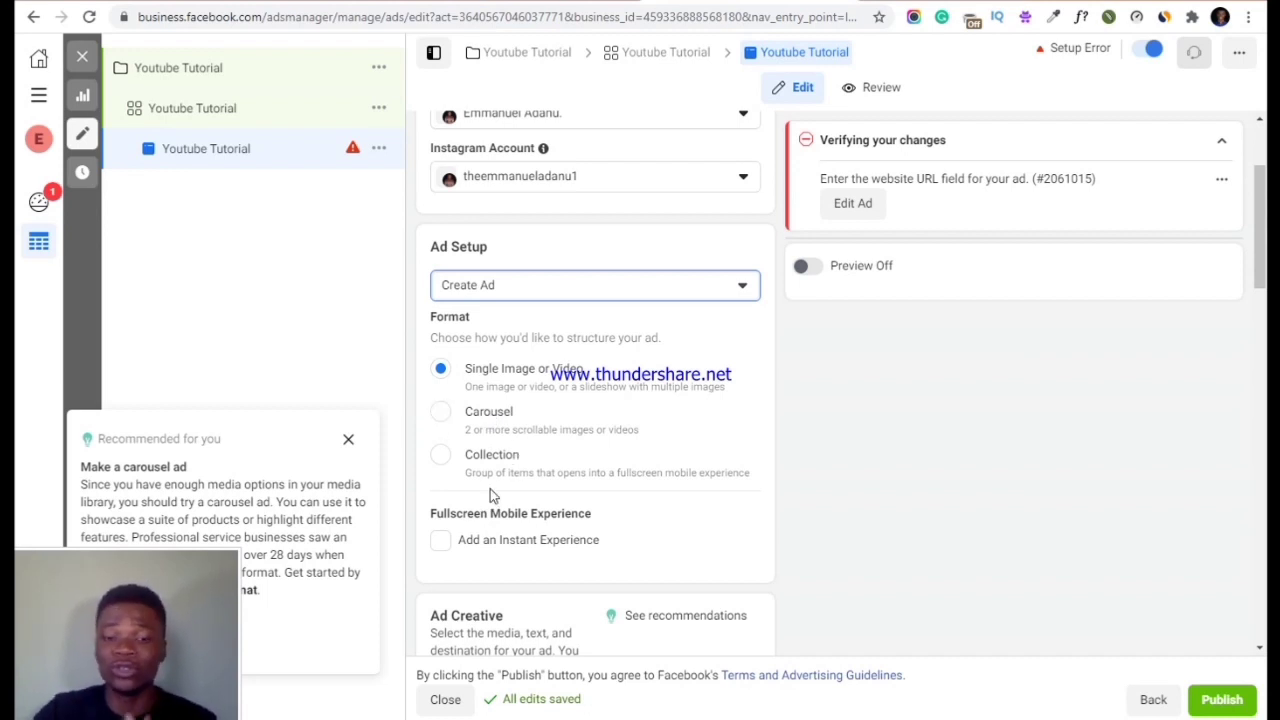
Add the account image Chrissie2.png as the ad's media, accepting the suggested placement crops and leaving media enhancements off
scroll(451, 417, down, 5)
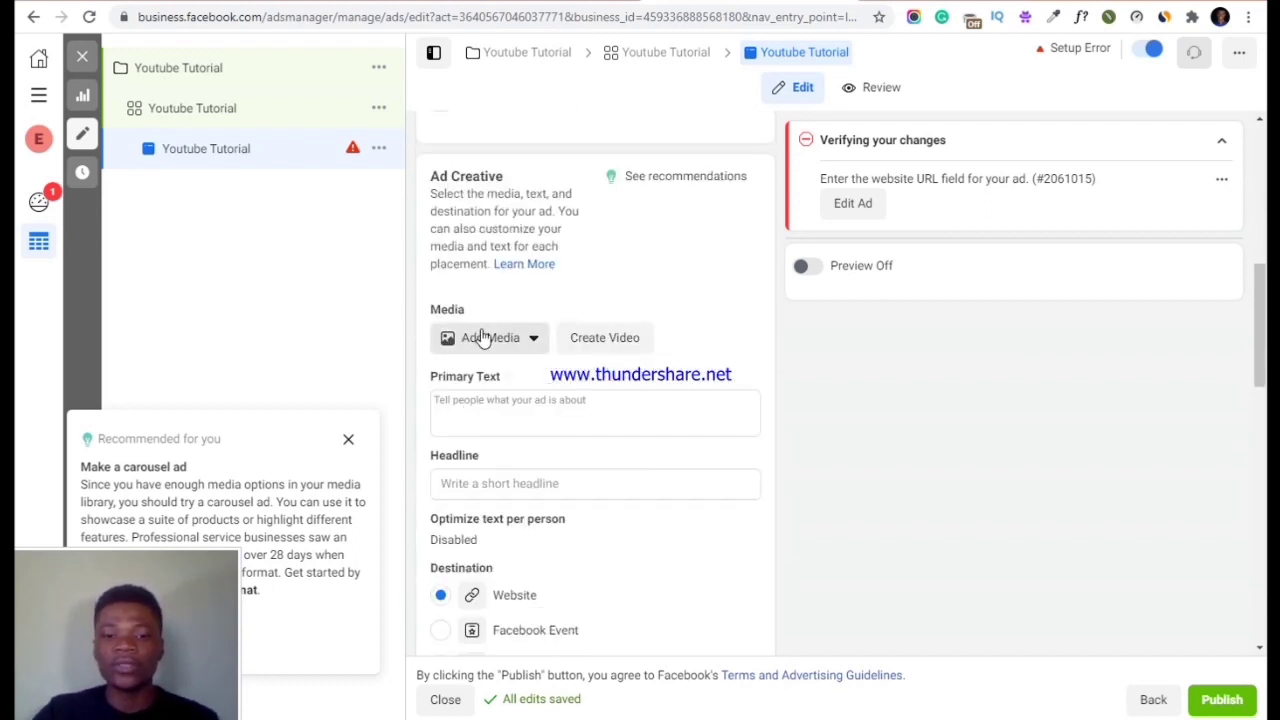
scroll(473, 336, up, 4)
scroll(473, 336, down, 4)
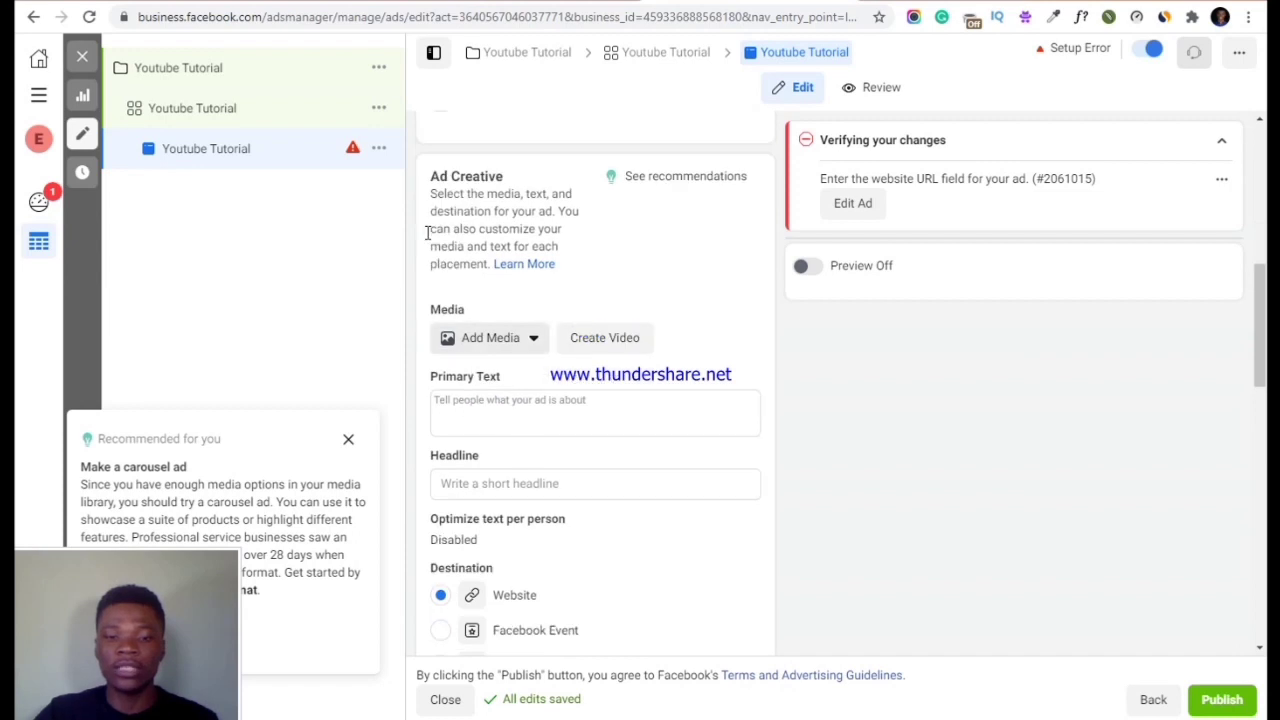
click(489, 343)
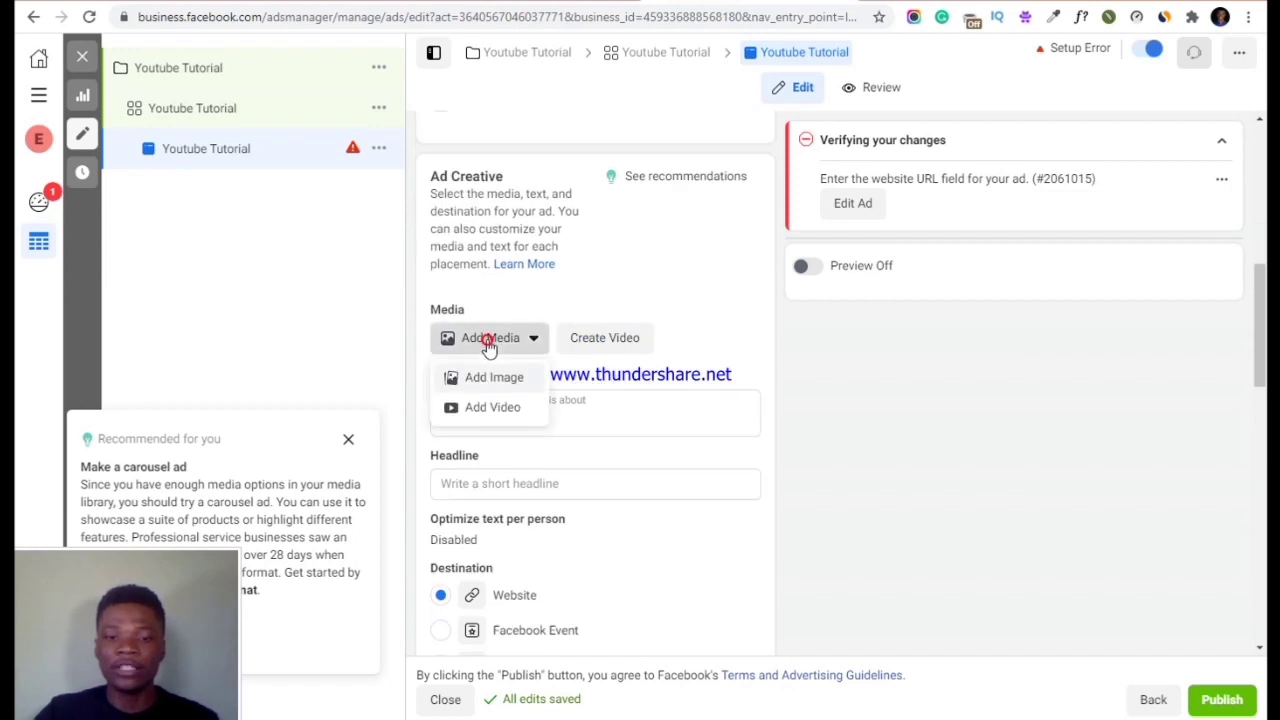
click(492, 379)
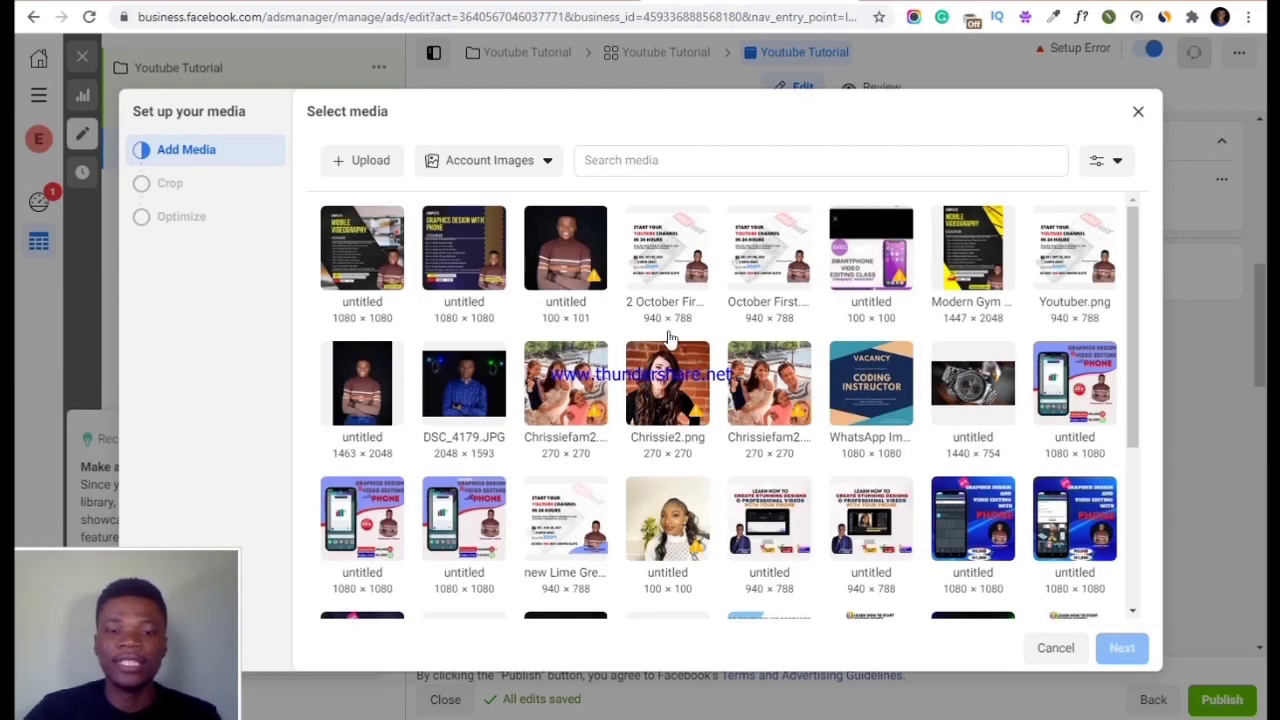
click(663, 395)
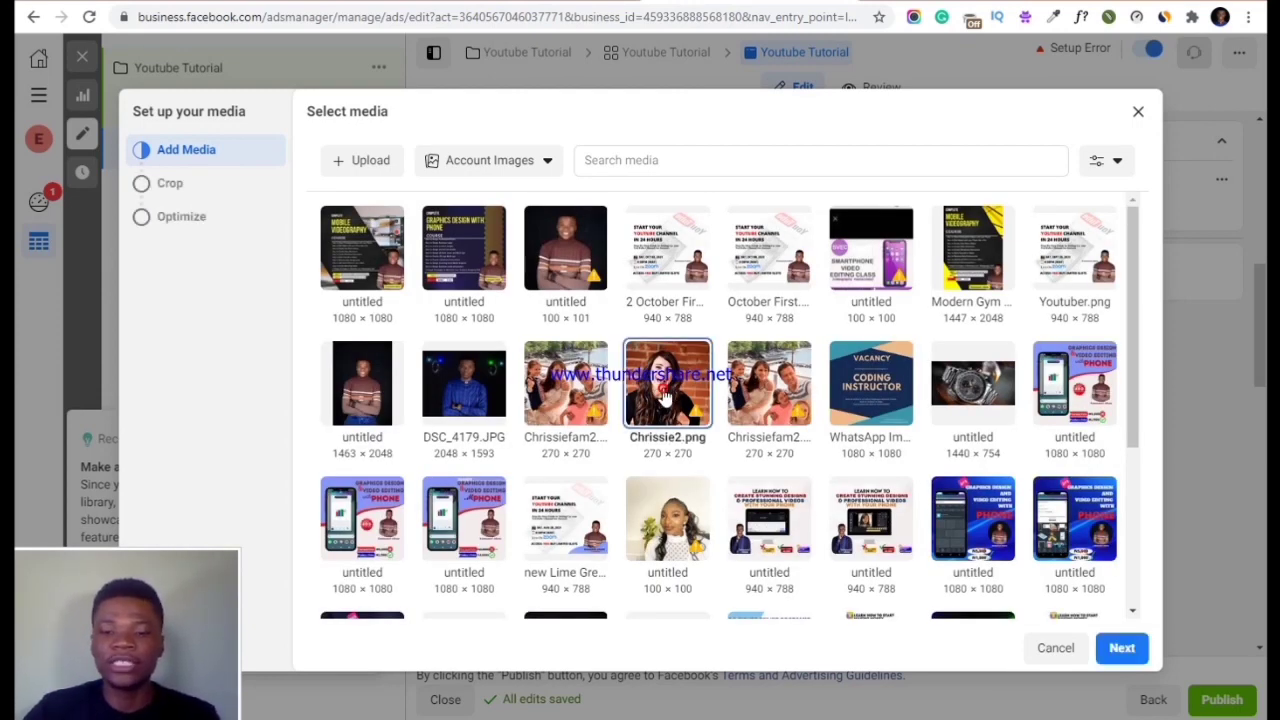
click(1122, 647)
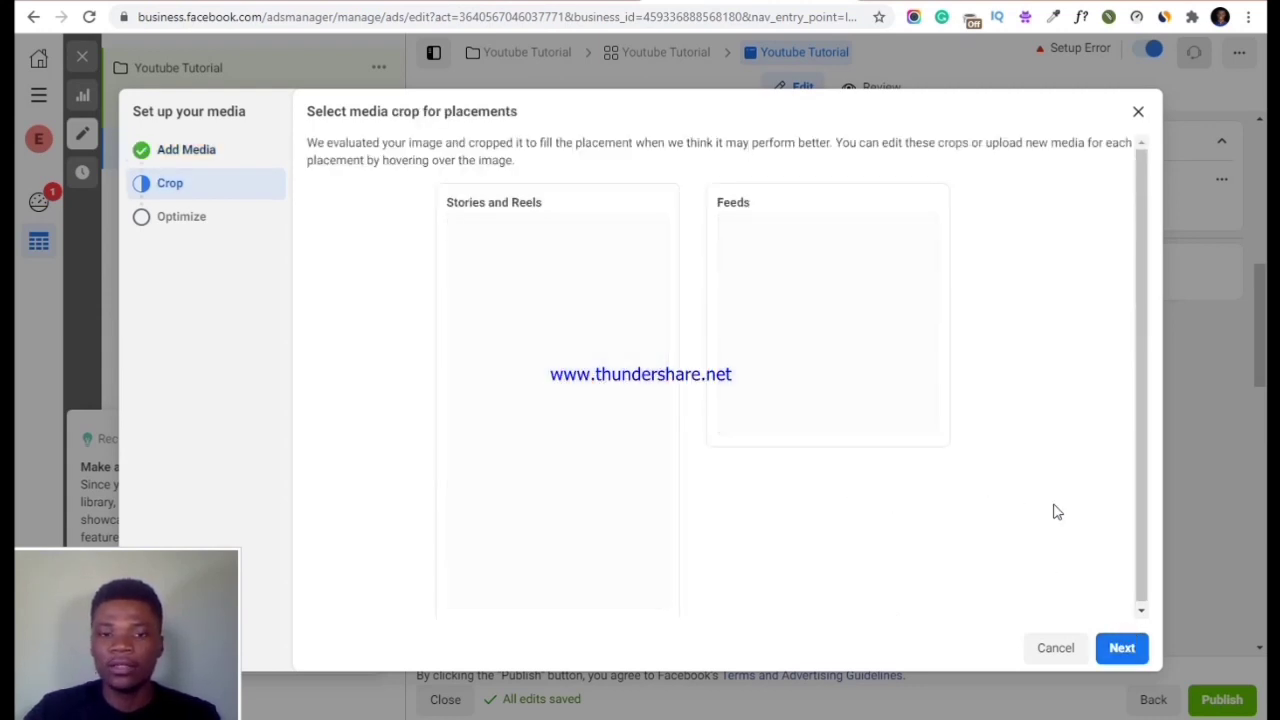
click(1130, 651)
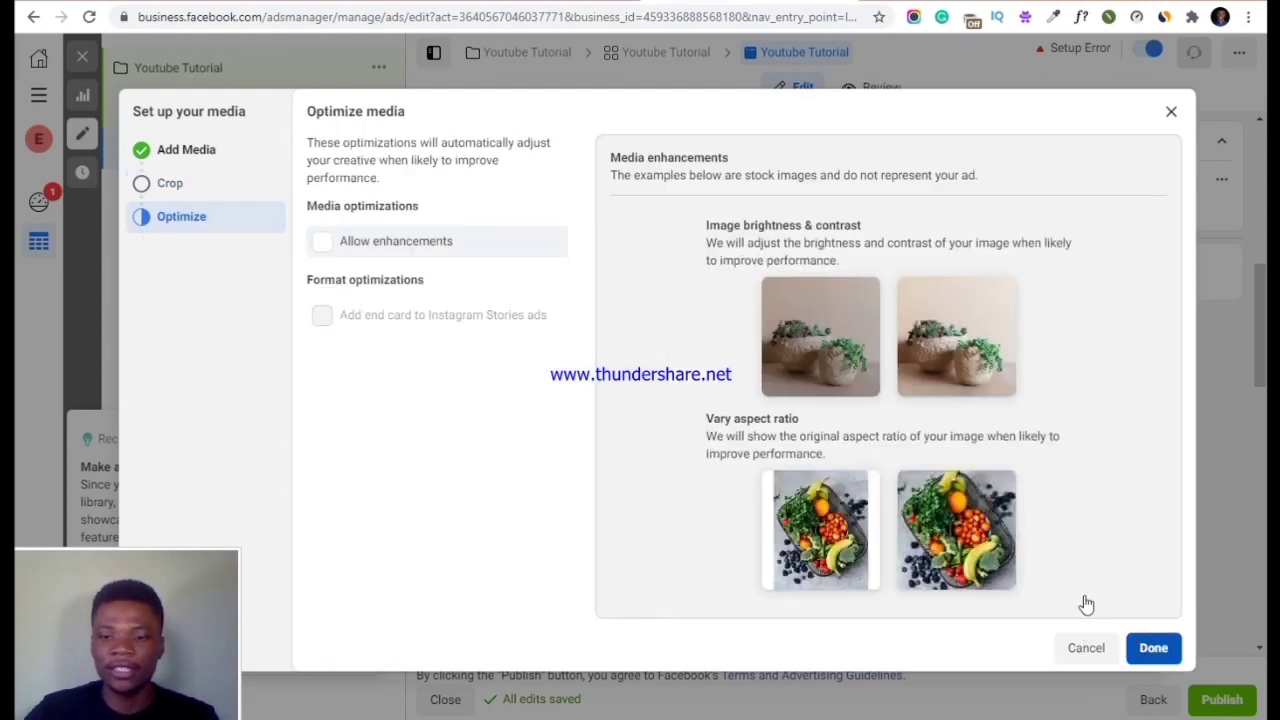
click(1153, 648)
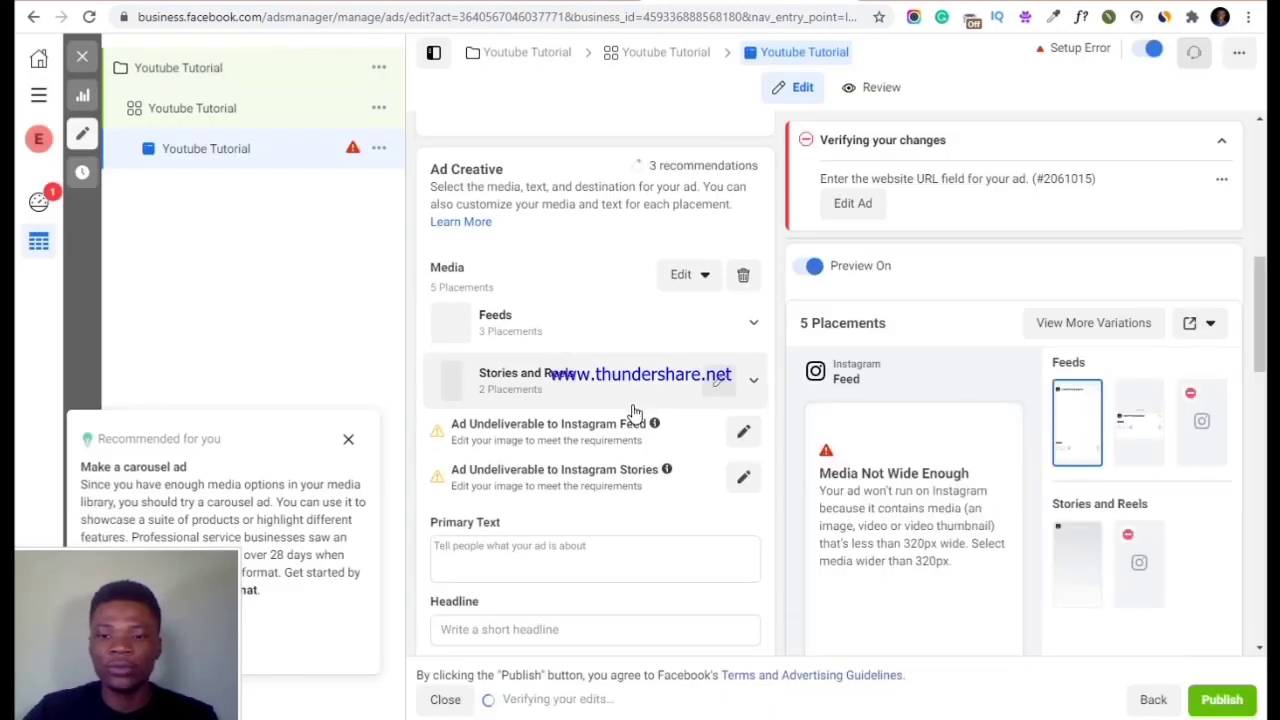
scroll(634, 410, down, 1)
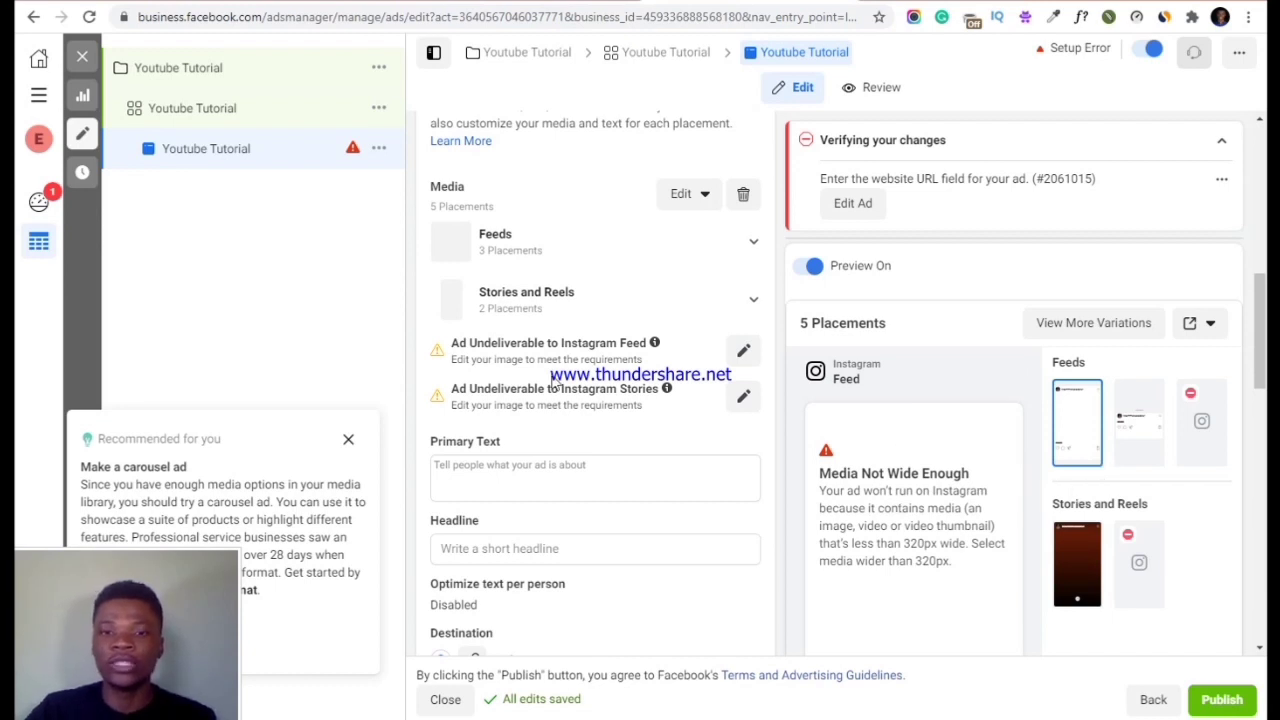
scroll(551, 368, down, 1)
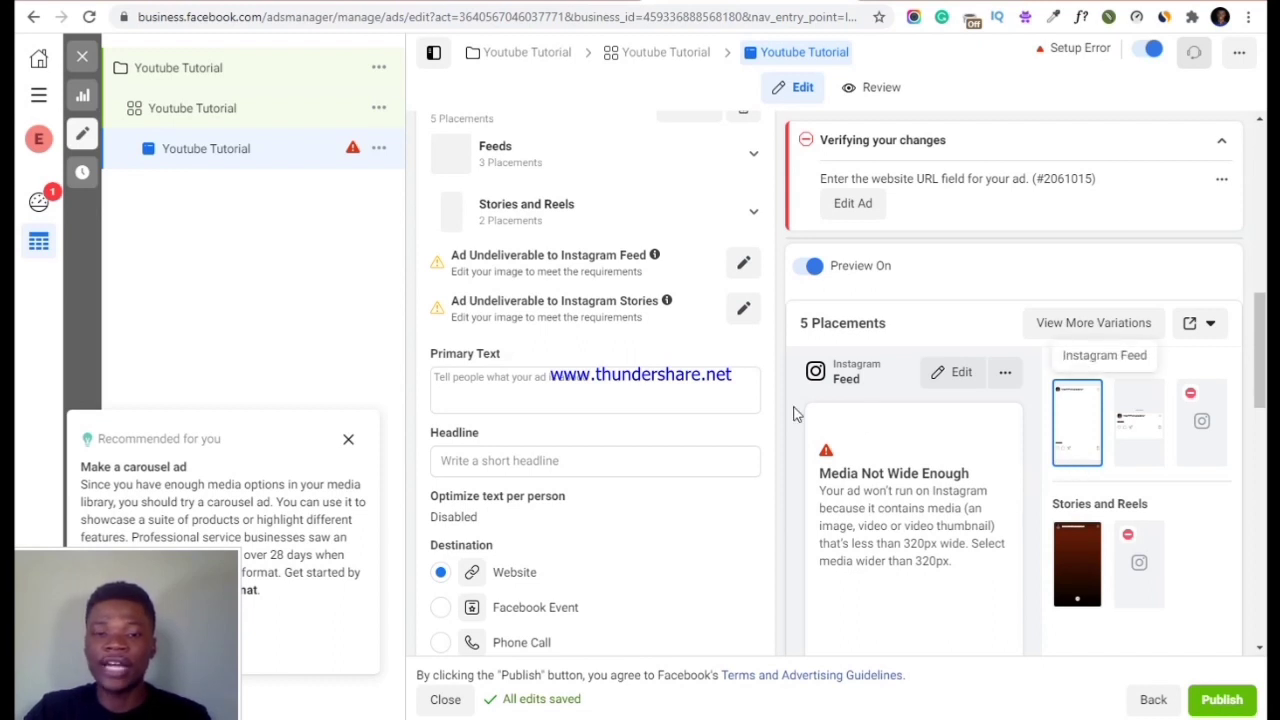
Fill the ad's primary text with the first suggested copy from a previous ad, the Mobile Videography Course breakdown
click(600, 382)
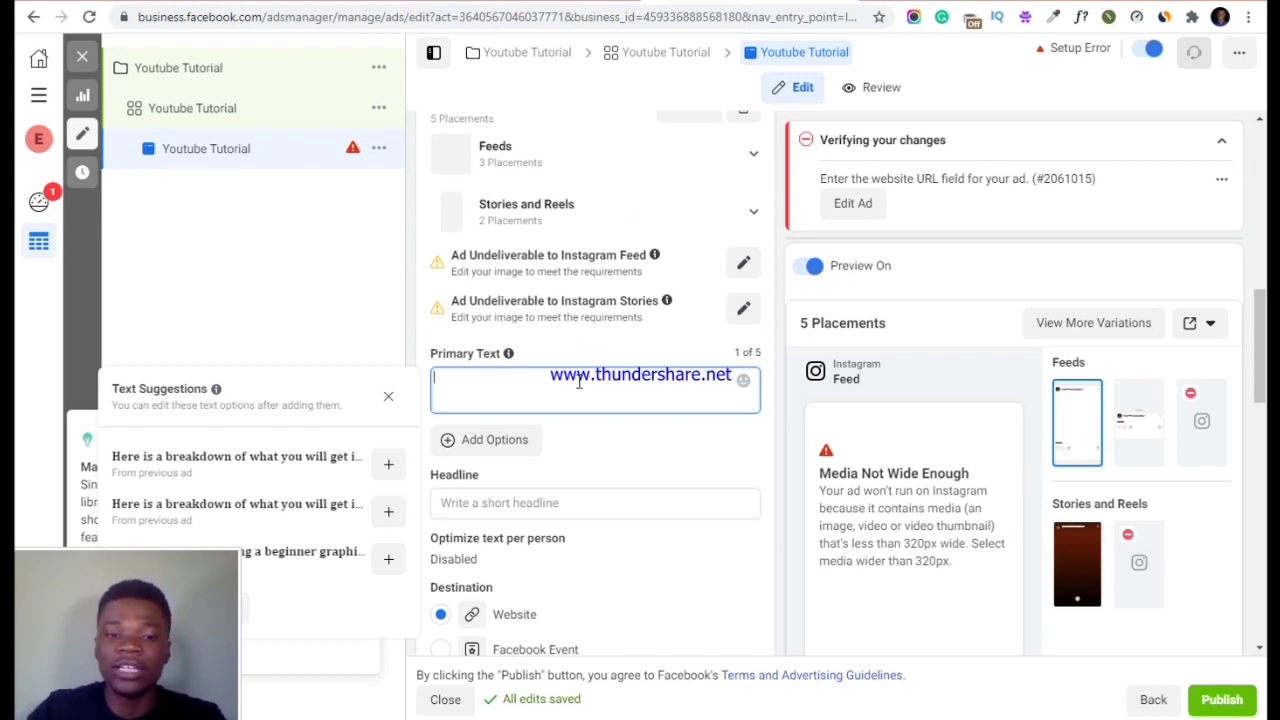
click(240, 476)
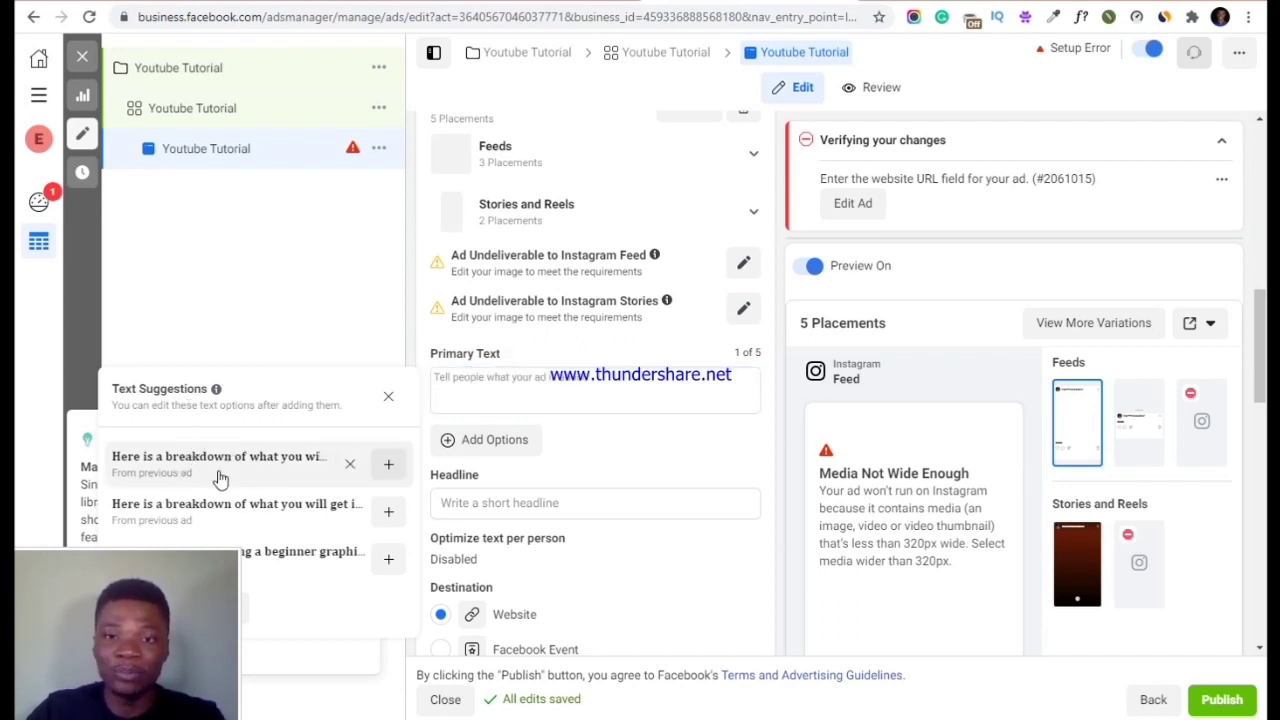
click(386, 467)
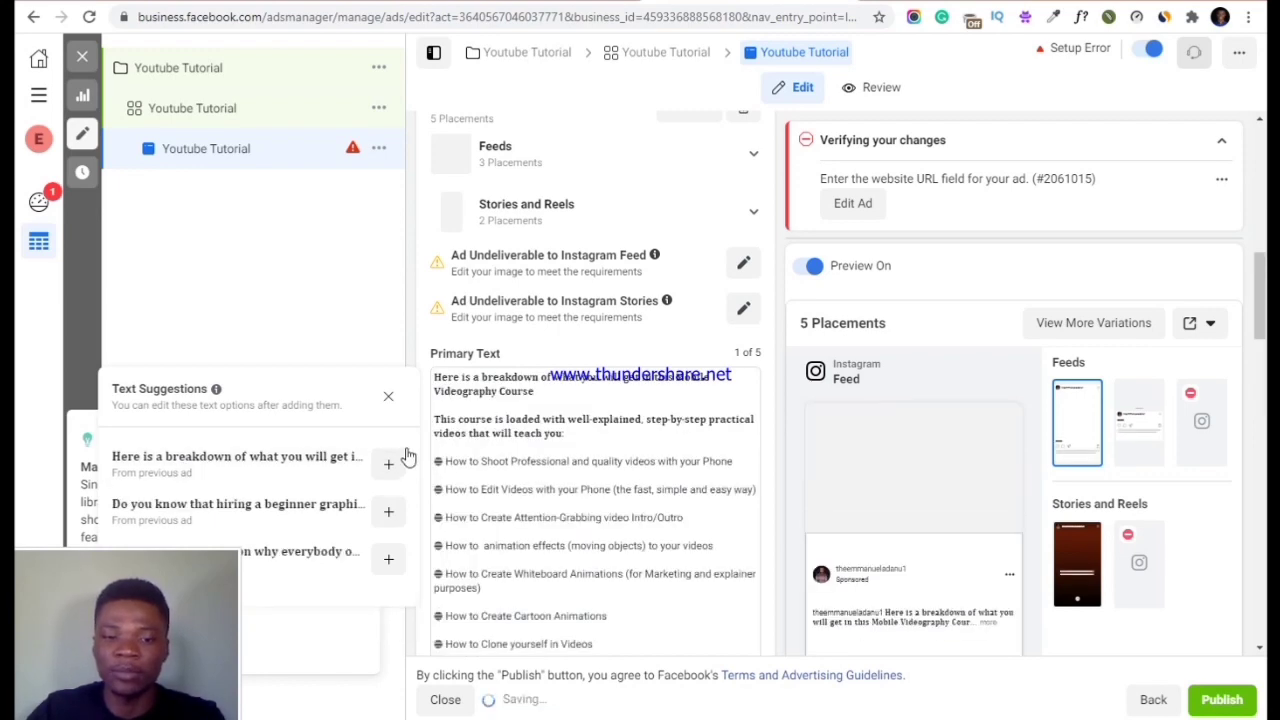
Leave the headline empty, keep Website as the destination, and enter the advertiser's own website address as the website URL
scroll(686, 463, down, 10)
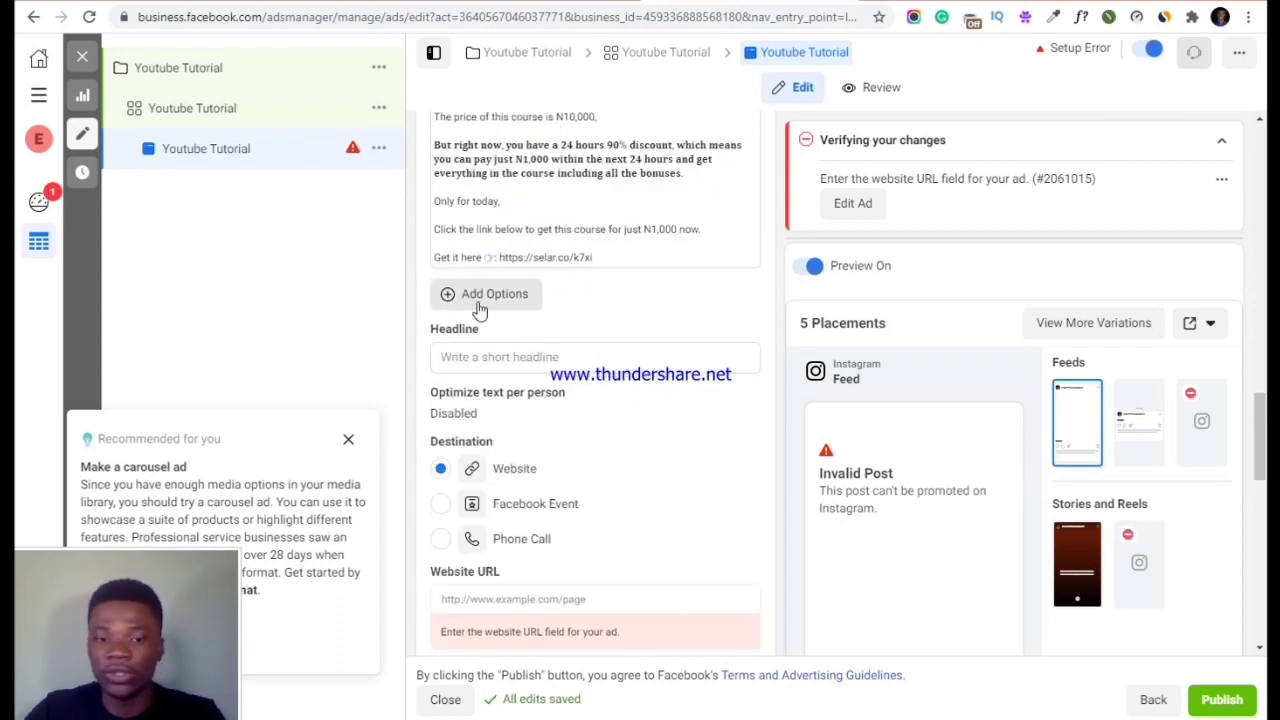
click(491, 357)
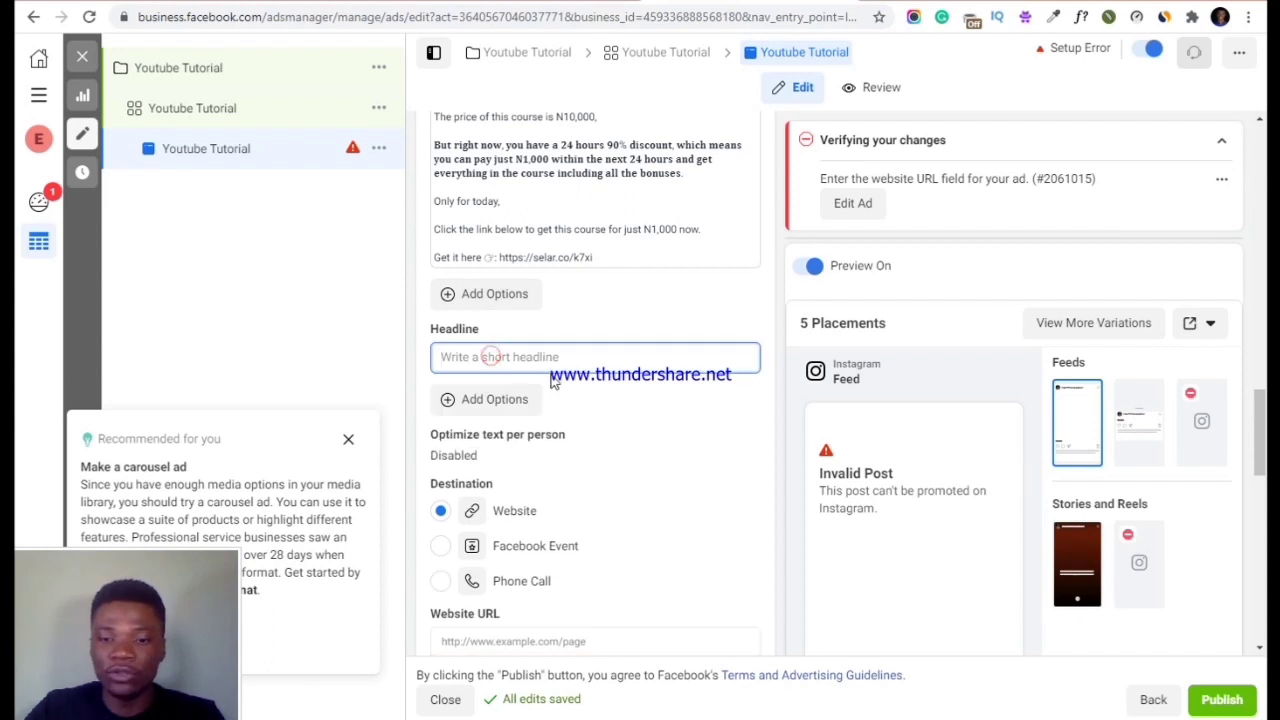
scroll(588, 407, up, 1)
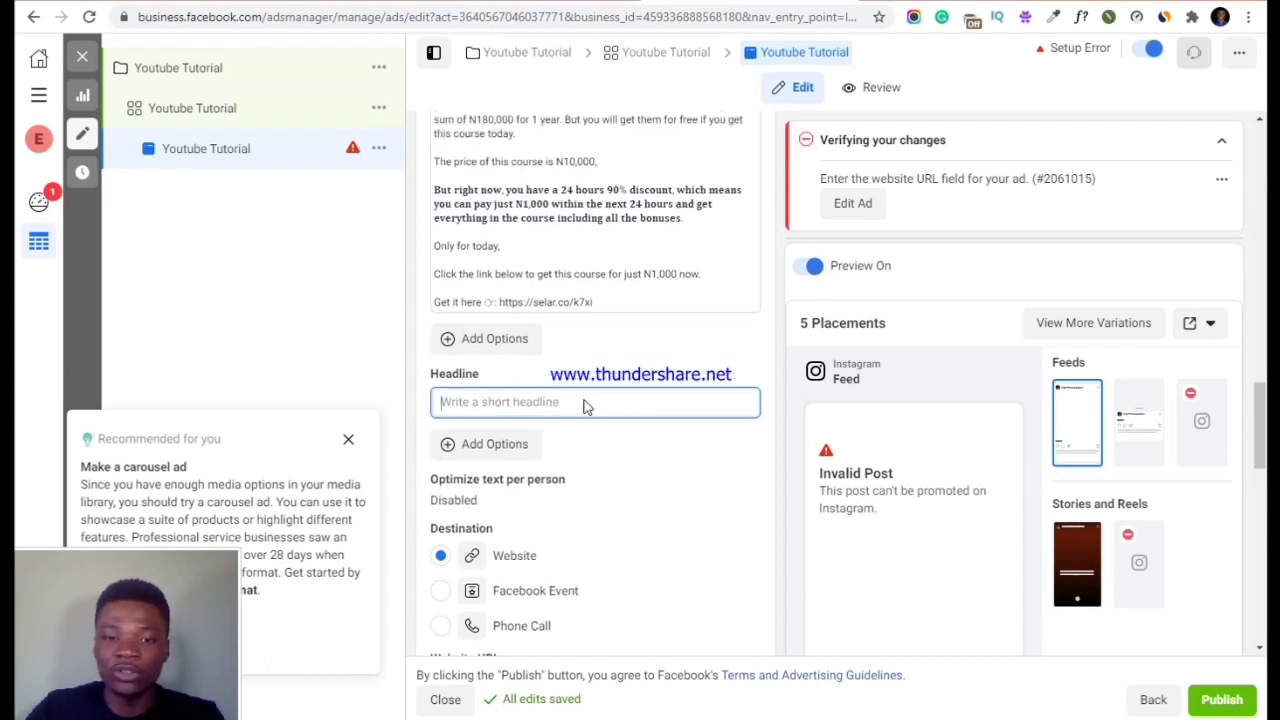
scroll(585, 400, down, 3)
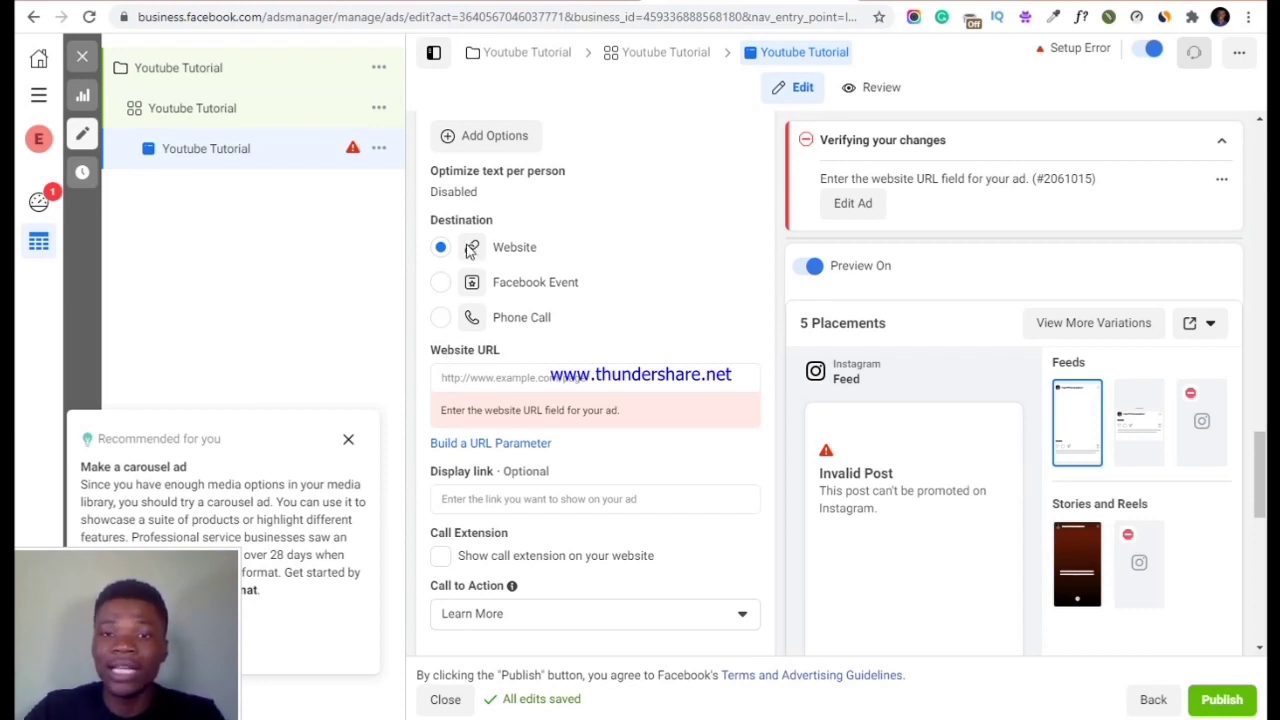
click(484, 377)
text(w)
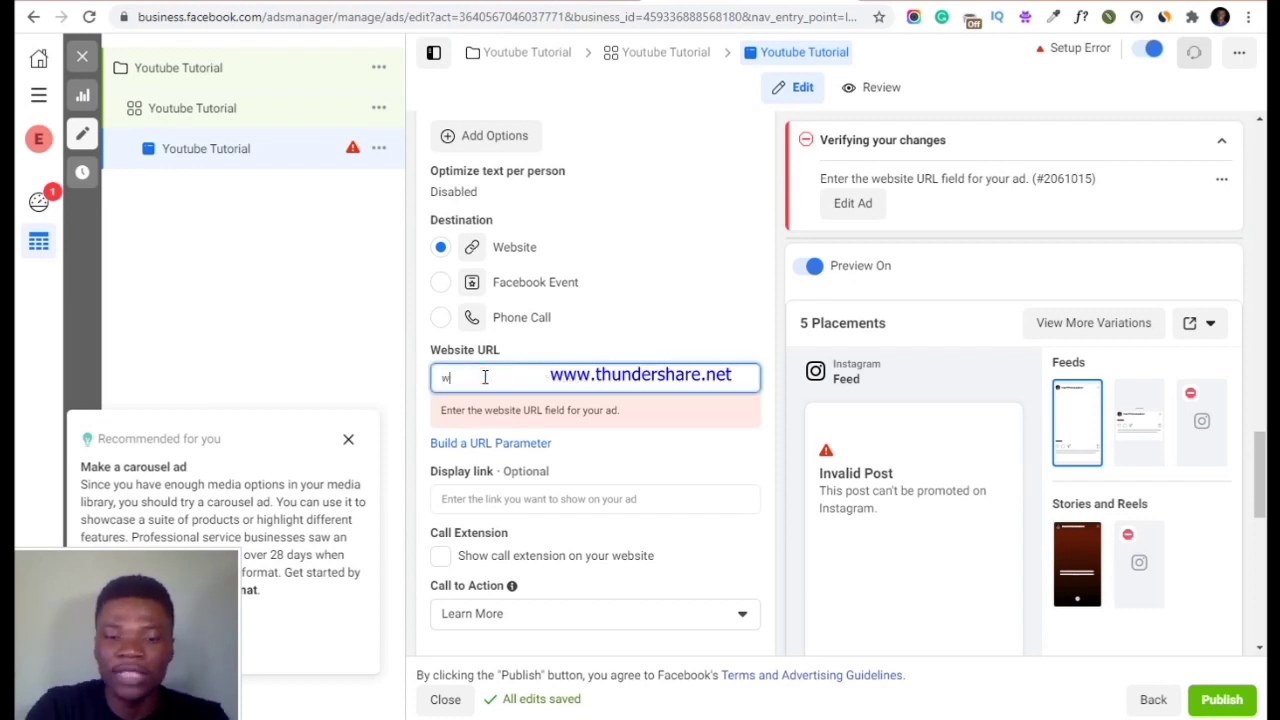
text(ww.e)
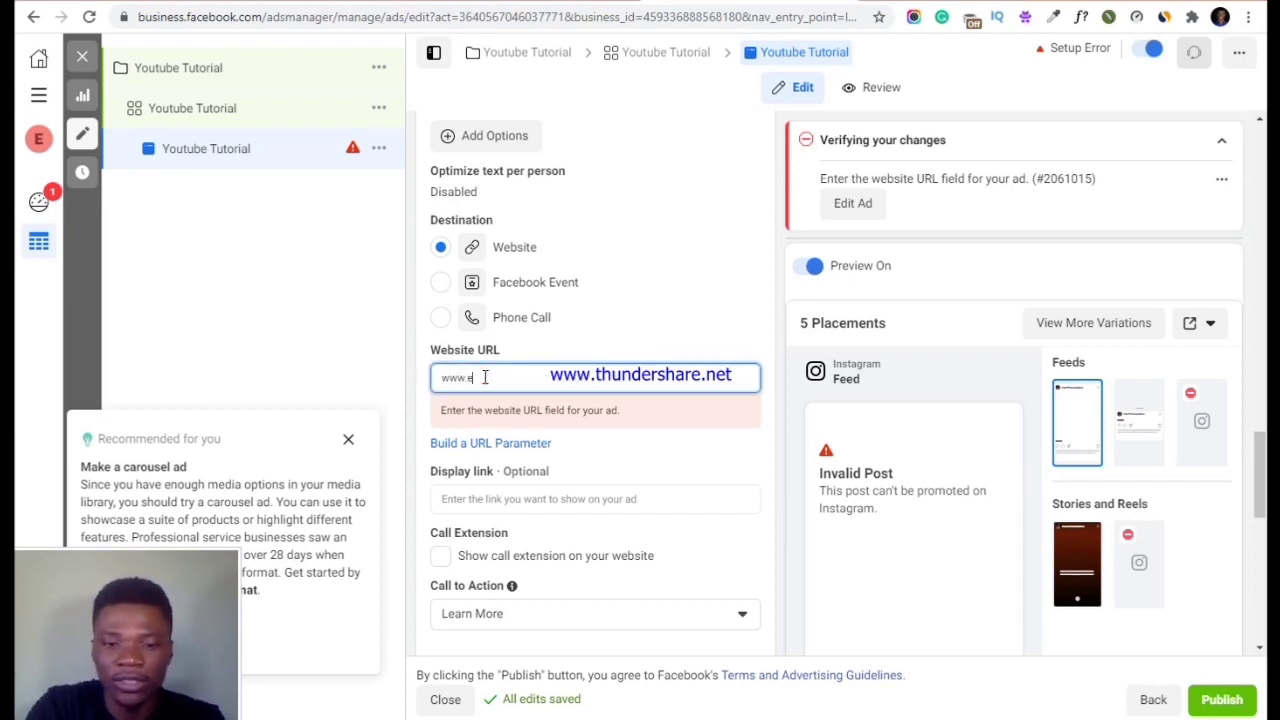
text(mmanue)
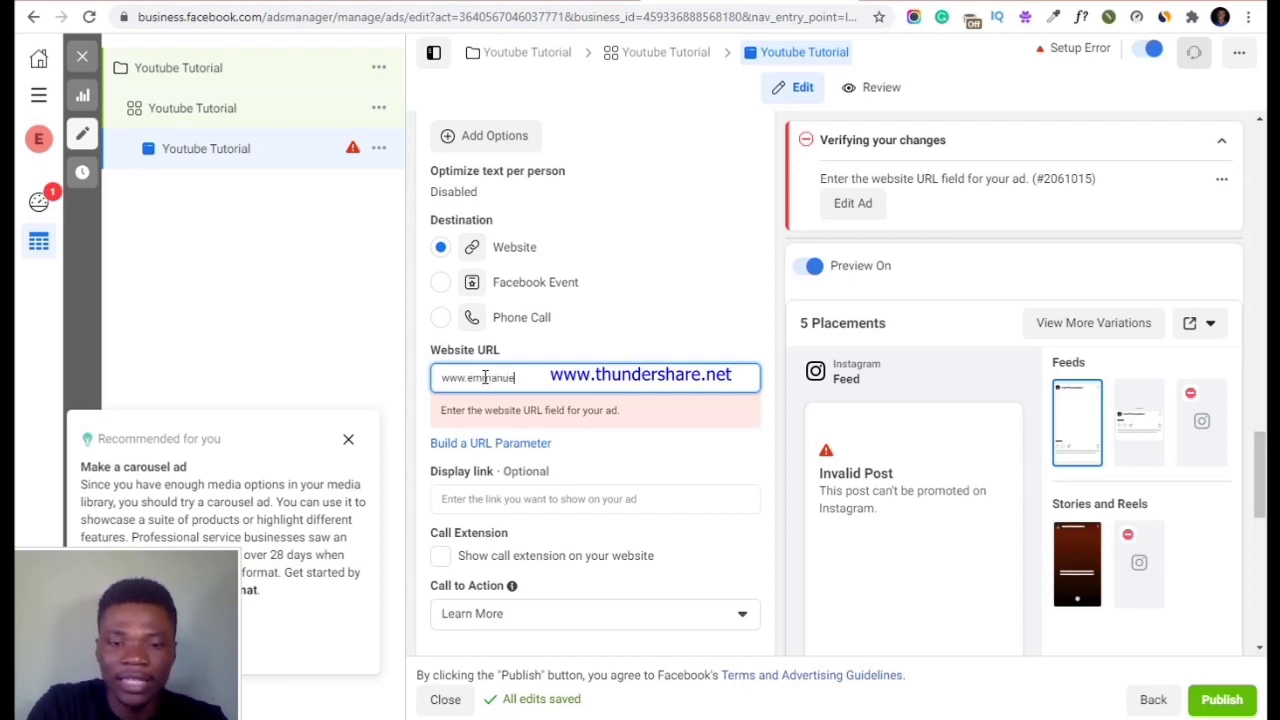
text(lada)
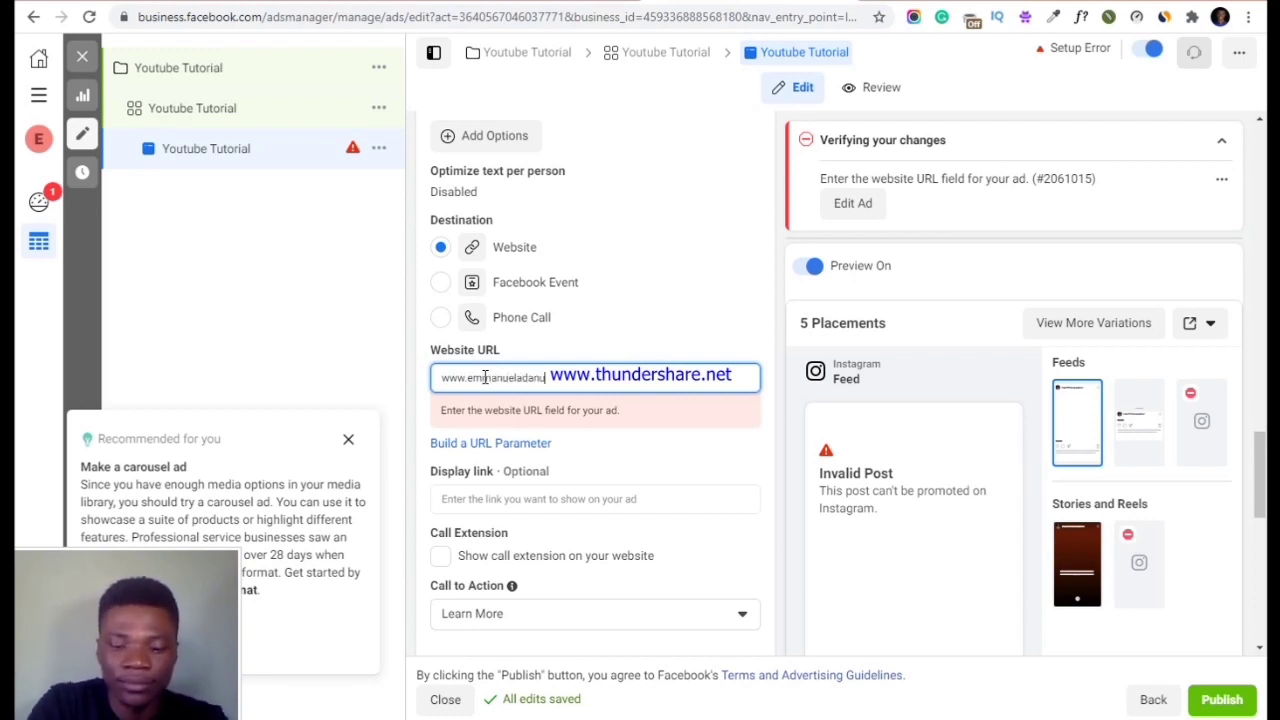
text(nu)
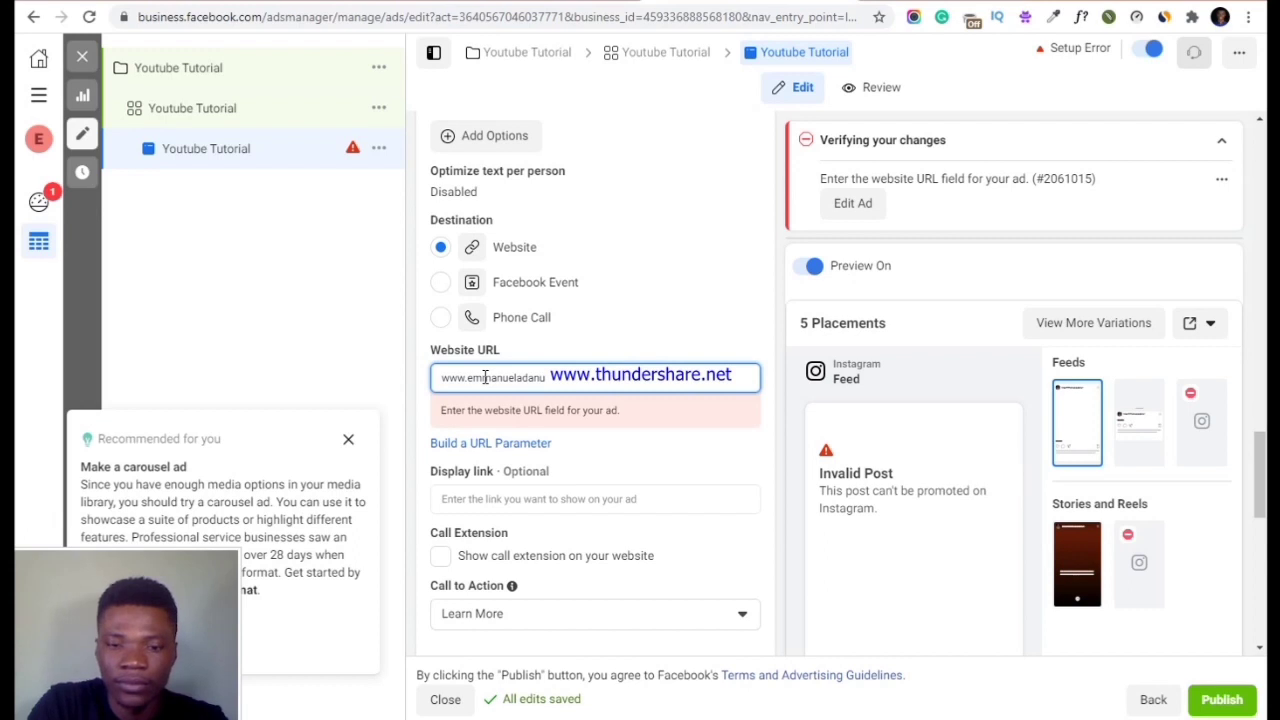
text(.com)
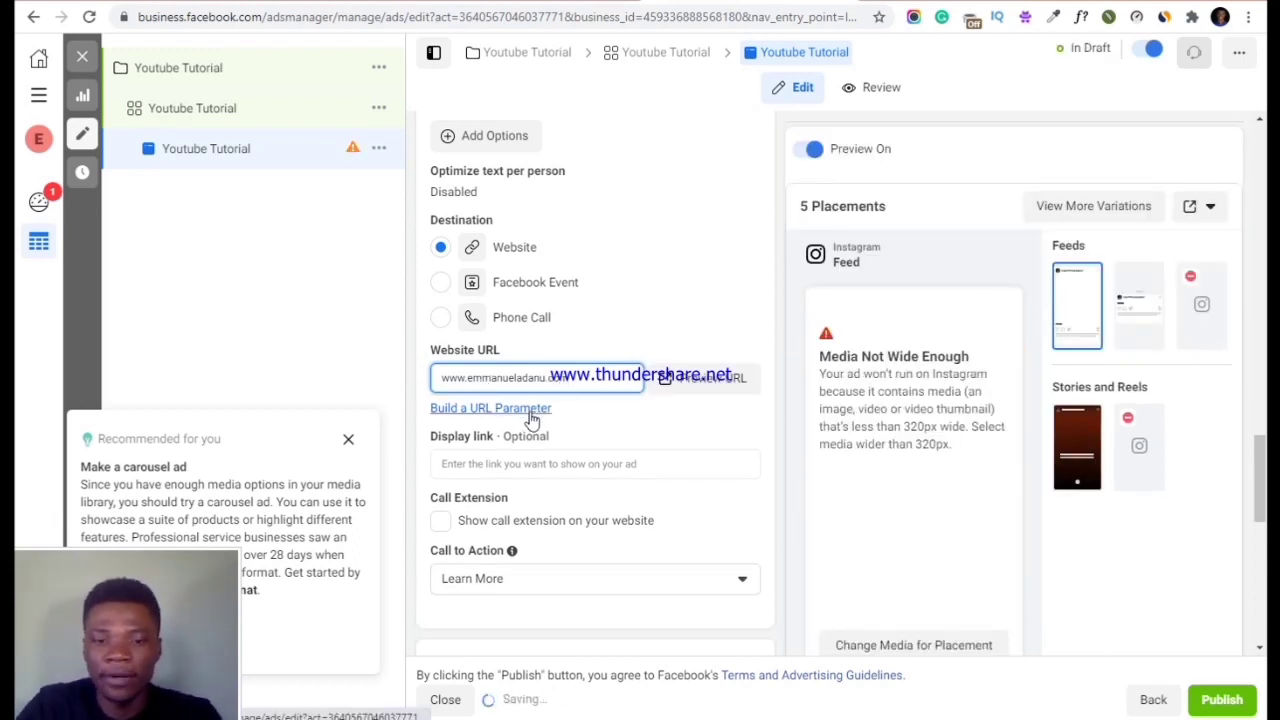
Look over the language and tracking settings, then review the call to action options and keep Learn More selected
scroll(516, 454, down, 3)
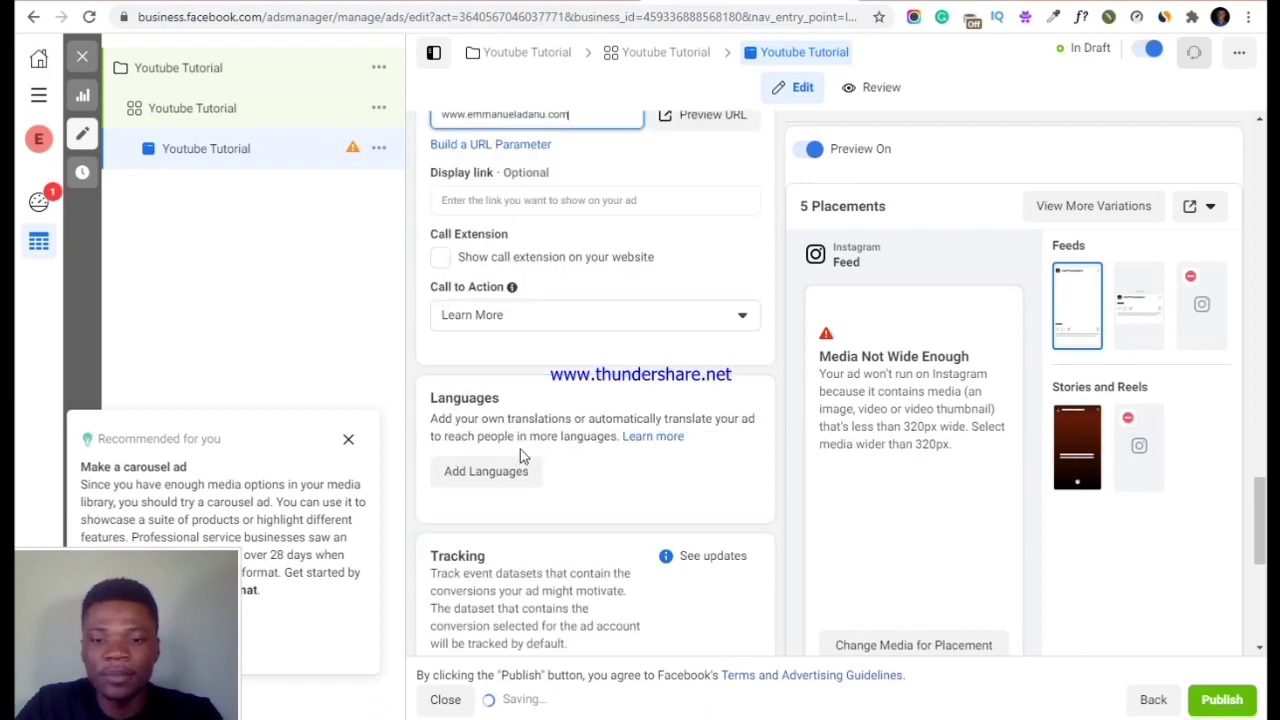
scroll(522, 440, down, 5)
scroll(522, 413, up, 3)
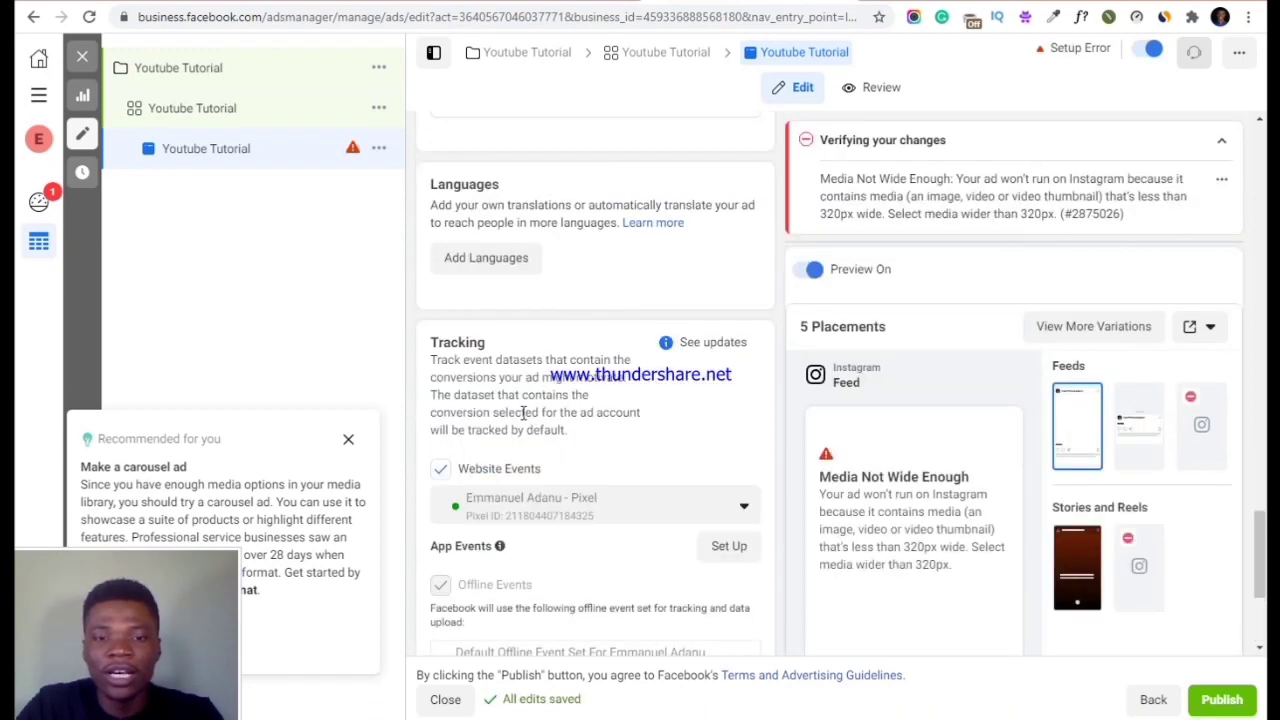
scroll(522, 413, up, 3)
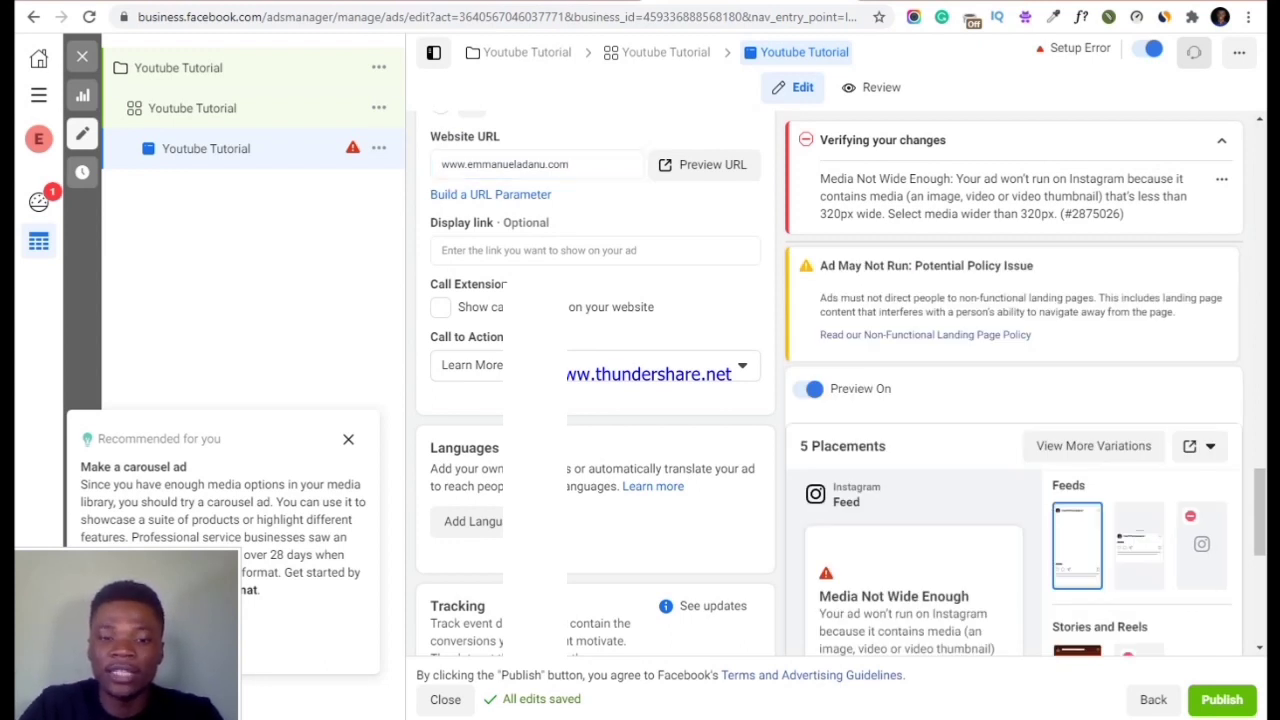
click(535, 366)
scroll(535, 480, up, 2)
scroll(482, 480, up, 3)
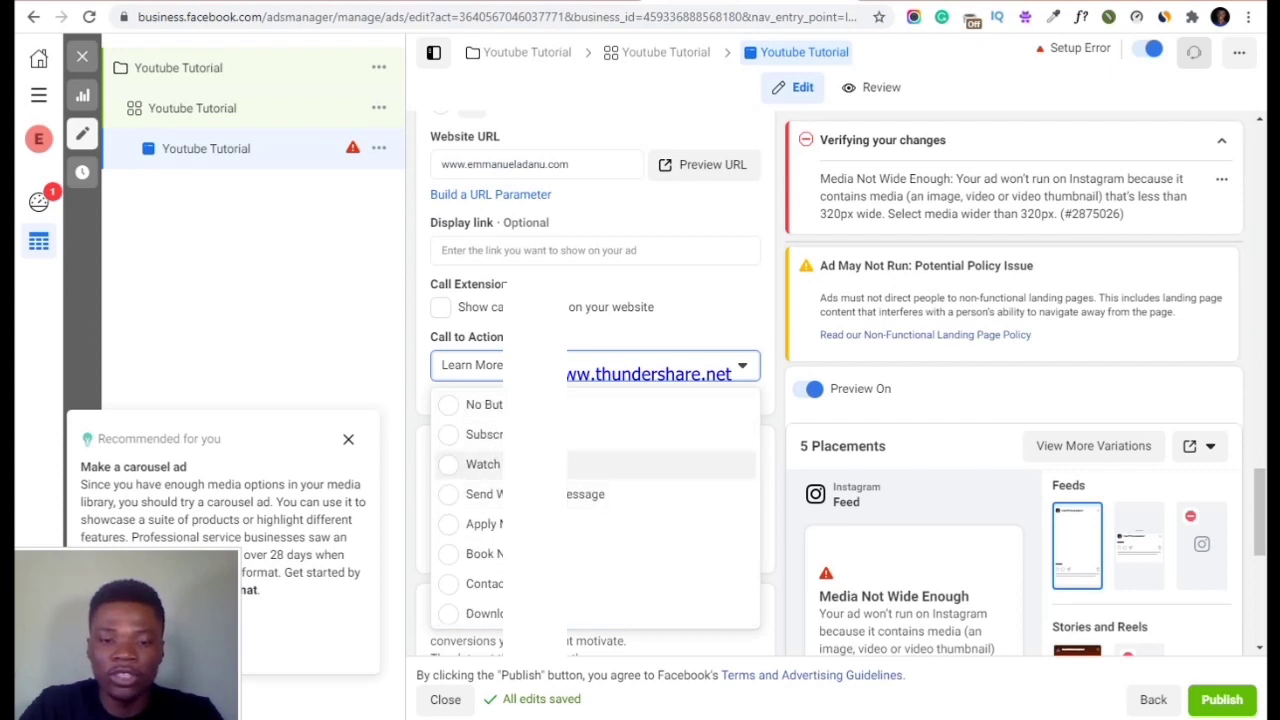
scroll(615, 560, down, 3)
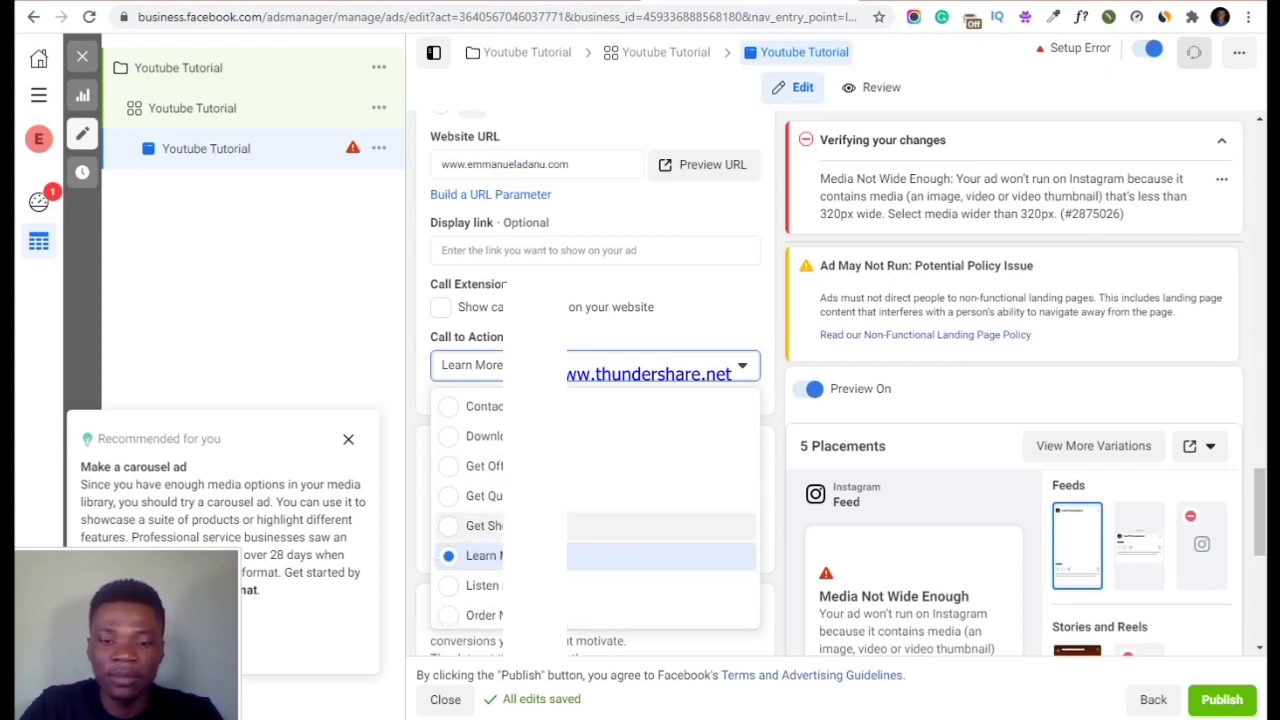
scroll(595, 540, down, 3)
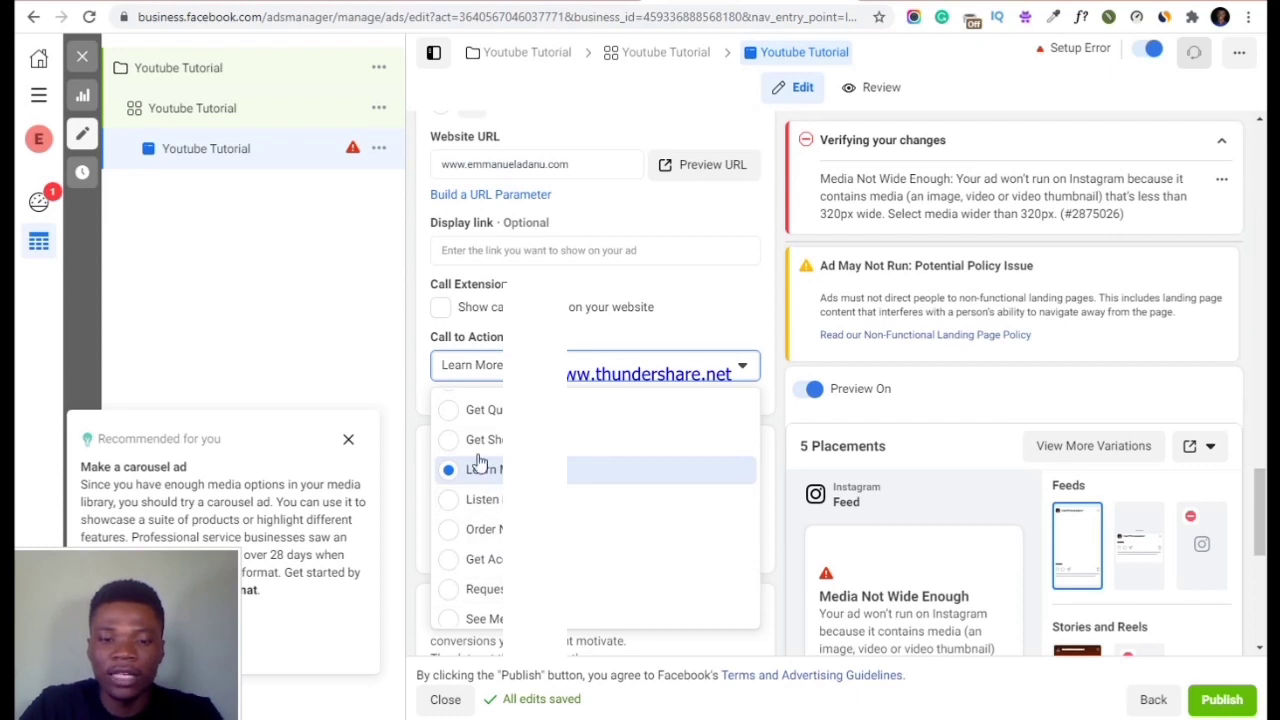
click(487, 474)
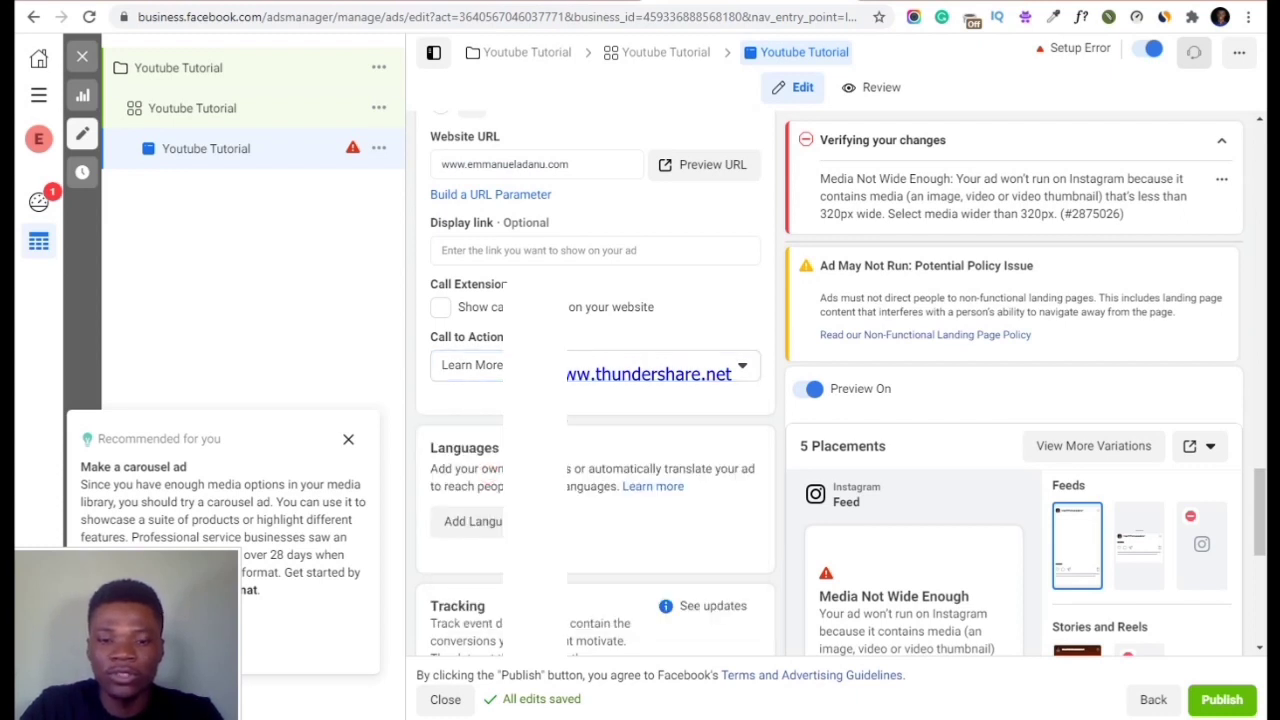
Remove all current media from the ad creative
scroll(489, 473, down, 3)
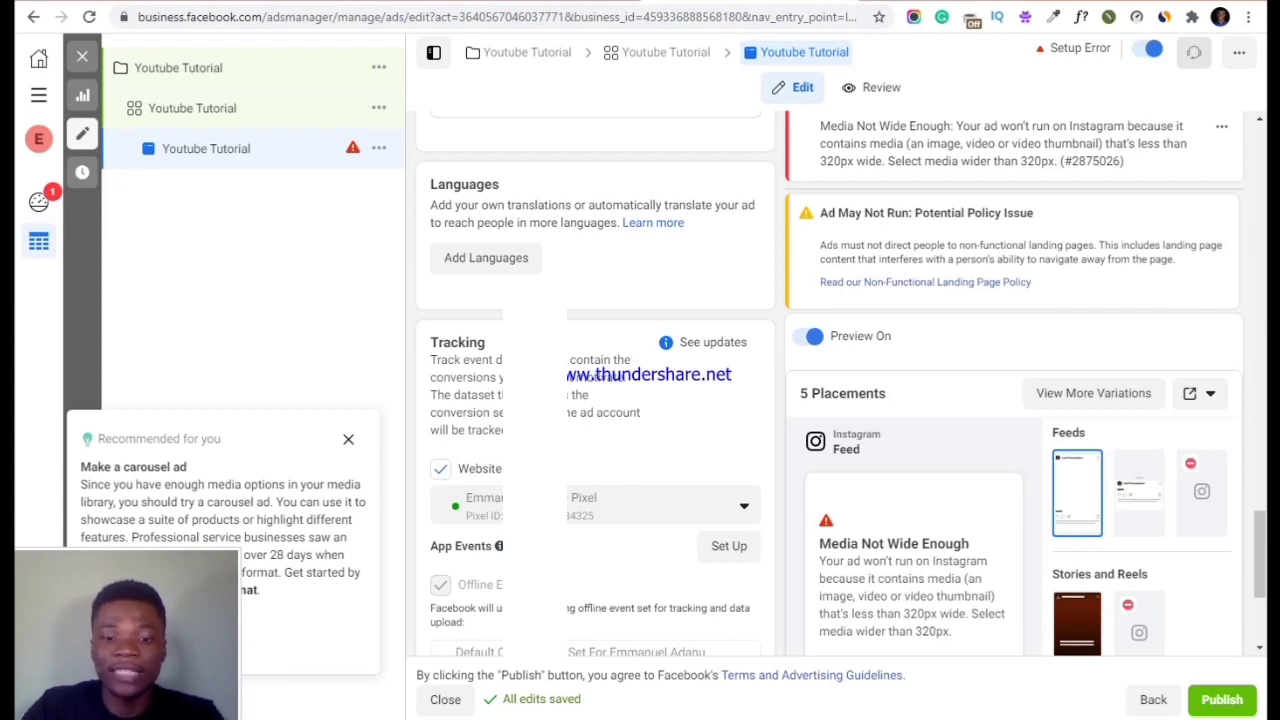
scroll(636, 532, down, 3)
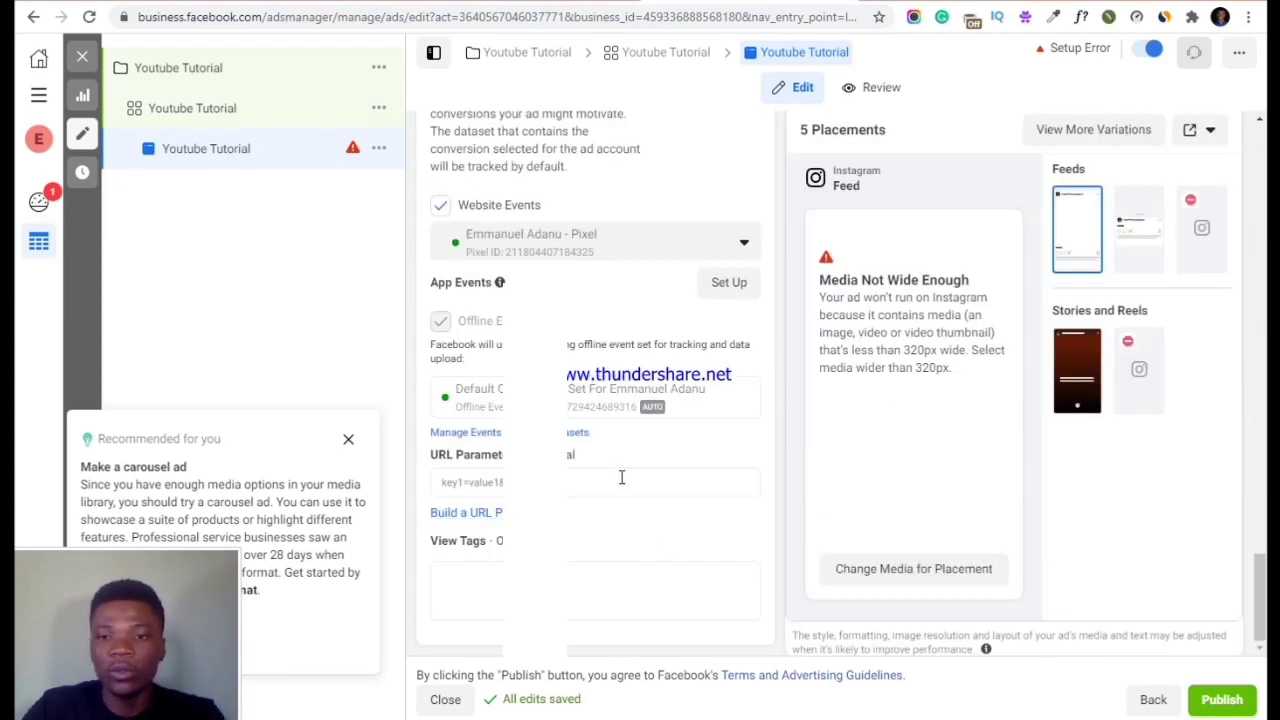
scroll(621, 478, up, 8)
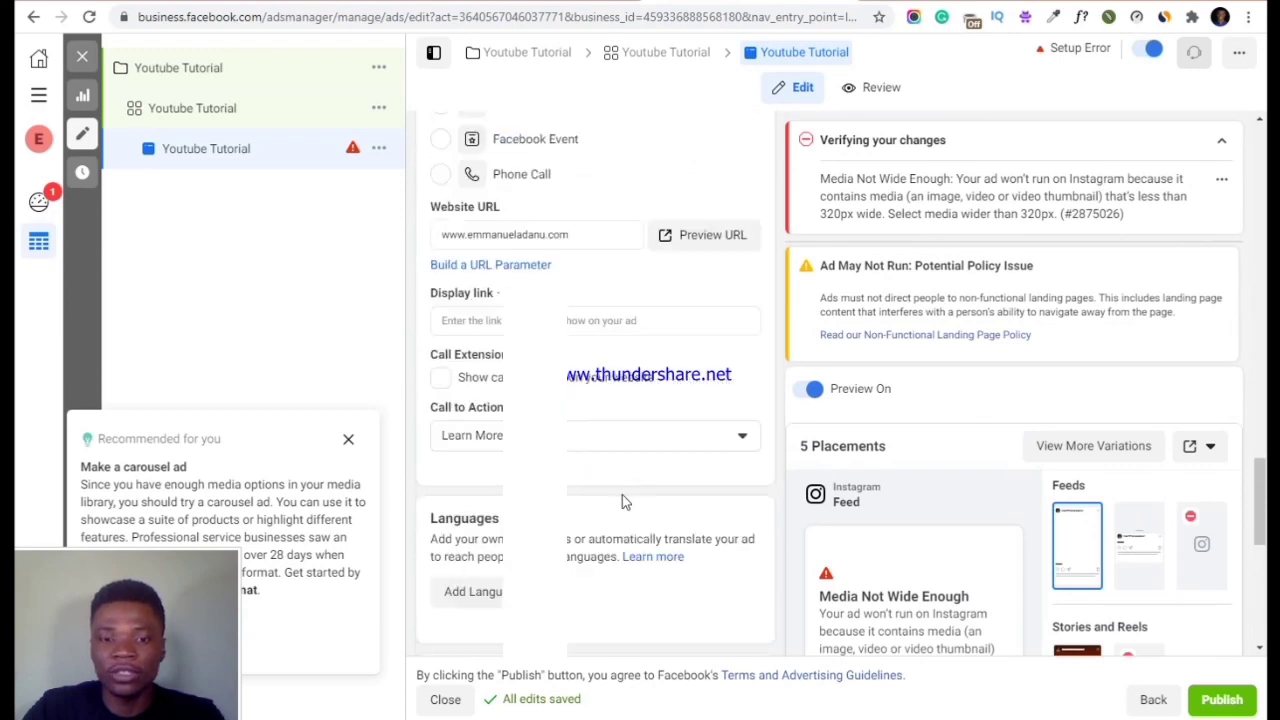
scroll(621, 500, up, 4)
scroll(491, 423, up, 4)
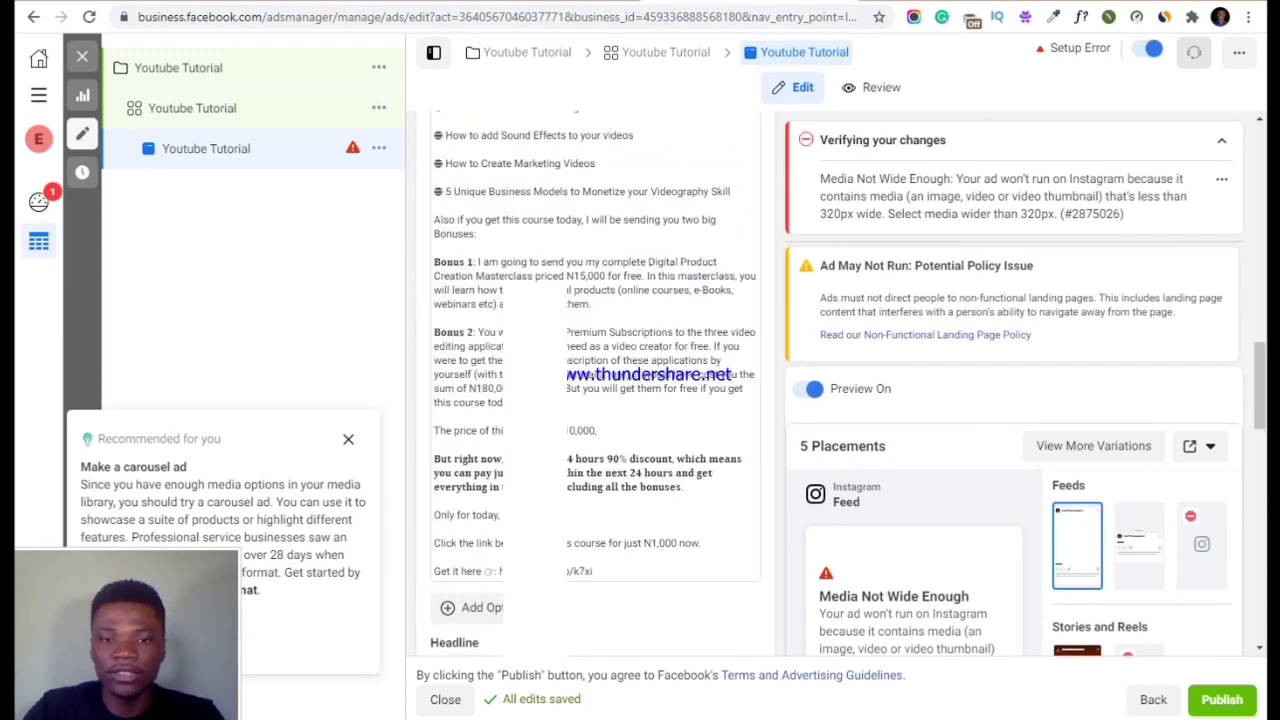
scroll(595, 390, up, 8)
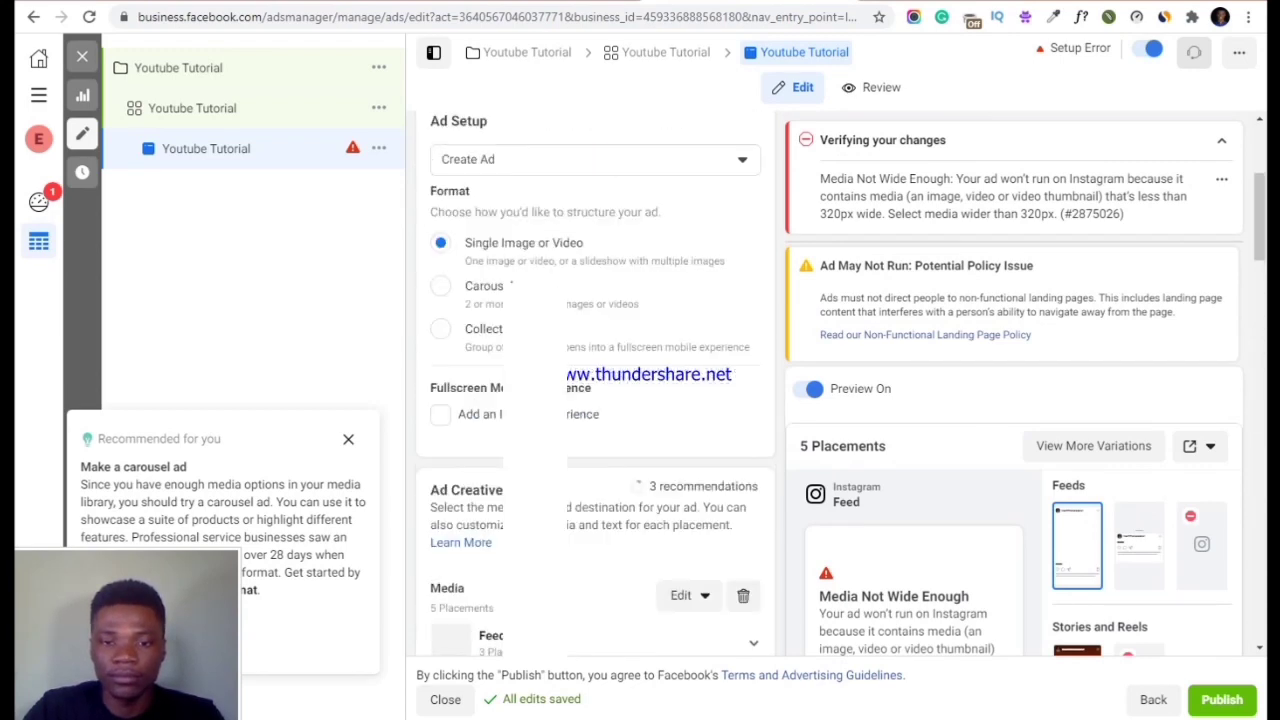
scroll(727, 287, down, 2)
scroll(727, 287, down, 3)
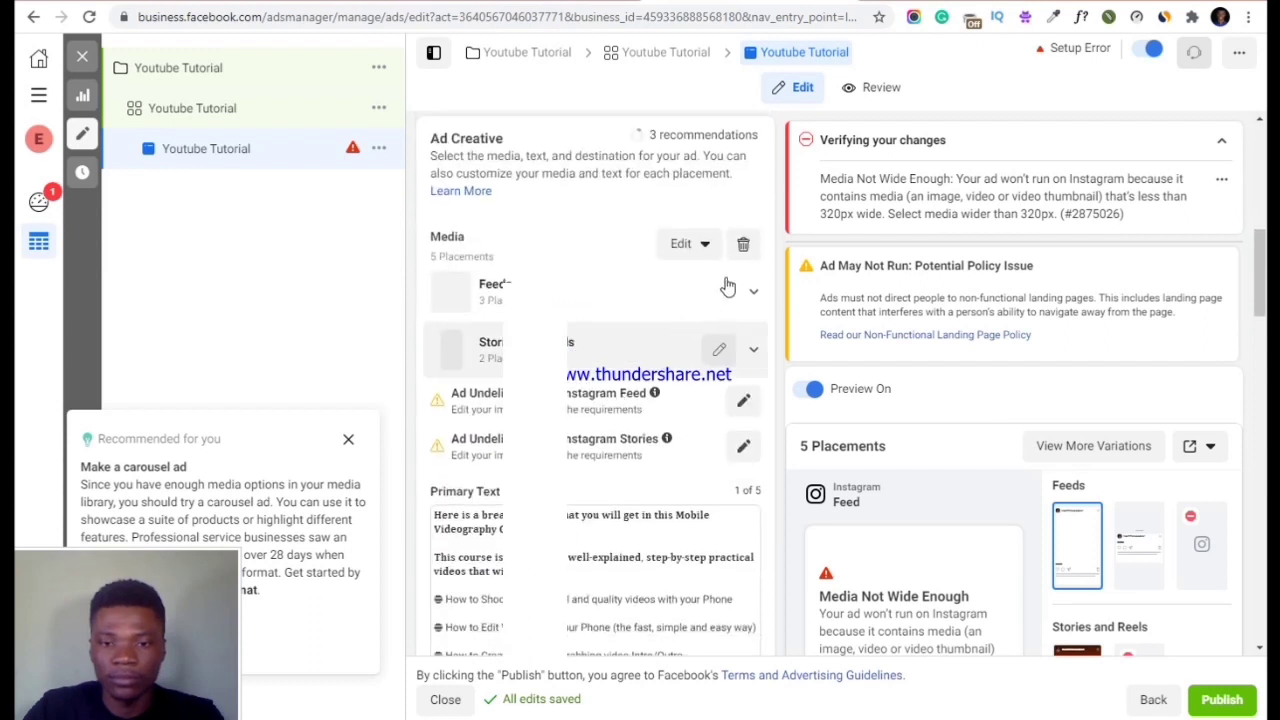
click(743, 245)
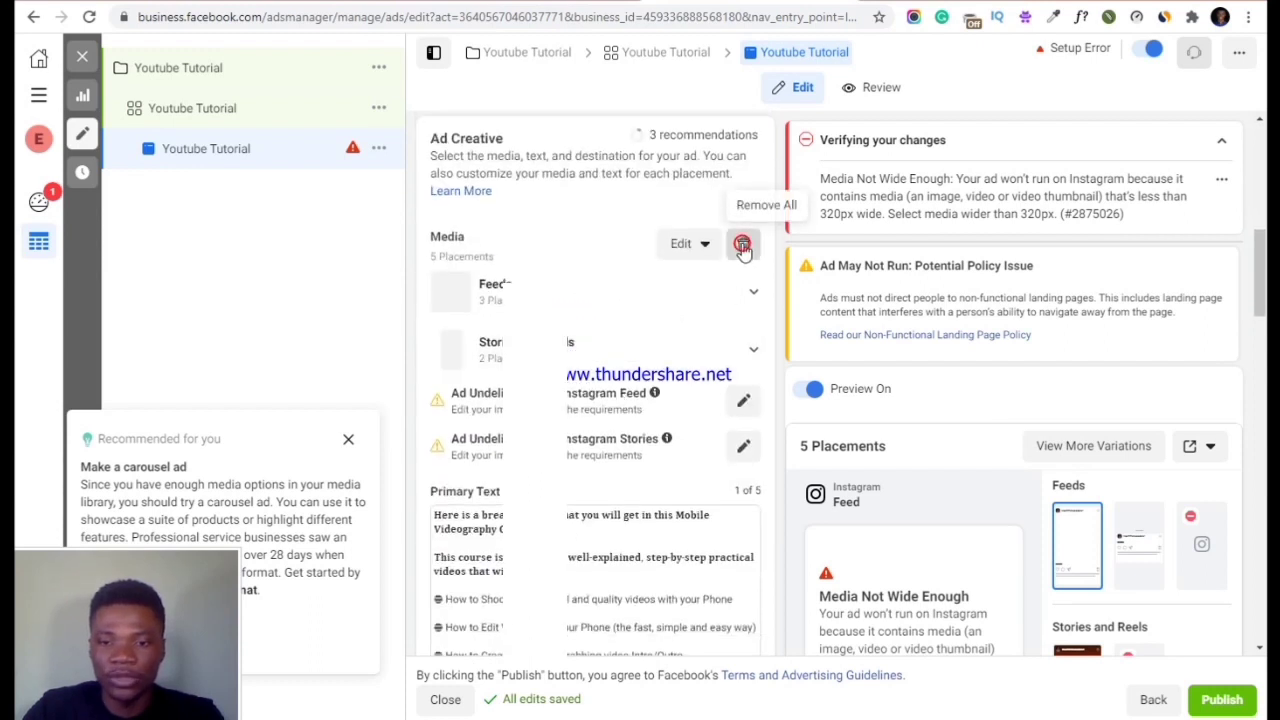
Add the 1080 × 1080 Mobile Videography account image as the ad's media, accepting the suggested crops and leaving enhancements off
click(474, 267)
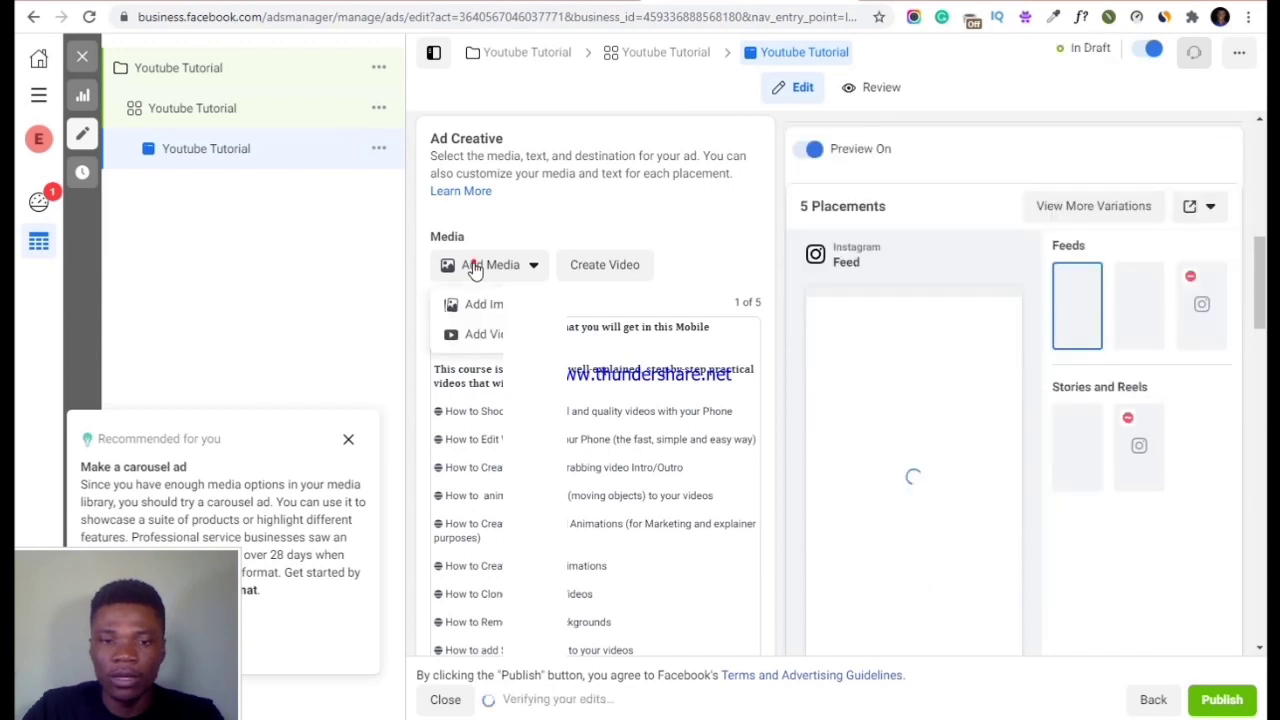
click(484, 305)
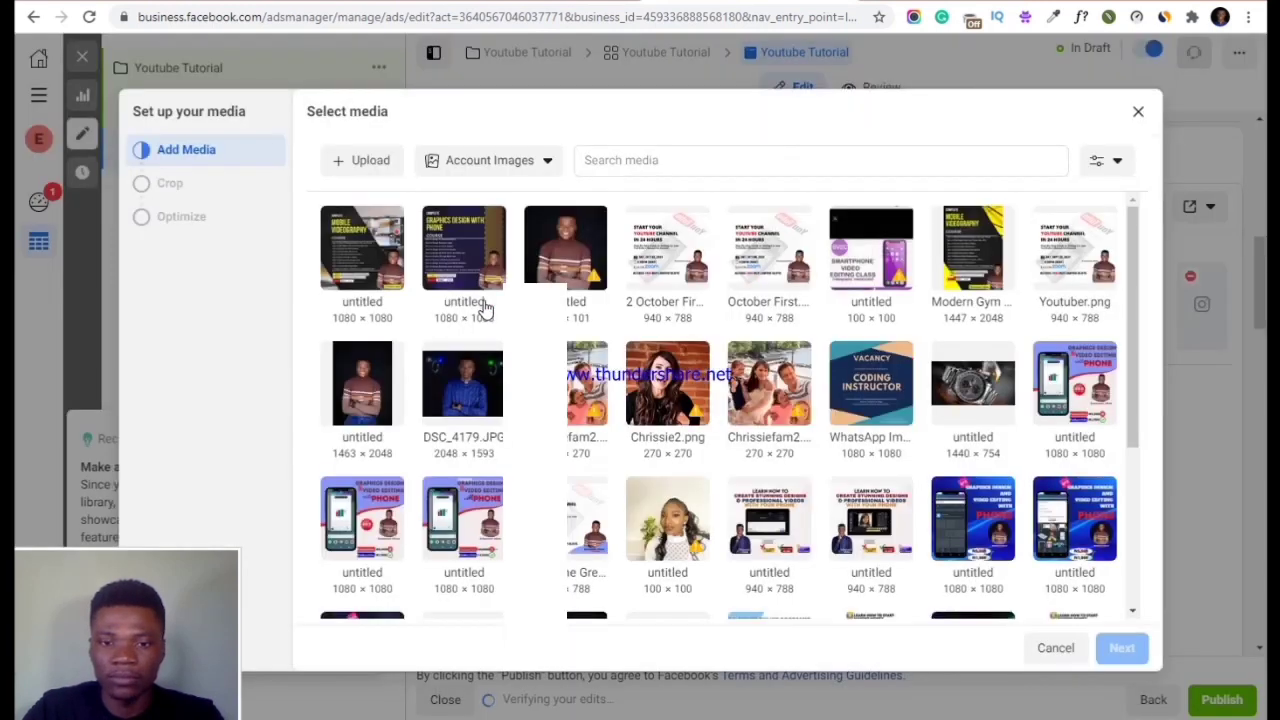
click(392, 258)
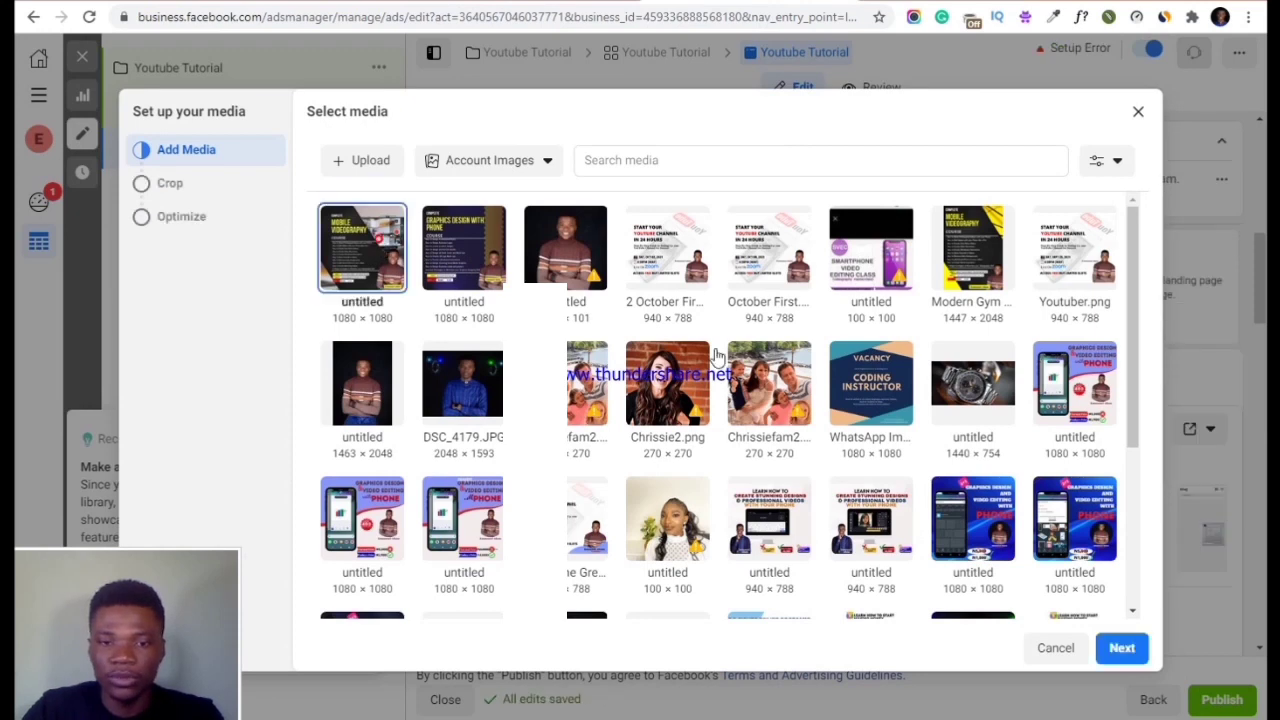
click(1113, 648)
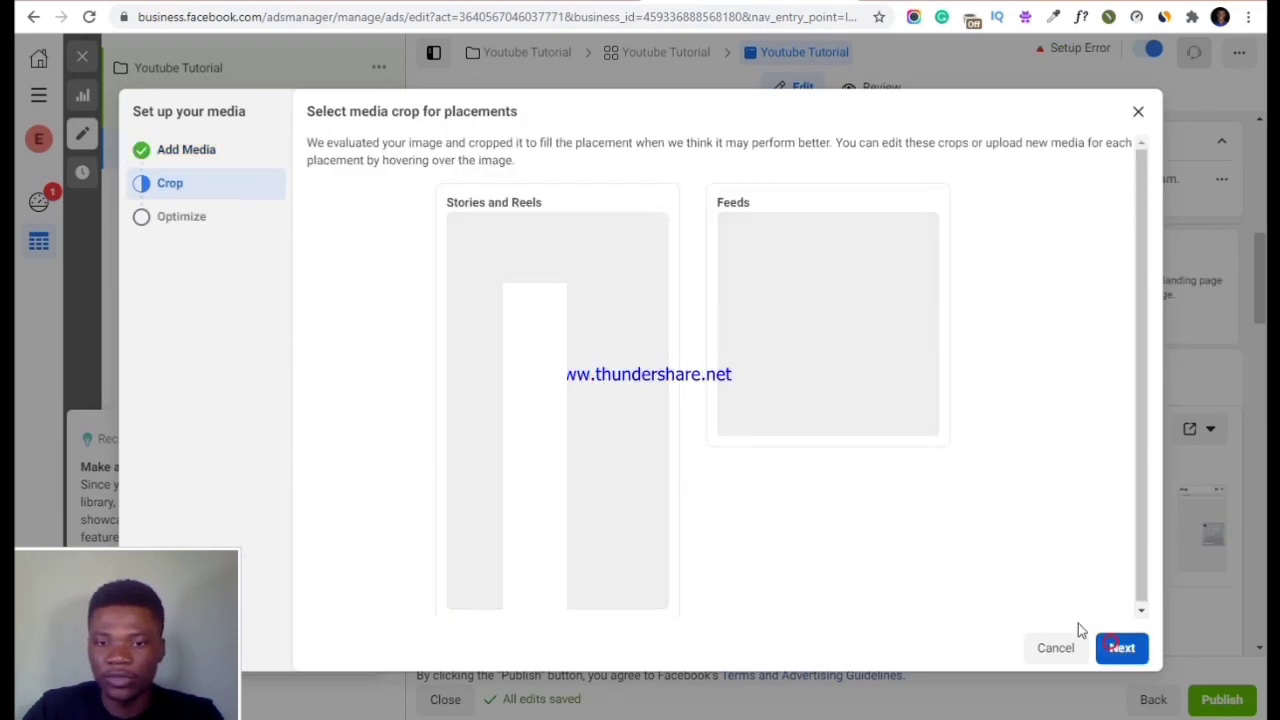
click(1121, 646)
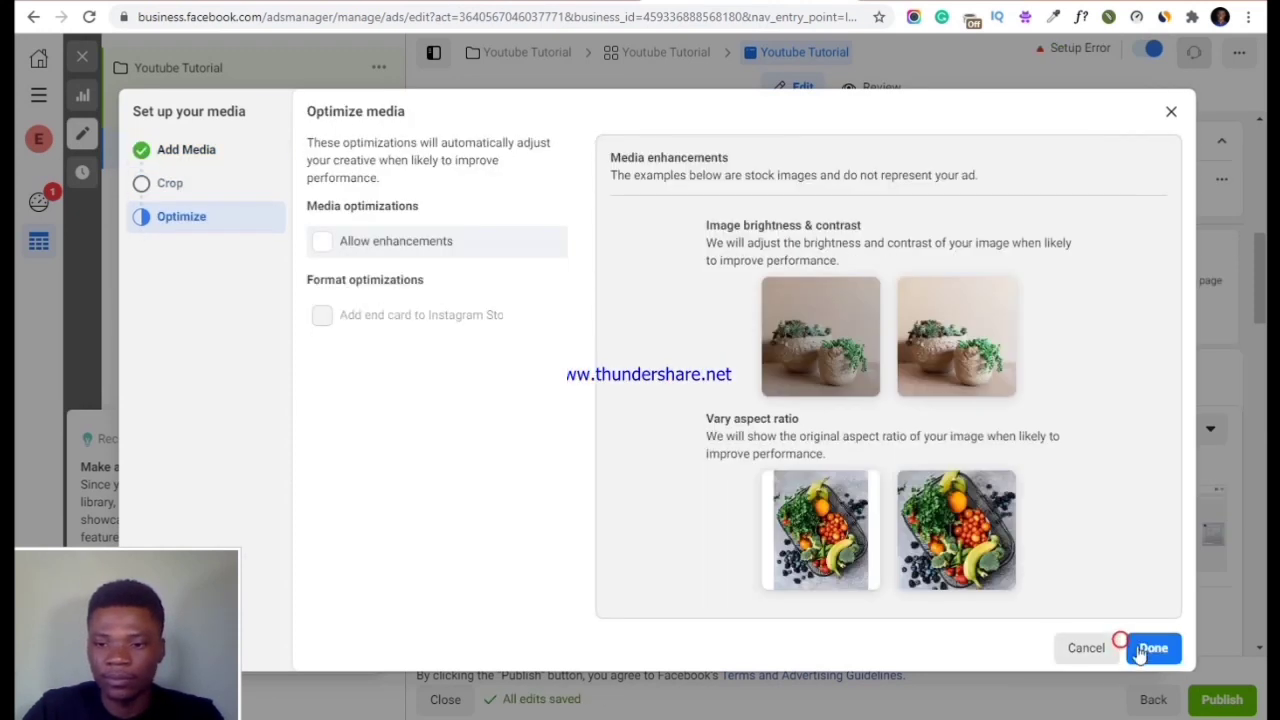
click(1140, 652)
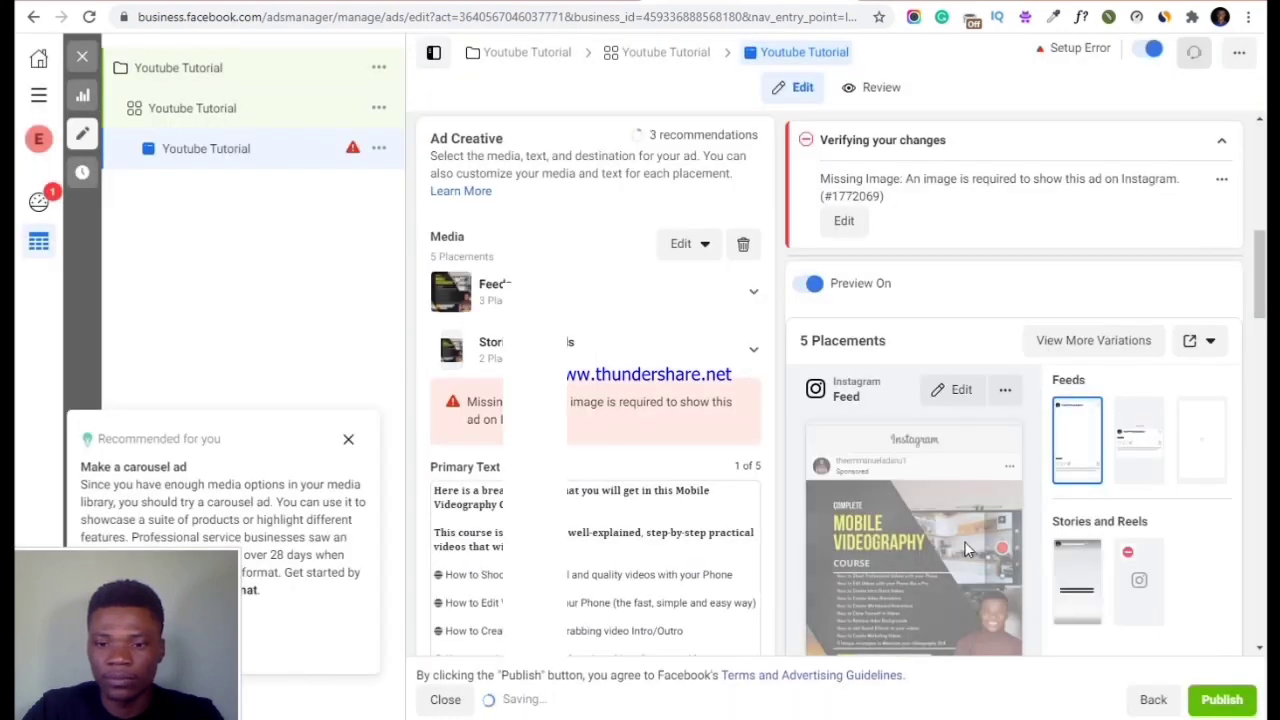
scroll(684, 438, down, 2)
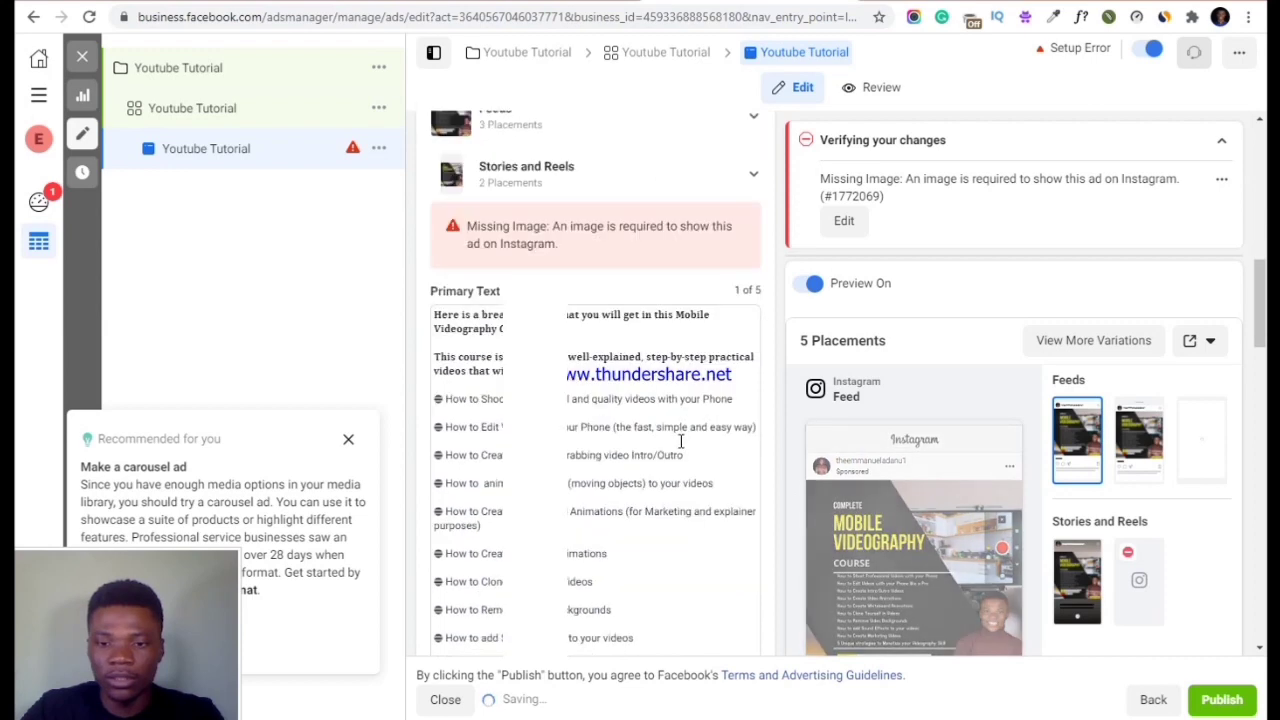
scroll(591, 428, down, 2)
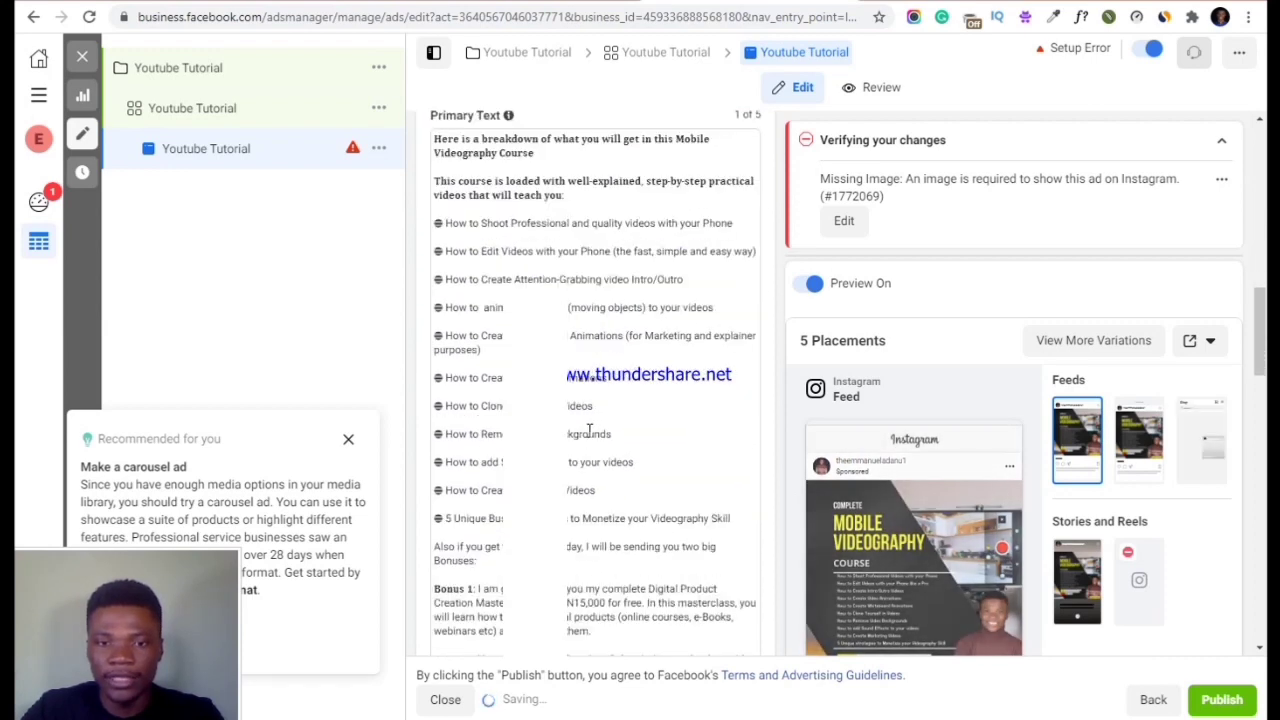
Look over the ad's media and primary text, then preview the ad in the Instagram Explore and Instagram Shop placements
scroll(589, 430, up, 4)
scroll(589, 431, up, 2)
scroll(591, 438, down, 4)
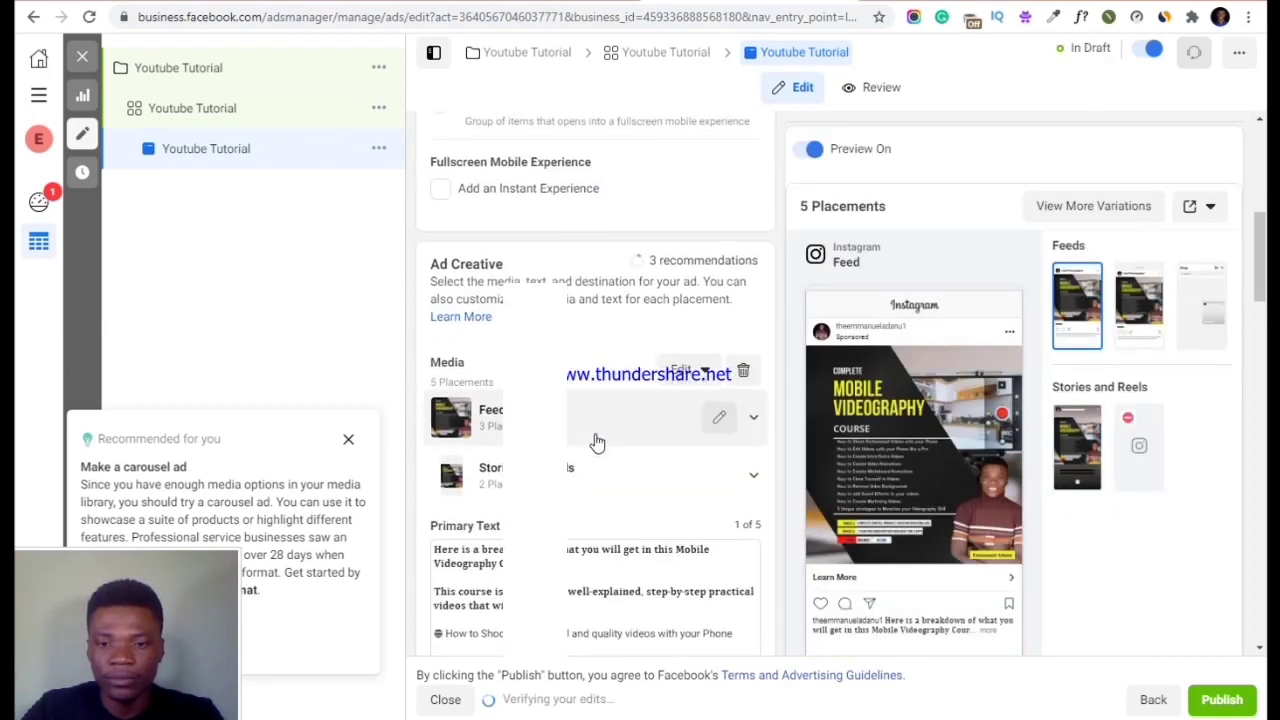
scroll(595, 440, down, 6)
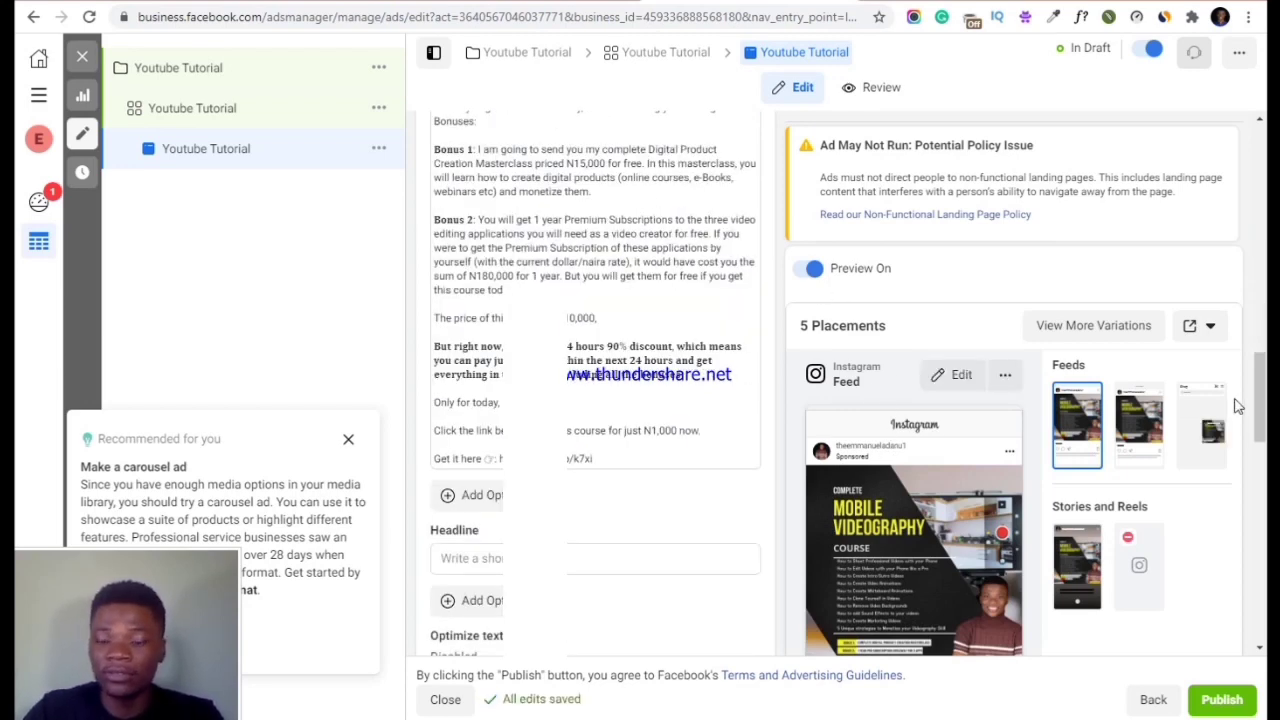
click(1148, 424)
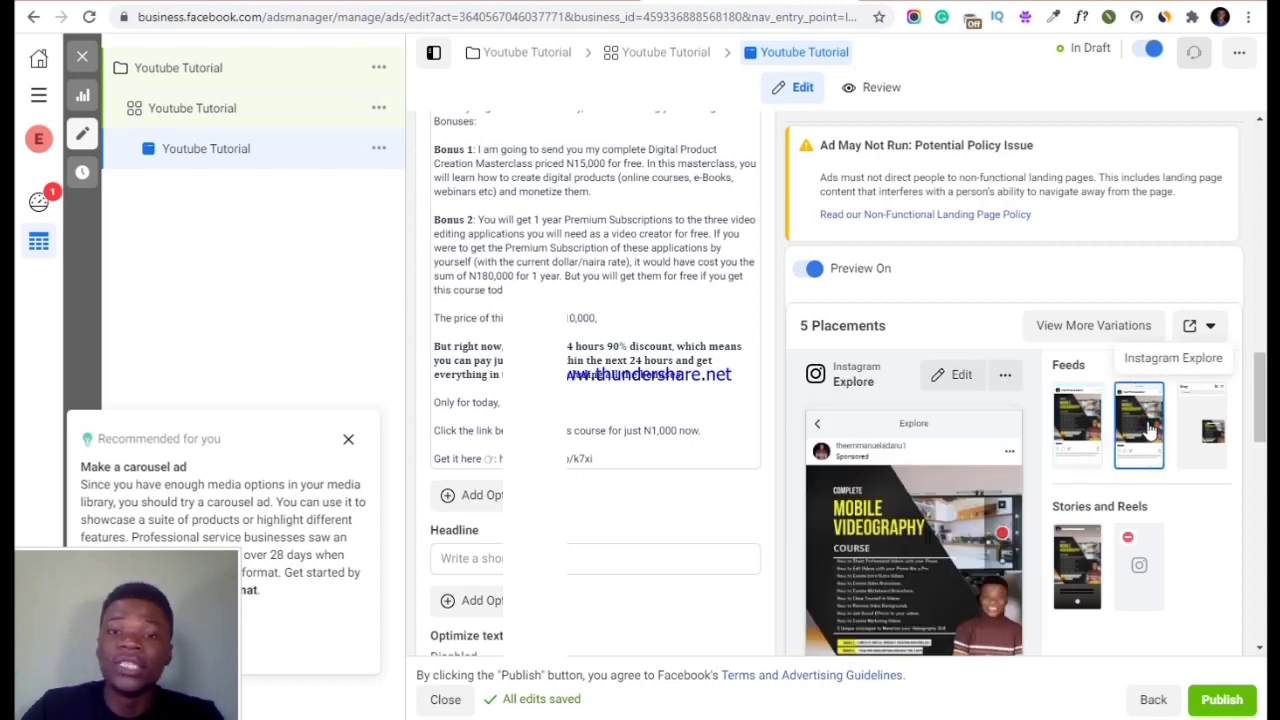
click(1209, 433)
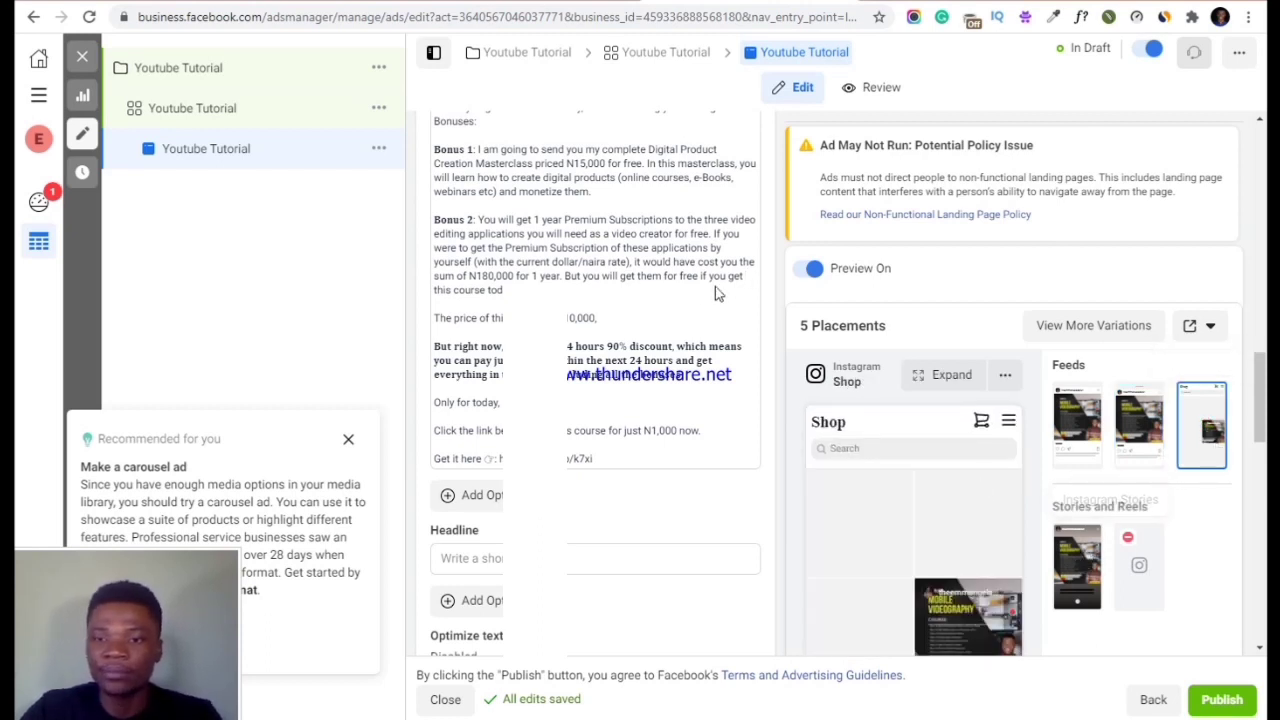
Replace the ad's website URL with the address of the advertiser's YouTube channel Videos page, copied from the open YouTube page
scroll(699, 326, down, 1)
scroll(699, 326, down, 2)
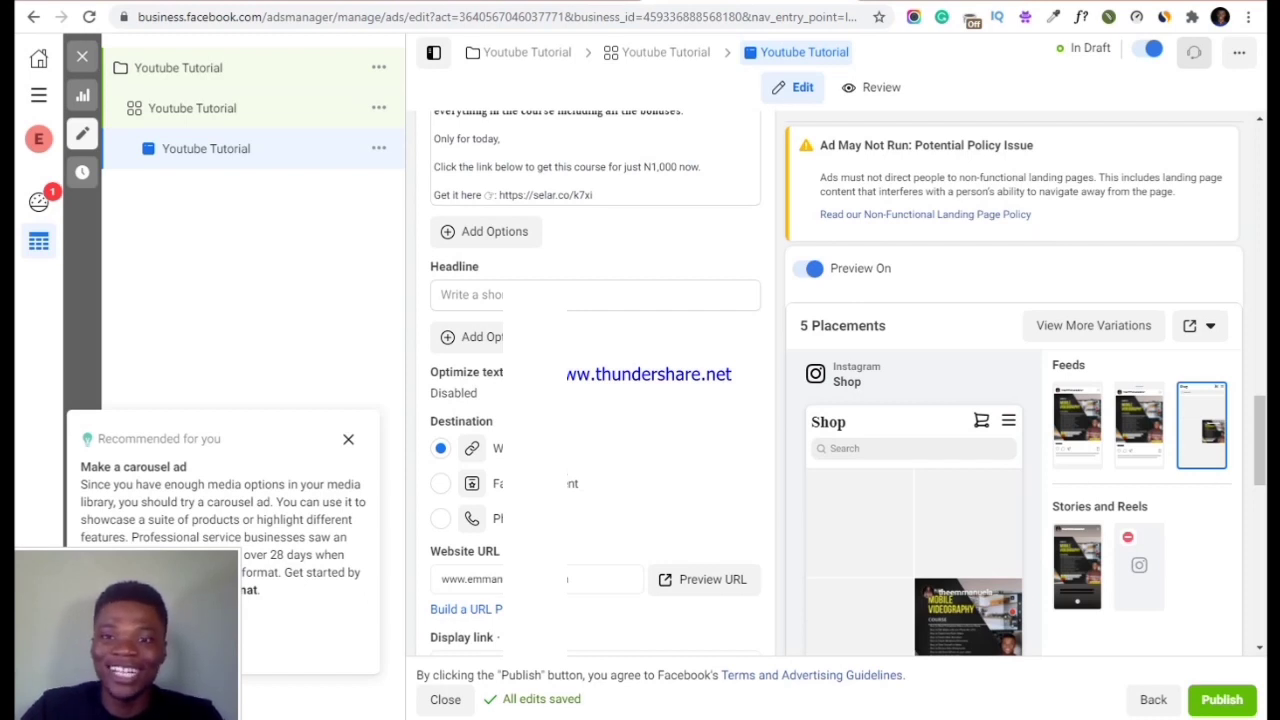
click(583, 579)
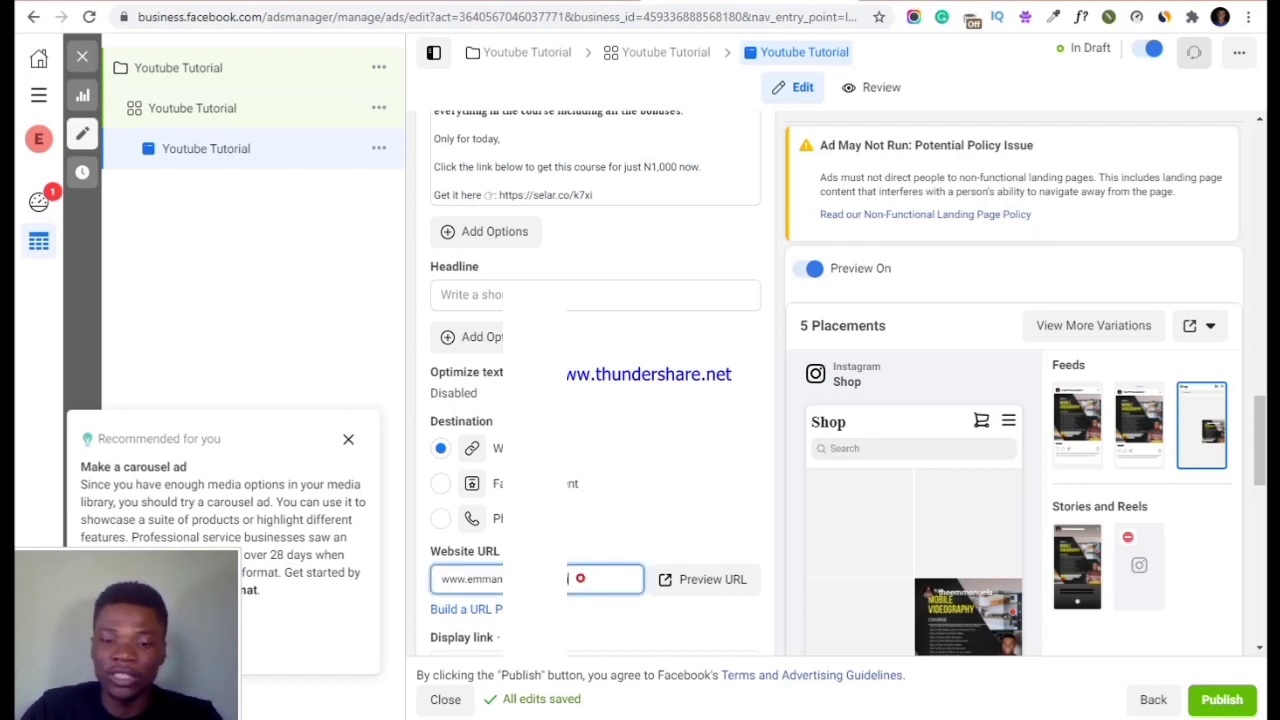
drag(583, 579, 444, 560)
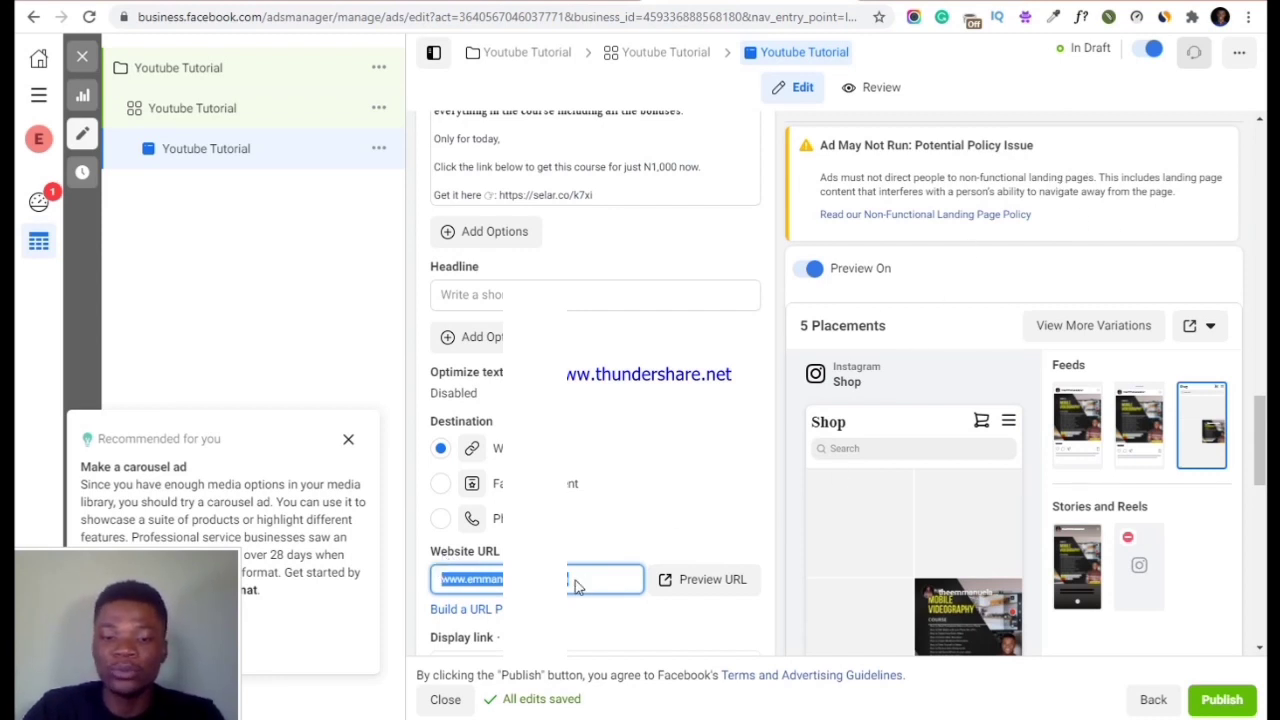
click(262, 1)
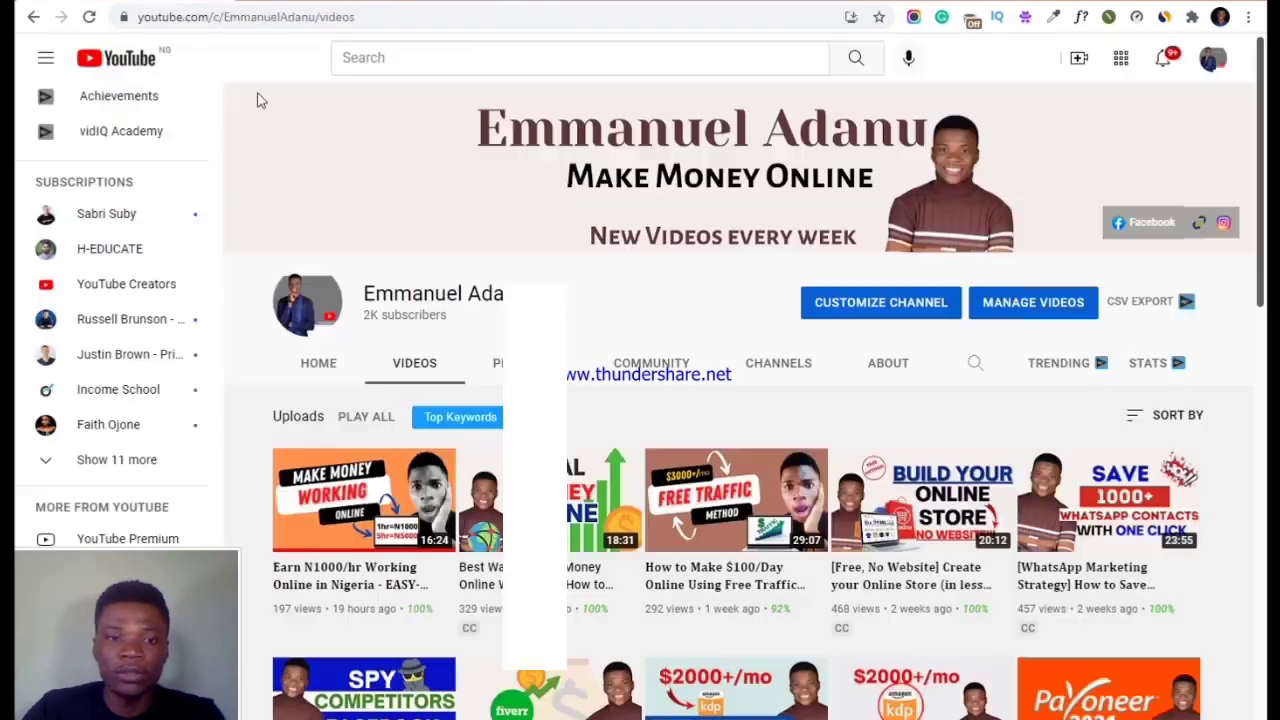
click(265, 22)
key(ctrl+c)
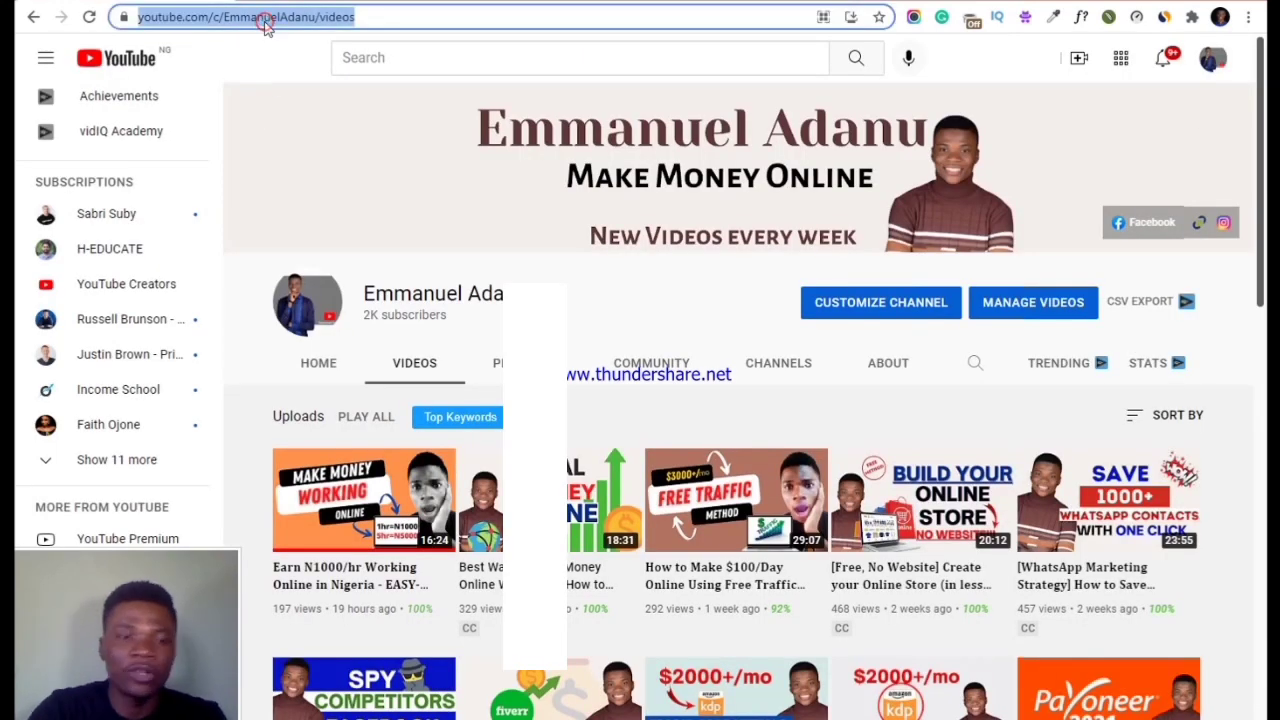
click(668, 2)
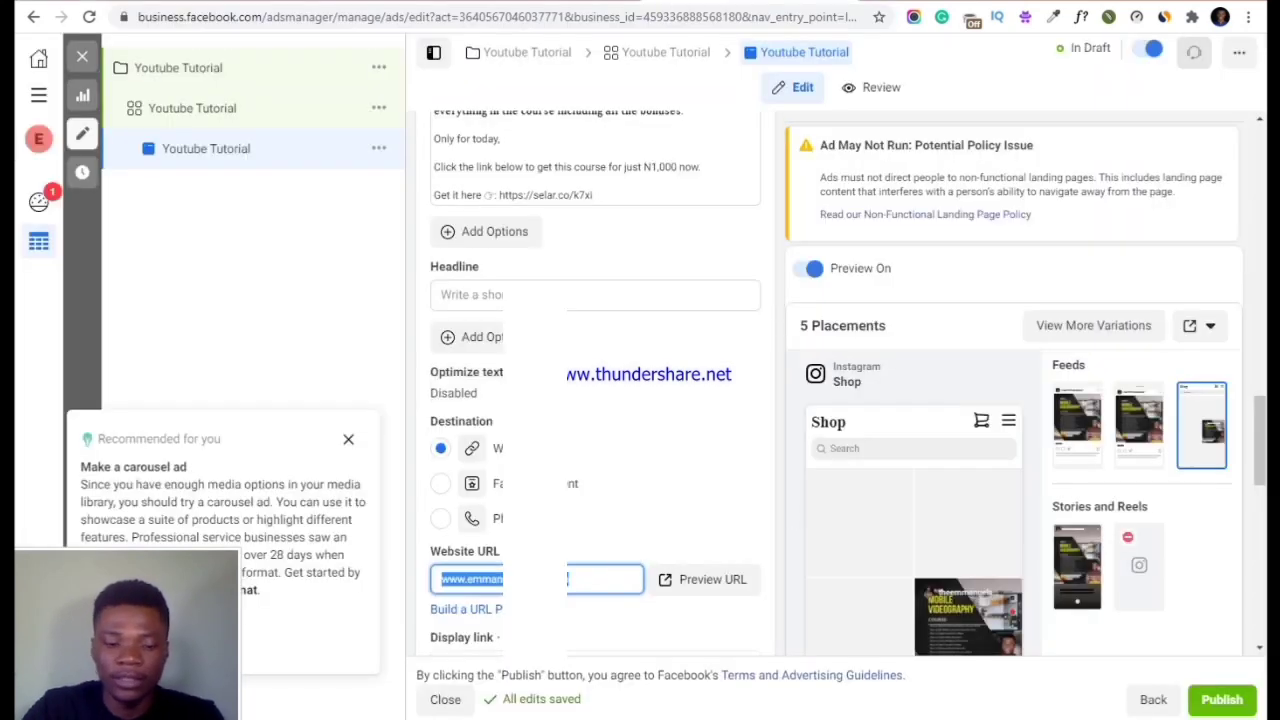
key(ctrl+v)
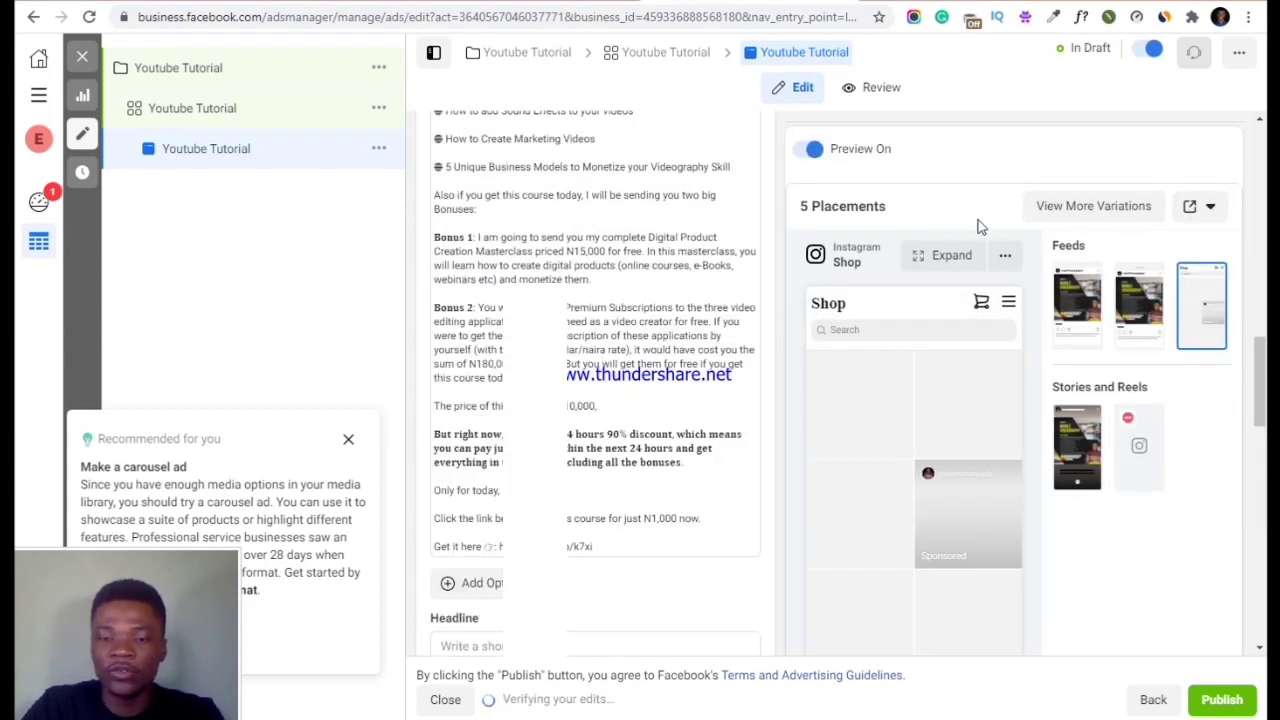
scroll(760, 405, down, 5)
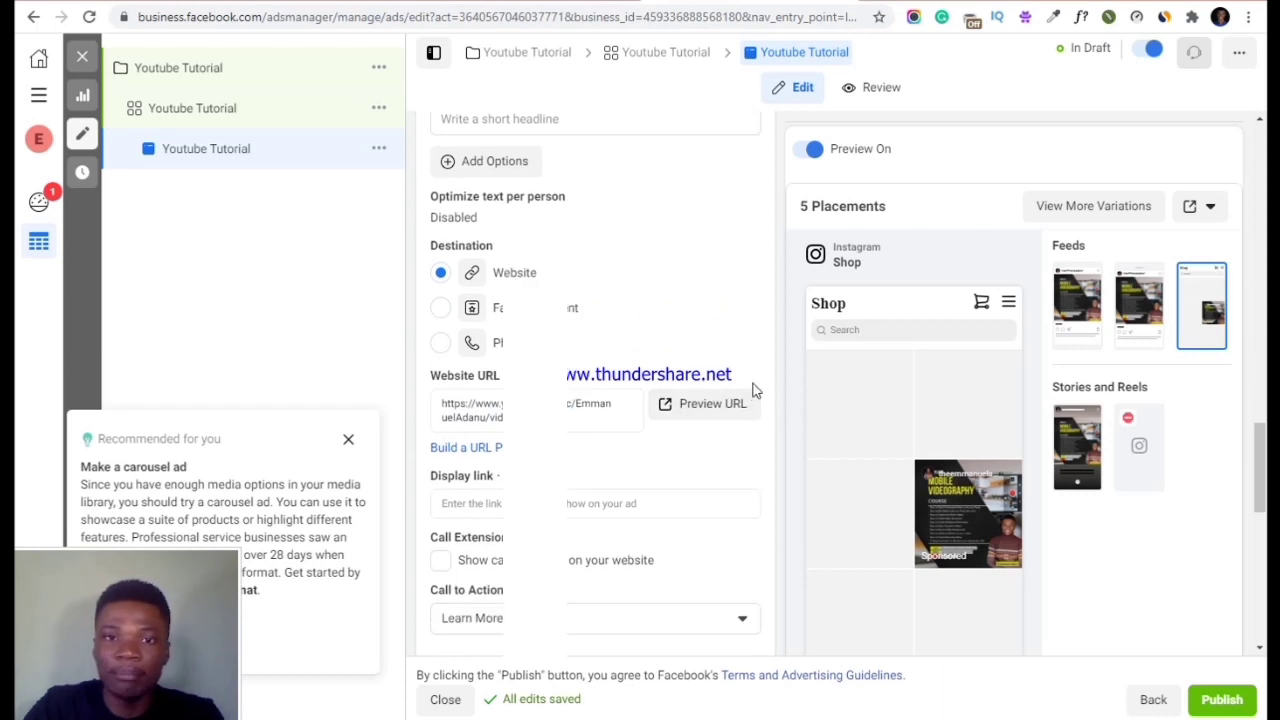
scroll(491, 451, down, 4)
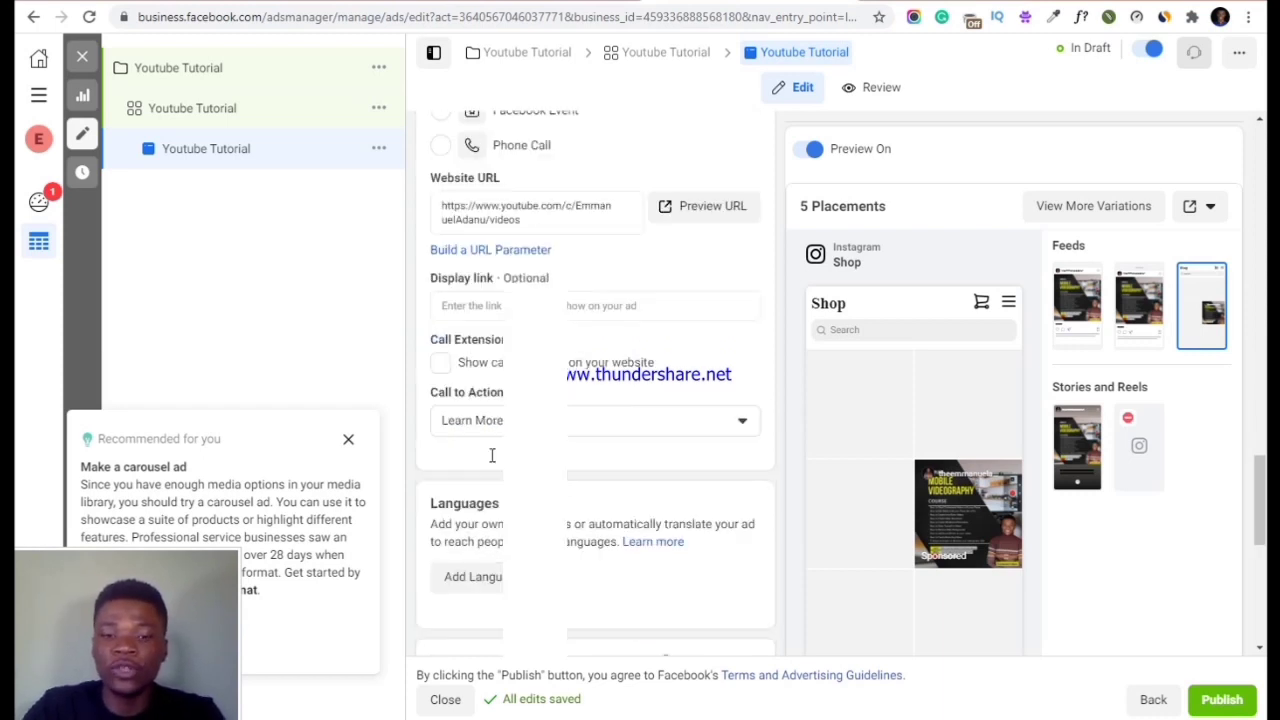
scroll(491, 451, up, 3)
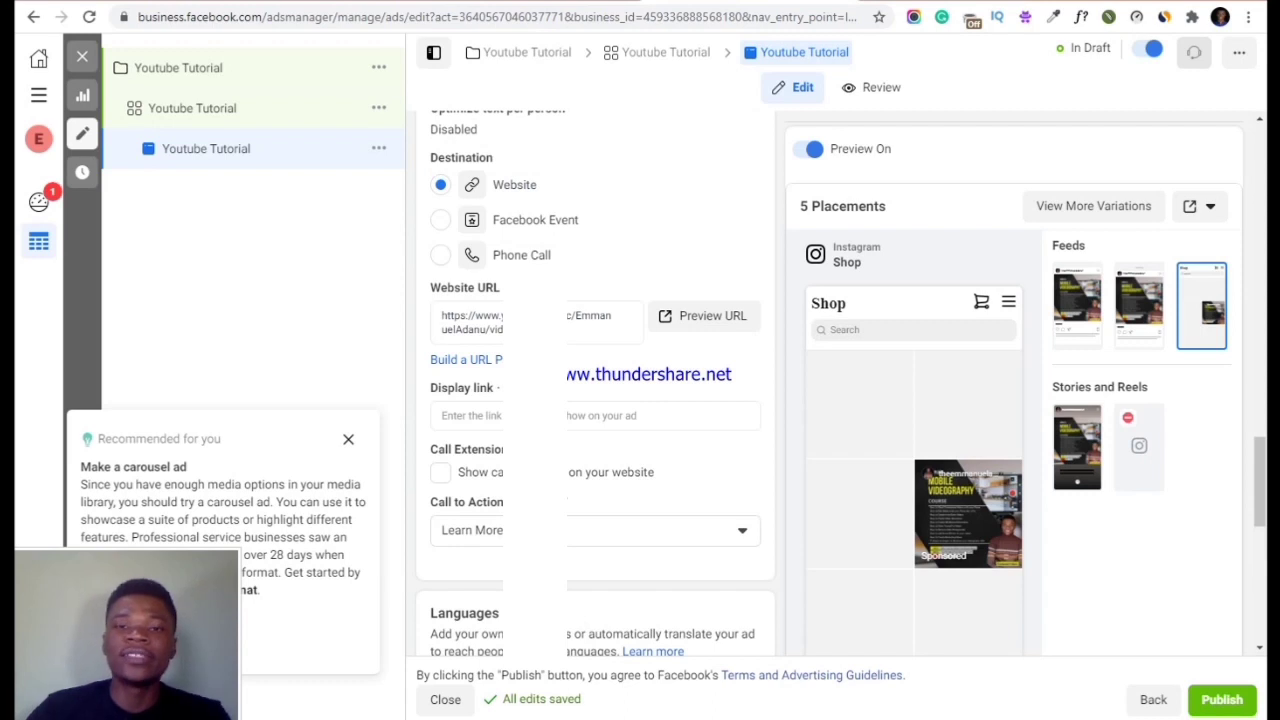